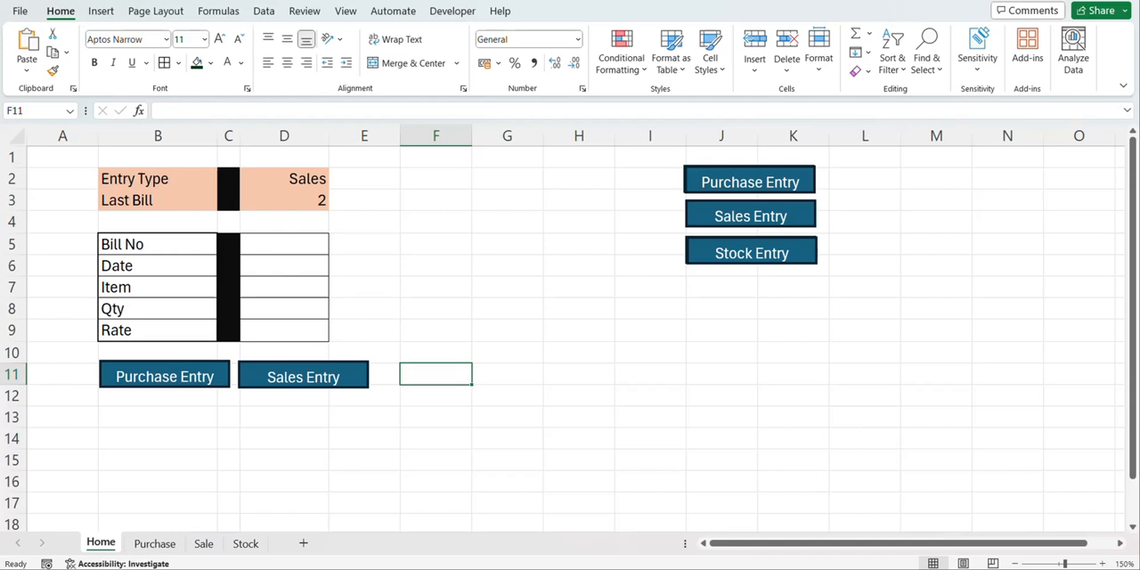
Inspect the entry type and last bill cells on the Home sheet, check the Sale sheet's records, and return to Home
left_click(301, 181)
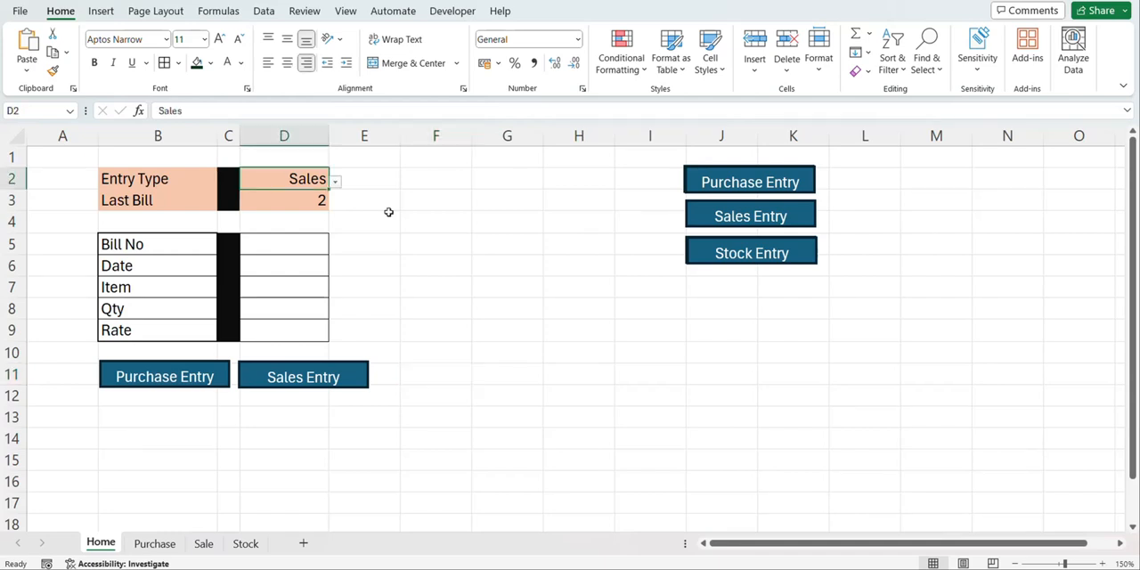
left_click(292, 207)
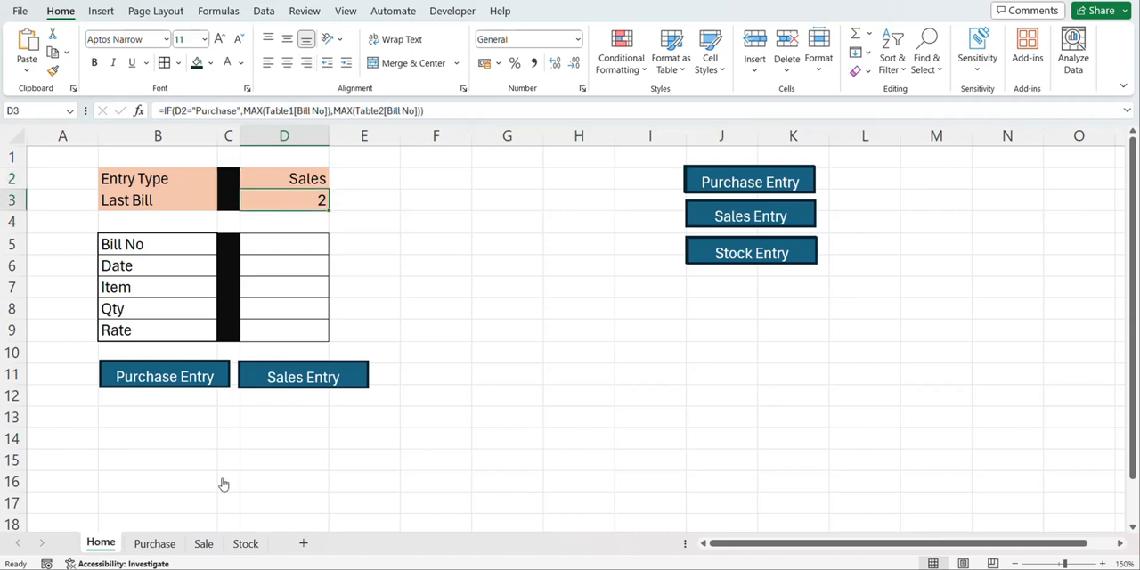
left_click(204, 544)
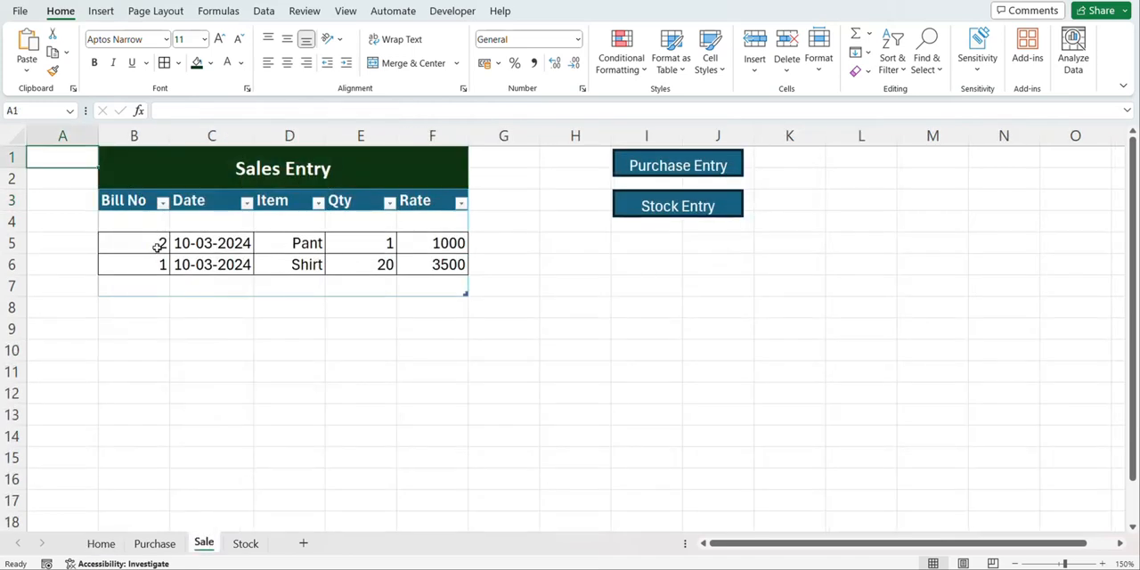
left_click(100, 543)
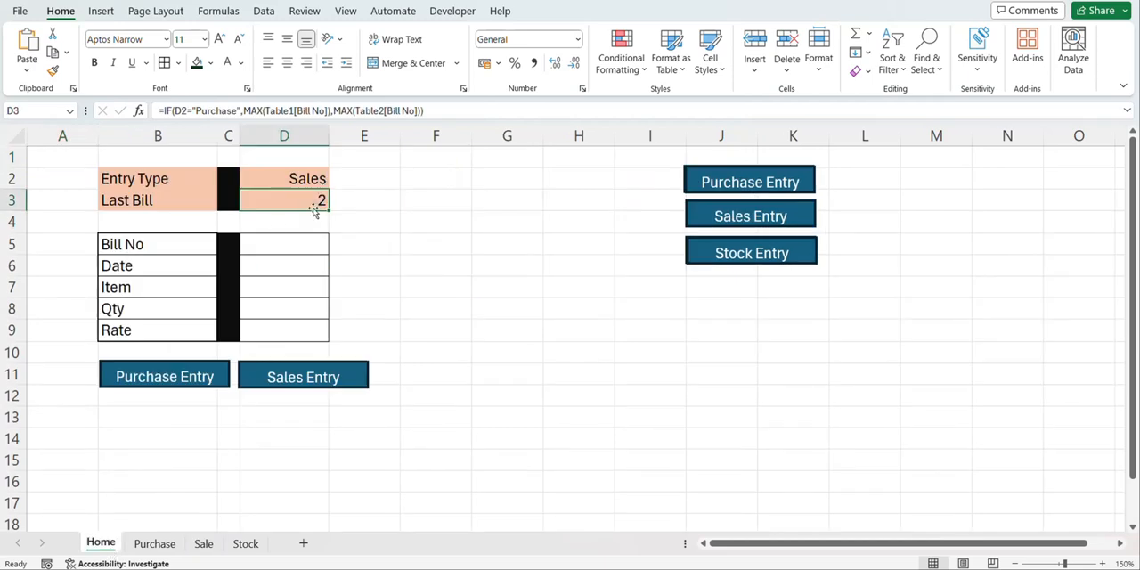
Fill in bill number 3 and the date 10/3/2024 for the new sale in the Home sheet's entry form
left_click(290, 236)
type("3")
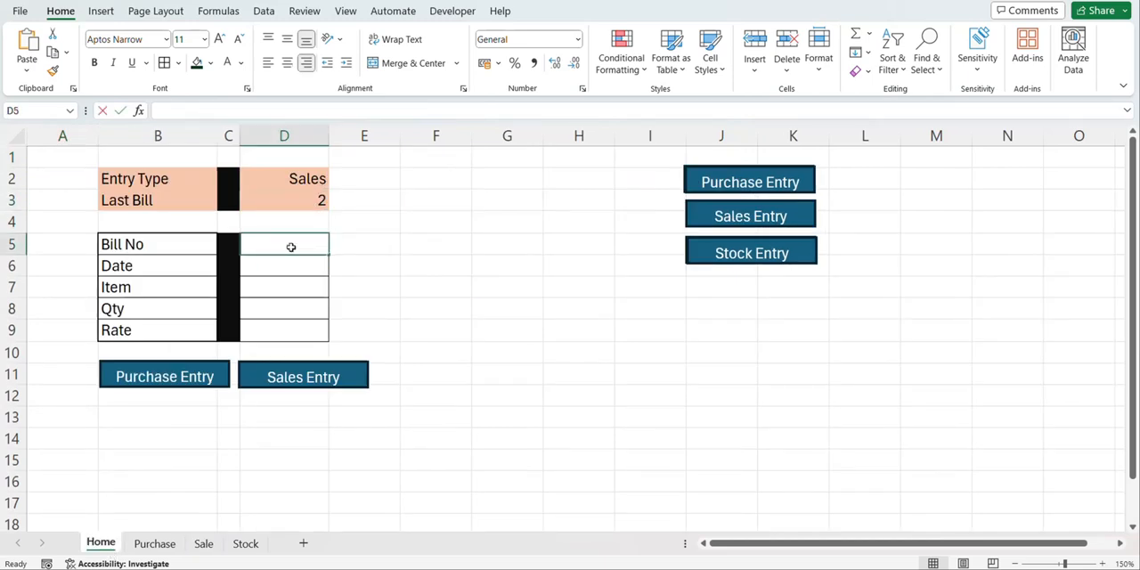
key("Return")
type("10")
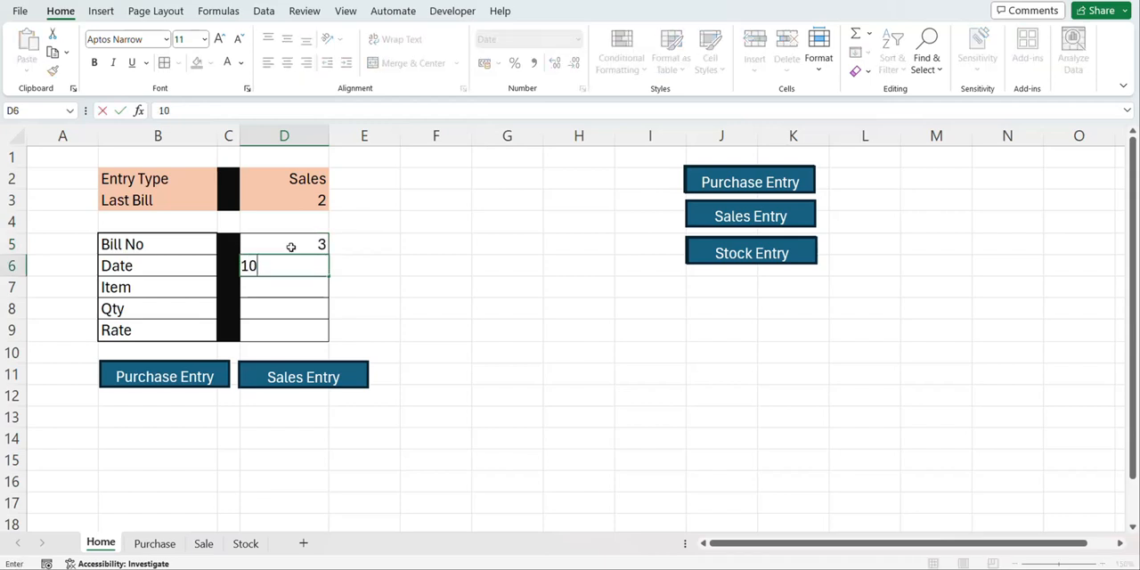
type("/3/2024")
key("Return")
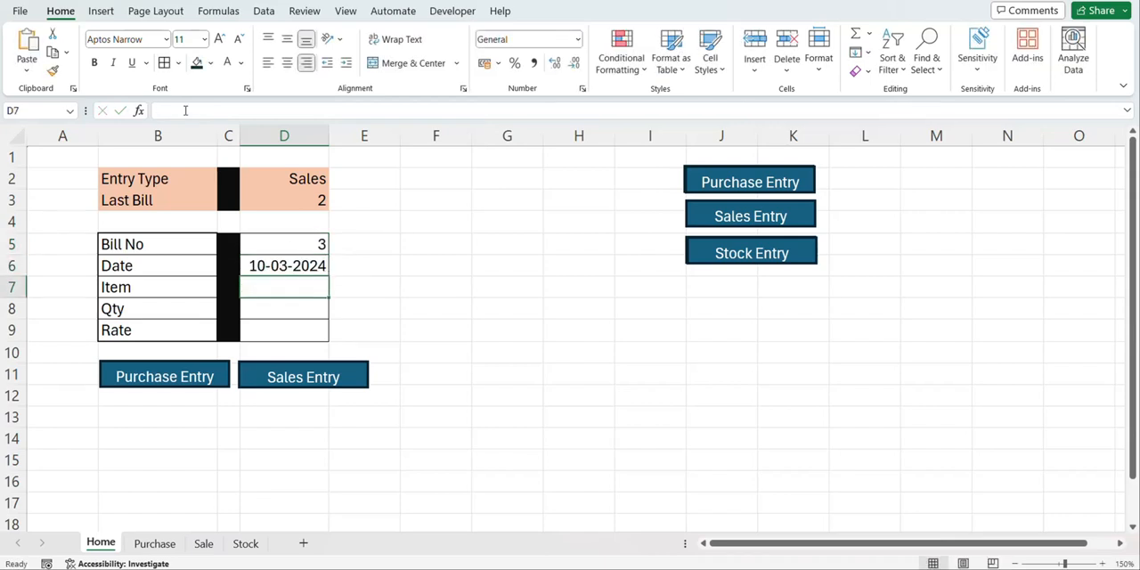
Complete the sale details with item T shirt, quantity 10 and rate 4000
type("T shirt")
key("Return")
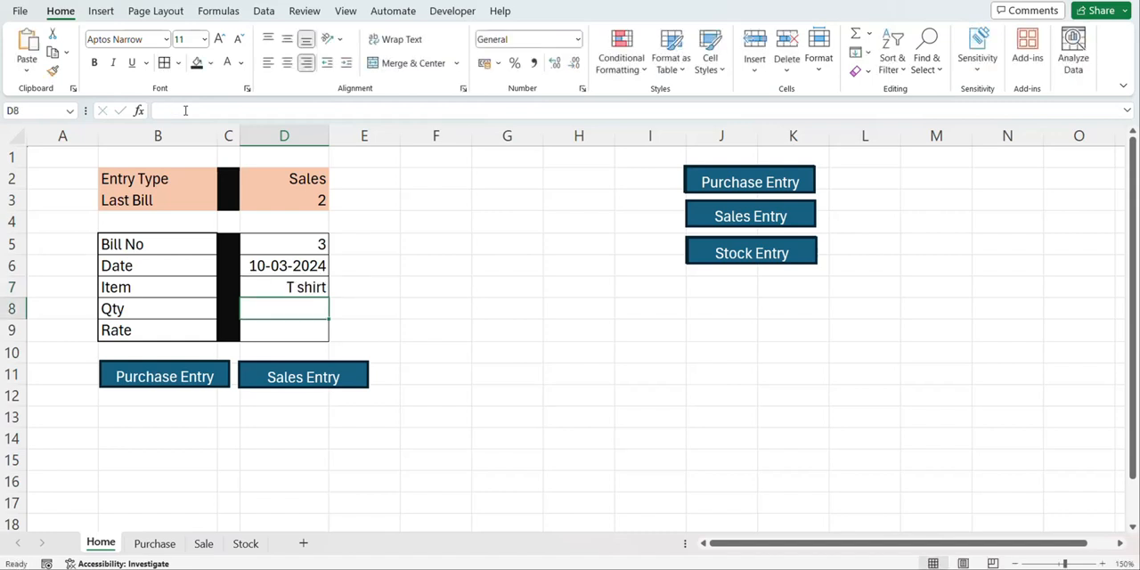
type("10")
key("Return")
type("4000")
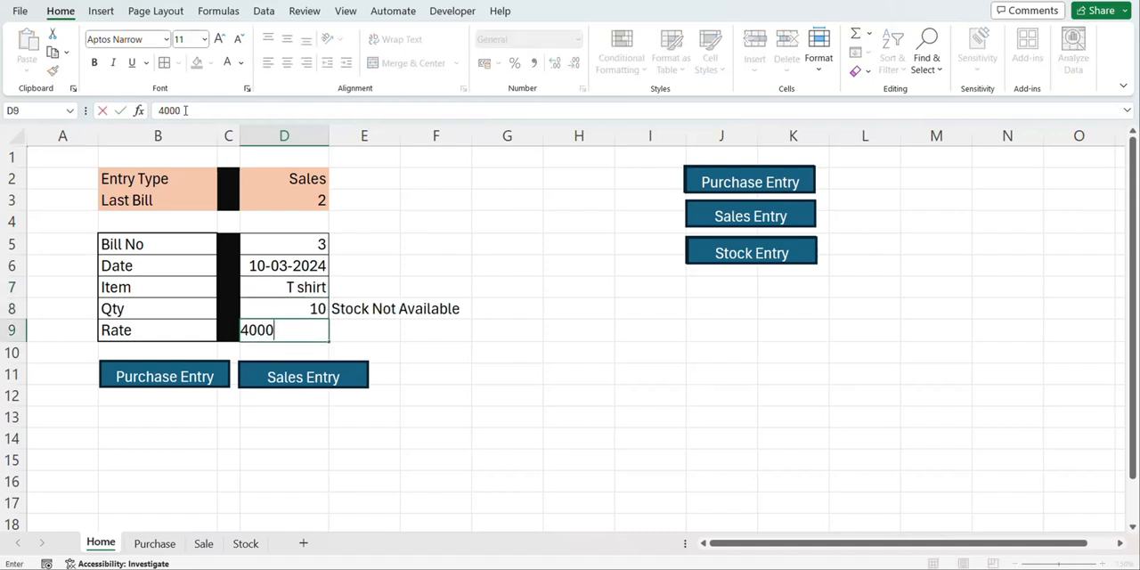
left_click(293, 305)
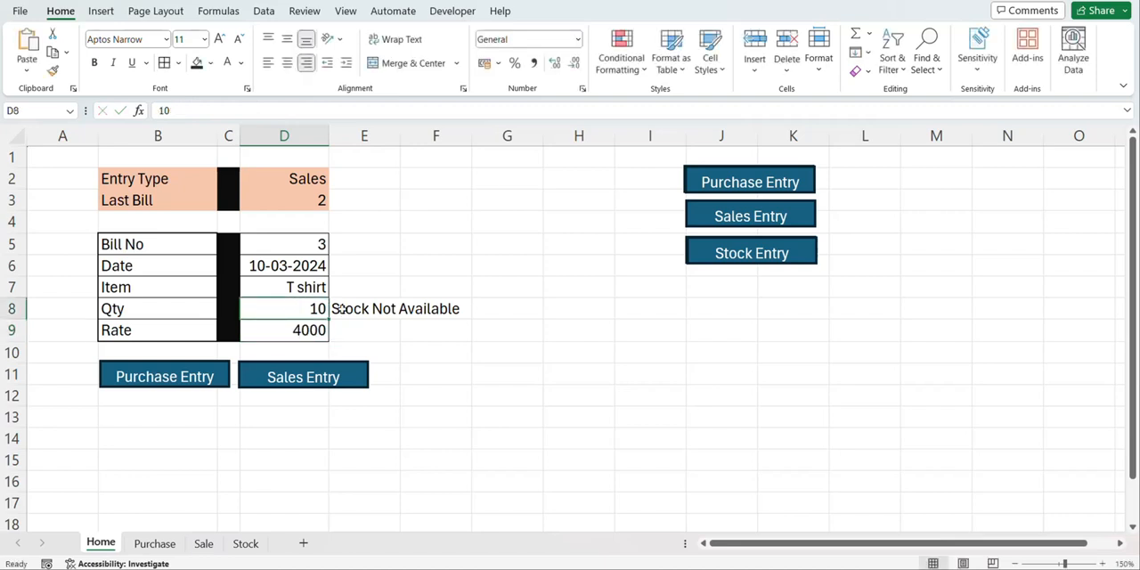
Check the T Shirt's purchase quantity and available stock on the Stock sheet, and return to the Home sheet
left_click(246, 543)
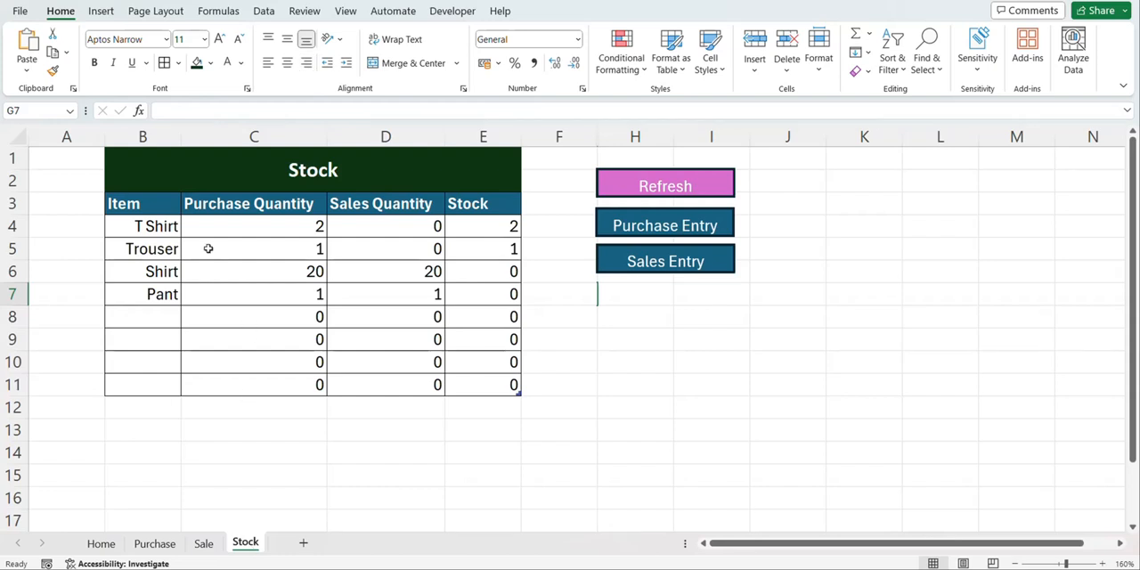
left_click(314, 226)
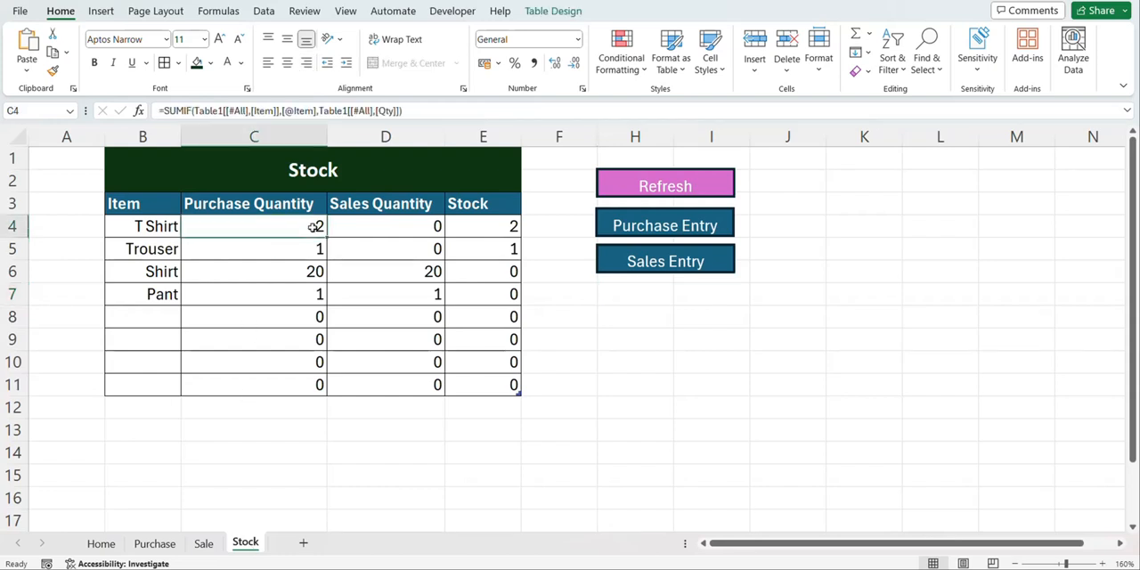
left_click(100, 543)
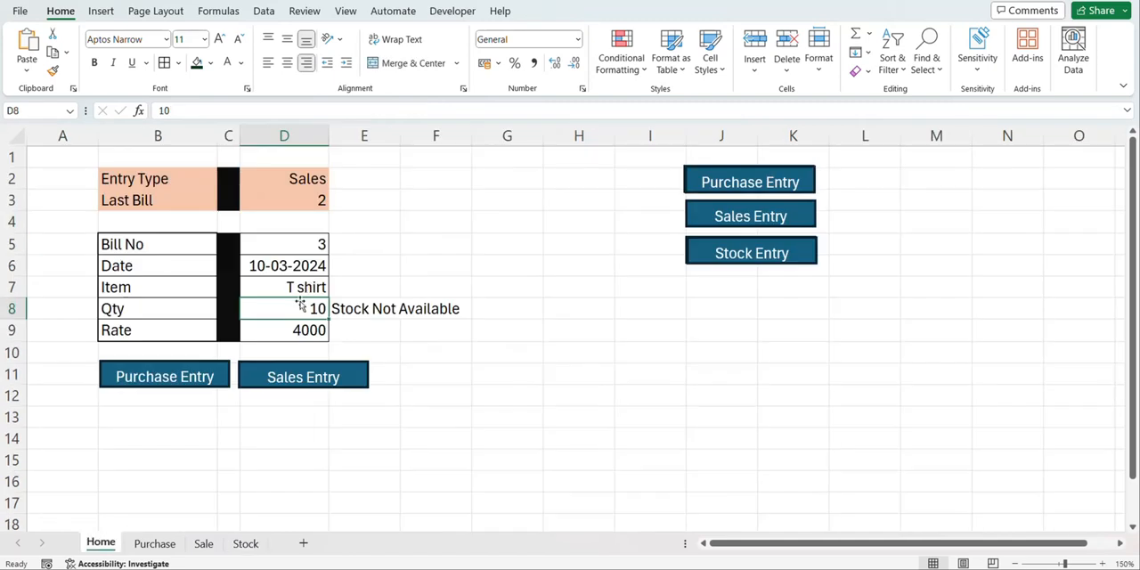
Correct the sale to quantity 1 and rate 400, and post it with the form's Sales Entry macro
type("1")
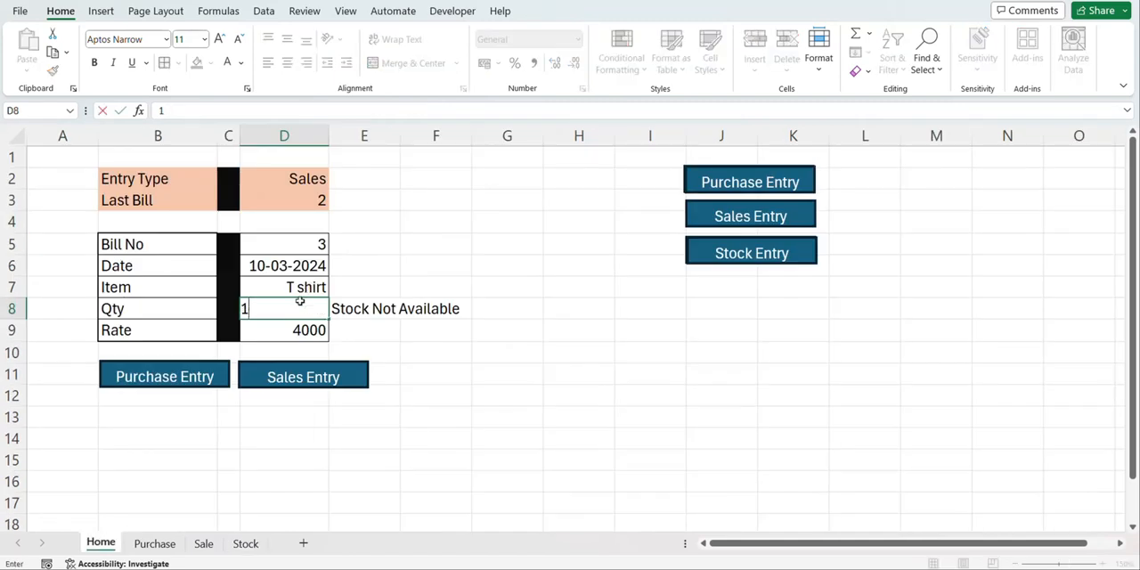
key("Return")
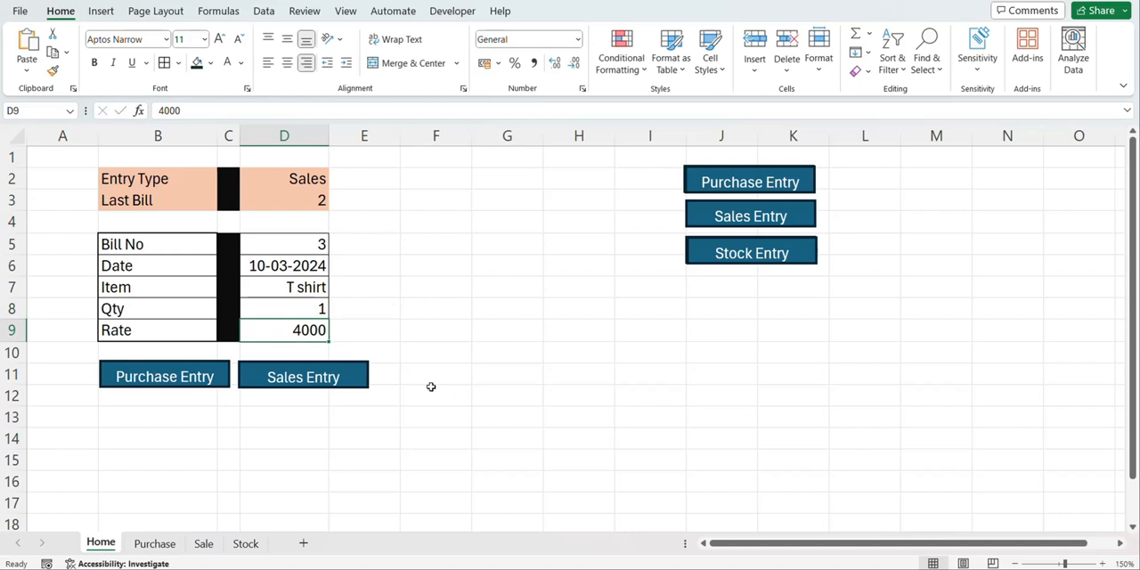
type("400")
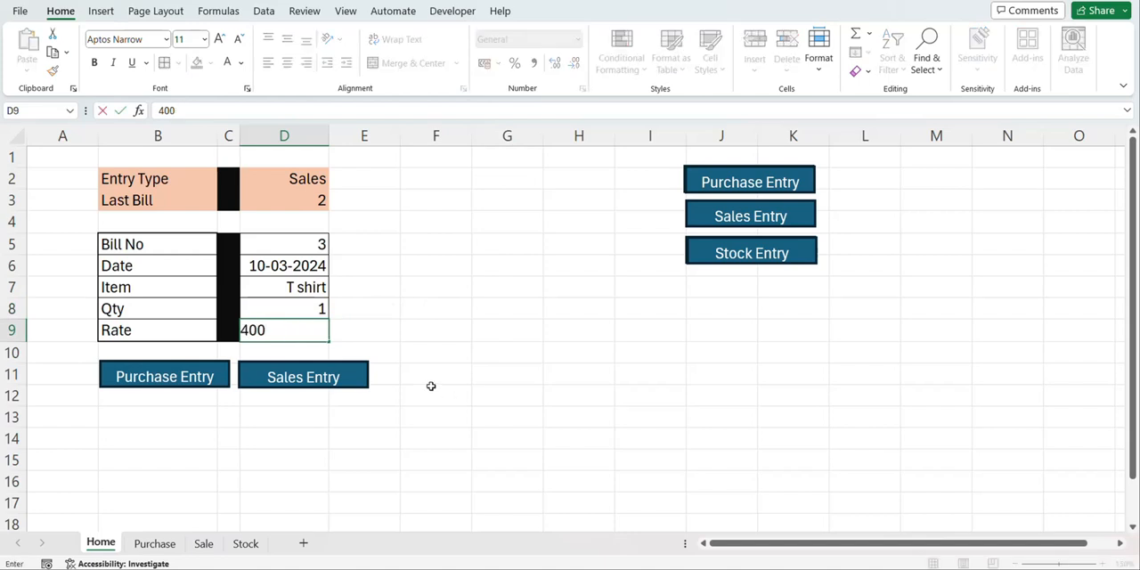
key("Return")
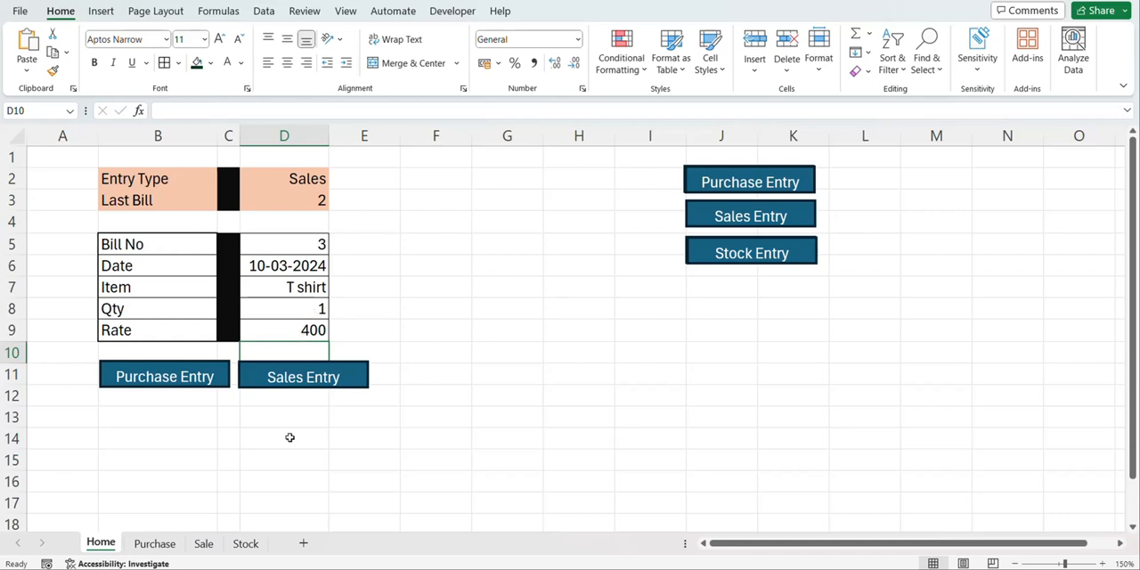
left_click(303, 378)
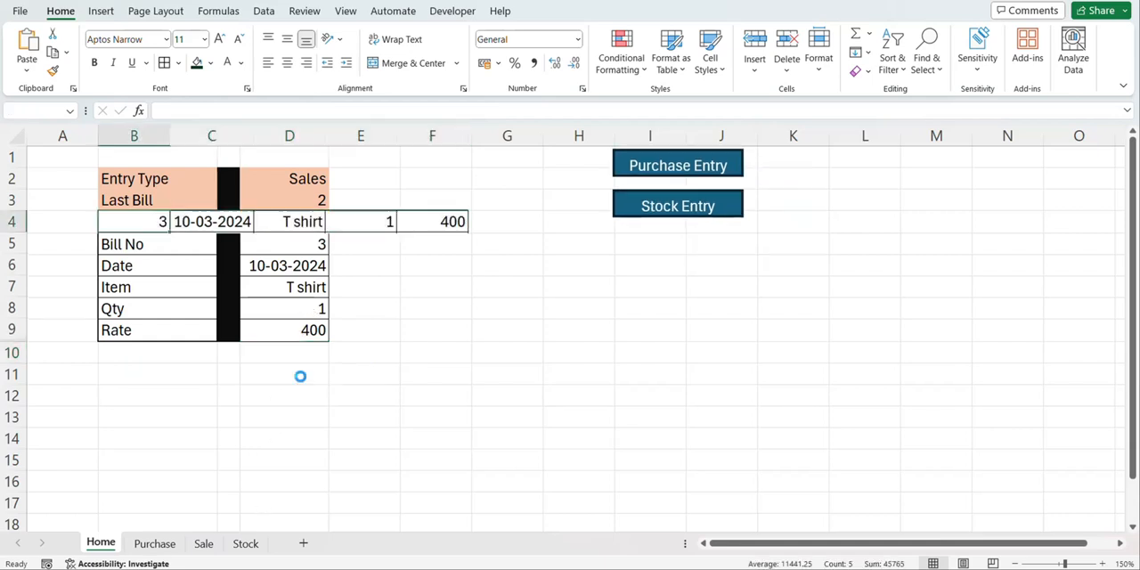
Review the posted sale on the Sale sheet and the T Shirt's sales quantity and stock on the Stock sheet
left_click(204, 547)
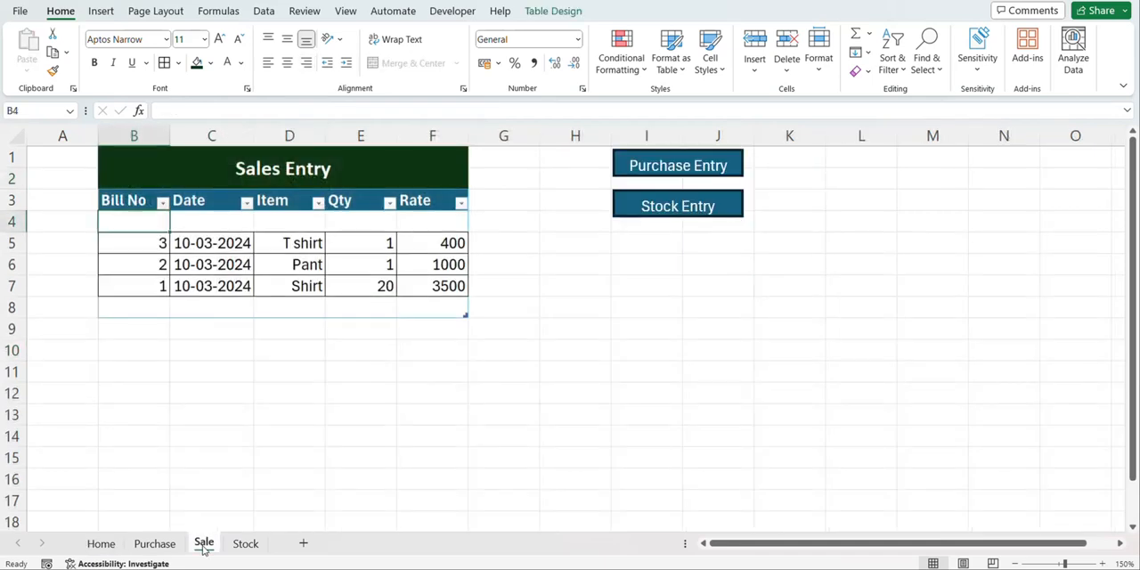
left_click(249, 545)
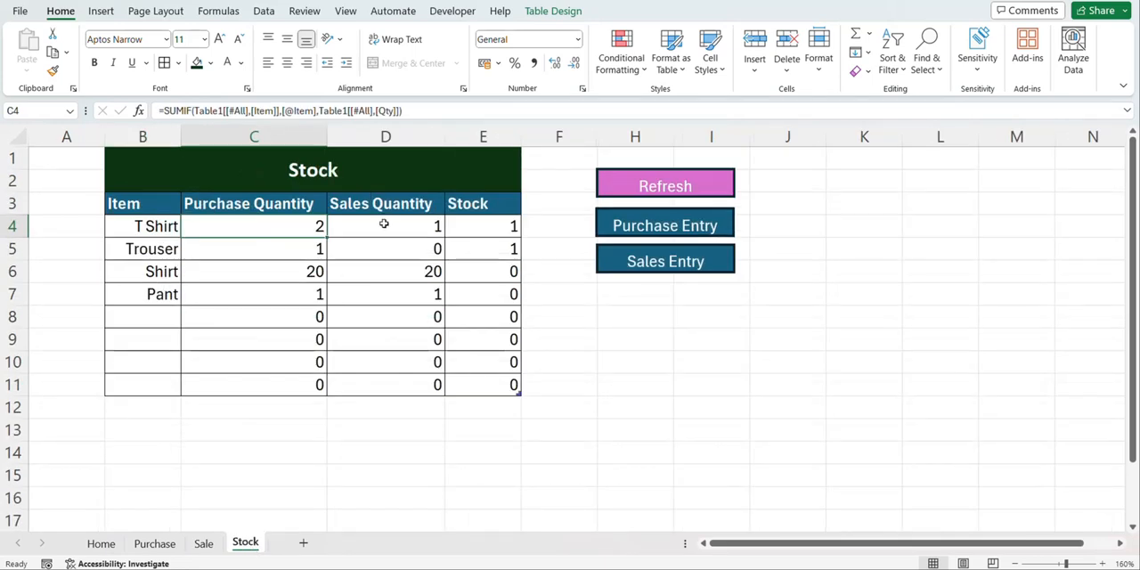
left_click(383, 225)
left_click(467, 224)
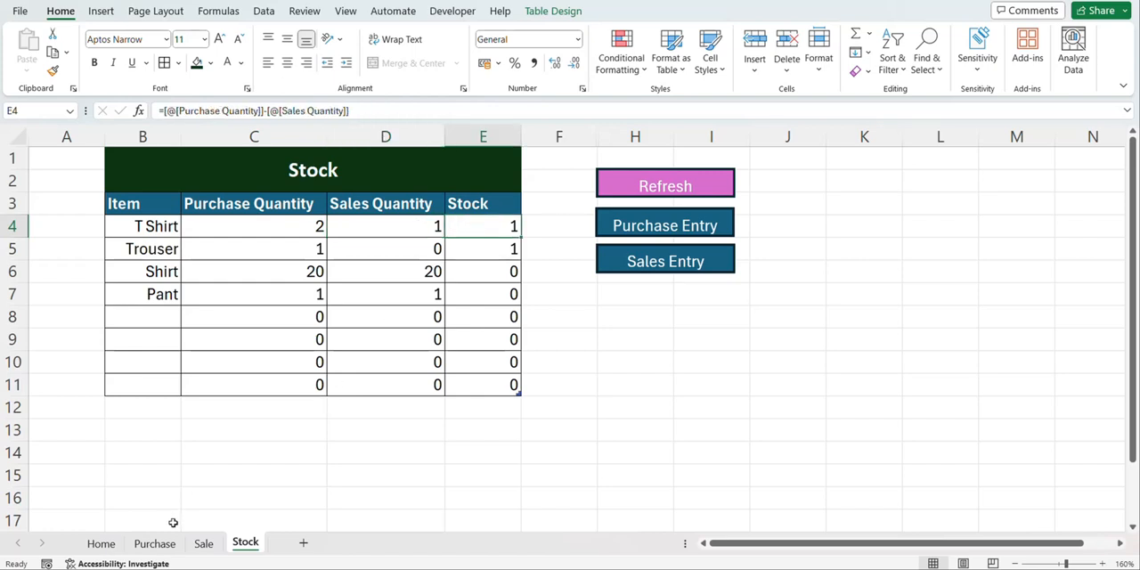
Set the entry type on the Home sheet to Purchase
left_click(101, 544)
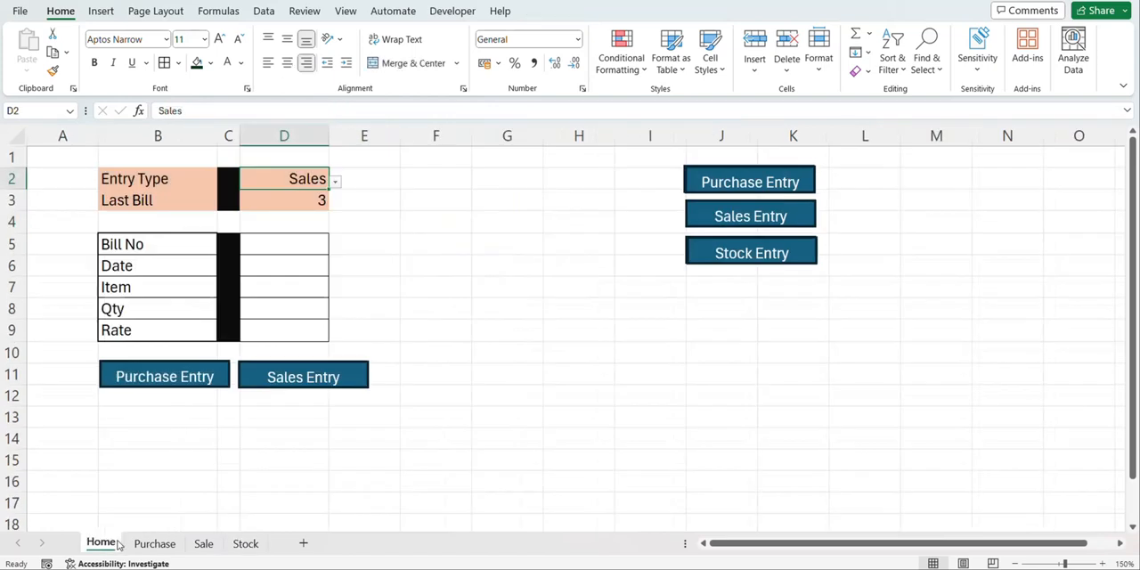
left_click(336, 183)
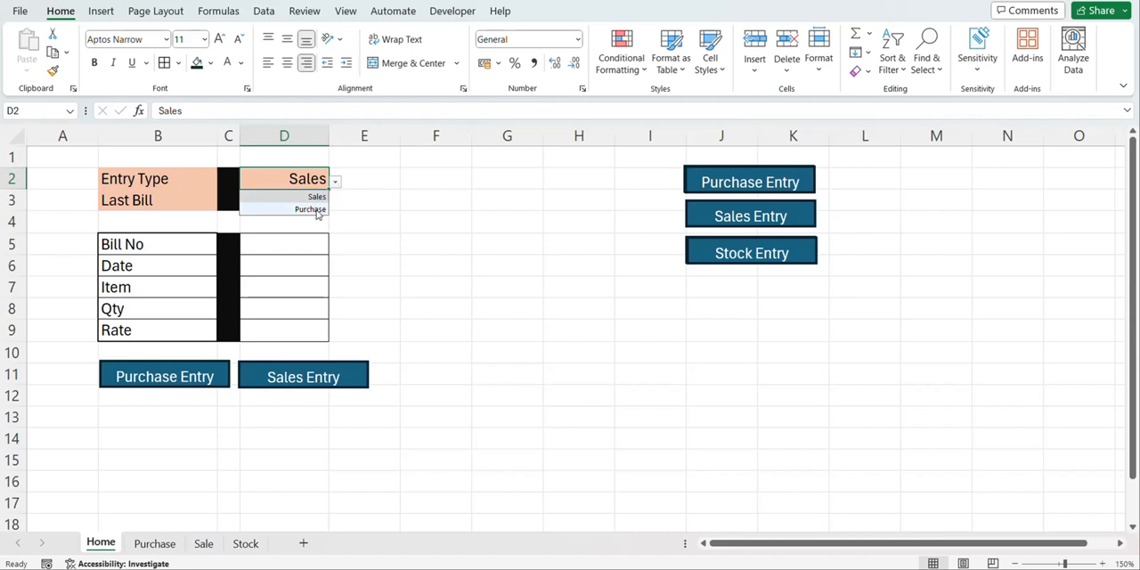
left_click(311, 210)
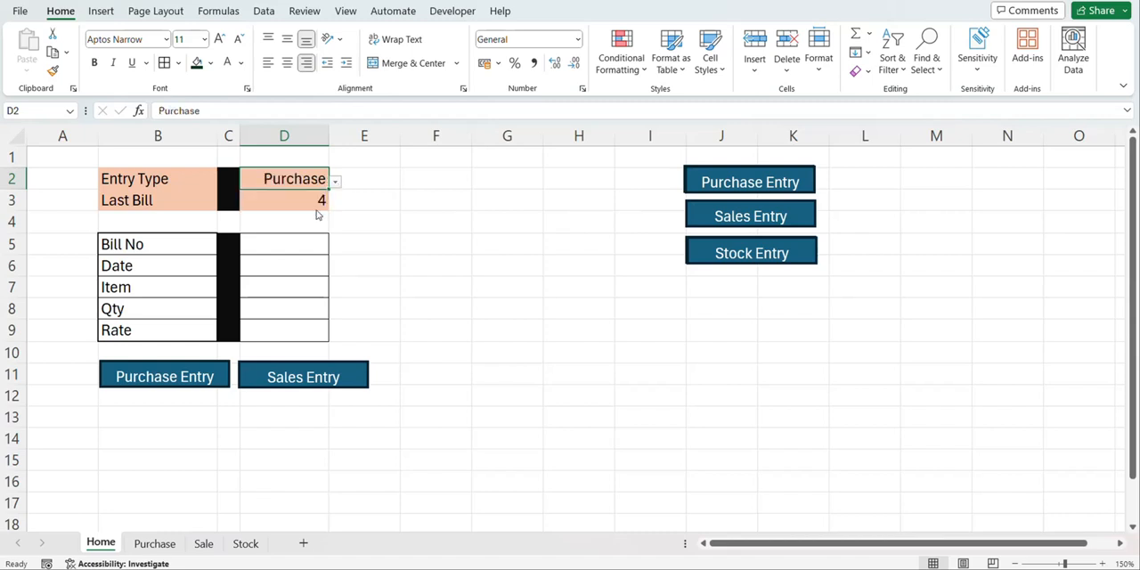
Inspect the last bill formula, compare it with the Purchase sheet's records, and return to the Home sheet
left_click(302, 203)
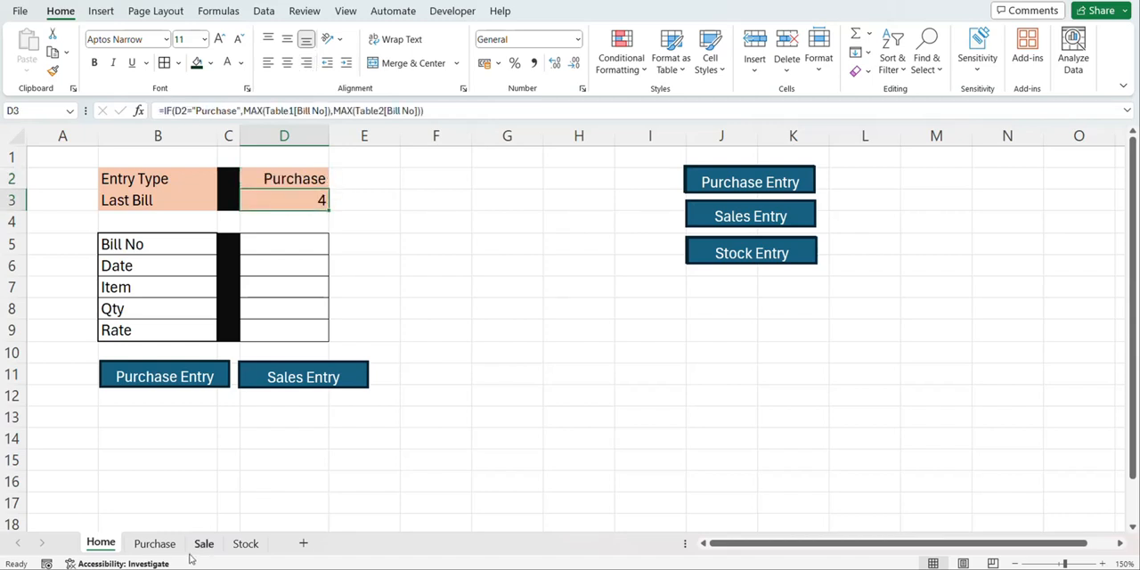
left_click(154, 543)
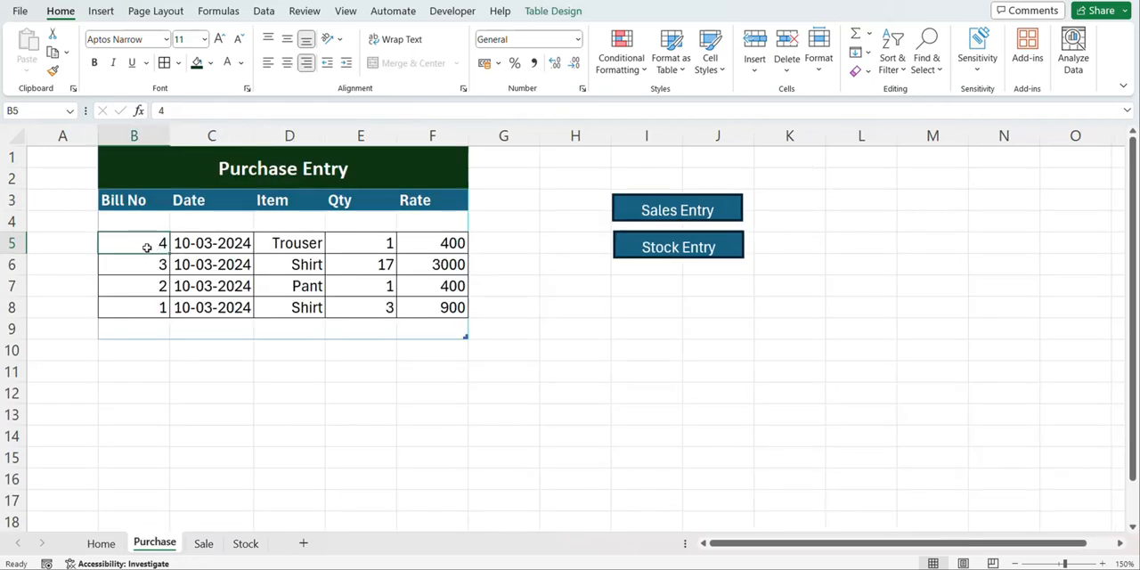
left_click(114, 543)
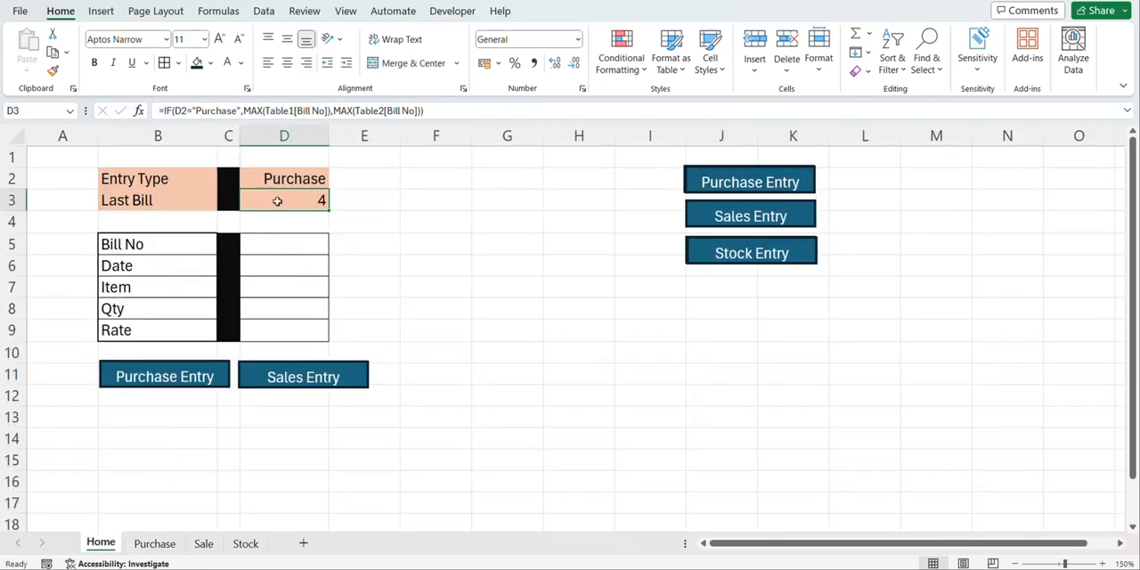
Fill in bill number 5 and the date 10/3/2024 for the new purchase in the Home sheet's entry form
left_click(291, 248)
type("5")
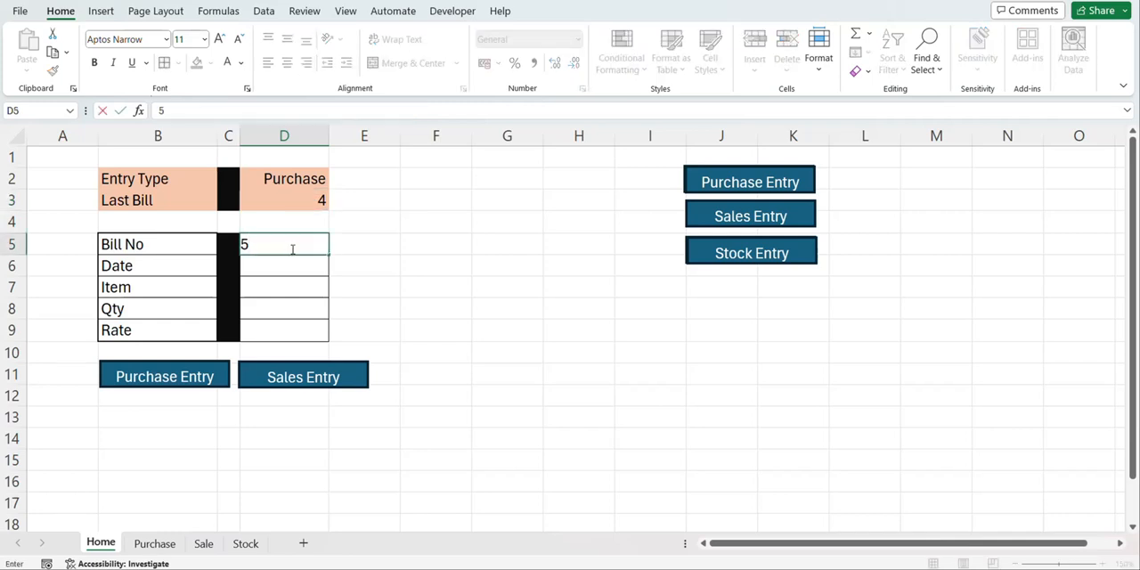
key("Return")
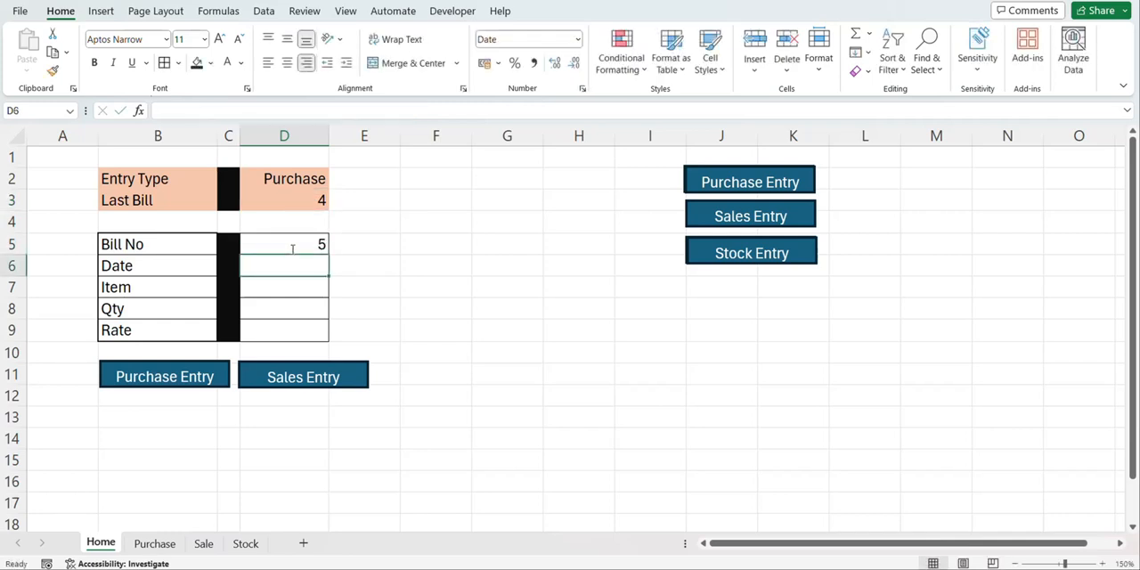
type("10/3/2024")
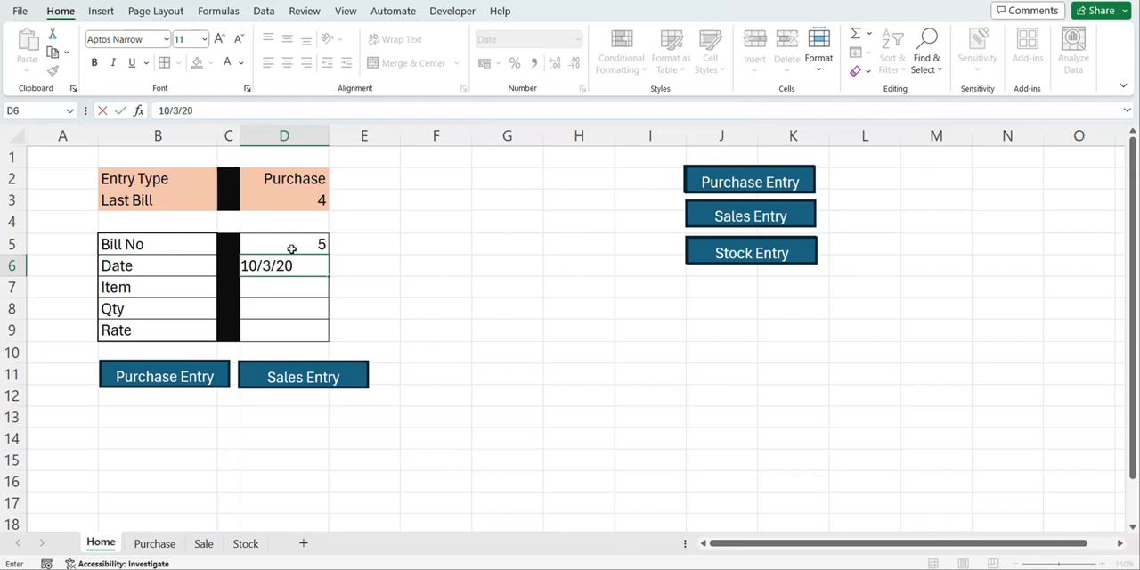
key("Return")
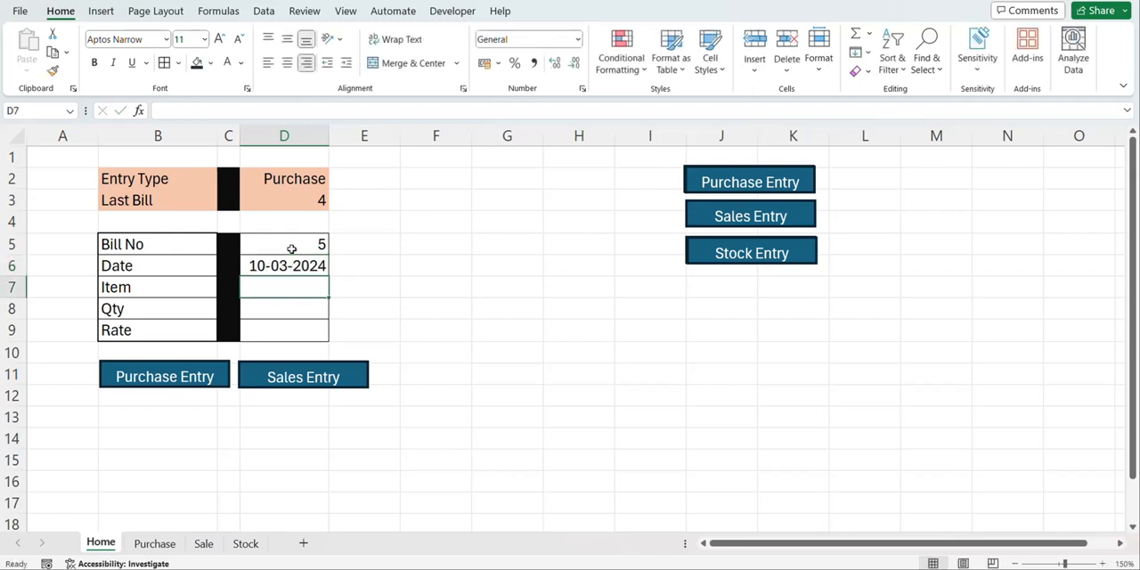
Complete the purchase details with item T Shirt, quantity 10 and rate 2500
type("T Shirt")
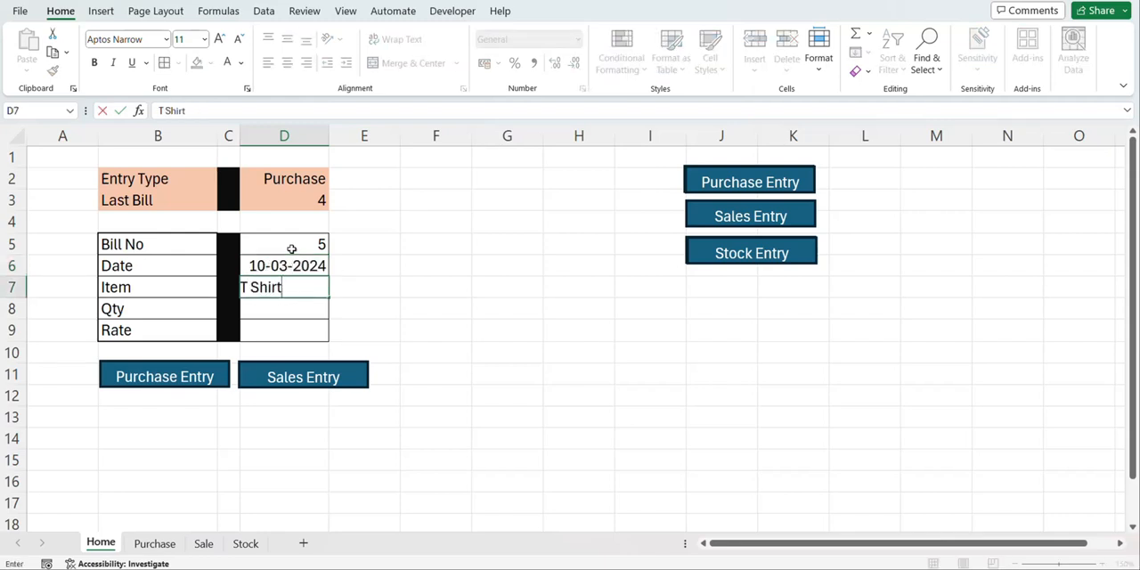
key("Return")
type("10")
key("Return")
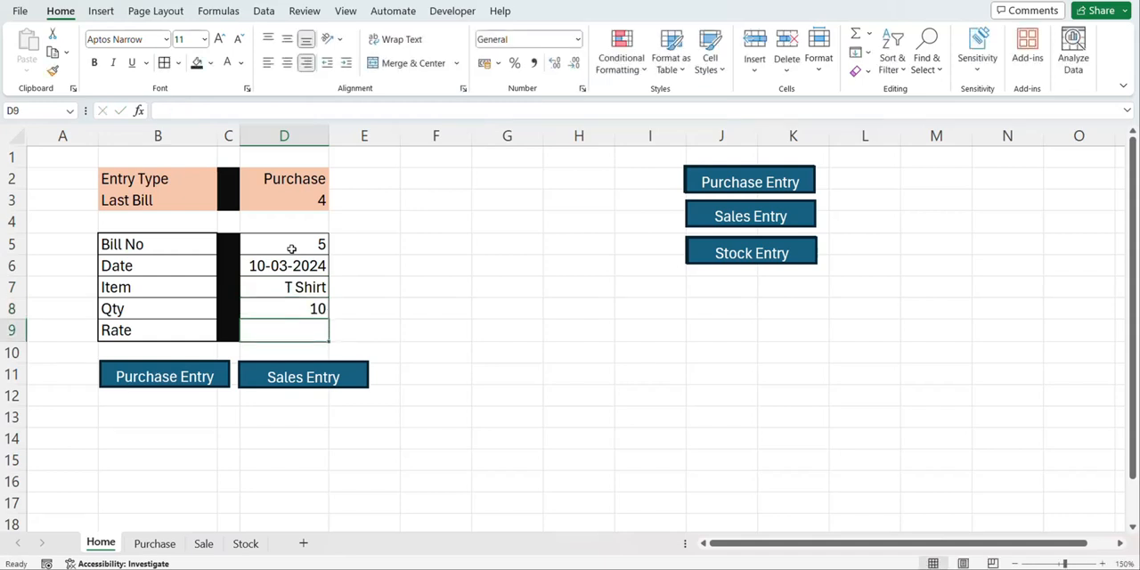
type("2500")
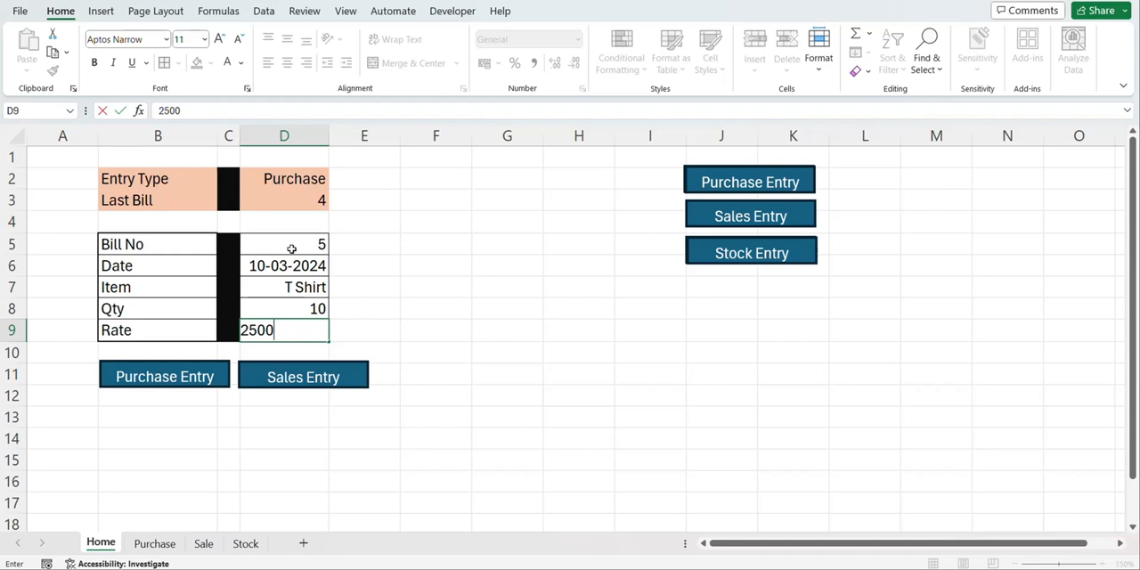
left_click(203, 399)
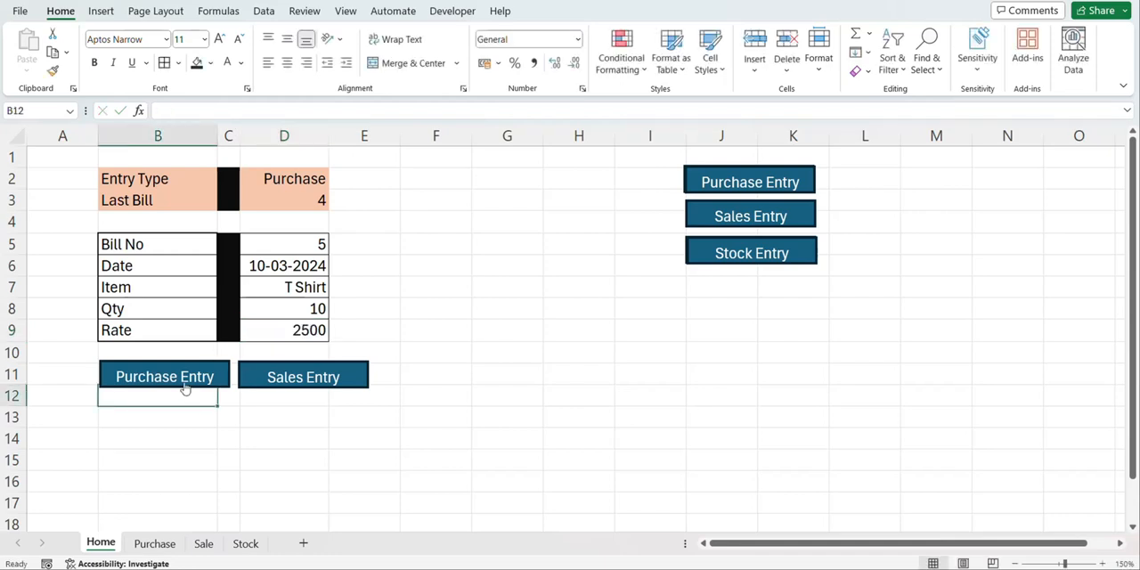
Record the filled-in T Shirt purchase from the Home sheet and check its row in the Purchase sheet's records
left_click(184, 383)
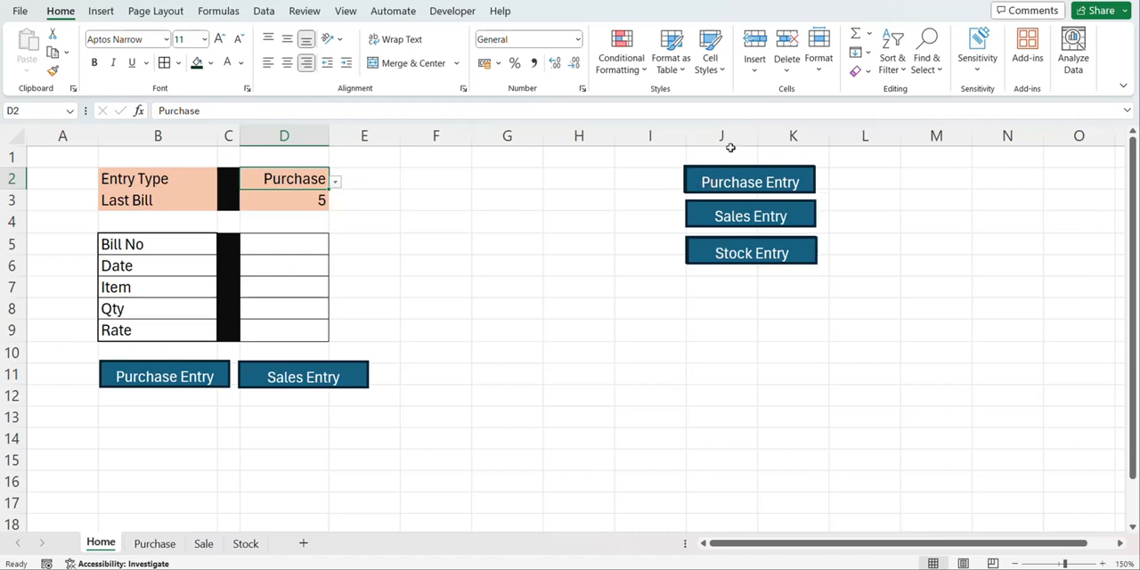
left_click(726, 187)
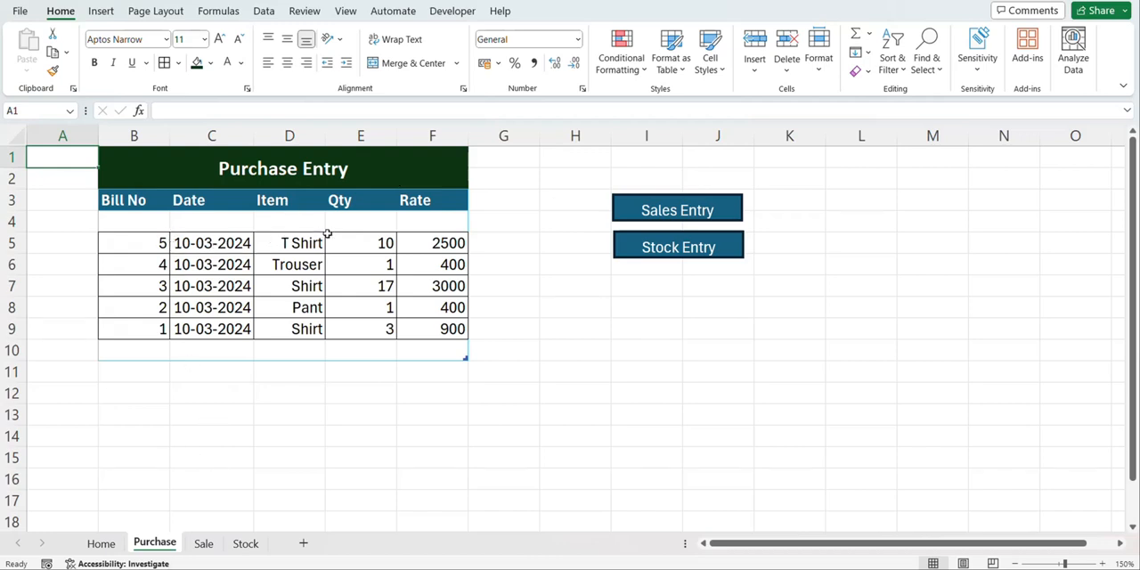
Refresh the Stock sheet and check the T Shirt's purchase, sales and stock quantities
left_click(242, 546)
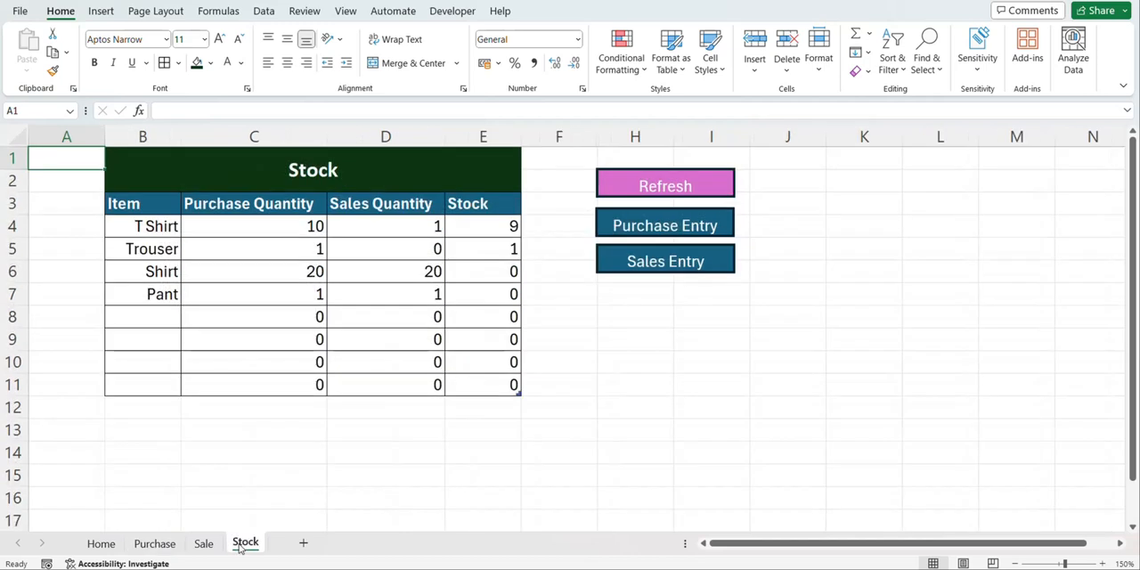
left_click(669, 187)
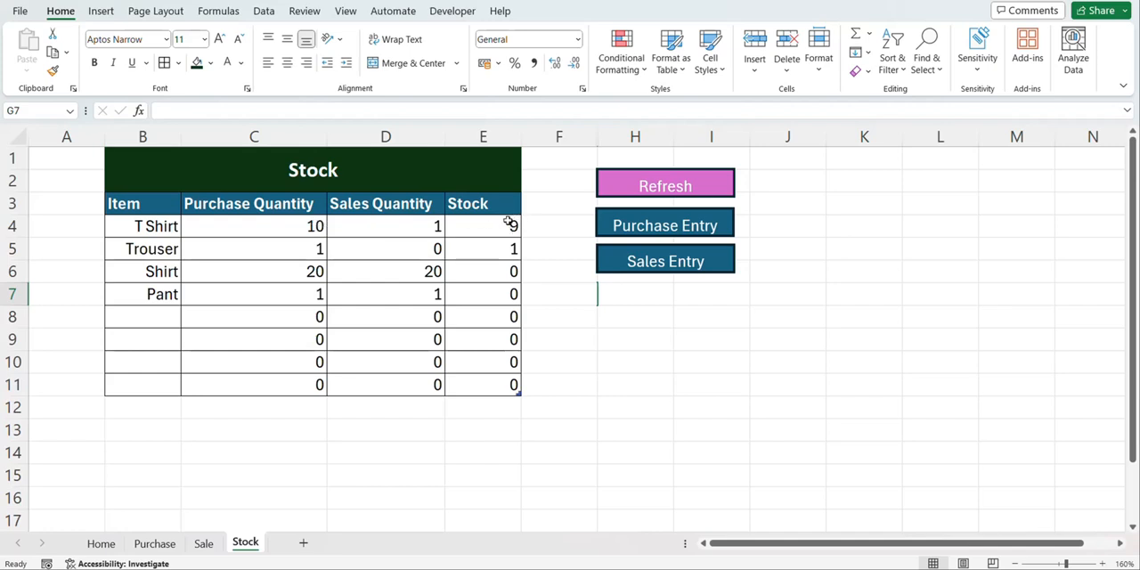
left_click(637, 294)
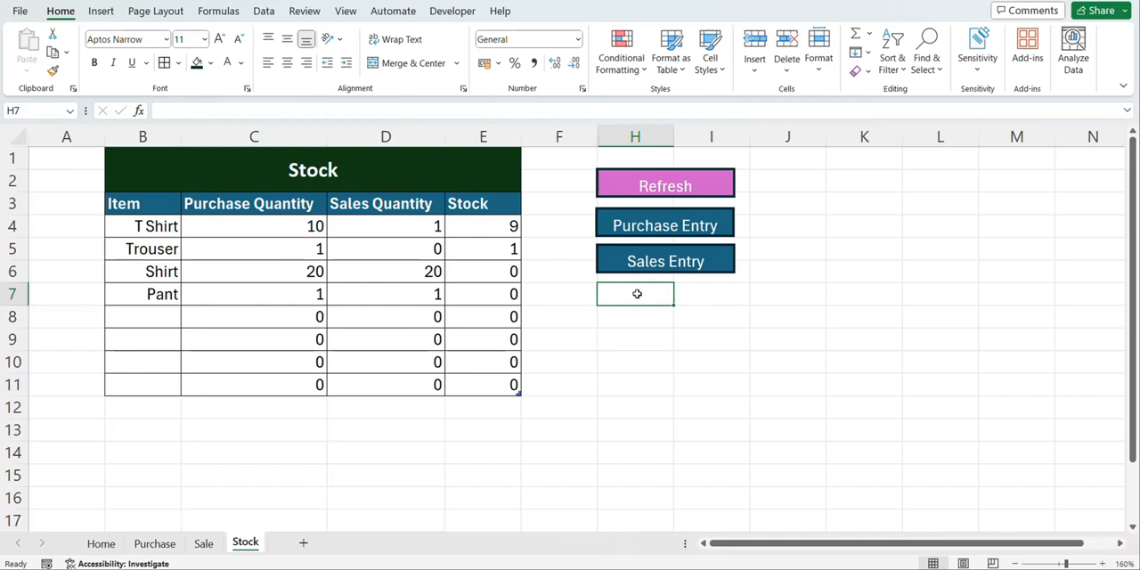
Switch to the unformatted inventory workbook and review the field labels and column headers on its Home, Purchase, Sale and Stock sheets
left_click(20, 11)
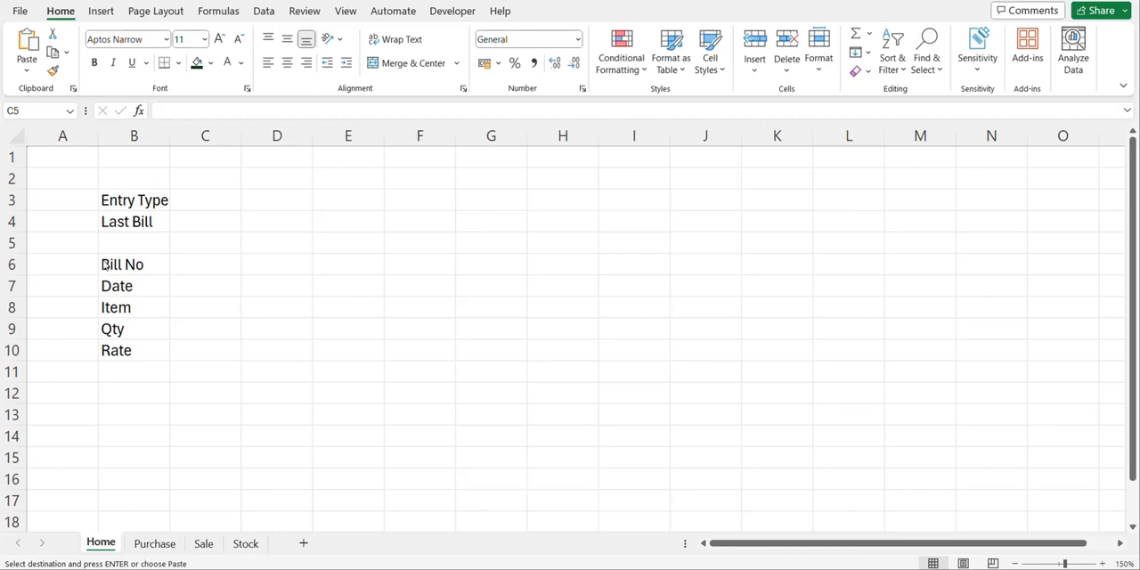
left_click(140, 202)
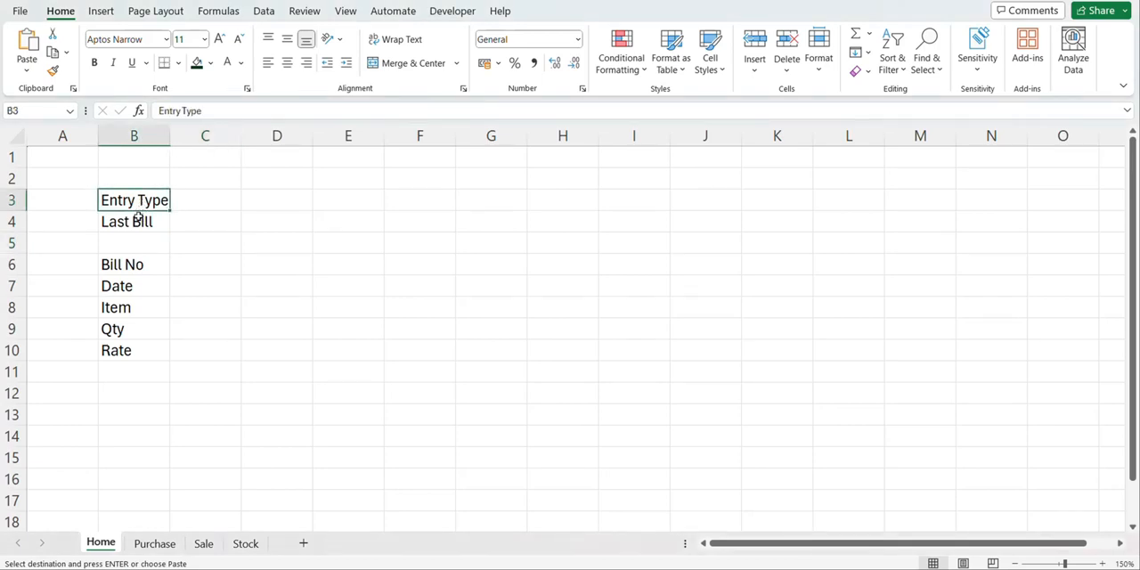
left_click(138, 221)
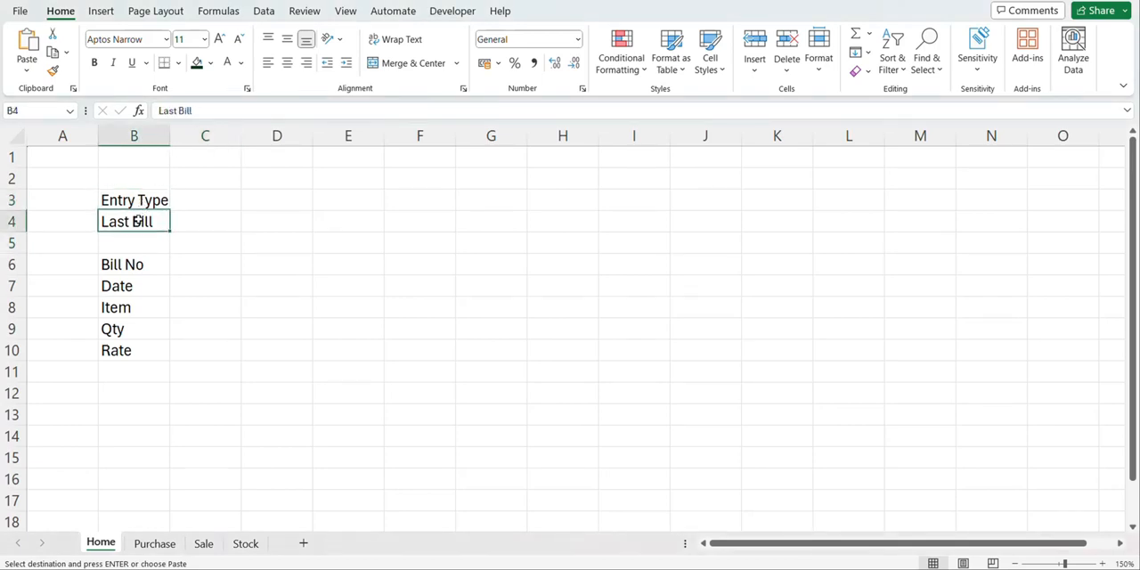
left_click(120, 341)
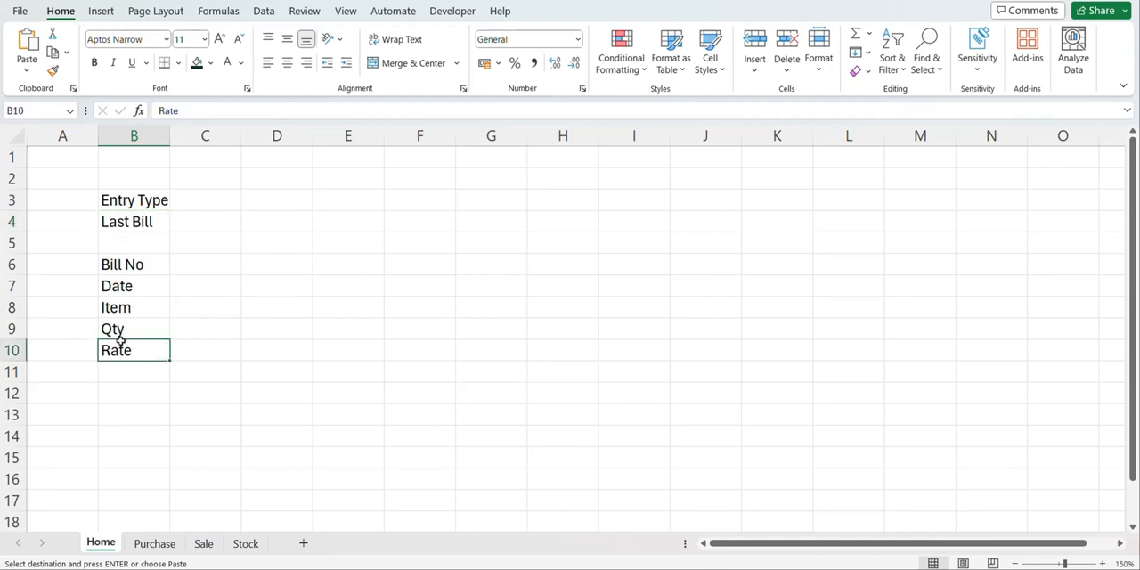
left_click(155, 544)
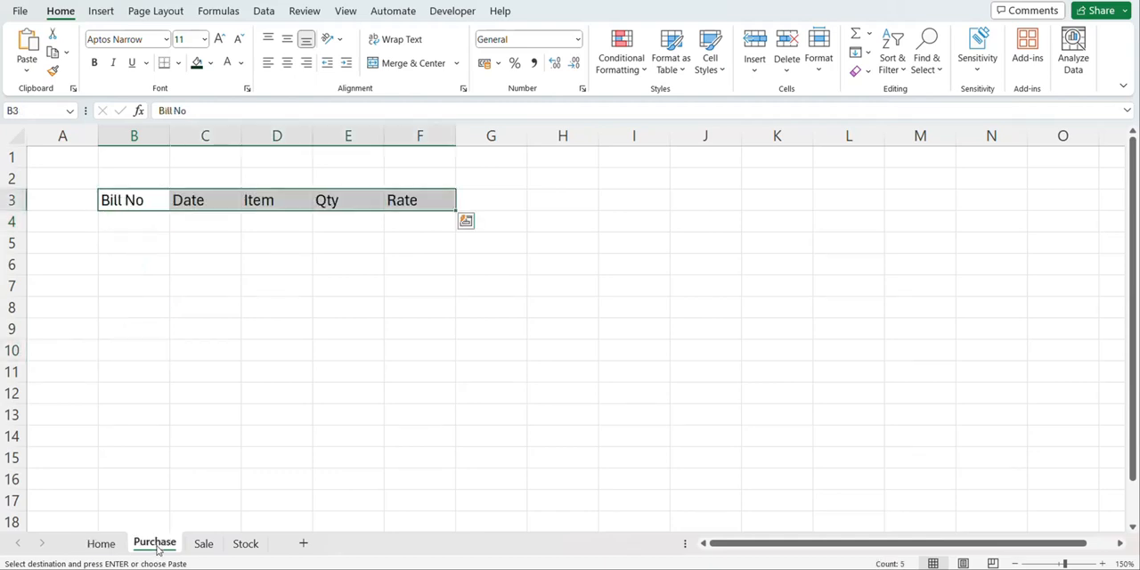
left_click(145, 230)
left_click(204, 544)
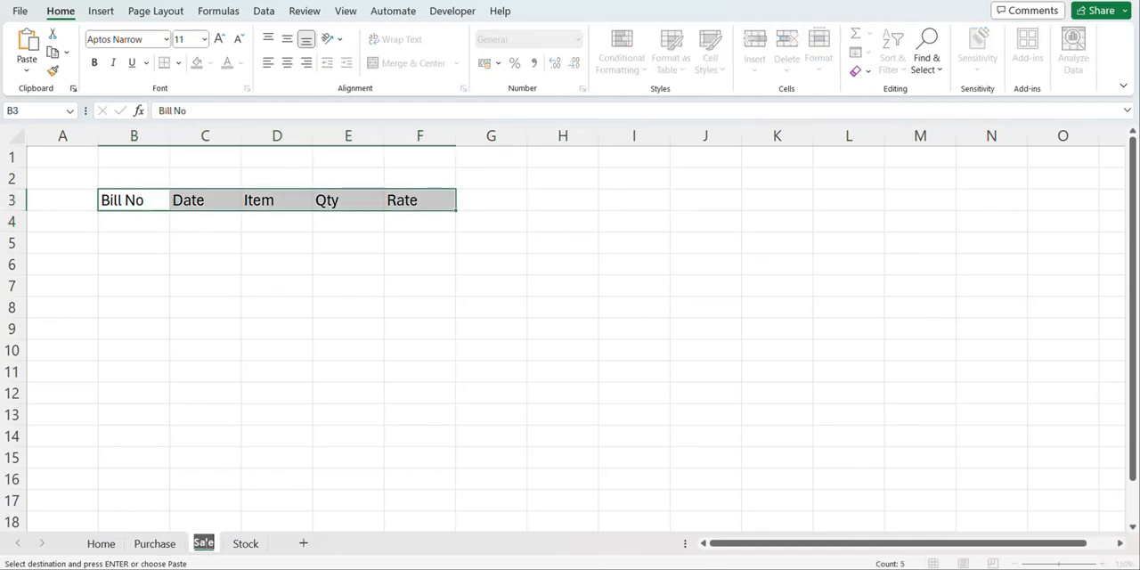
left_click(147, 216)
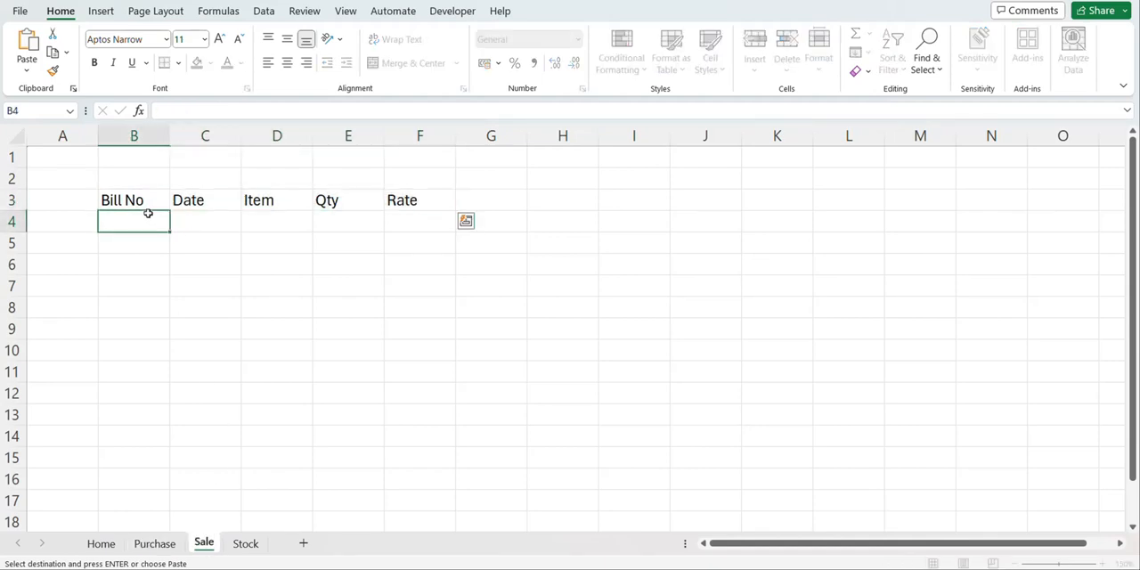
left_click(245, 544)
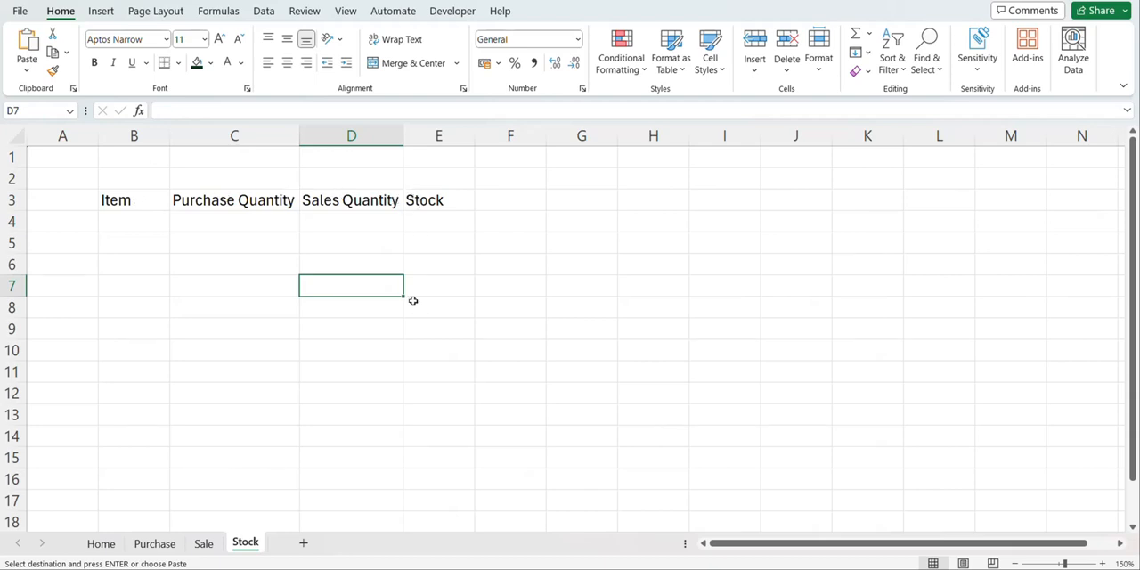
On the Home sheet, widen column B, narrow column C, and fill C3:C4 and C6:C10 black as a divider
left_click(102, 544)
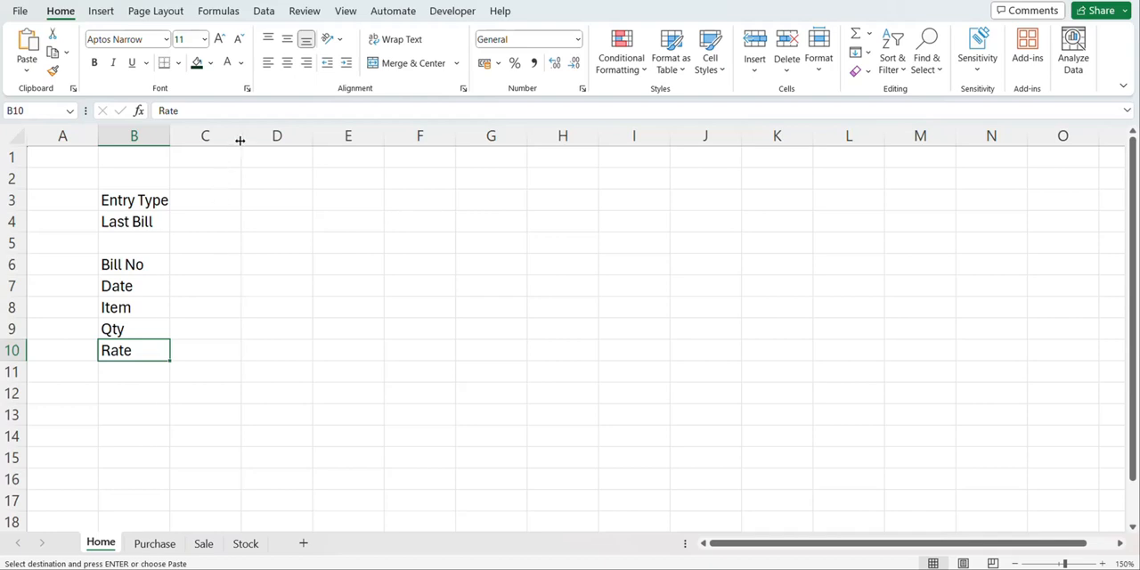
left_click_drag(239, 140, 187, 143)
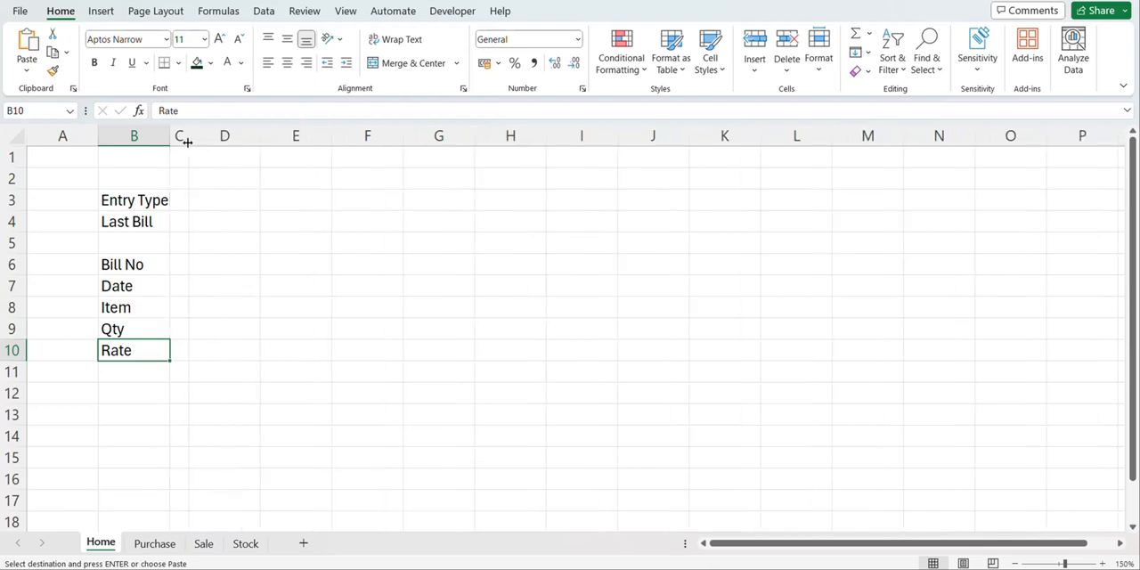
left_click_drag(175, 197, 178, 218)
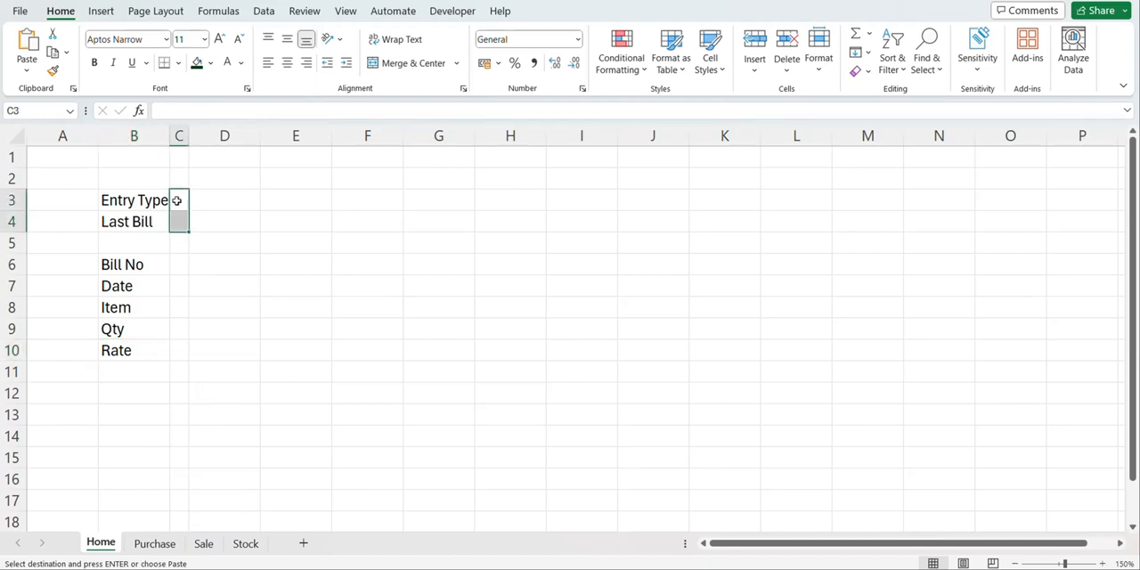
left_click(211, 64)
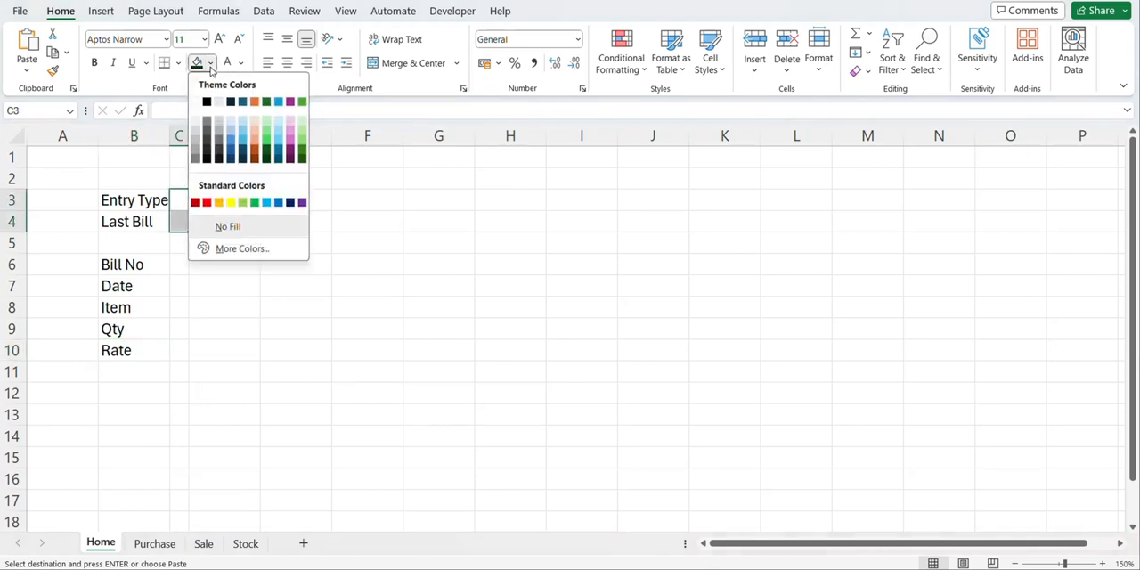
left_click(219, 169)
left_click_drag(216, 260, 214, 350)
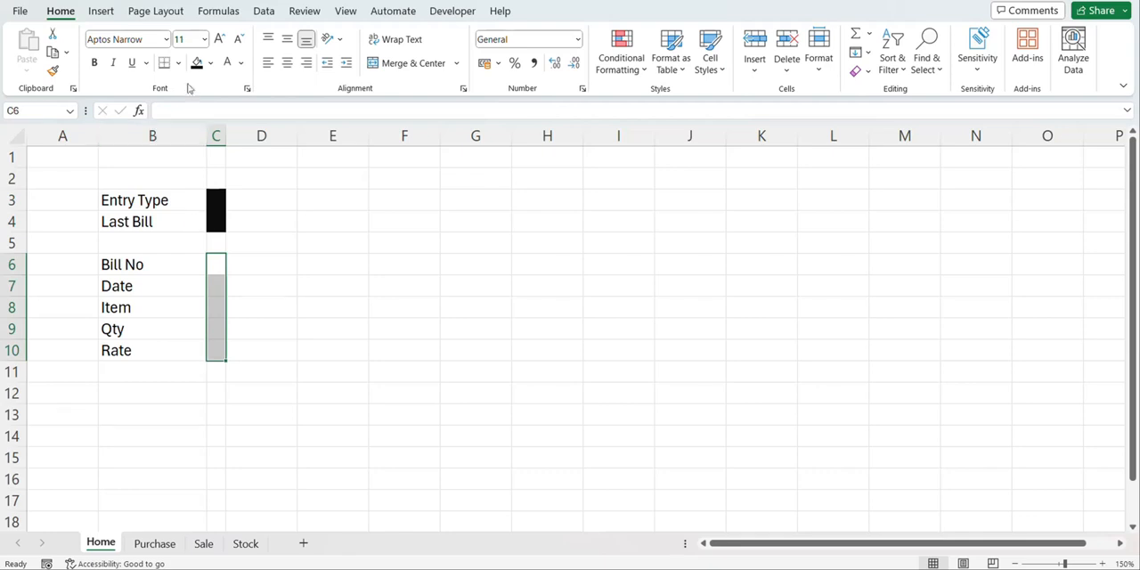
left_click(196, 64)
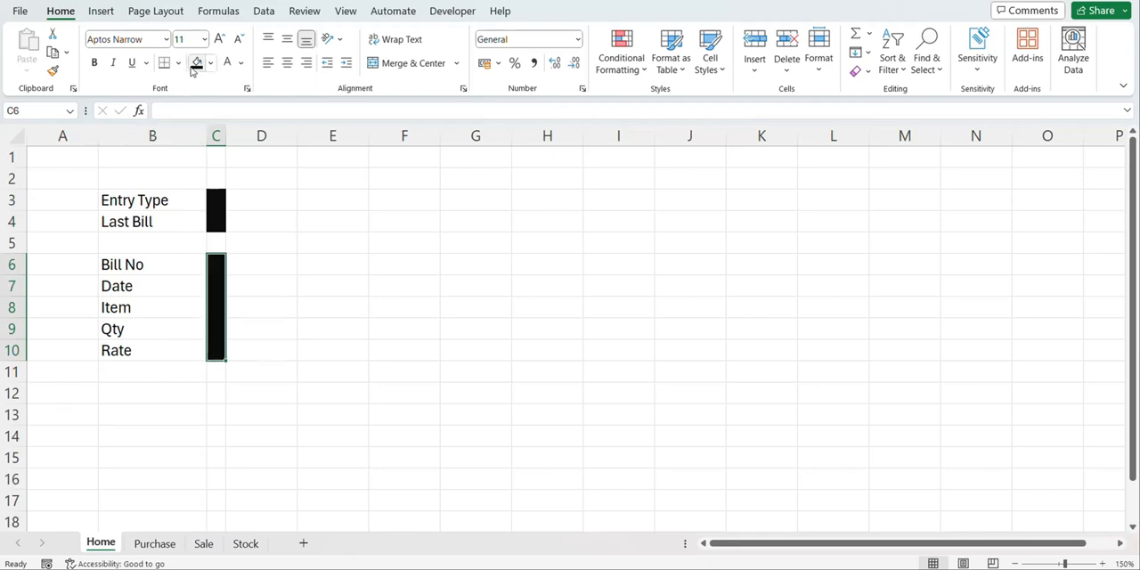
Fill the Entry Type and Last Bill cells in columns B and D with Orange, Accent 2, Lighter 60%, and widen column D
left_click(152, 205)
left_click(262, 196, "shift")
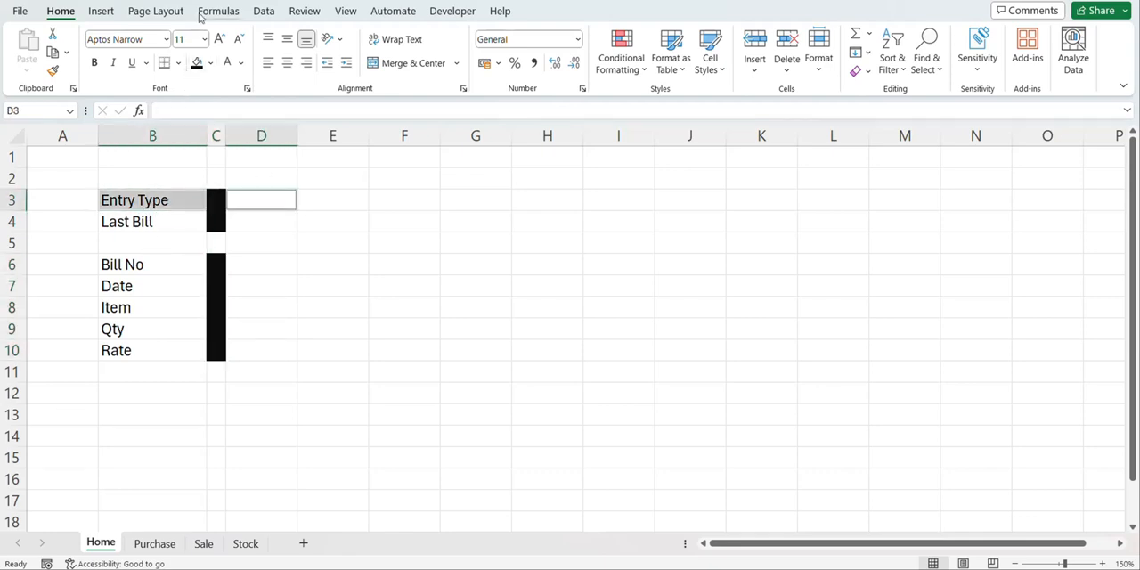
left_click(211, 63)
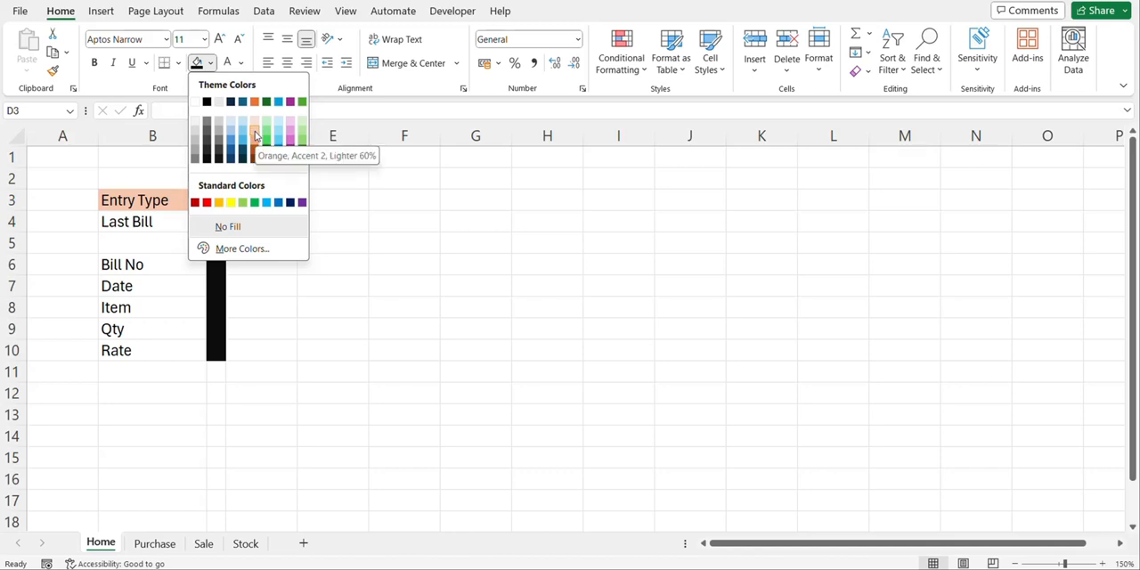
left_click(256, 135)
left_click(191, 216)
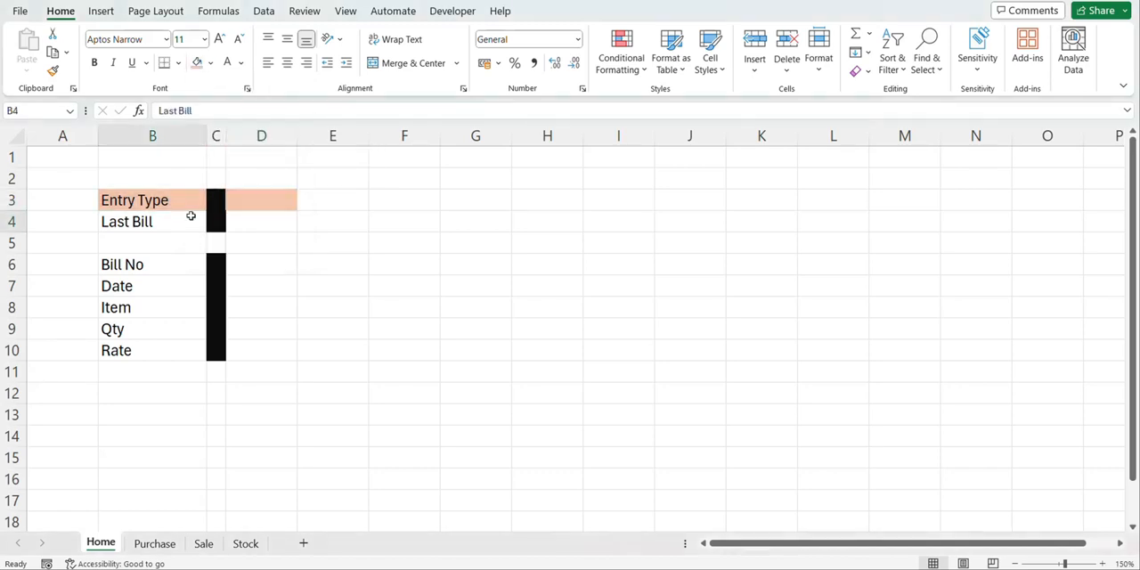
left_click(276, 219)
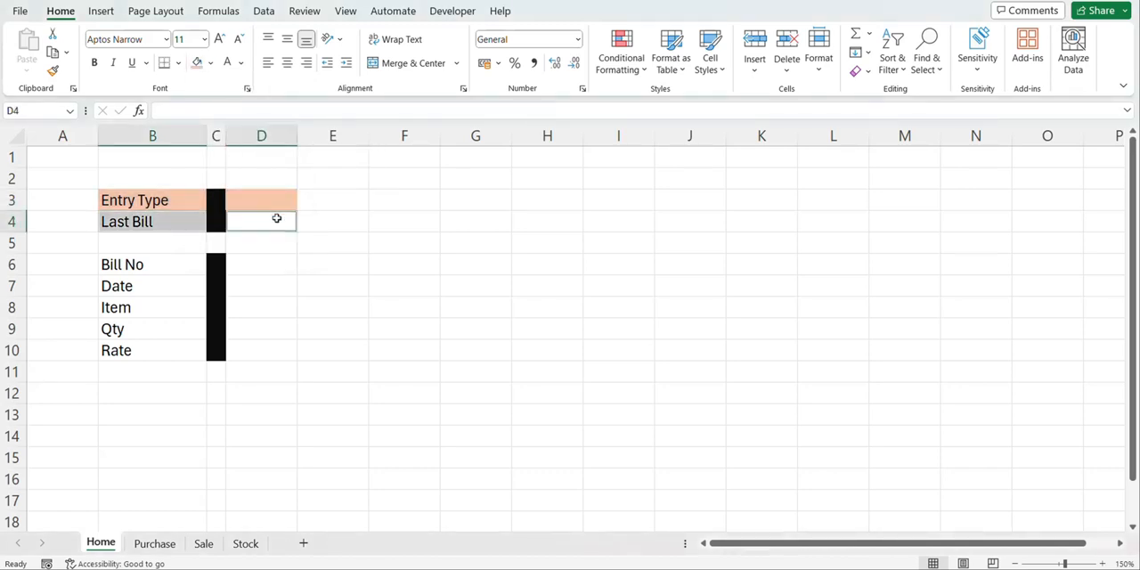
left_click(196, 62)
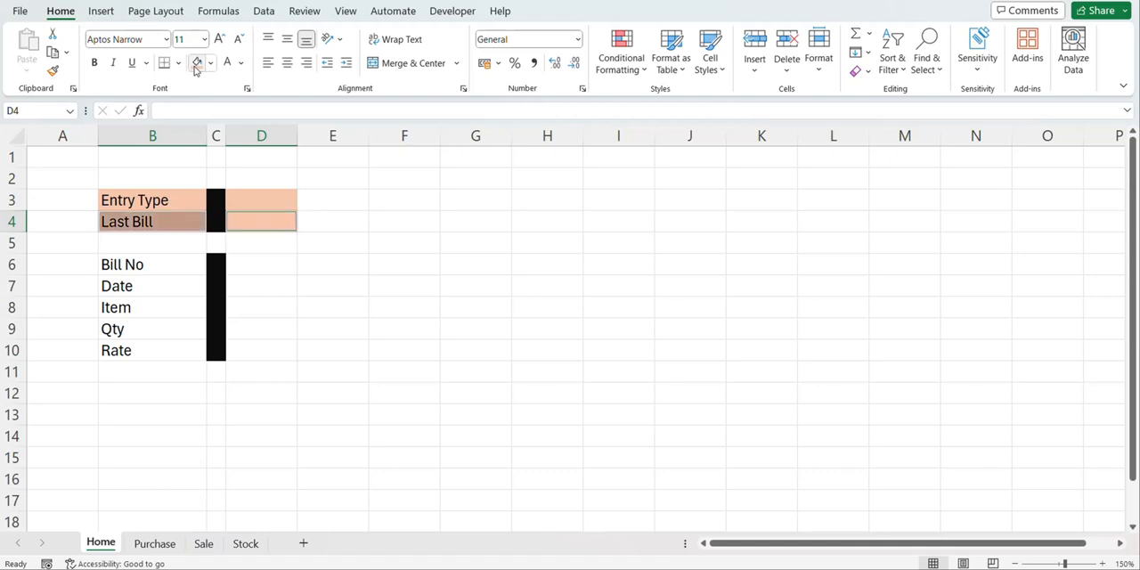
left_click(263, 267)
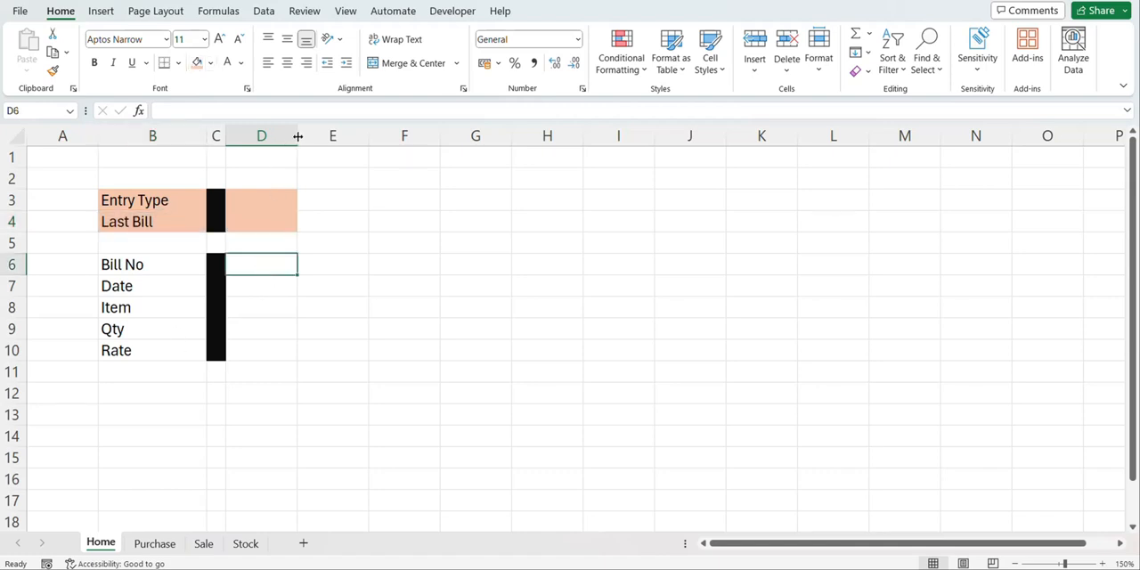
left_click_drag(299, 136, 320, 136)
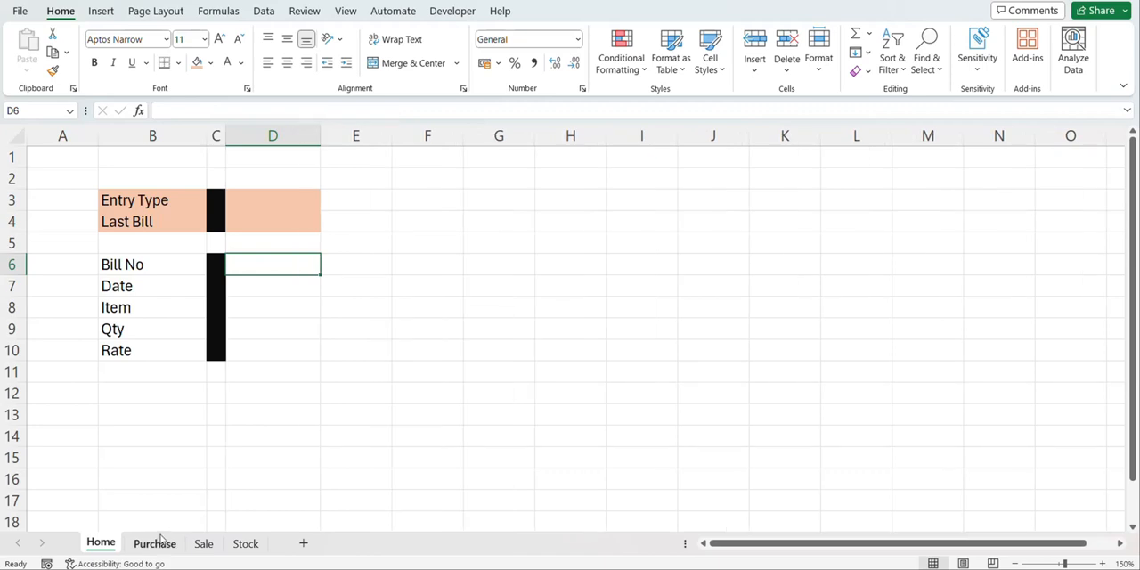
Convert the range B3:F5 on the Purchase sheet into a table that uses its first row as headers
left_click(155, 543)
left_click(153, 202)
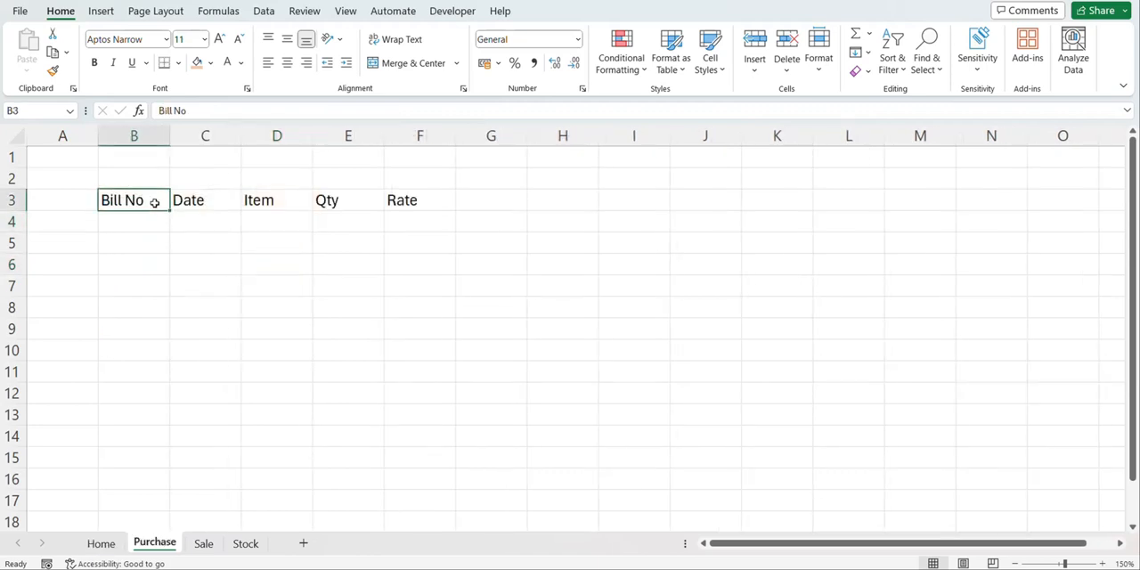
key("shift+Right")
key("shift+Right")
key("shift+Right")
key("shift+Right")
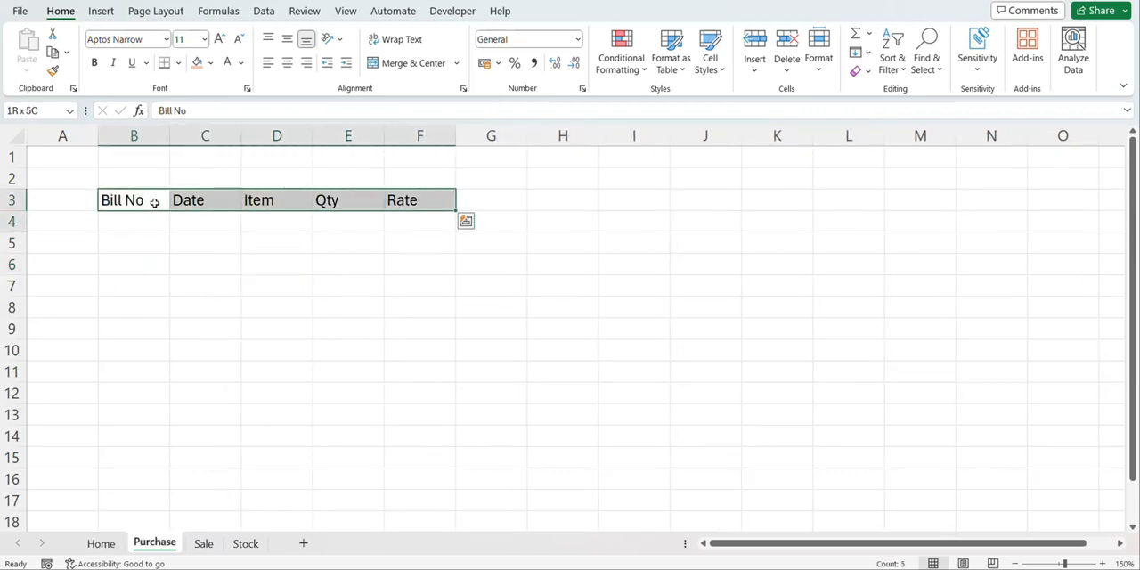
key("shift+Down")
key("shift+Down")
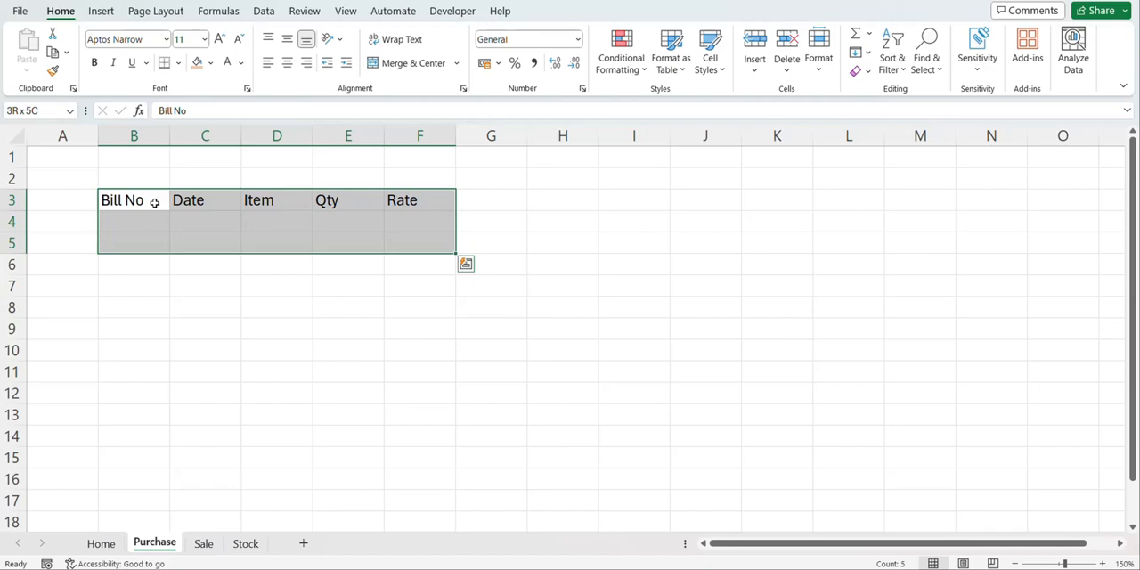
key("ctrl+t")
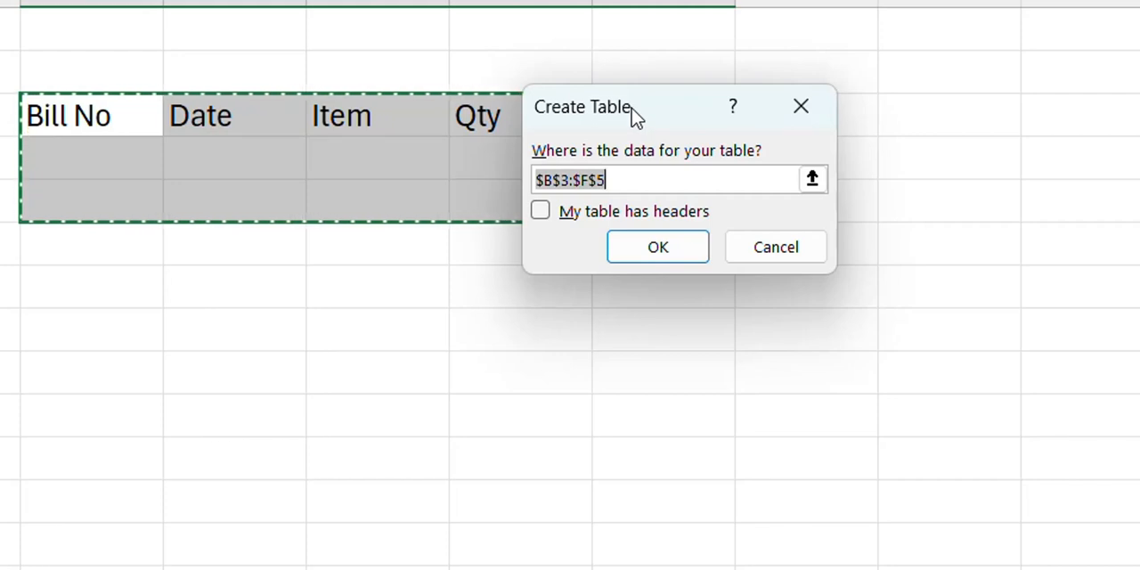
left_click(542, 214)
left_click(630, 258)
left_click(631, 263)
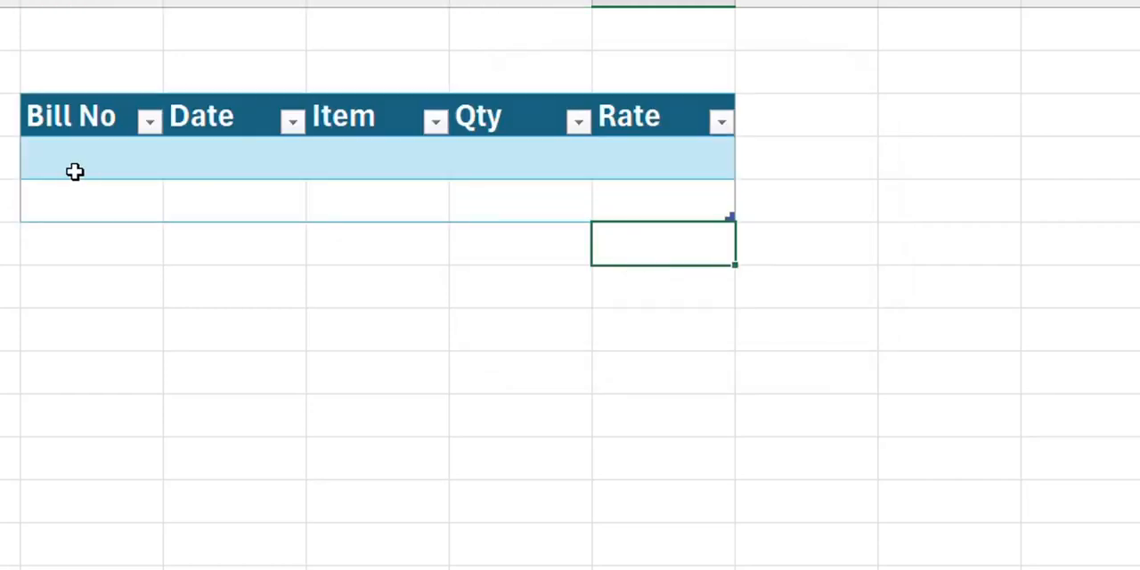
Turn off banded rows for the Purchase sheet's table
left_click(75, 171)
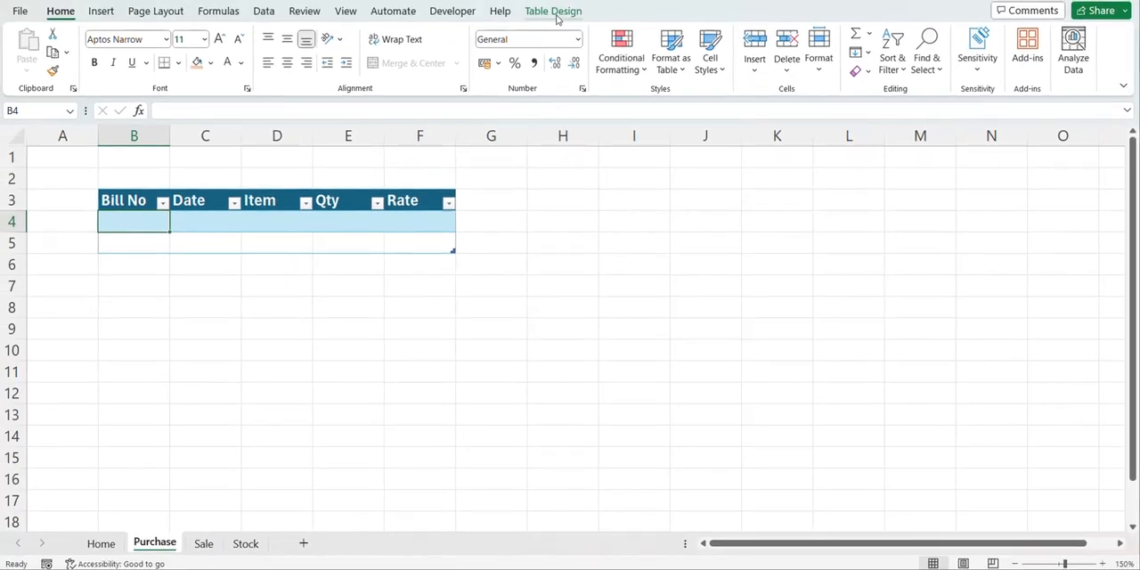
left_click(555, 14)
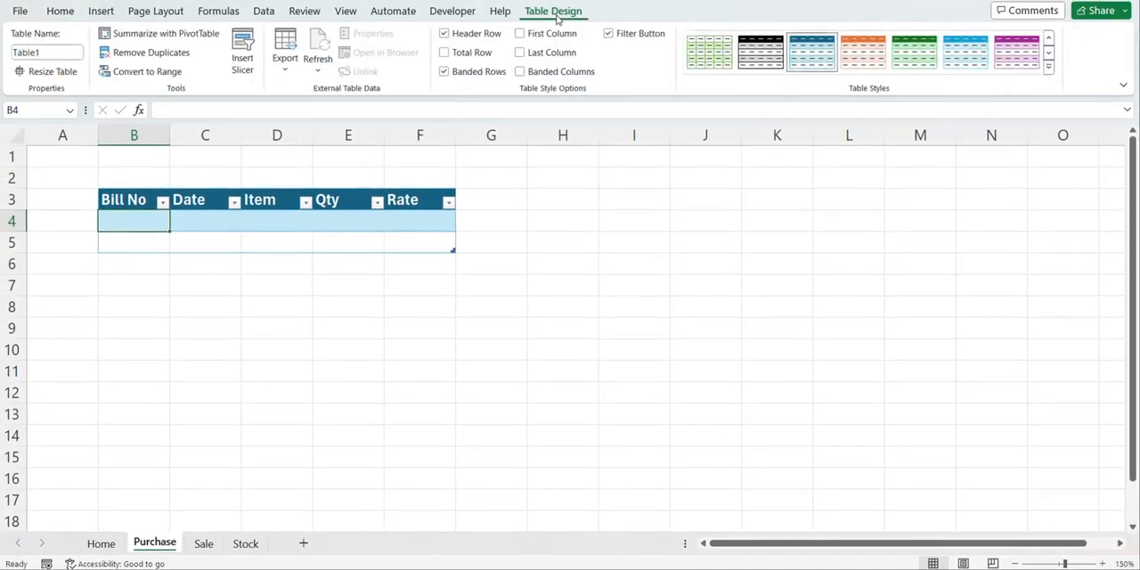
left_click(477, 74)
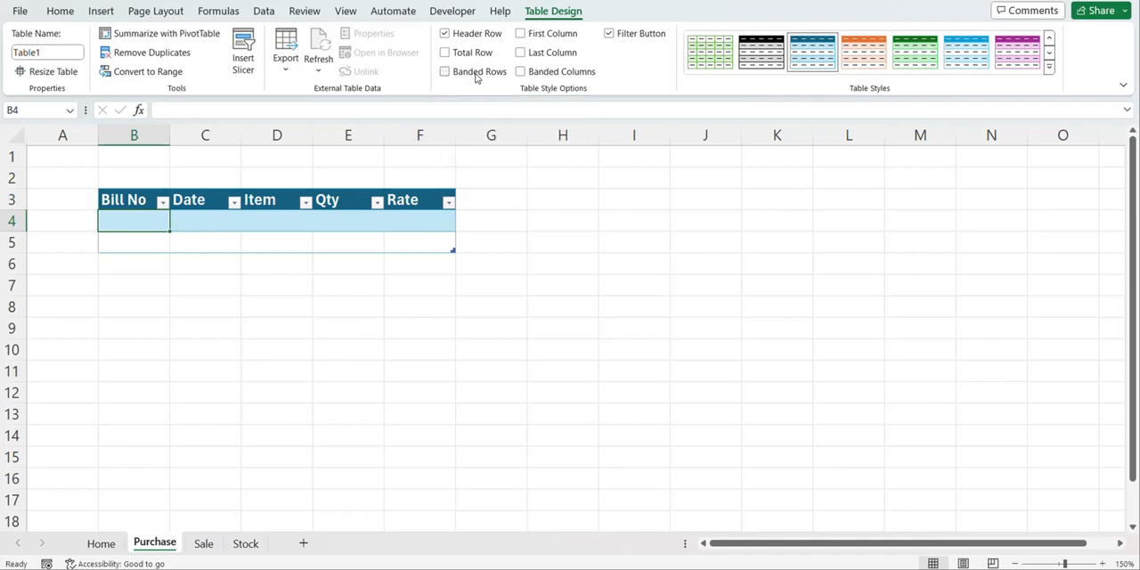
On the Sale sheet, convert the range B3:F5 into a table with headers and turn off its banded rows
left_click(204, 543)
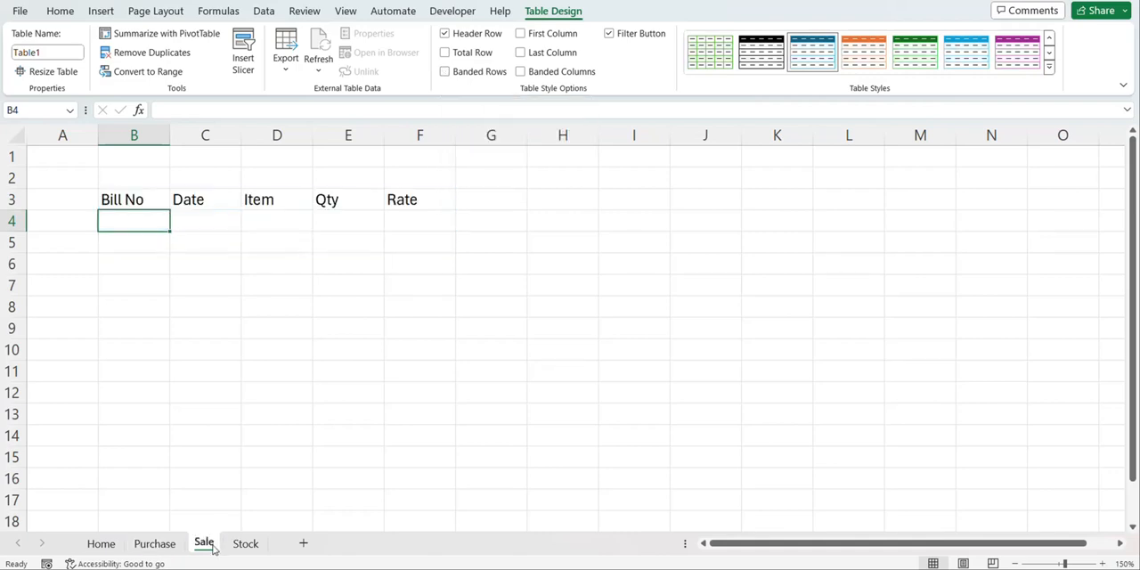
left_click(154, 197)
key("shift+Right")
key("shift+Right")
key("shift+Right")
key("shift+Right")
key("shift+Down")
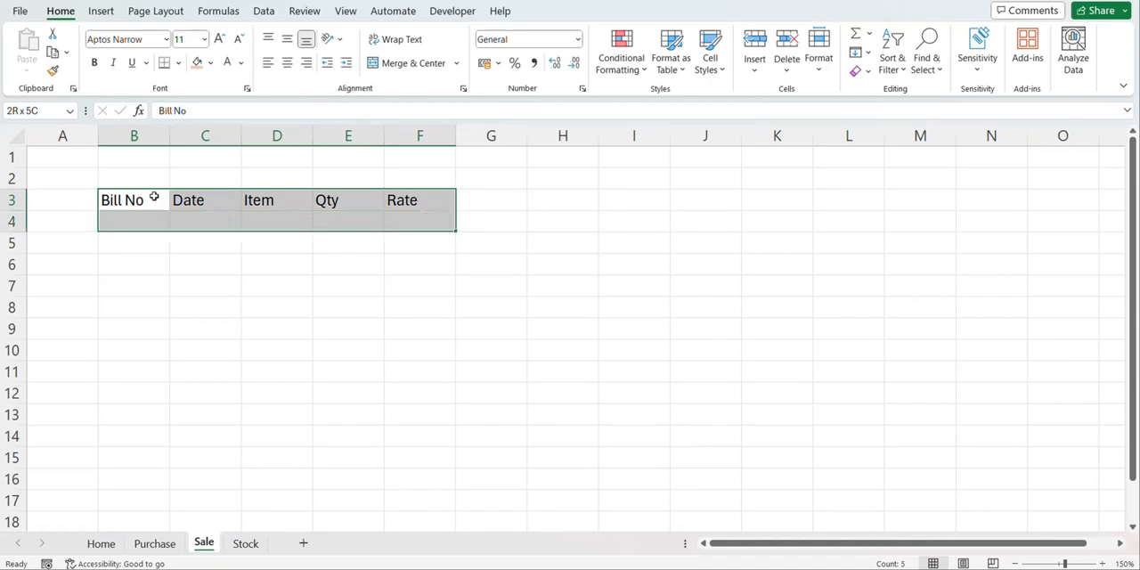
key("shift+Down")
key("ctrl+t")
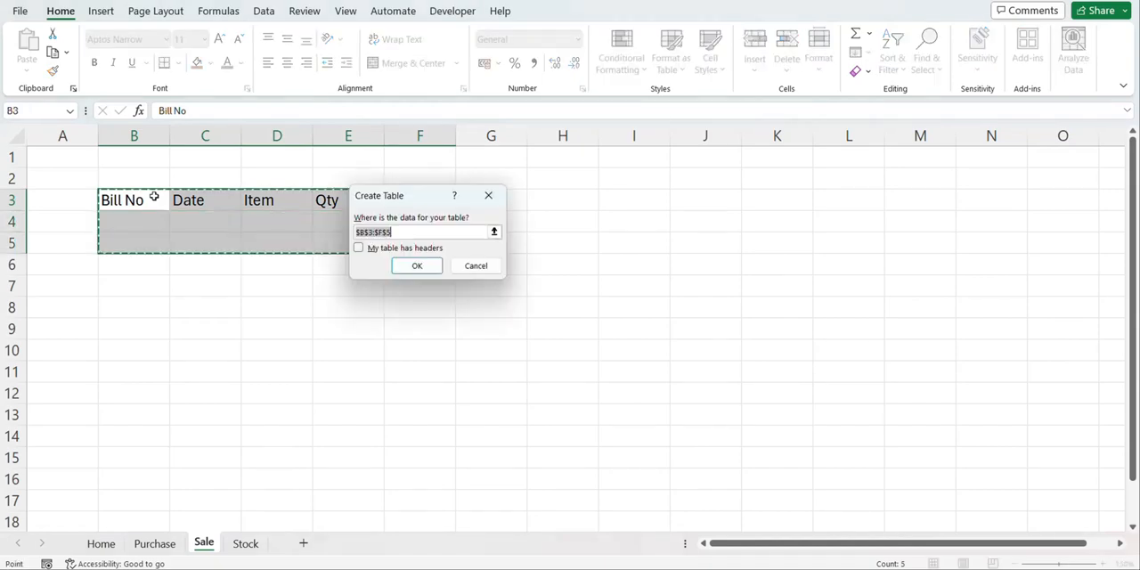
left_click(359, 248)
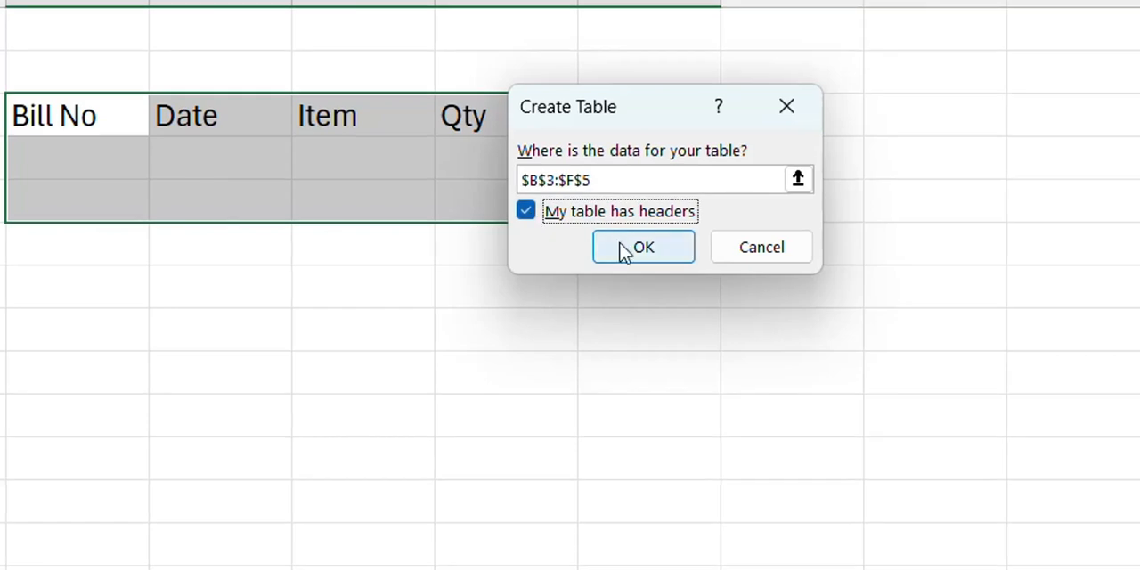
left_click(643, 248)
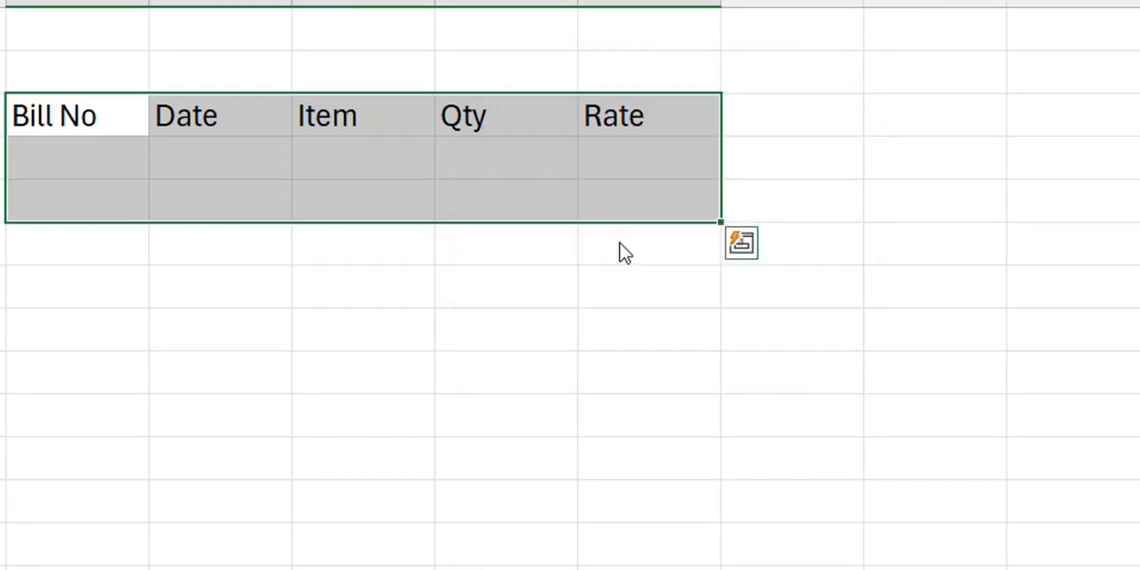
left_click(326, 152)
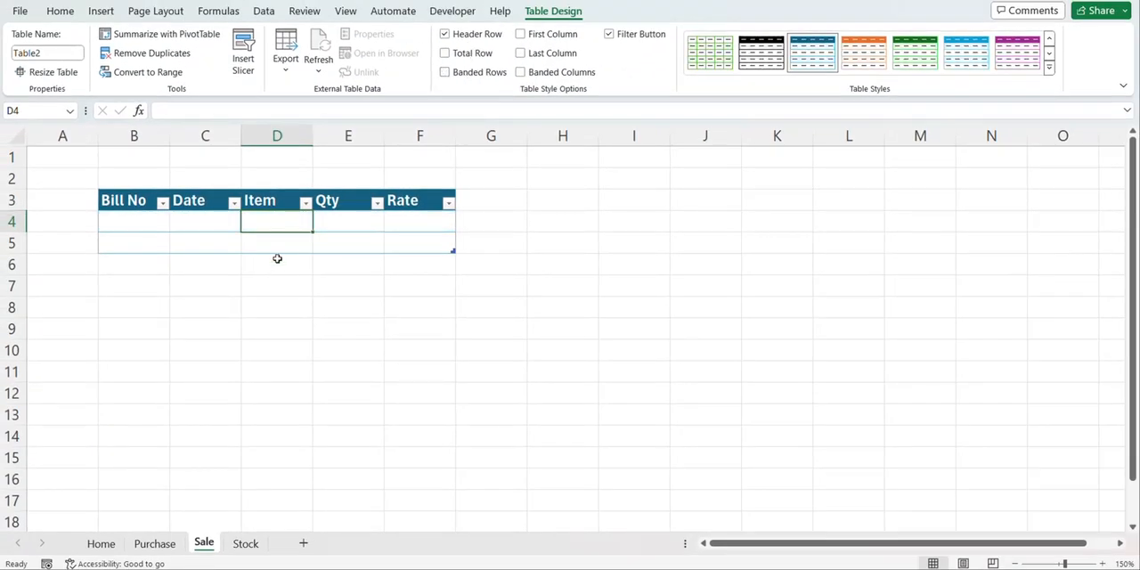
On the Stock sheet, convert the range B3:E13 into a table with headers and turn off its banded rows
key("ctrl+Page_Down")
left_click(150, 200)
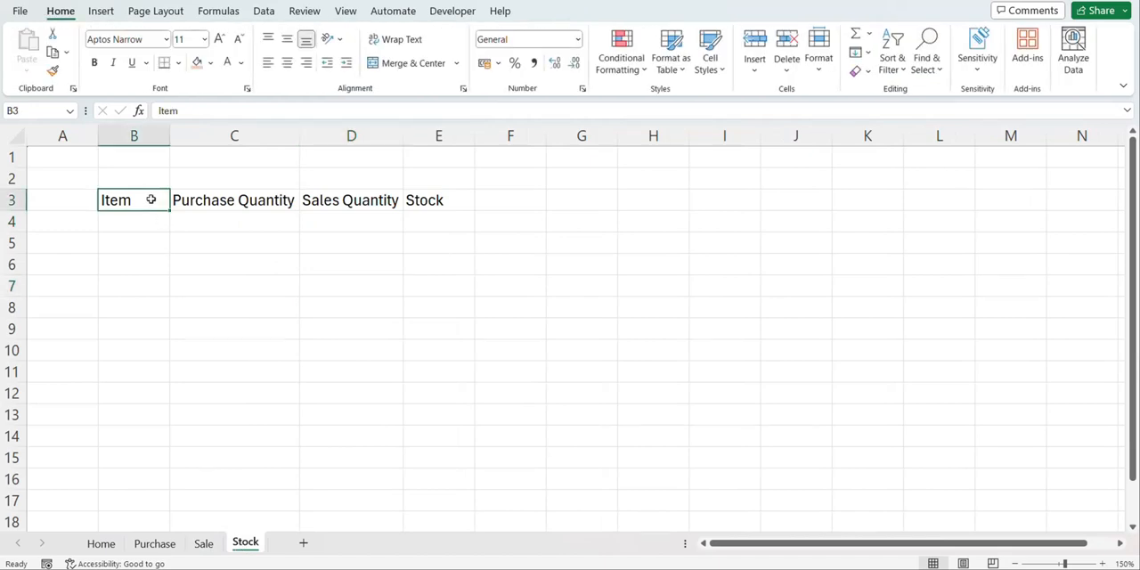
key("ctrl+shift+Right")
key("shift+Down")
key("shift+Down")
key("shift+Down")
key("shift+Down")
key("shift+Down")
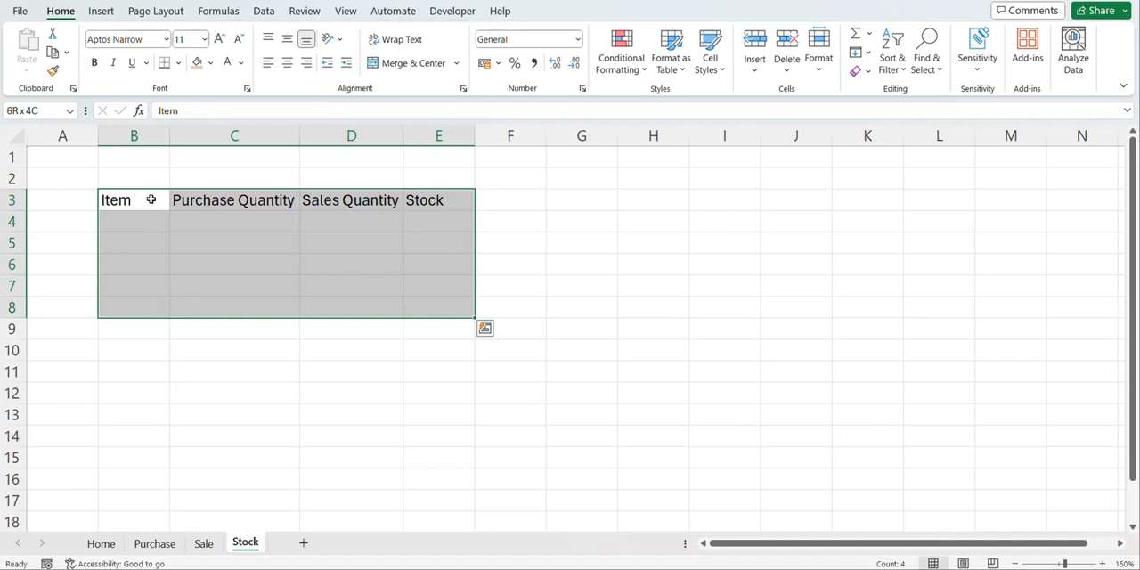
key("shift+Down")
key("shift+Down")
key("shift+Down")
key("shift+Down")
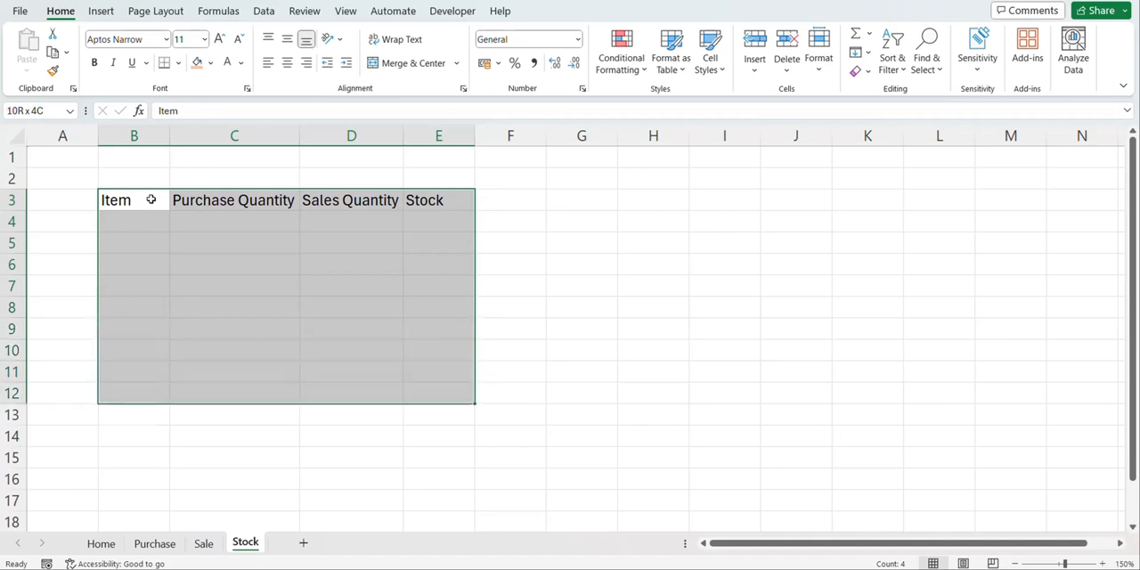
key("shift+Down")
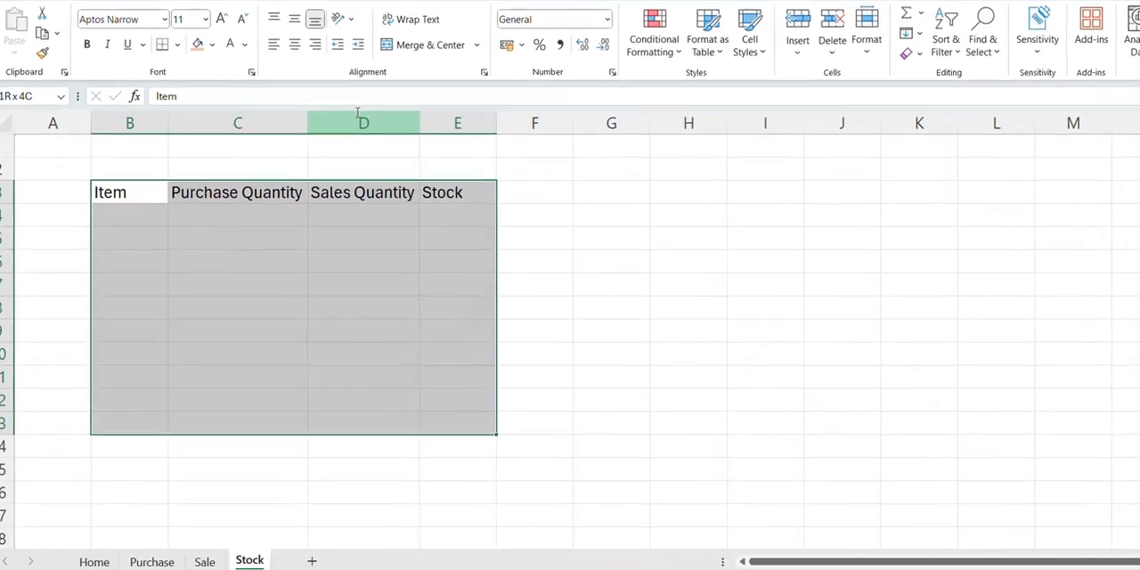
key("ctrl+t")
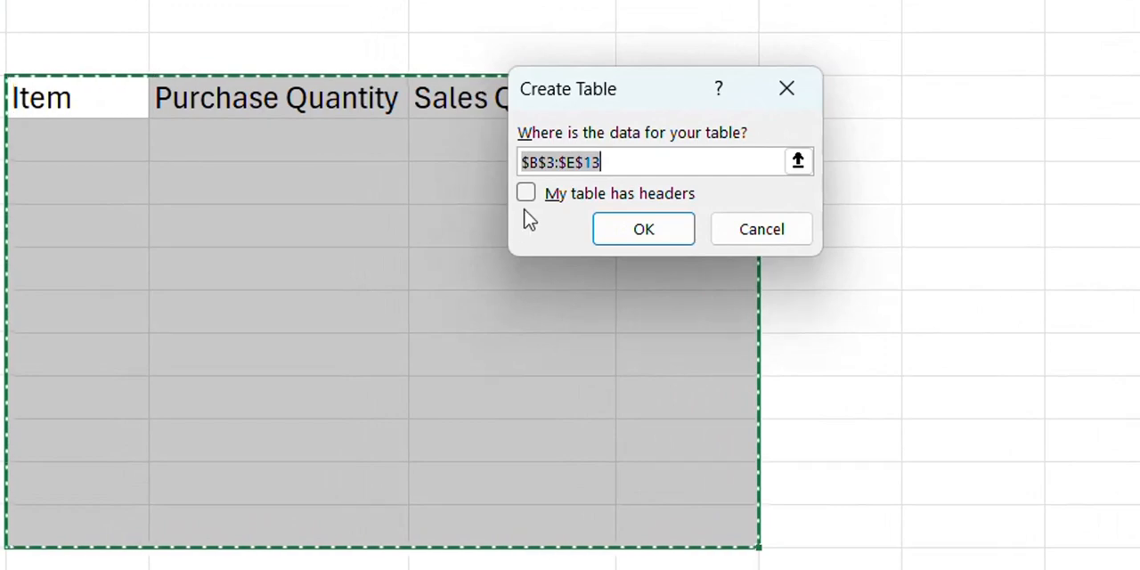
left_click(526, 194)
left_click(645, 231)
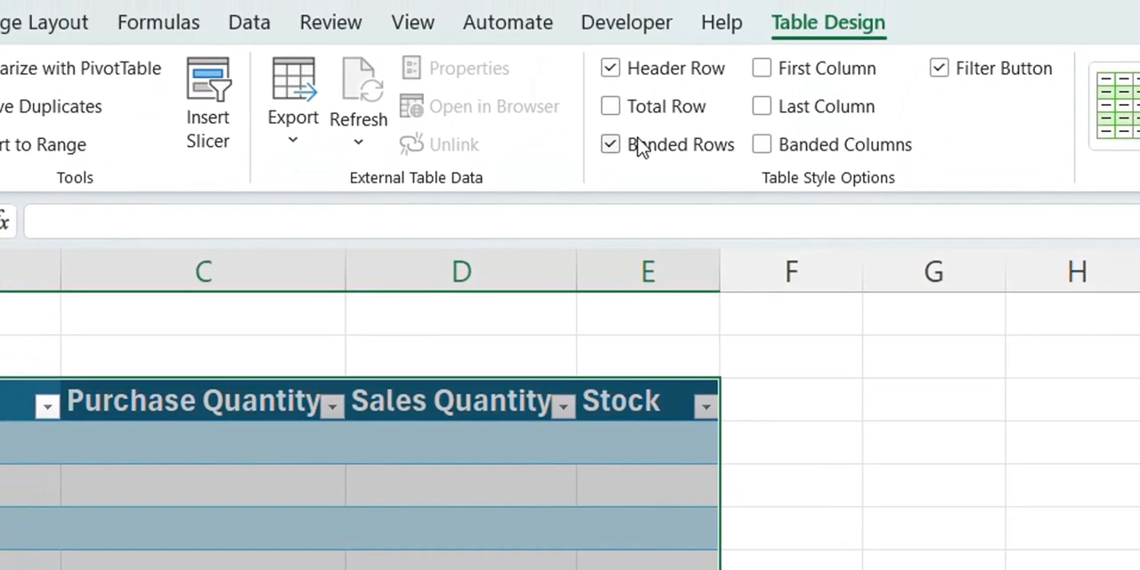
left_click(641, 146)
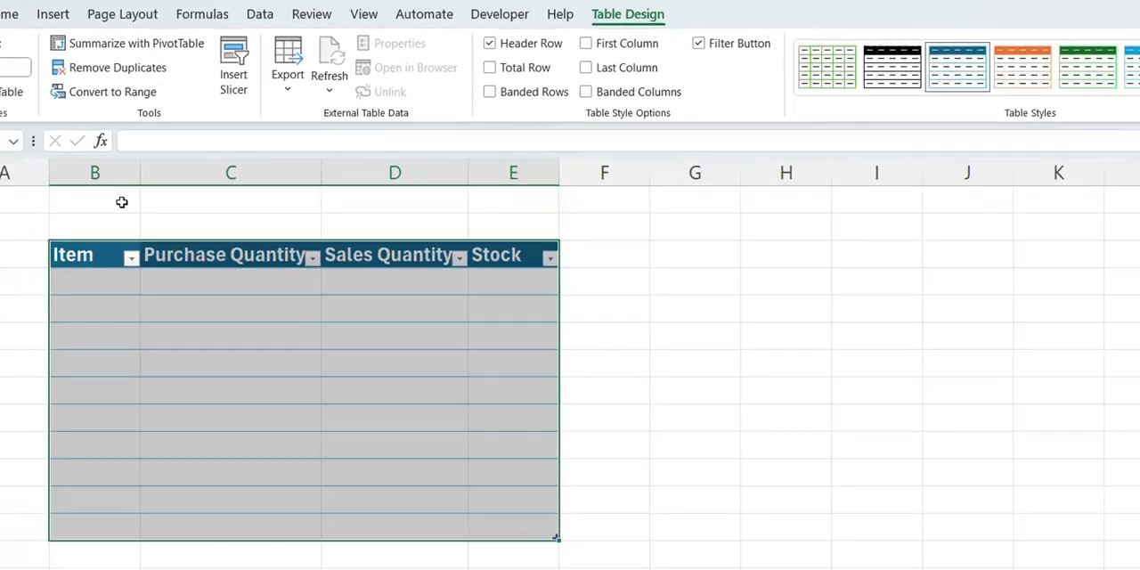
Merge and center B1:E2 above the Stock sheet's table and enter the title Stock
left_click(32, 319)
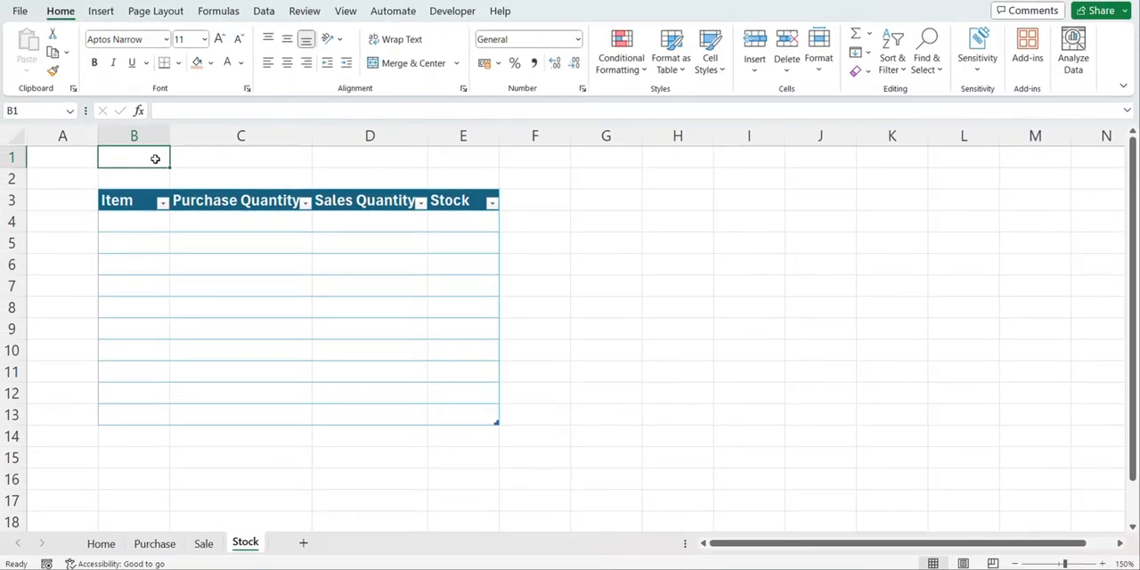
key("shift+Down")
key("shift+Right")
key("shift+Right")
key("shift+Right")
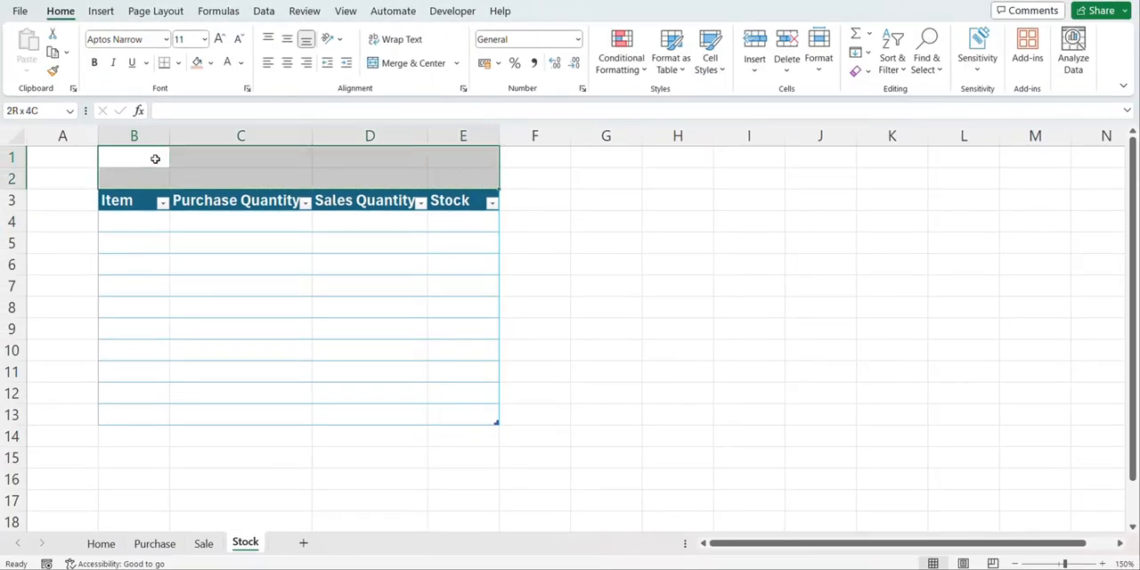
left_click(406, 64)
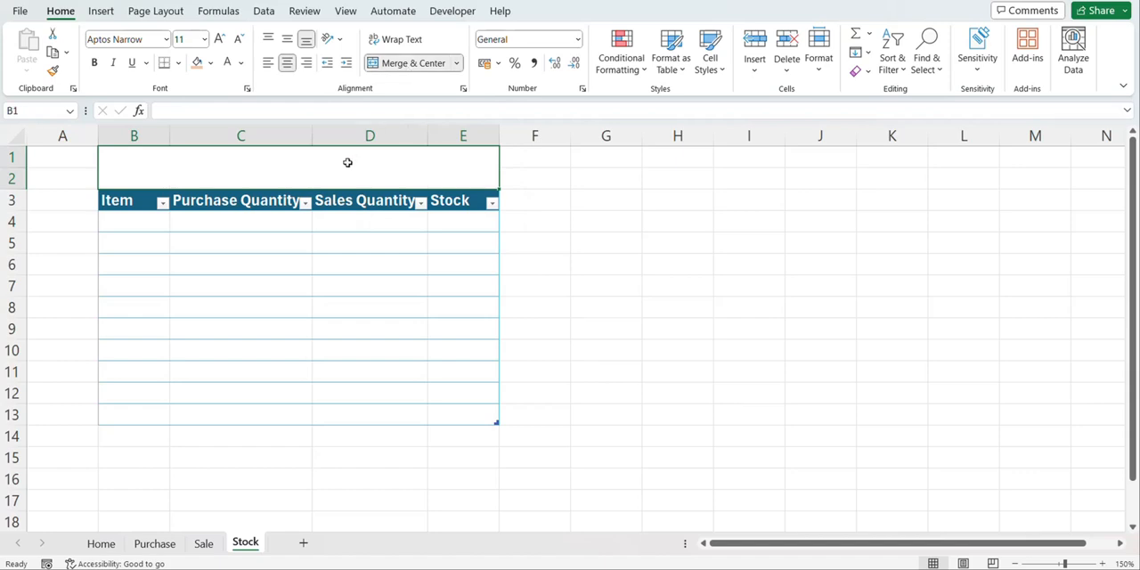
type("Stcok")
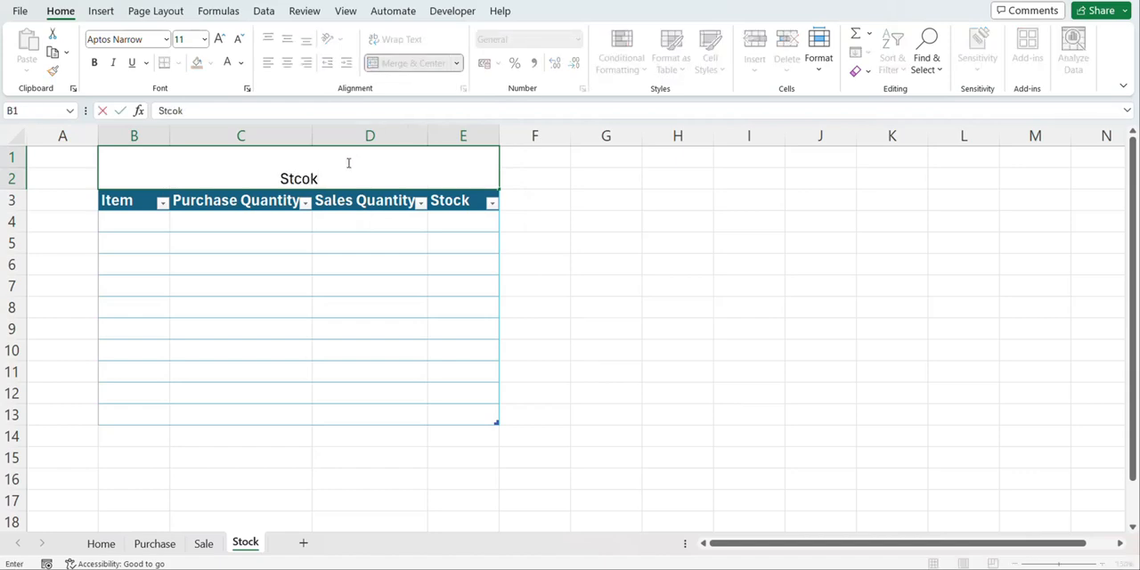
key("ctrl+Return")
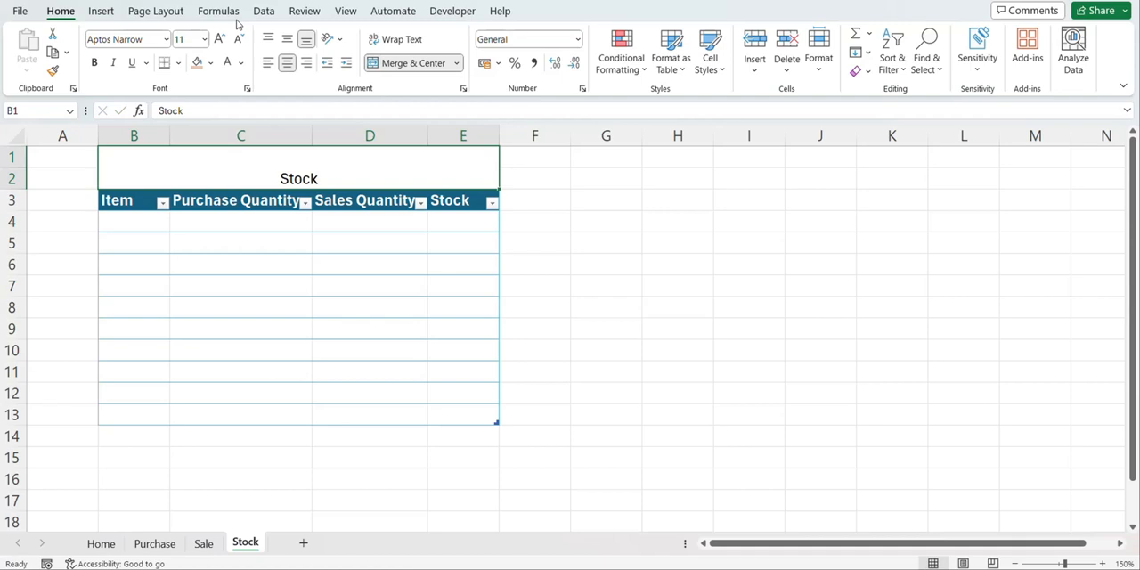
Give the Stock title a dark green fill and white, bold, 14-point text that is vertically centered
left_click(212, 65)
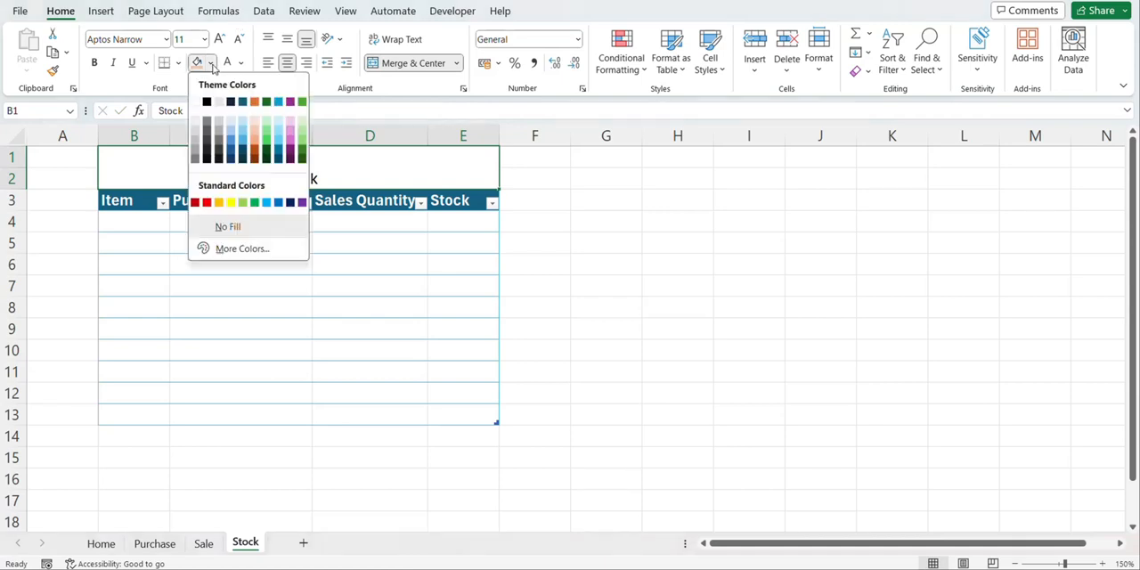
left_click(266, 156)
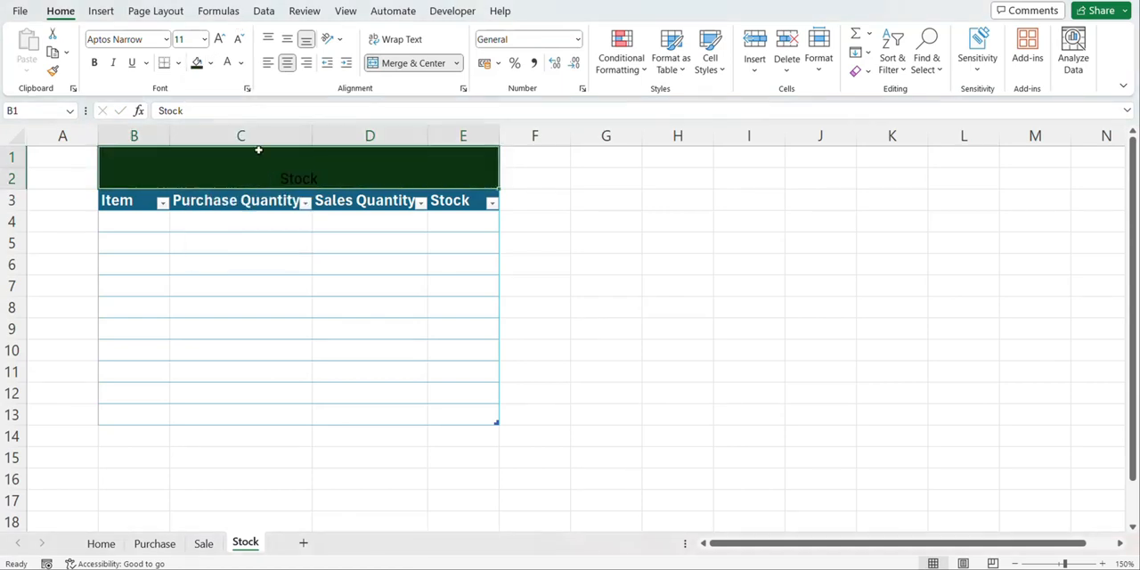
left_click(227, 63)
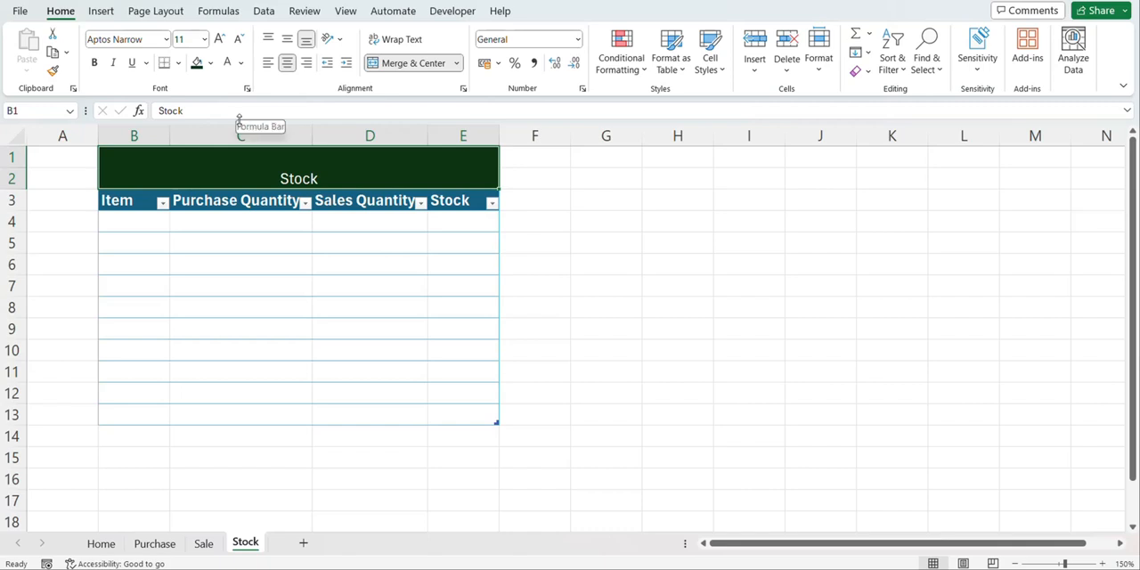
key("ctrl+b")
left_click(287, 39)
left_click(221, 41)
left_click(221, 41)
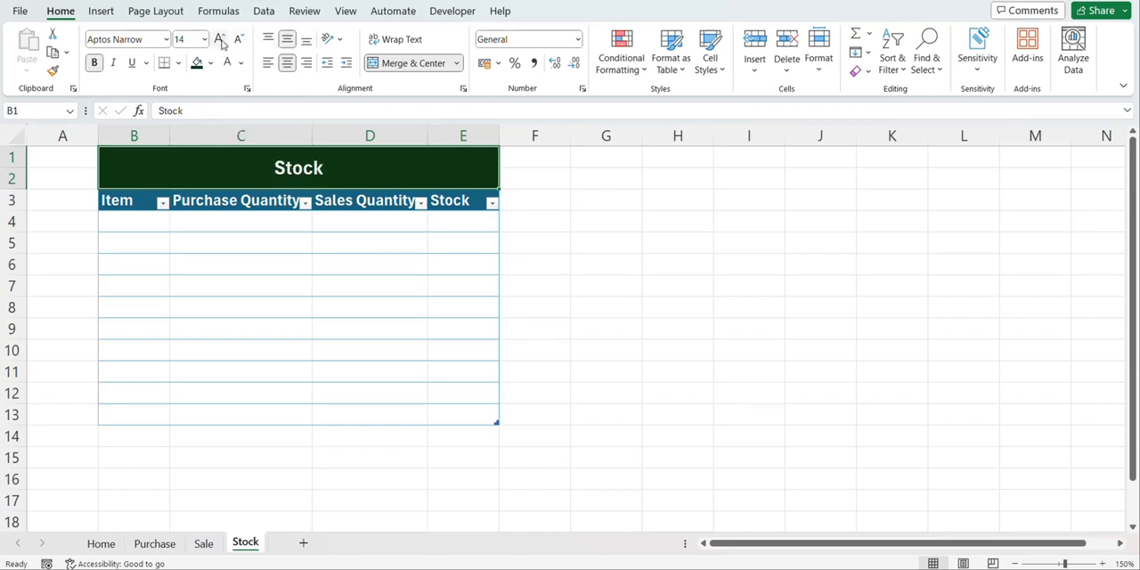
On the Sale sheet, merge and center B1:F2 above the table and enter the title Sales Entry
left_click(204, 543)
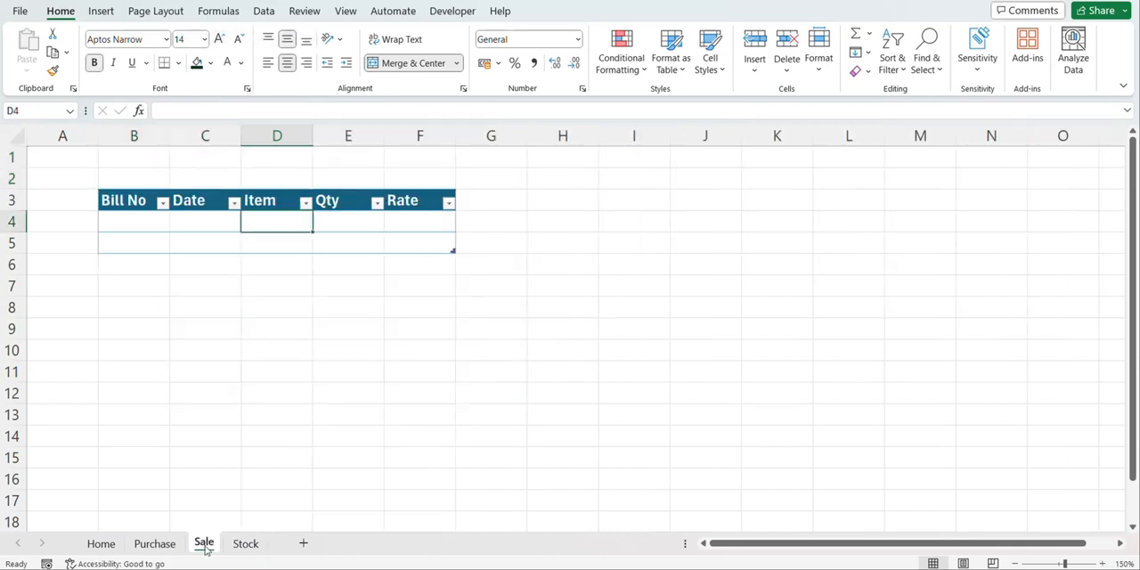
left_click(136, 152)
left_click_drag(139, 157, 139, 200)
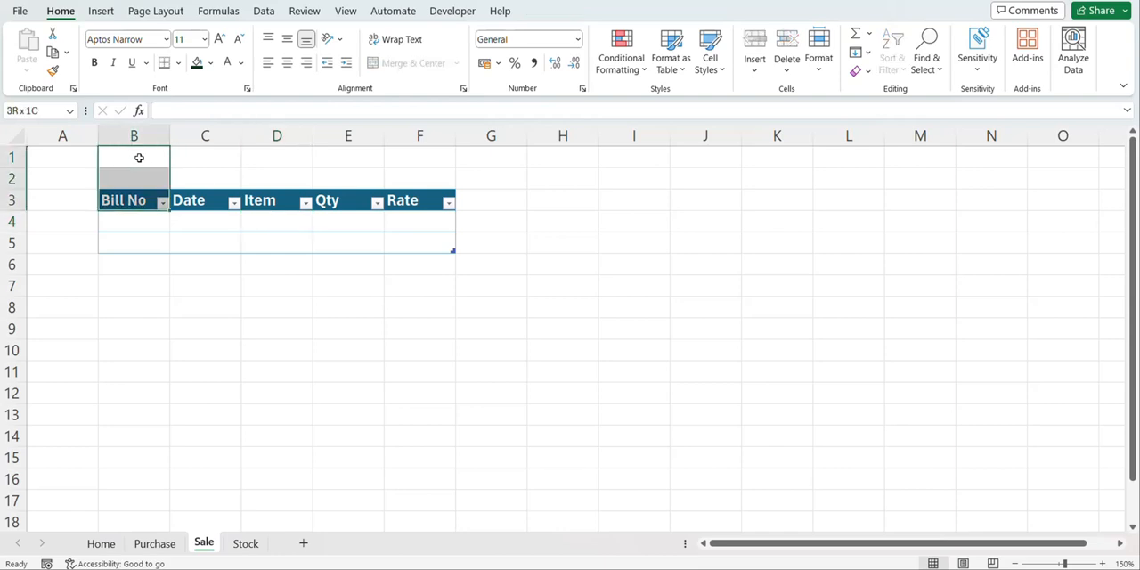
key("shift+Up")
key("shift+Right")
key("shift+Right")
key("shift+Right")
key("shift+Right")
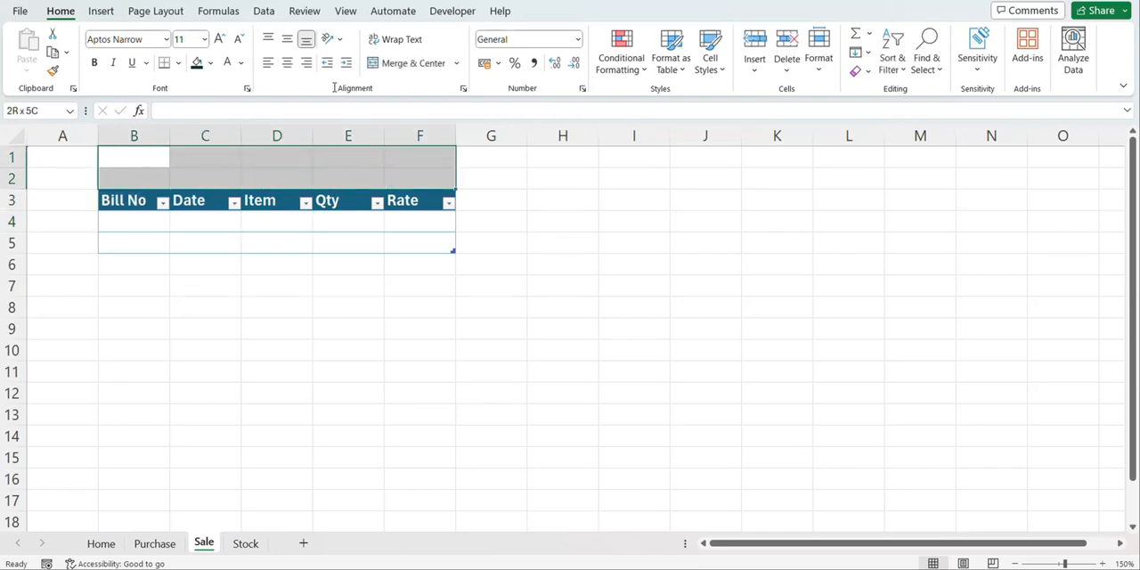
left_click(396, 64)
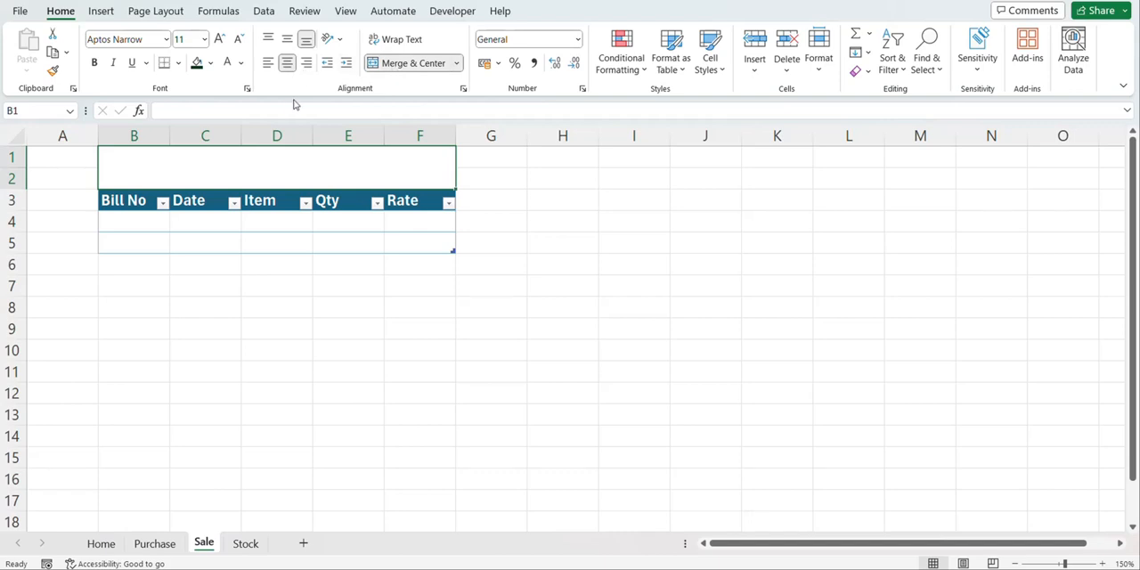
type("Sales Entry")
key("ctrl+Return")
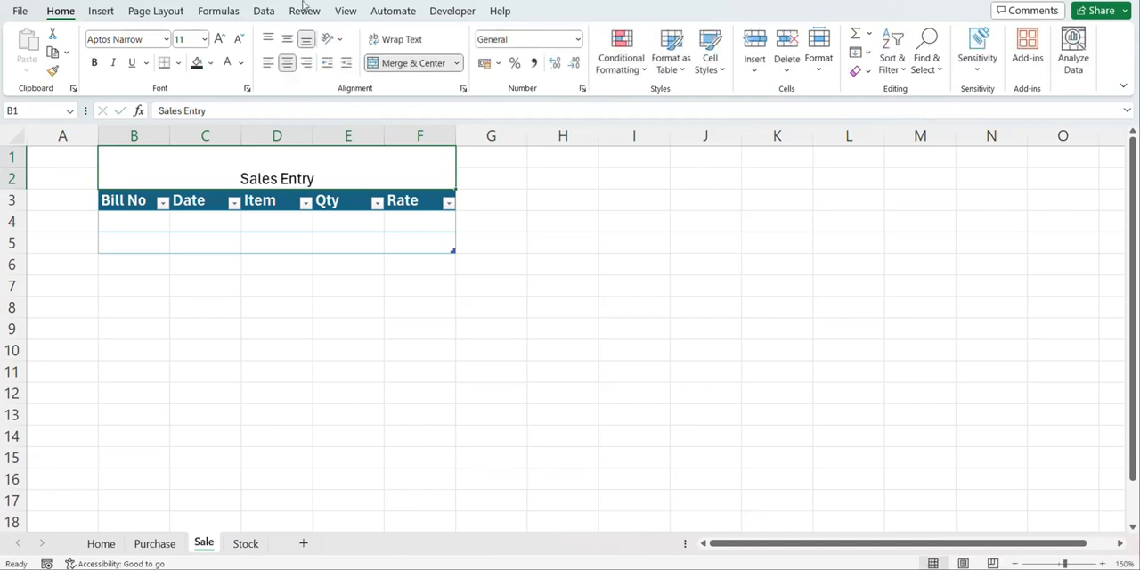
Format the Sales Entry title with a dark green fill and vertically centered, white, bold, 14-point text
left_click(199, 66)
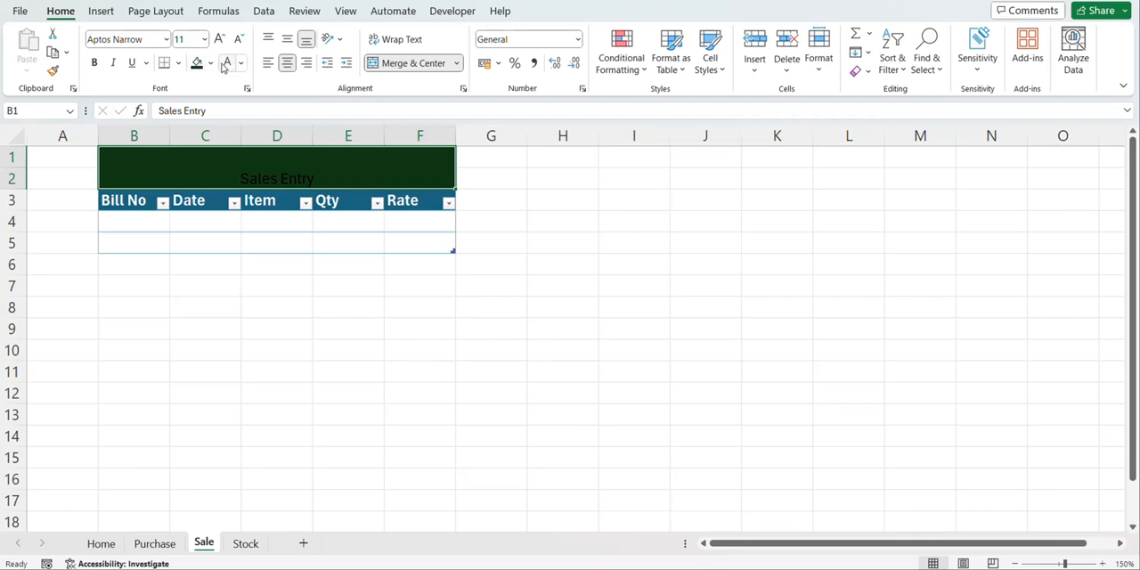
left_click(227, 62)
left_click(287, 41)
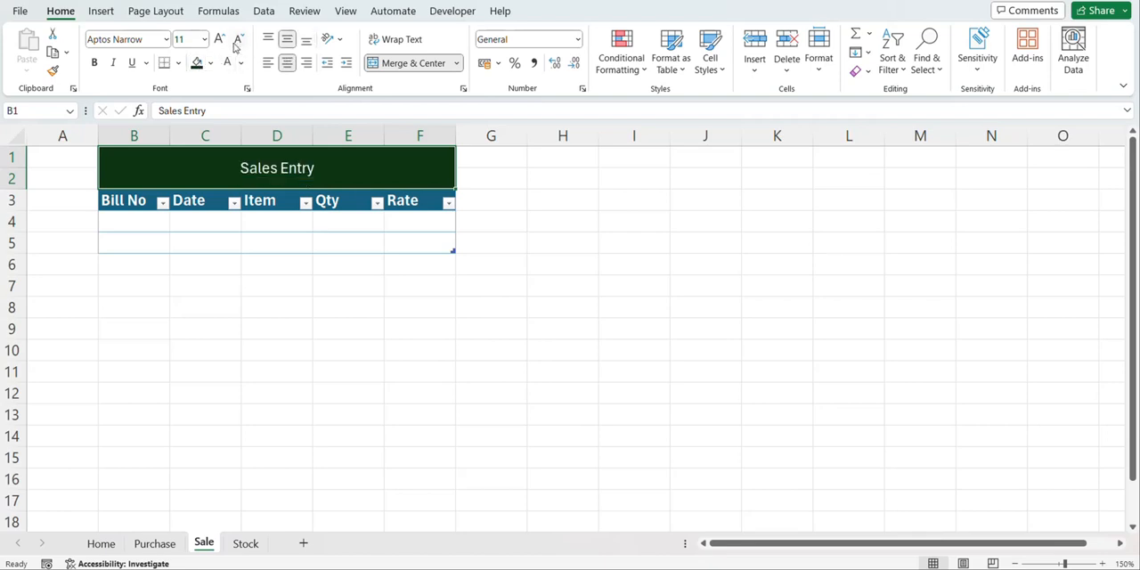
left_click(220, 41)
left_click(220, 41)
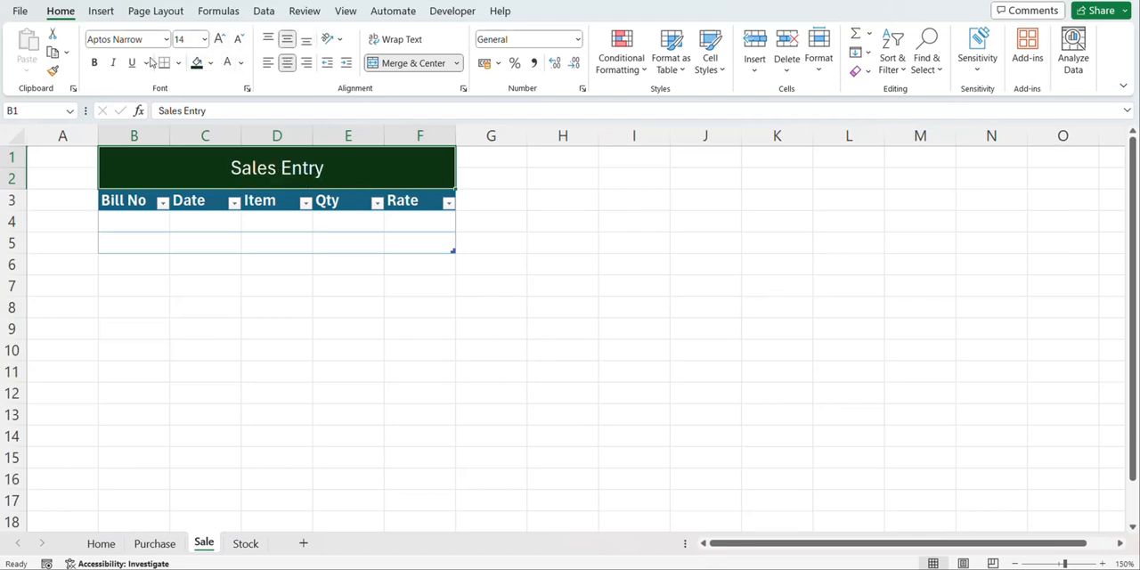
left_click(93, 62)
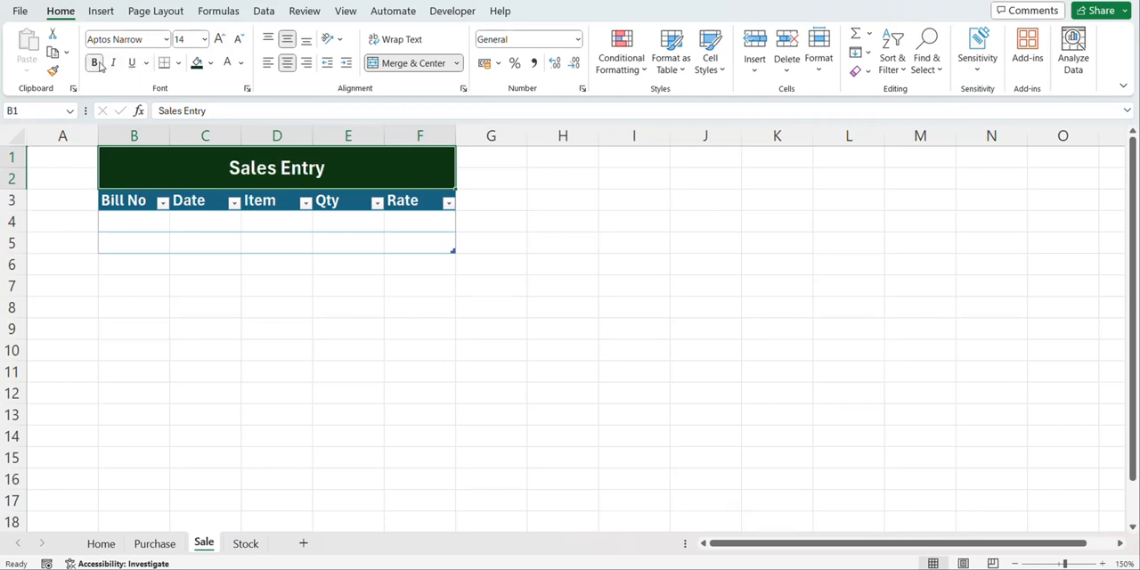
left_click(142, 279)
On the Purchase sheet, merge and center B1:F2 above the table and enter the title Purchase Entry
left_click(157, 543)
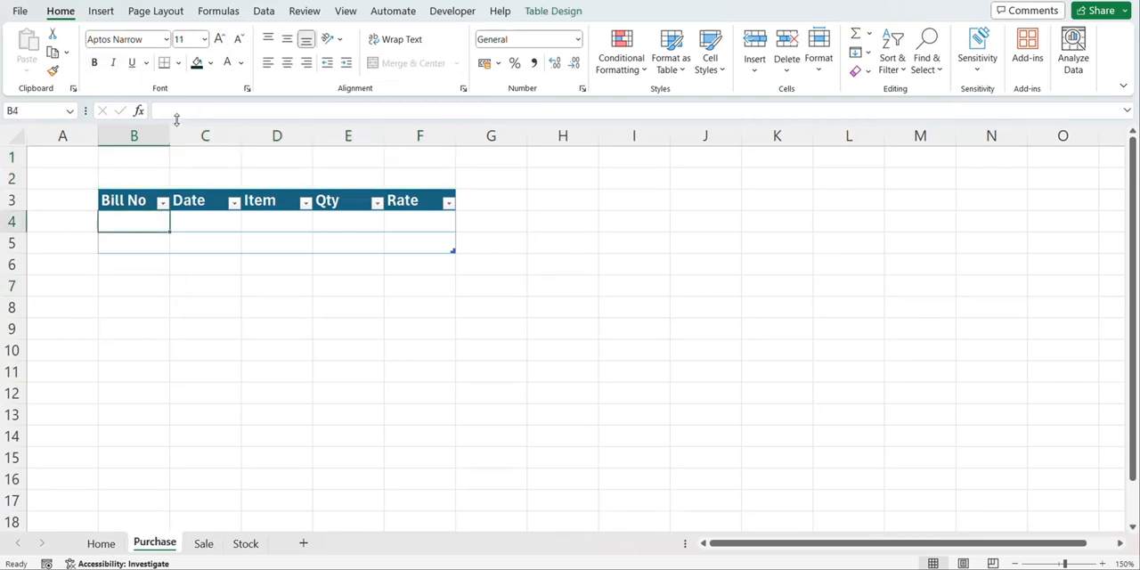
left_click(146, 156)
left_click_drag(146, 156, 419, 177)
left_click(383, 62)
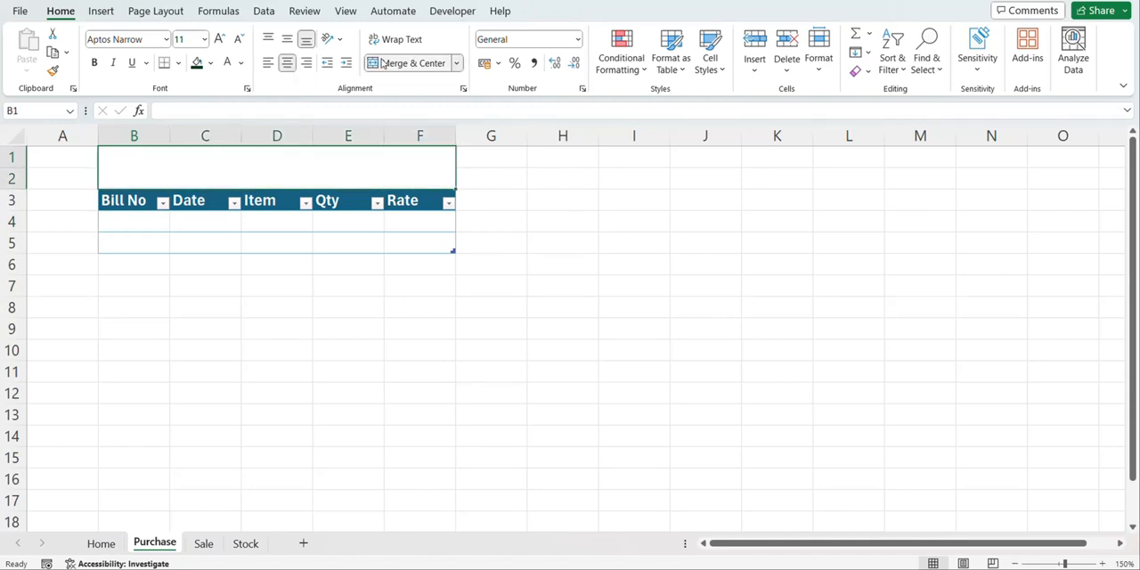
type("Purchase Entry")
key("ctrl+Return")
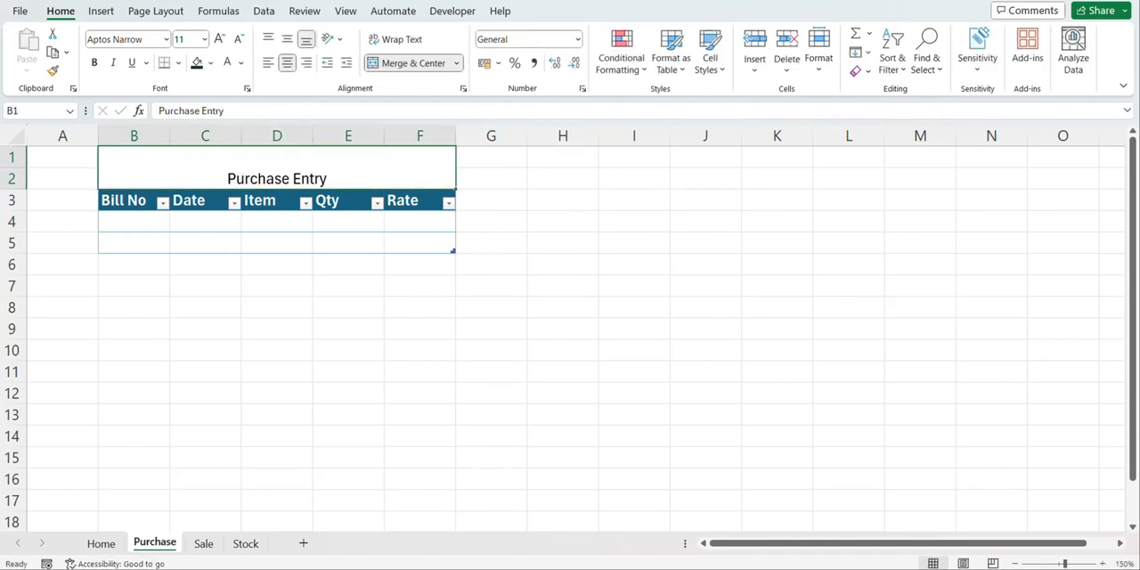
Format the Purchase Entry title with a dark green fill and vertically centered, white, bold, 14-point text
left_click(287, 39)
left_click(221, 40)
left_click(221, 39)
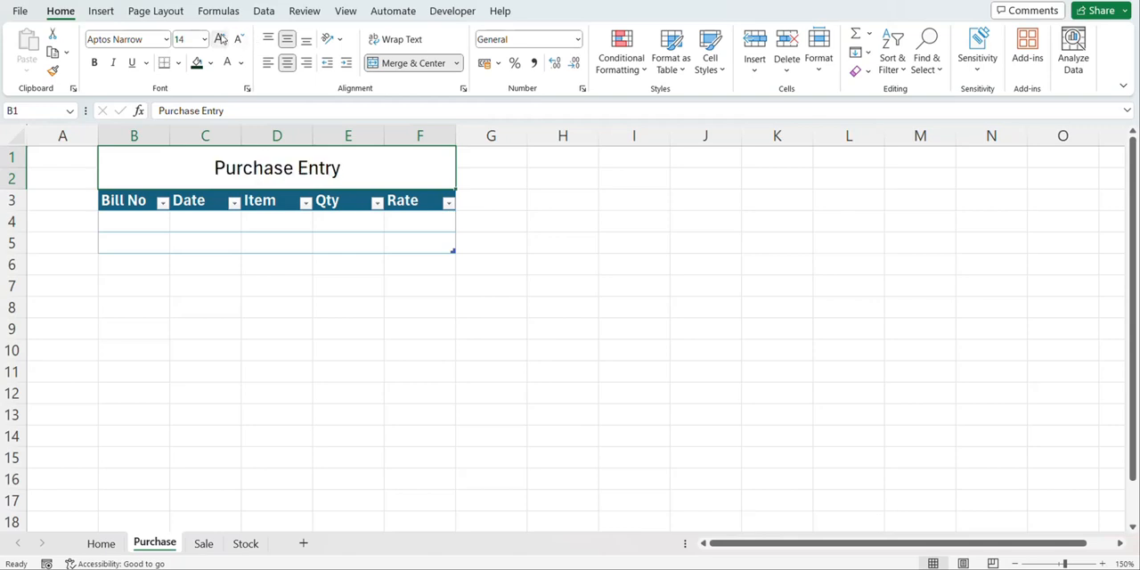
left_click(197, 62)
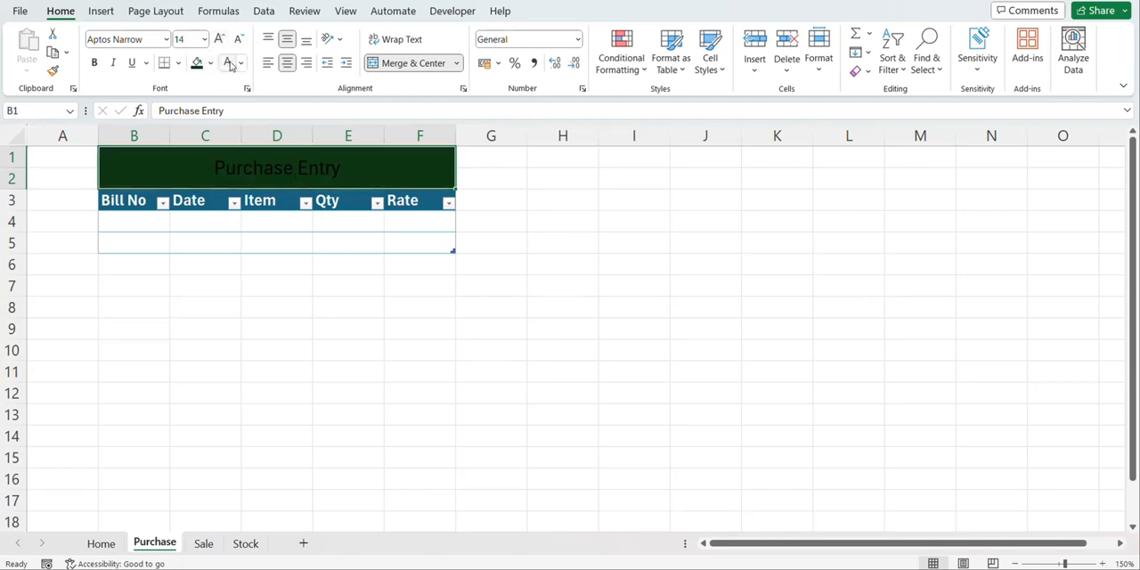
left_click(228, 62)
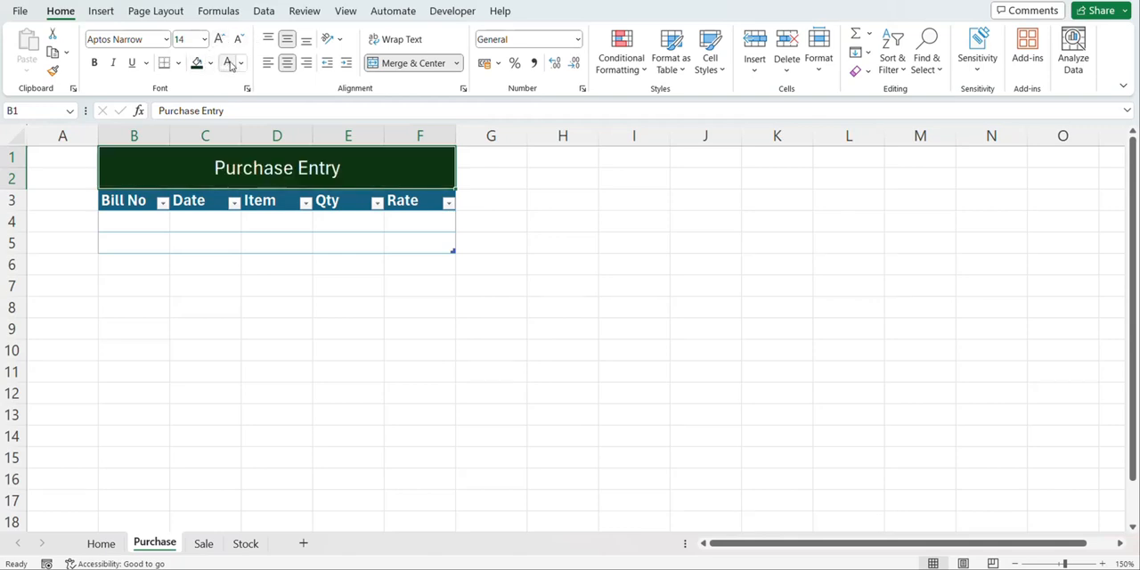
left_click(95, 64)
On the Home sheet, merge and center B1:D2 above the form and enter the title Entry Form
key("ctrl+Page_Up")
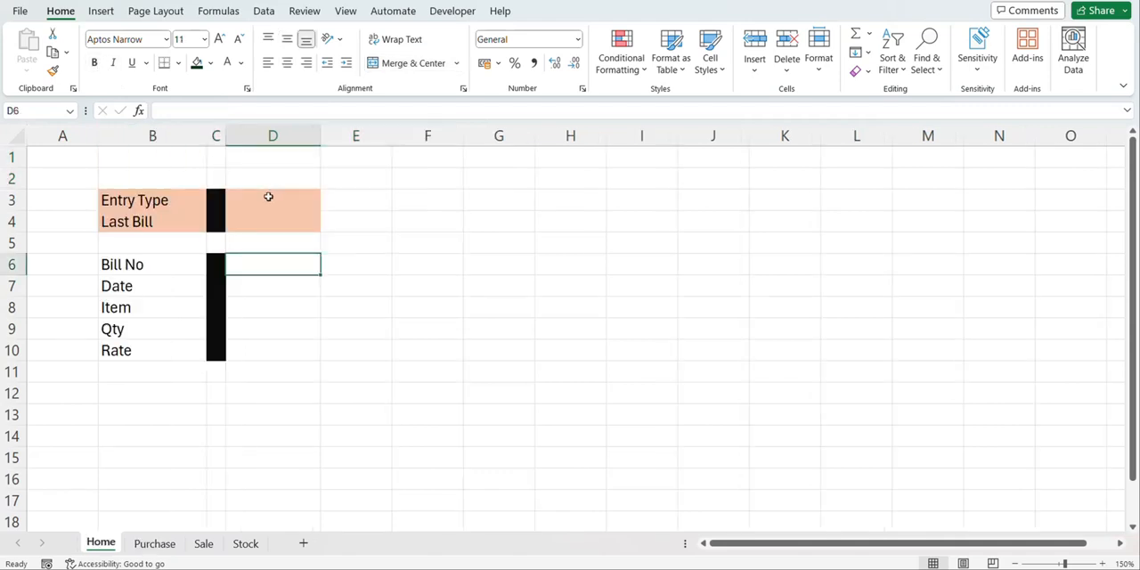
left_click(176, 160)
key("shift+Down")
key("shift+Right")
key("shift+Right")
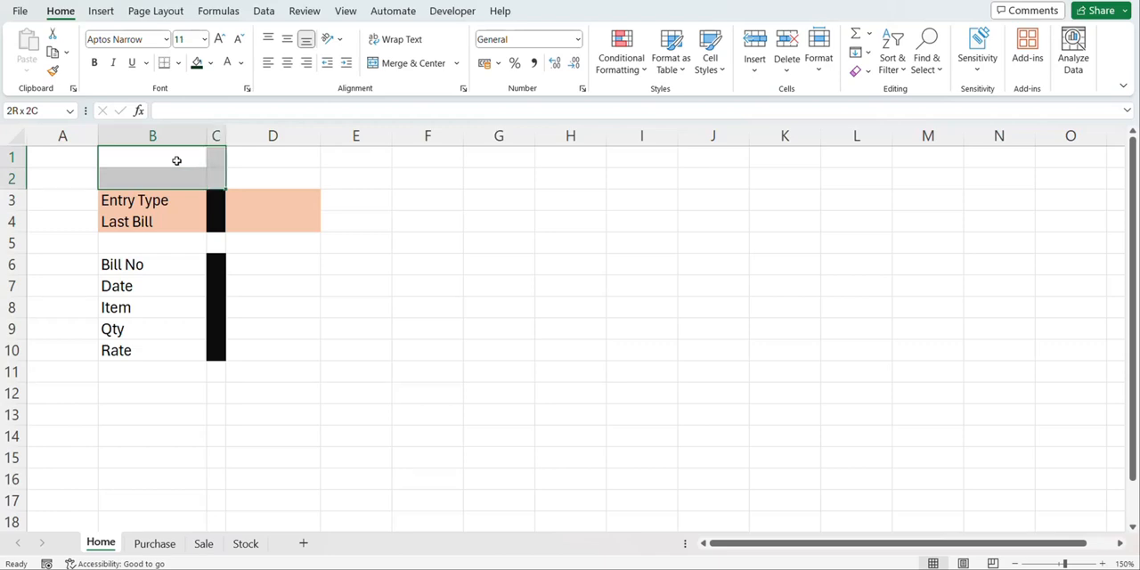
left_click(403, 63)
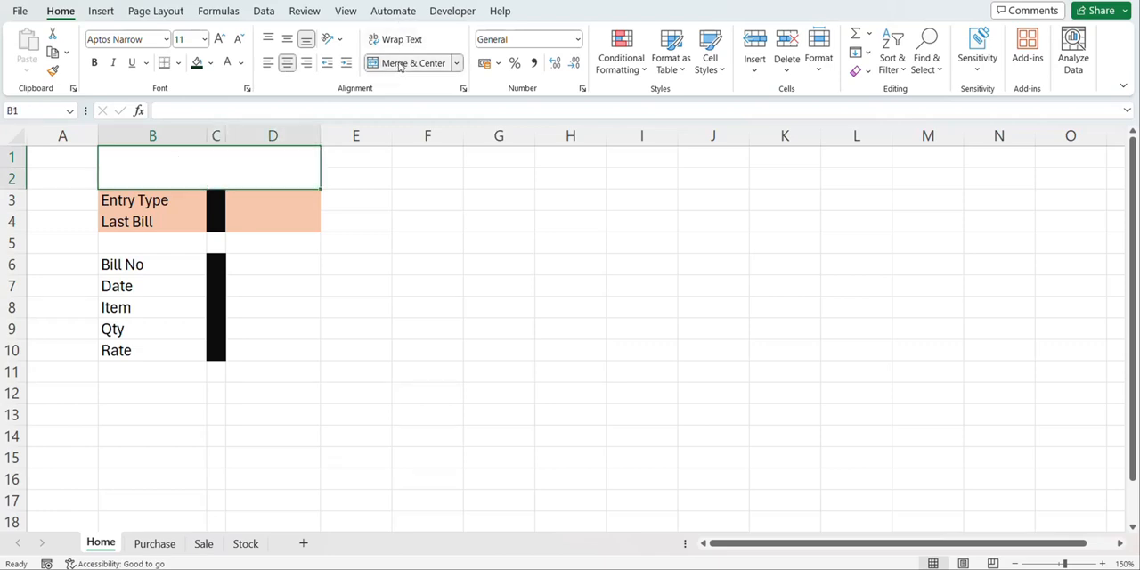
type("Entry Form")
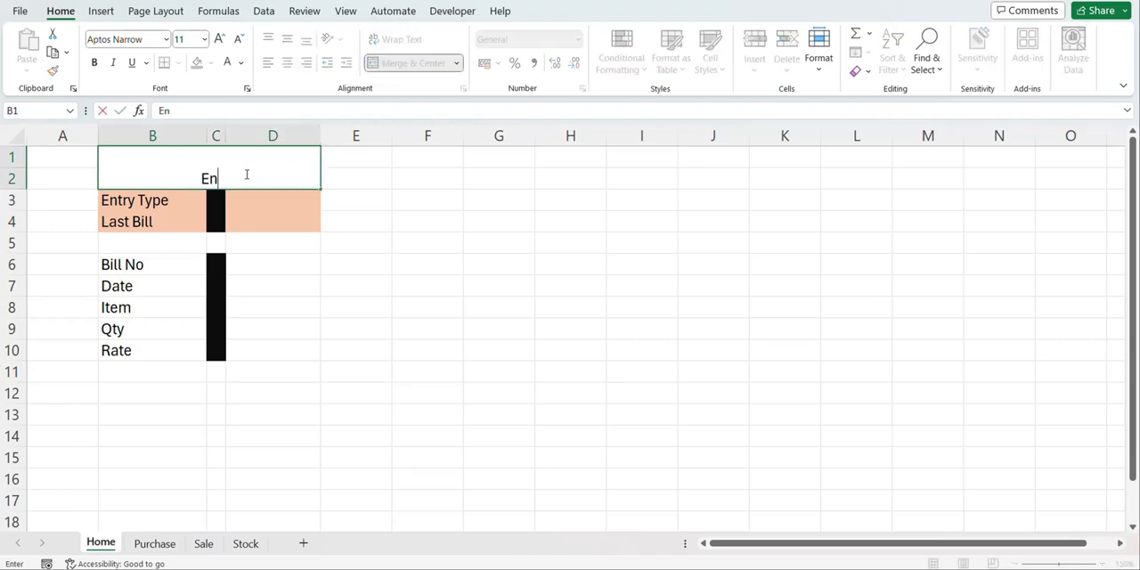
key("ctrl+Return")
Format the Entry Form title with a dark green fill and vertically centered, white, bold, larger text
left_click(196, 62)
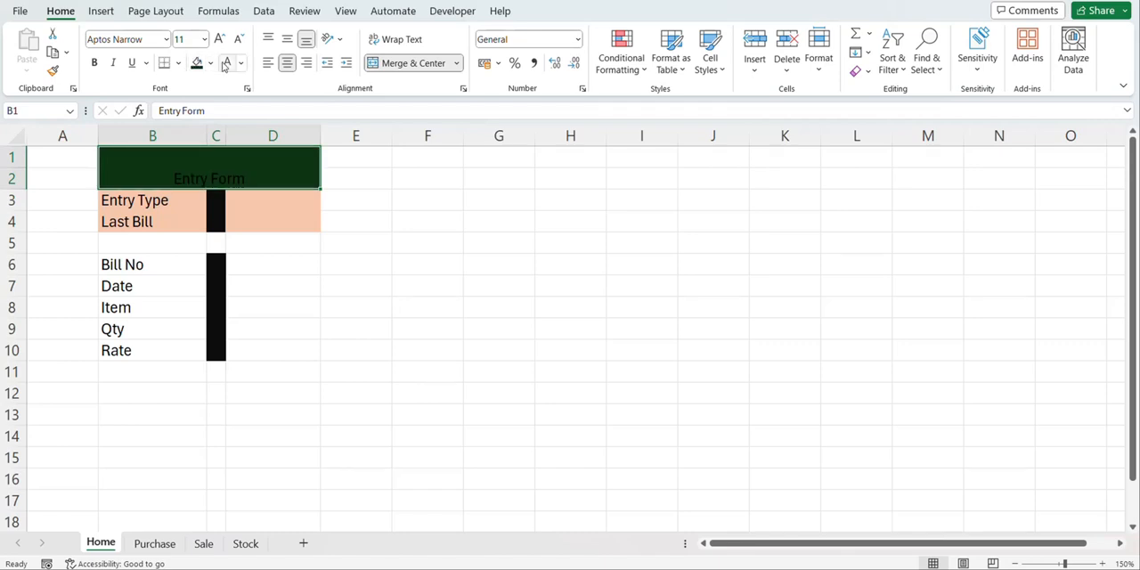
left_click(227, 62)
left_click(286, 41)
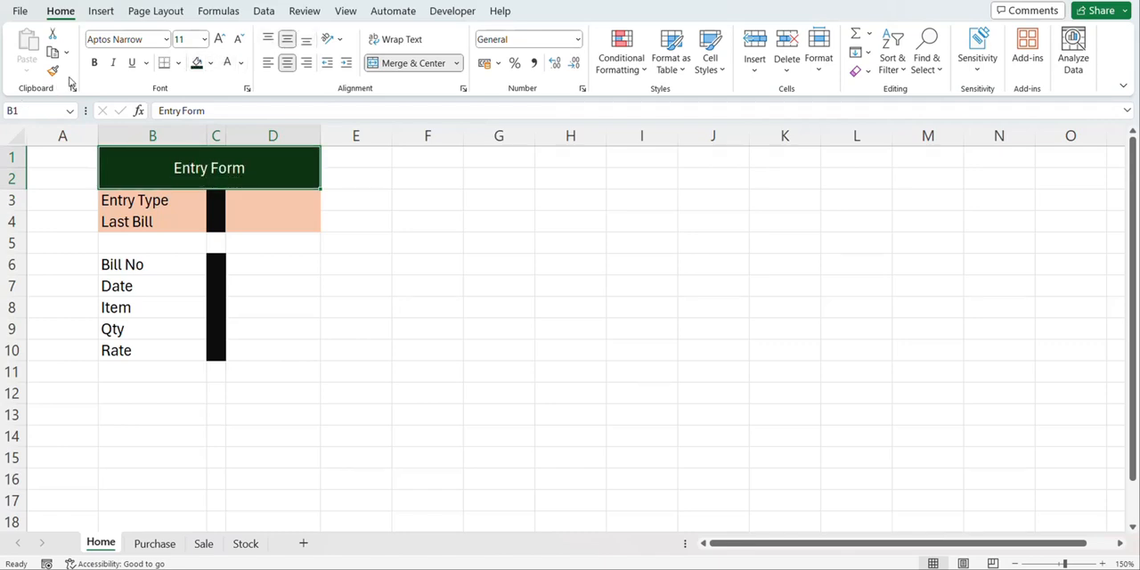
left_click(94, 63)
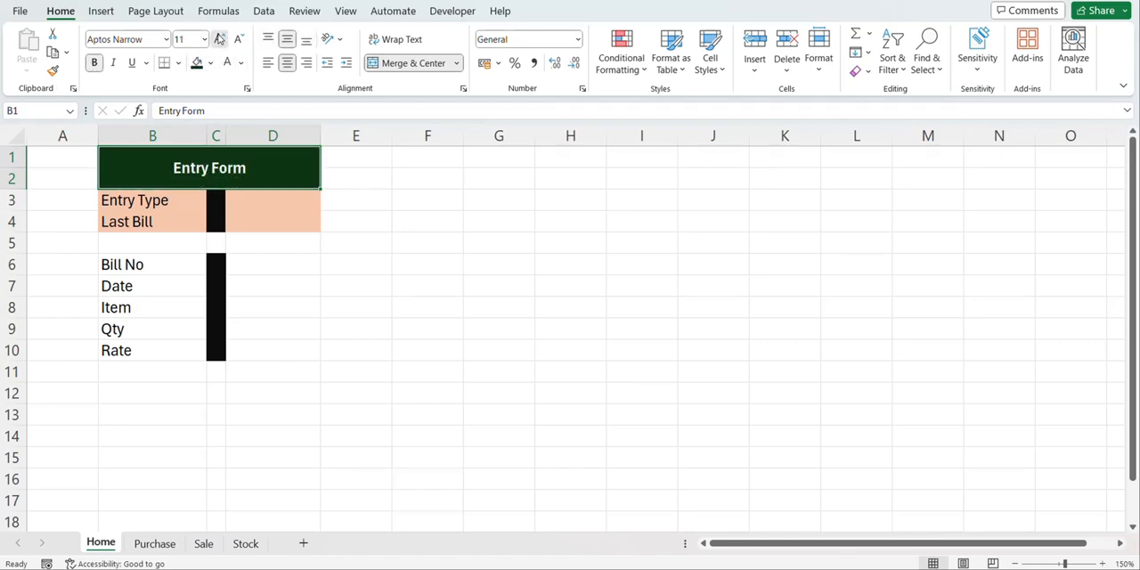
double_click(219, 40)
Add list data validation to the Entry Type cell D3 with the options Sales and Purchase
left_click(237, 197)
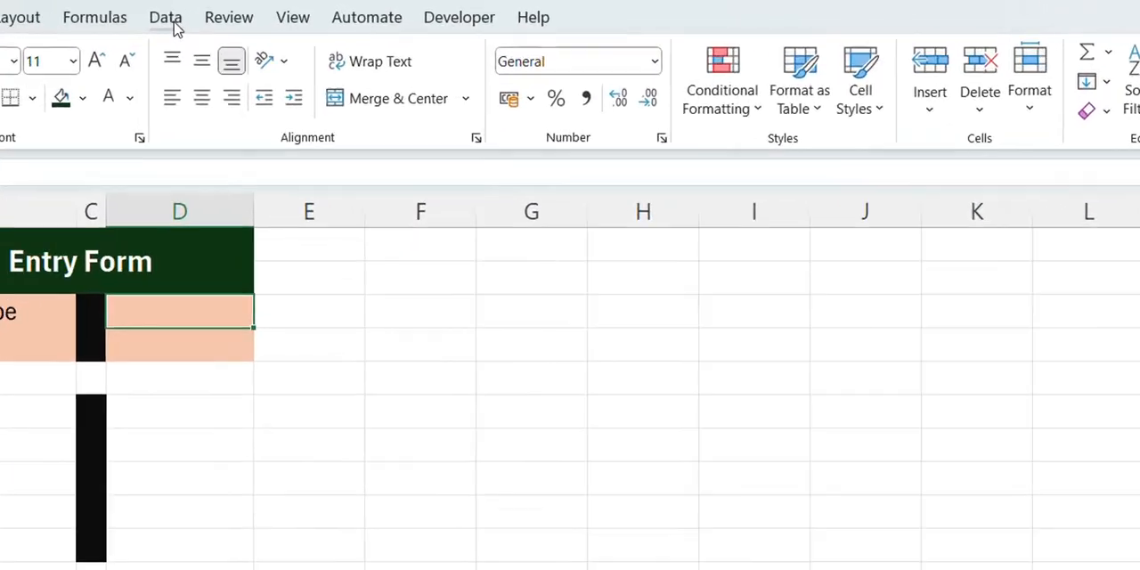
left_click(264, 11)
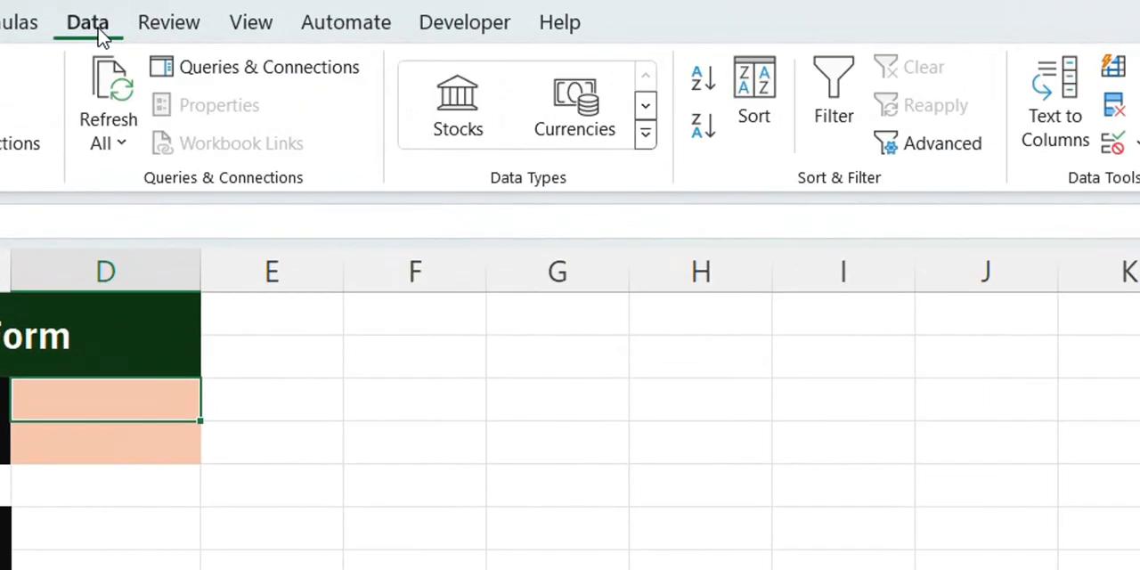
left_click(1112, 145)
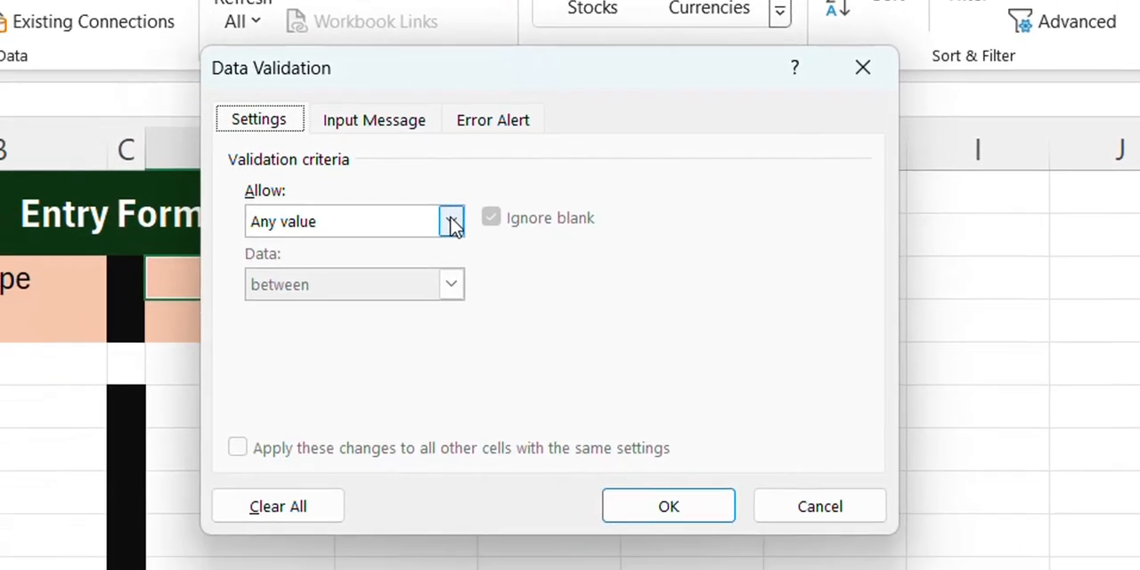
left_click(316, 343)
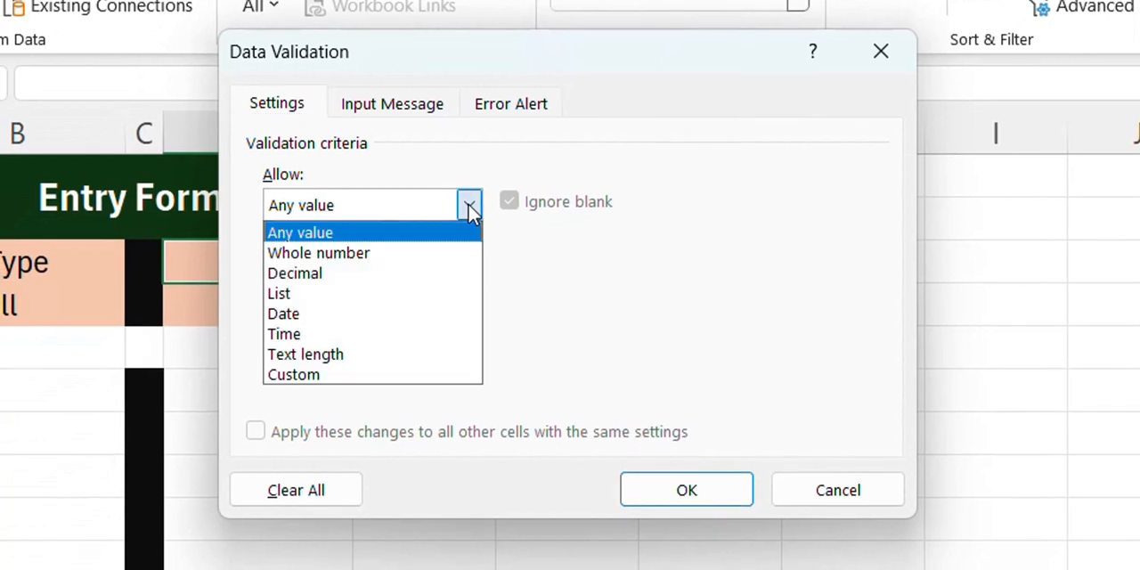
left_click(407, 293)
left_click(376, 329)
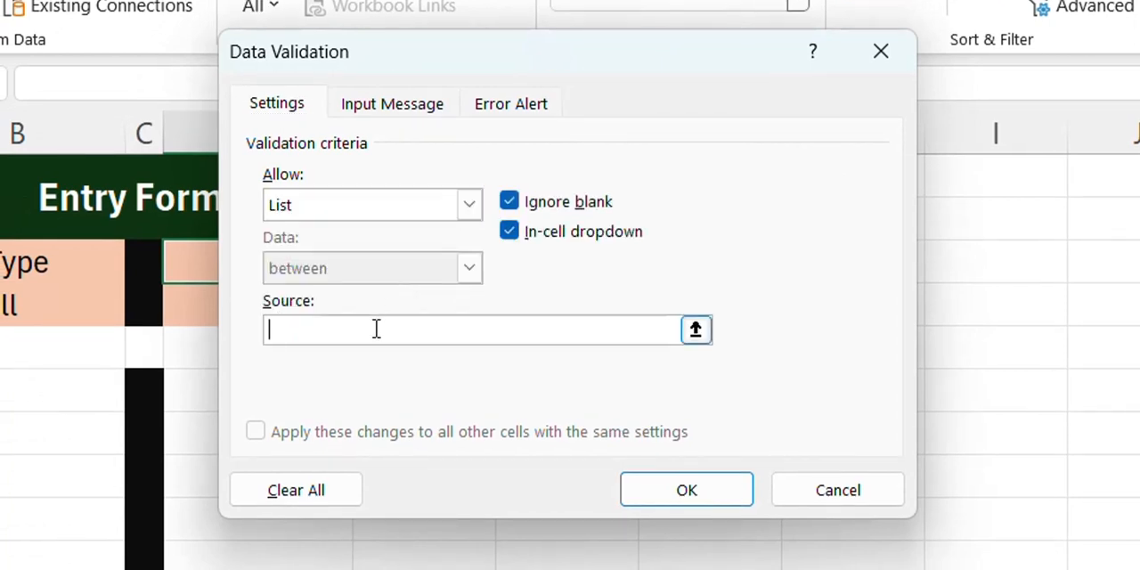
type("Salles")
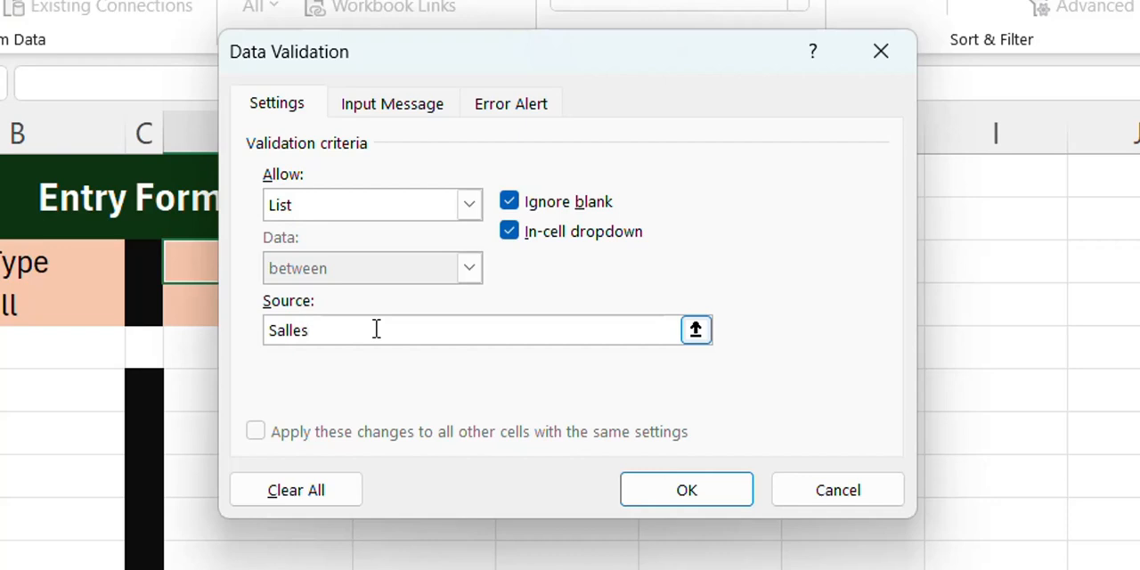
type(",Pr")
type("urchase")
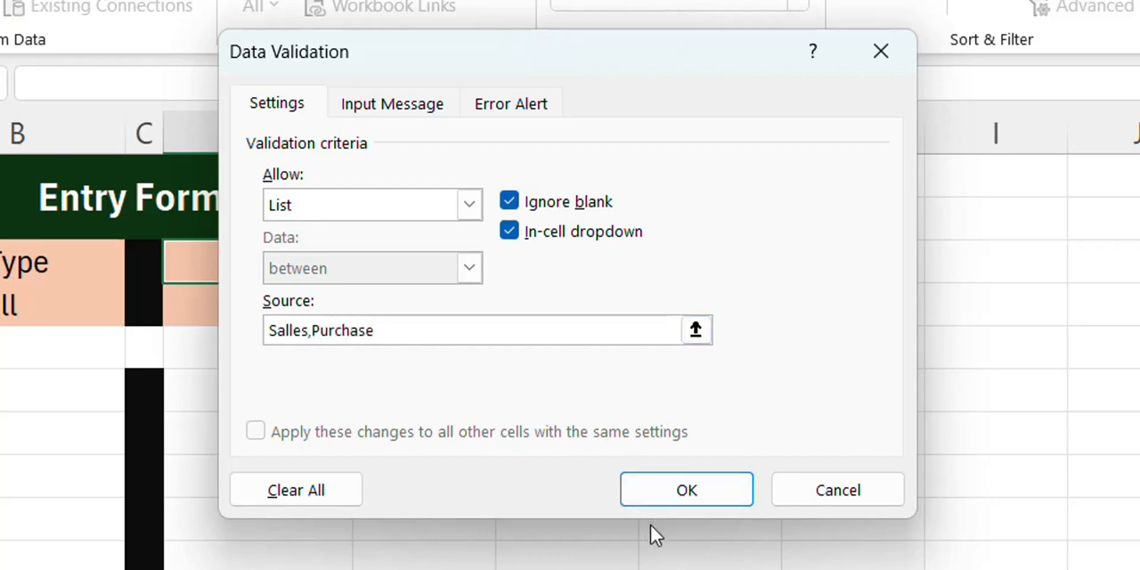
left_click(661, 502)
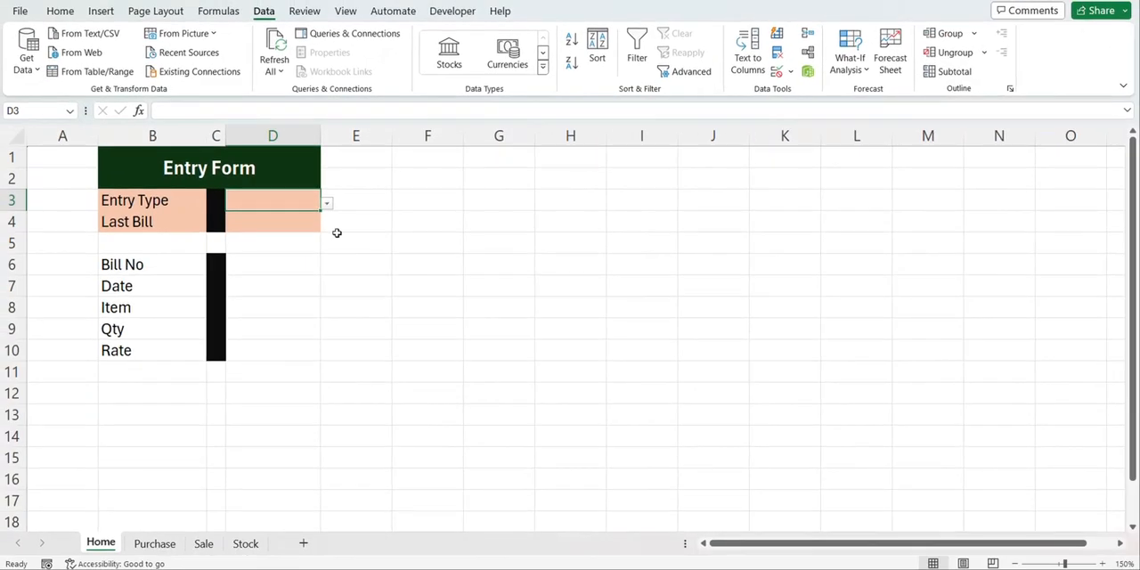
Test the Entry Type dropdown in D3 by choosing Sales, and clear the cell again
left_click(328, 205)
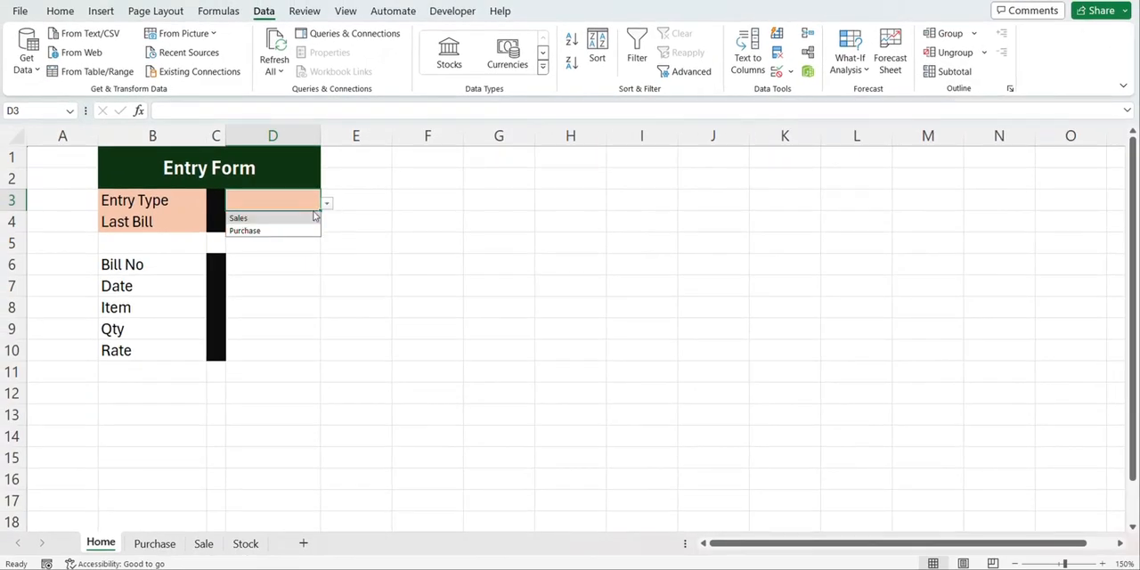
left_click(311, 219)
left_click(328, 203)
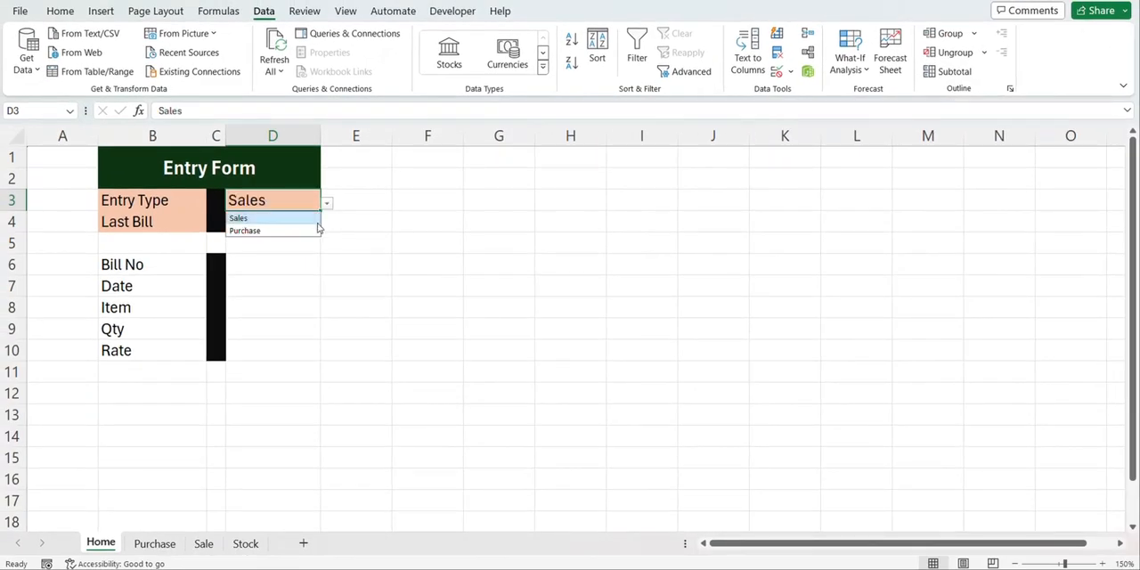
left_click(288, 202)
key("Delete")
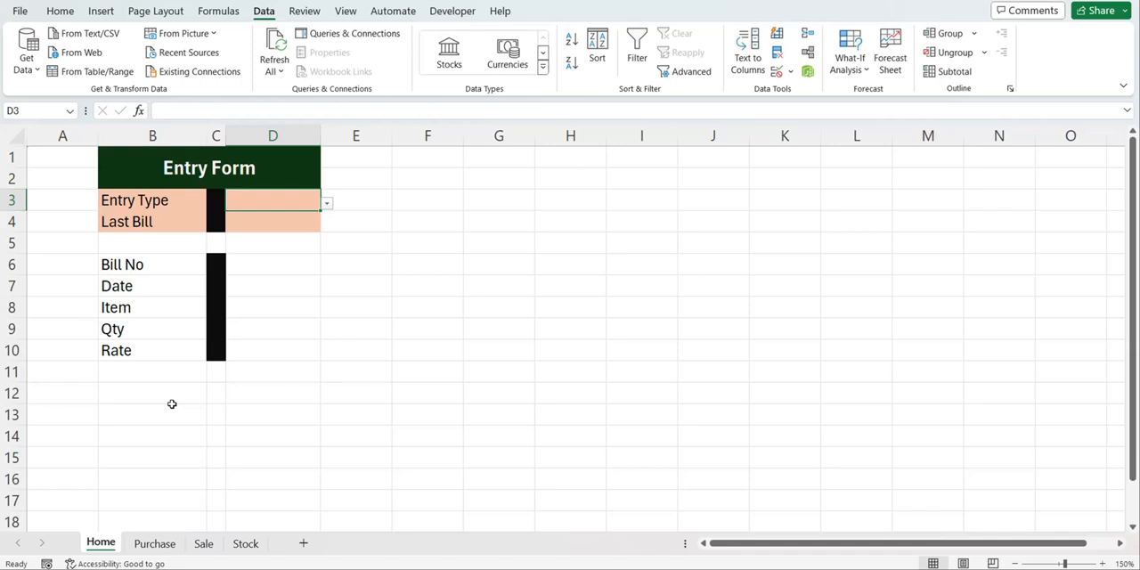
Draw a rectangle about 3.7 cm wide and 0.75 cm high beside the form, and label it Purchase Entry with horizontally centered text
left_click(101, 11)
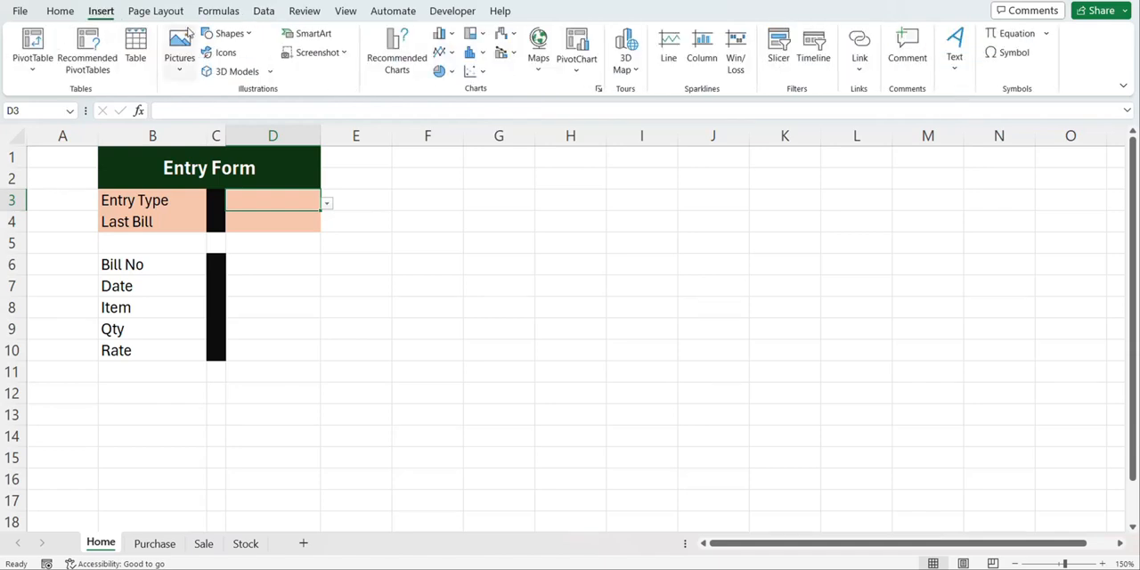
left_click(229, 34)
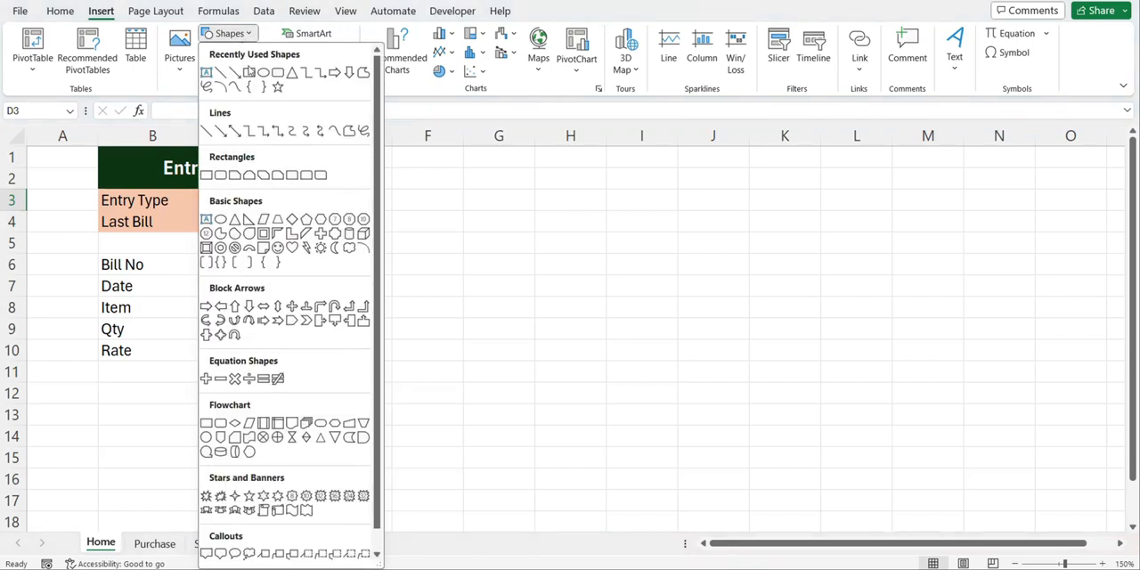
left_click(251, 74)
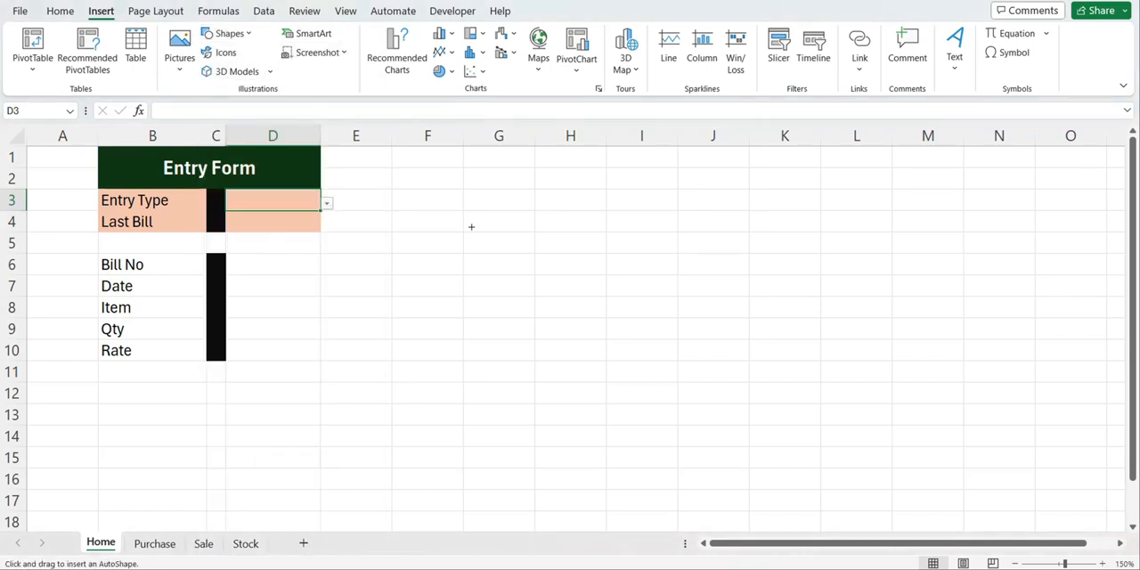
left_click_drag(461, 212, 621, 242)
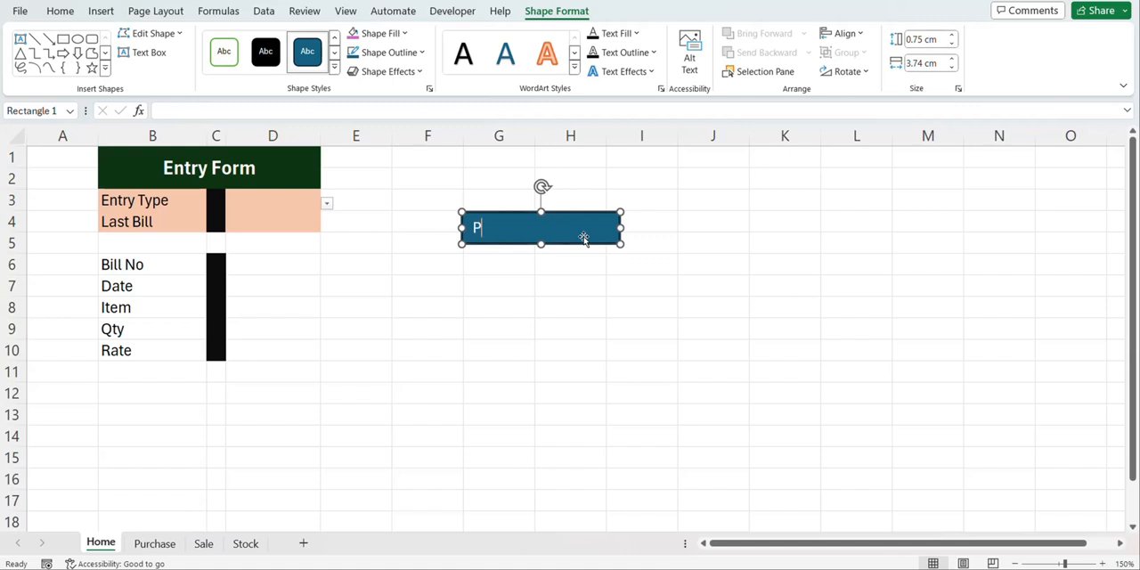
type("urchase Entry")
left_click(499, 263)
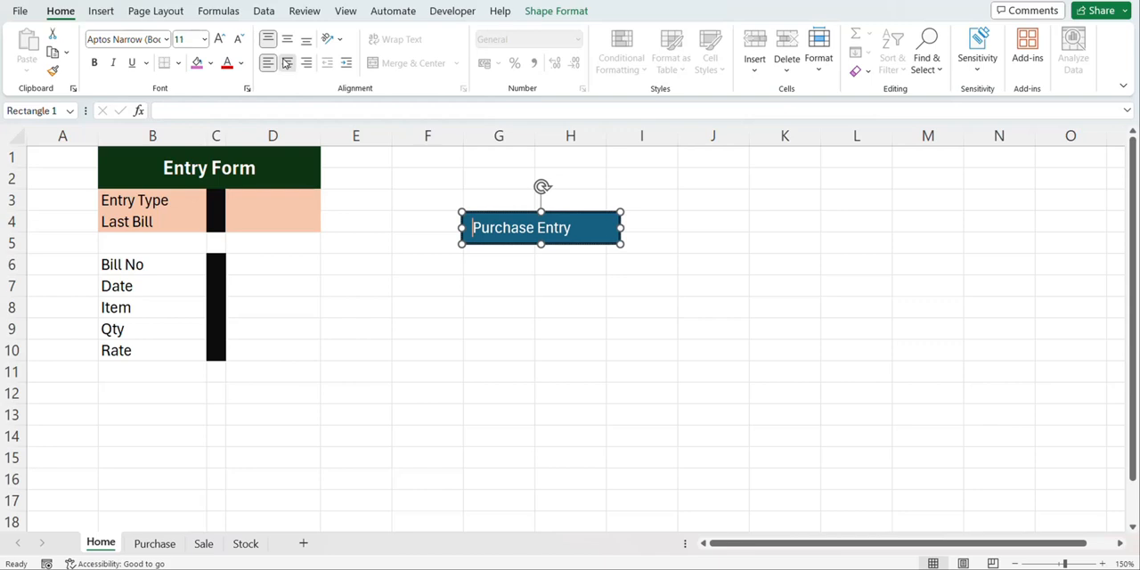
left_click(287, 62)
left_click(427, 283)
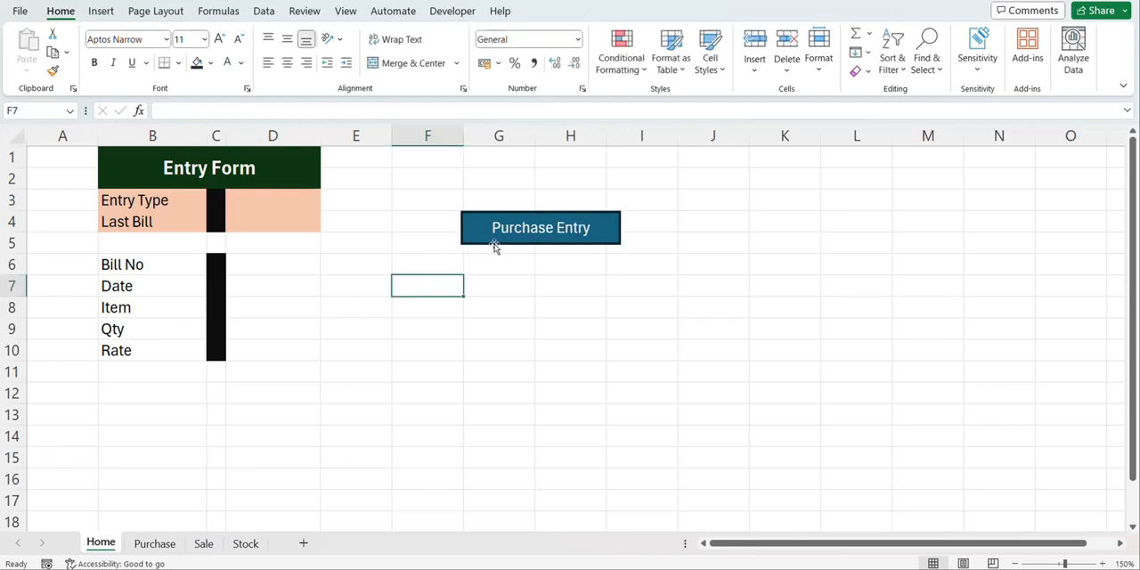
Copy the Purchase Entry rectangle, relabel the copy Sales Entry, and move the original below the form to rows 12 and 13
left_click(495, 244)
left_click_drag(494, 244, 495, 287)
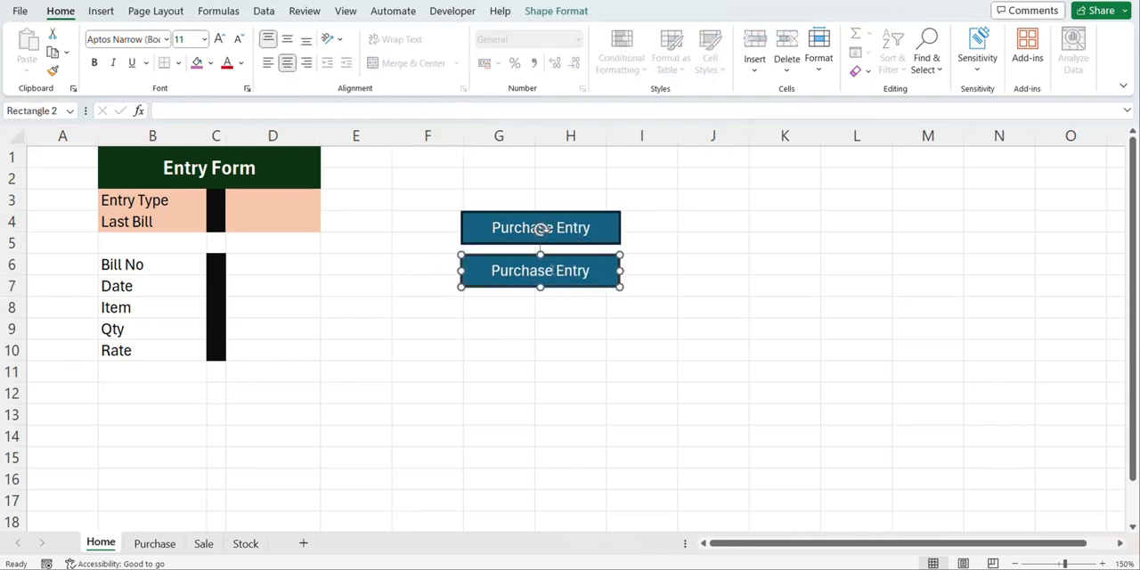
left_click_drag(554, 271, 490, 271)
type("Sales")
double_click(497, 306)
left_click_drag(504, 211, 137, 381)
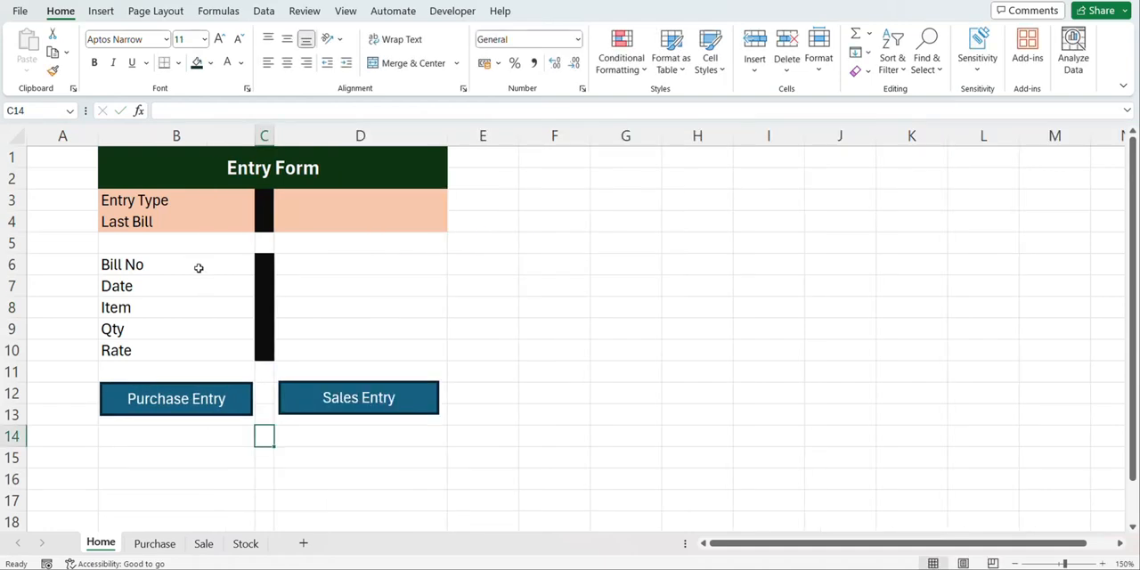
Apply all borders to the form labels in B6:B10 and the entry cells in D6:D10
left_click_drag(198, 264, 186, 344)
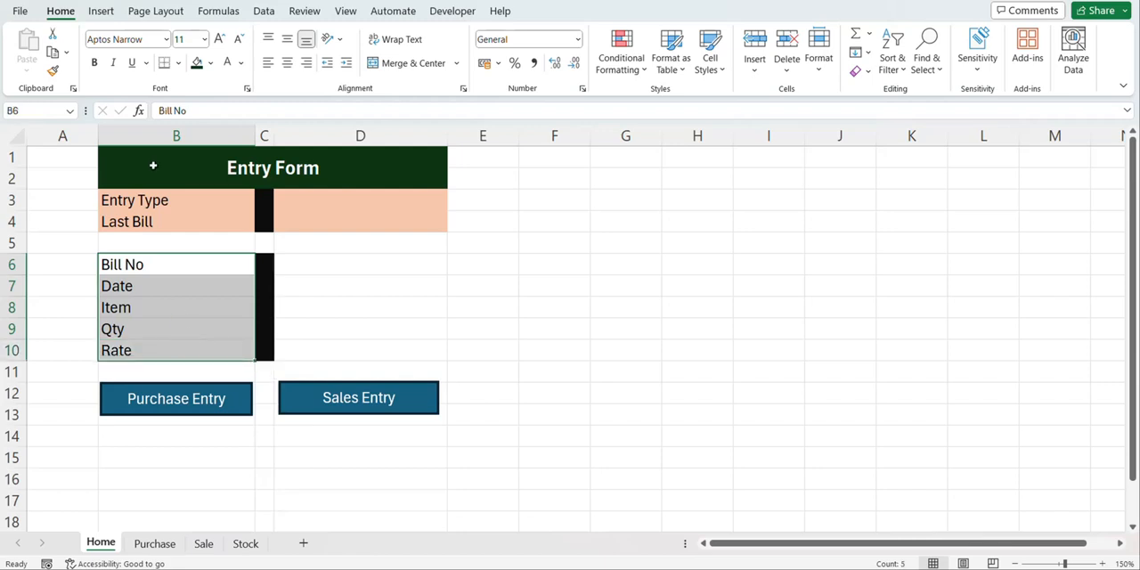
left_click(178, 63)
left_click(182, 217)
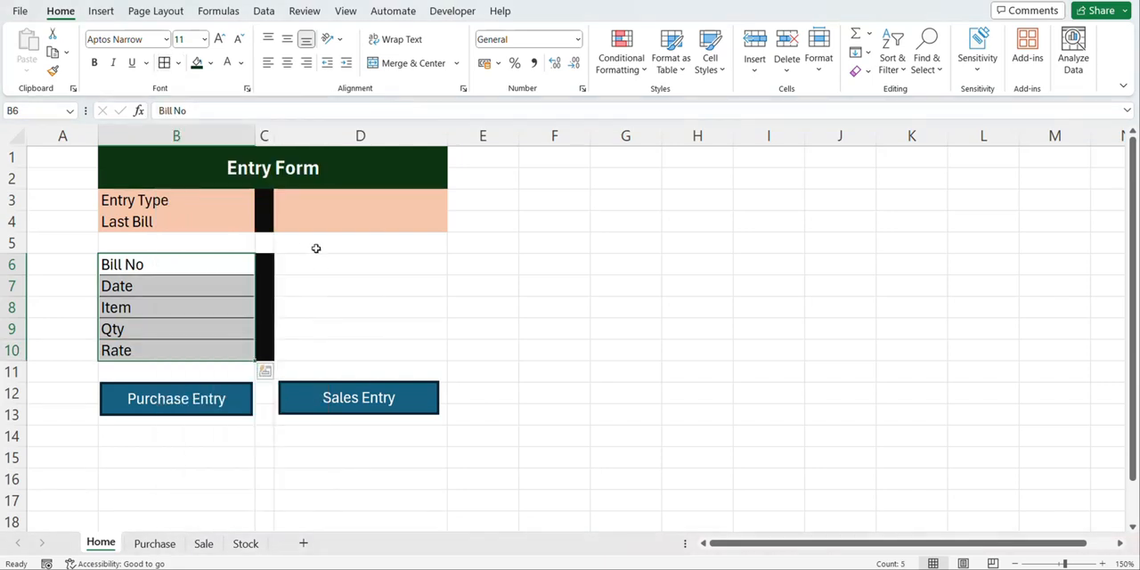
left_click_drag(318, 268, 316, 348)
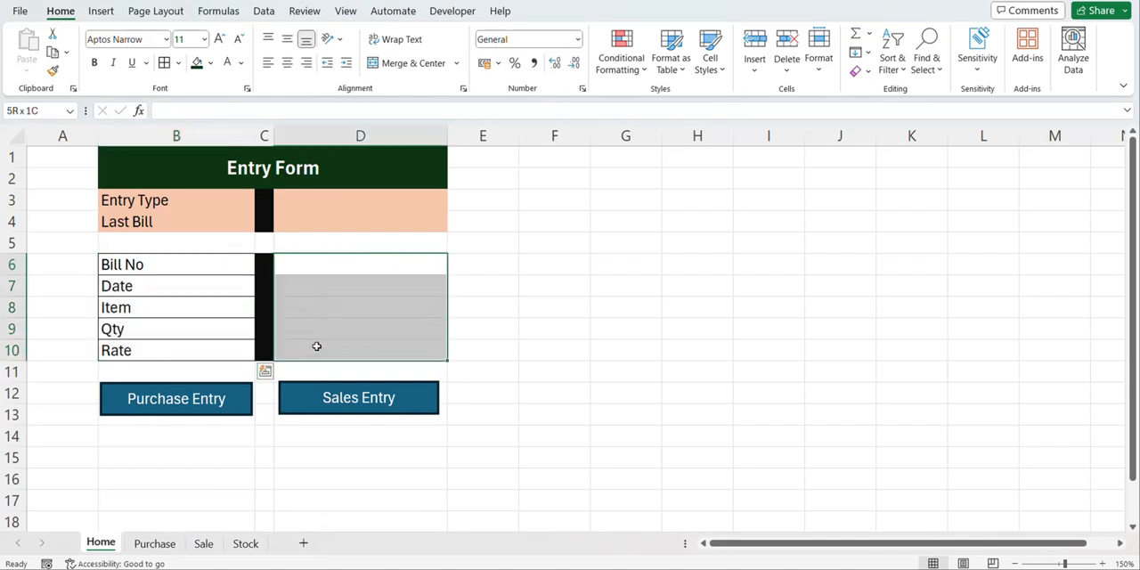
left_click(164, 62)
left_click(377, 199)
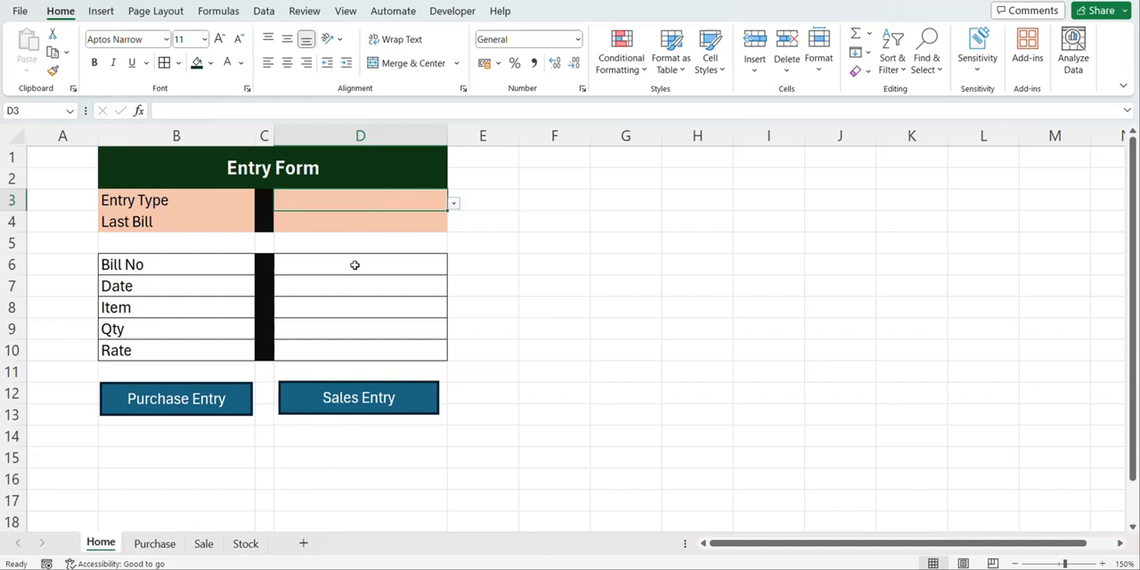
left_click_drag(354, 264, 331, 352)
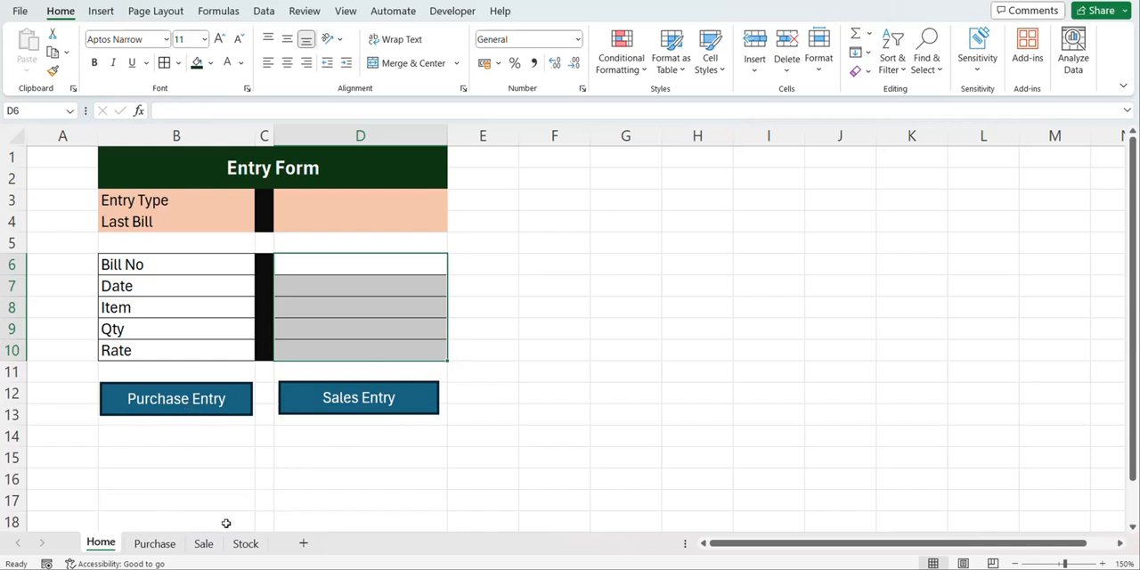
left_click(349, 267)
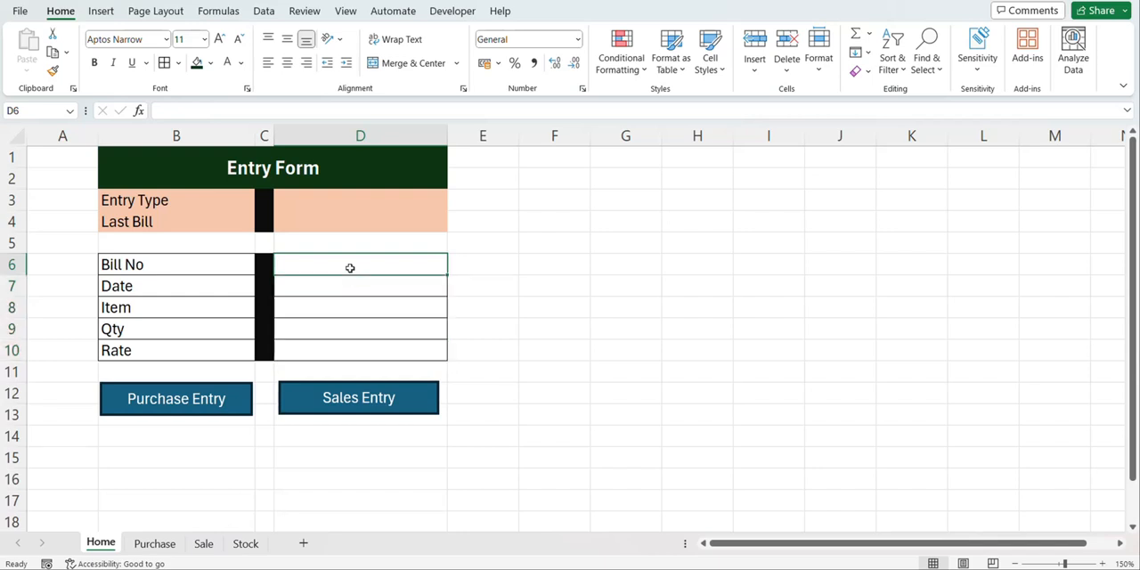
Fill D6:D10 of the entry form with right-aligned values: bill number 1, date 10-03-2024, item Shirt, quantity 10 and rate 3000
type("1")
key("Return")
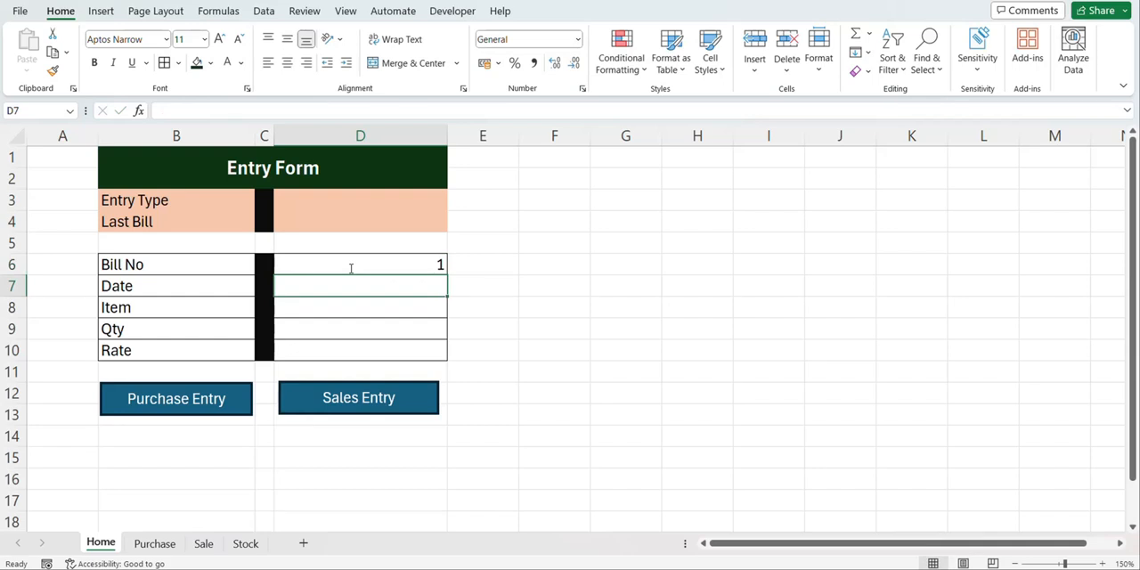
type("100/3/")
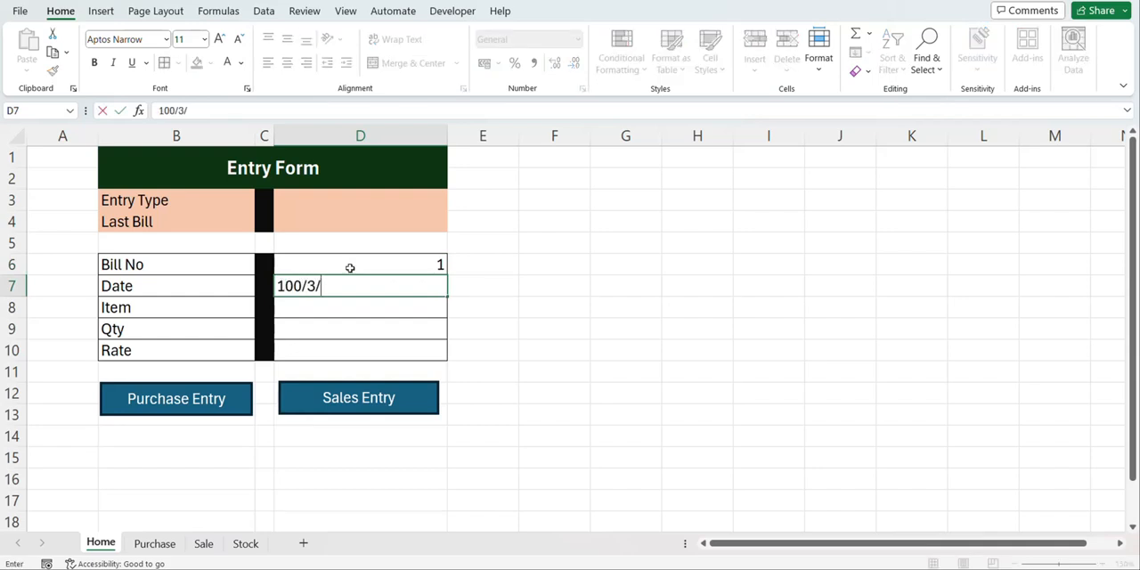
type("2024")
key("Return")
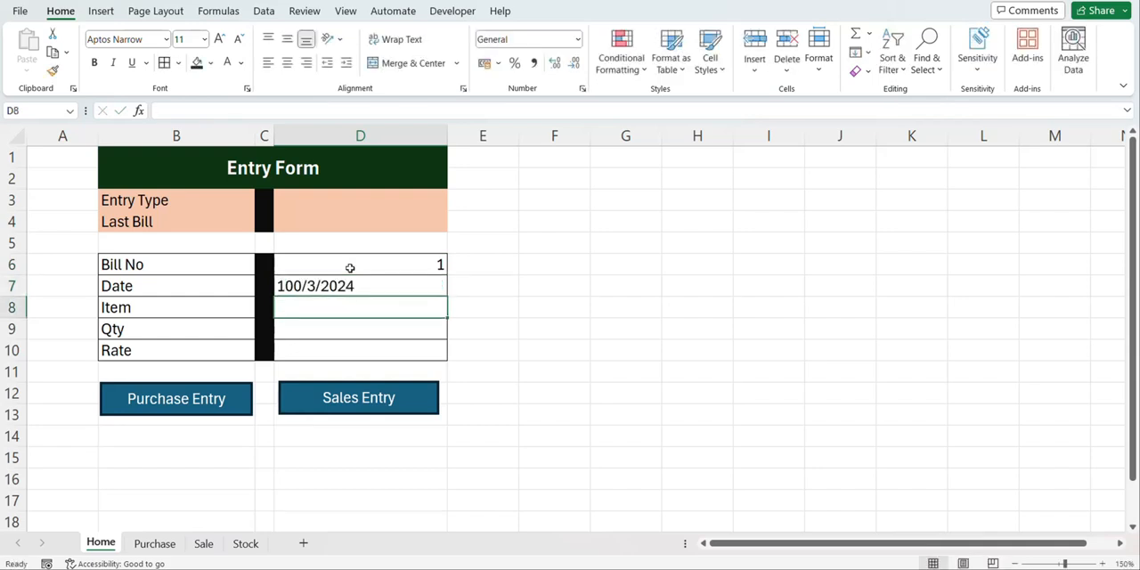
type("Shirt")
key("Return")
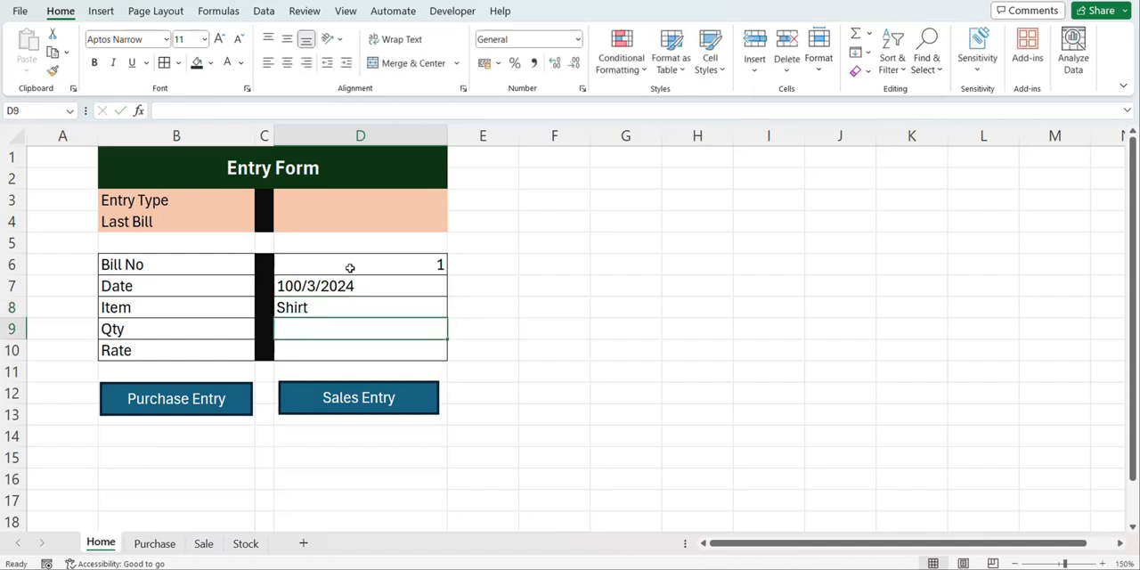
type("10")
key("Return")
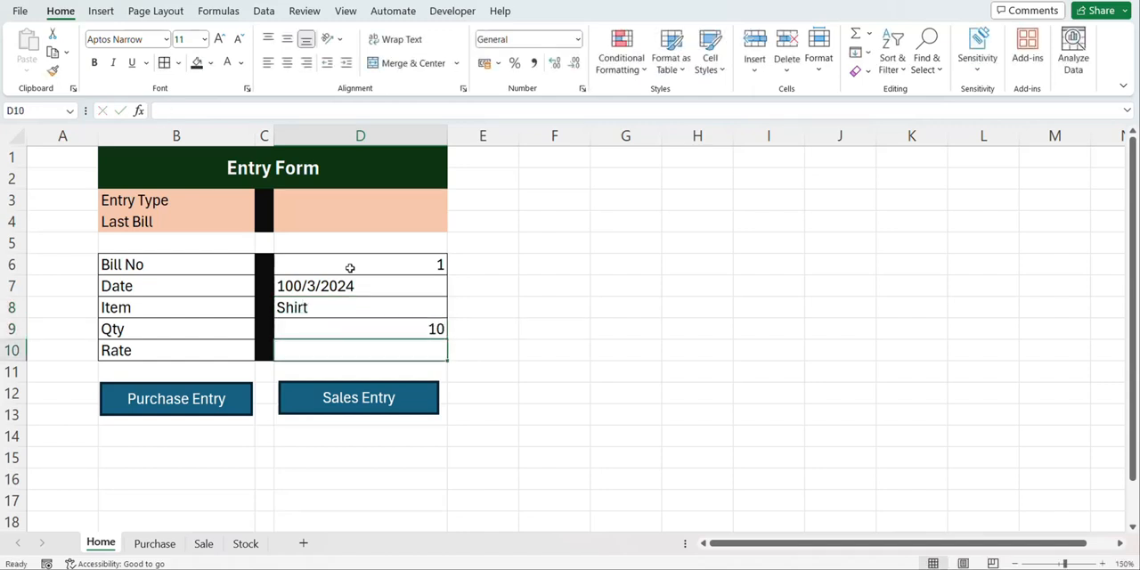
type("3000")
key("Return")
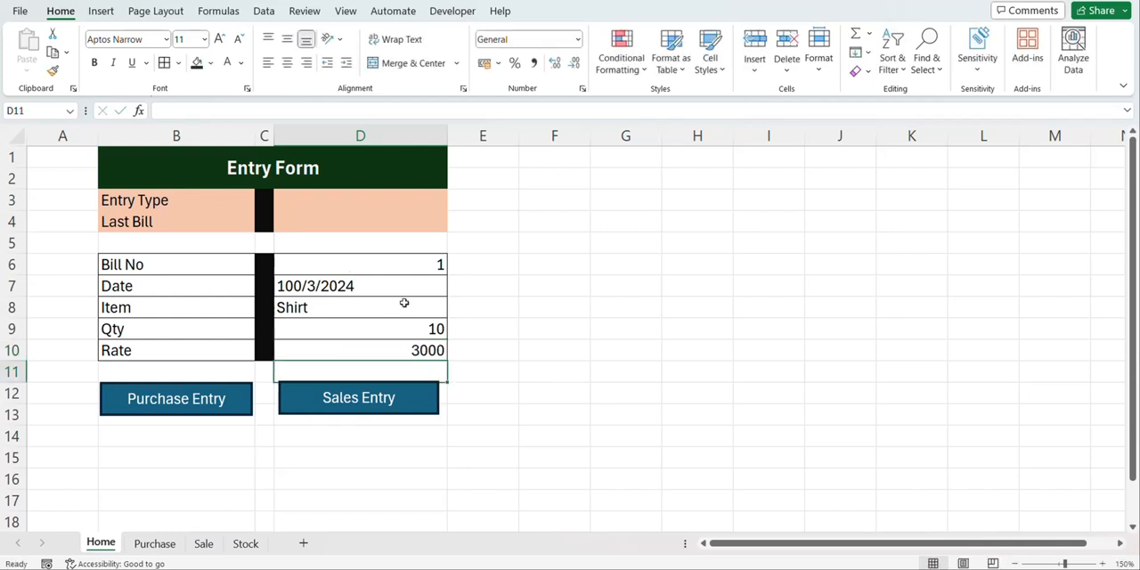
left_click(404, 303)
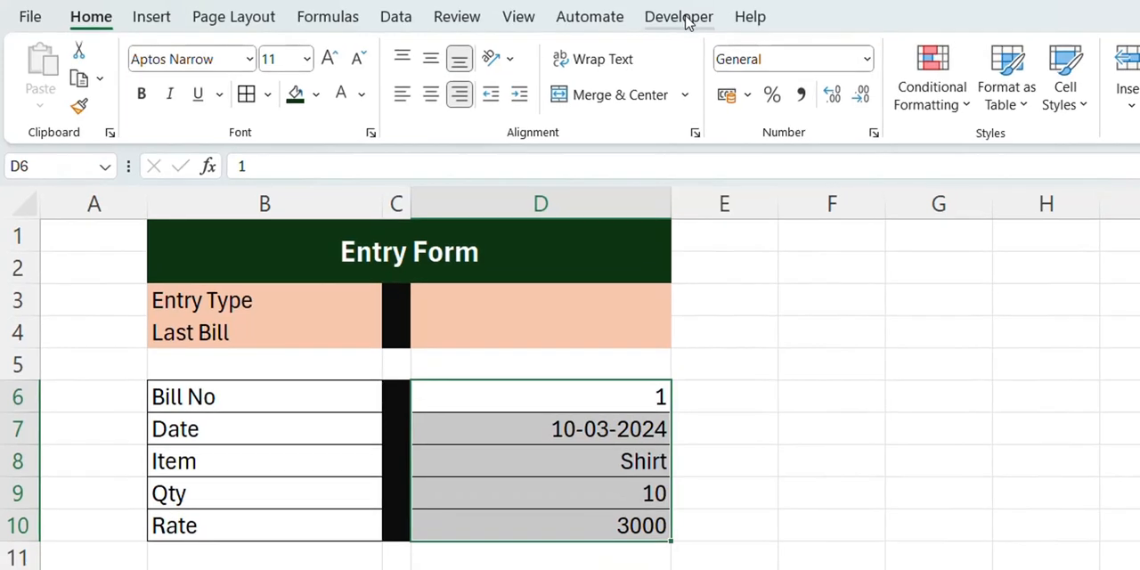
Start recording a macro named Purchase, stored in This Workbook, with the form entries D6:D10 selected
left_click(455, 13)
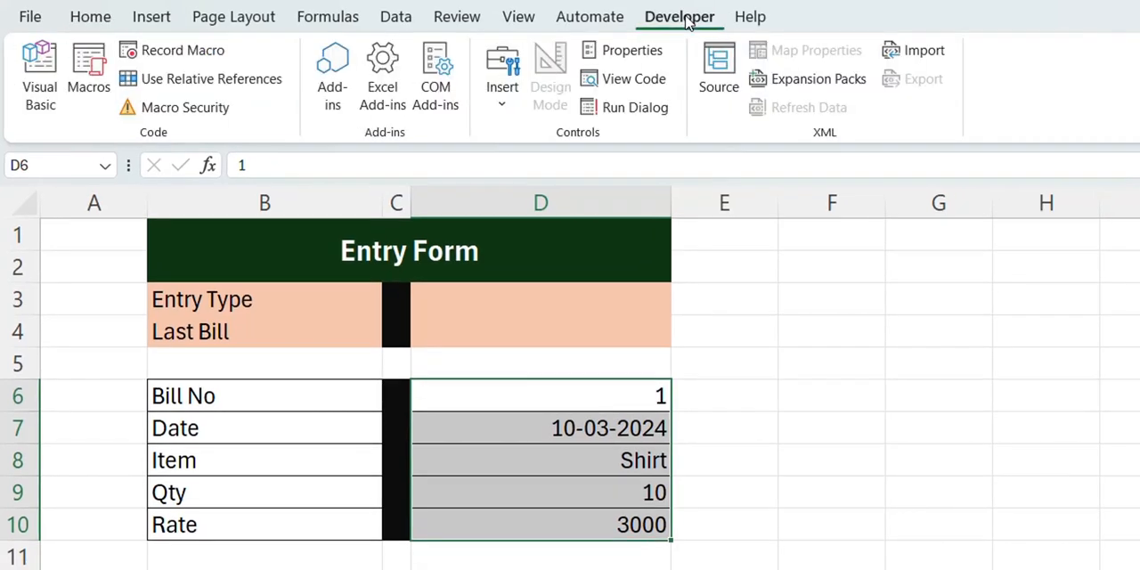
left_click(175, 53)
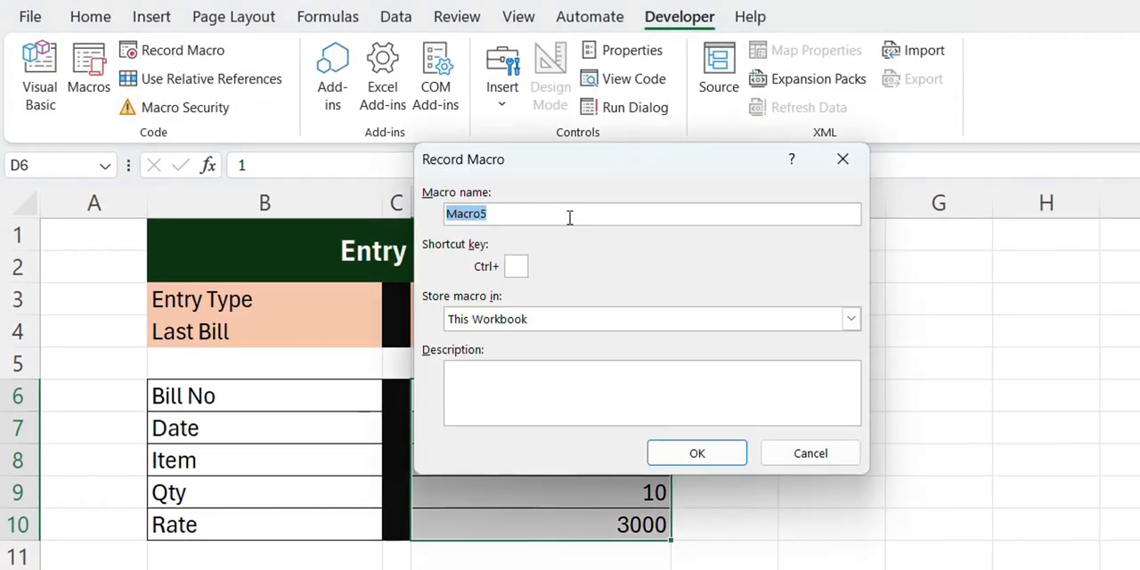
type("Purchase")
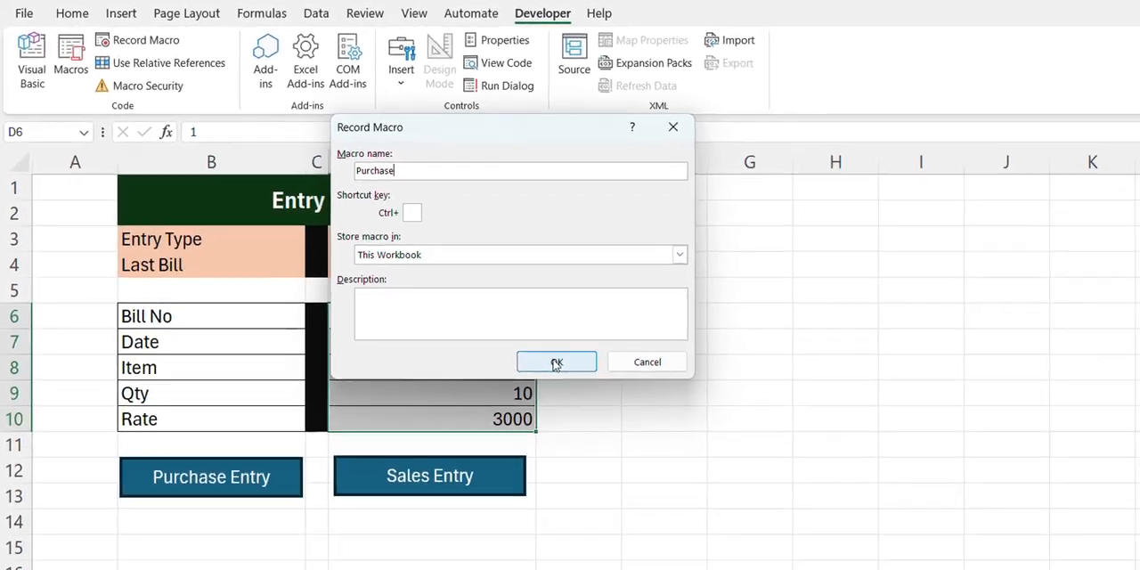
left_click(555, 364)
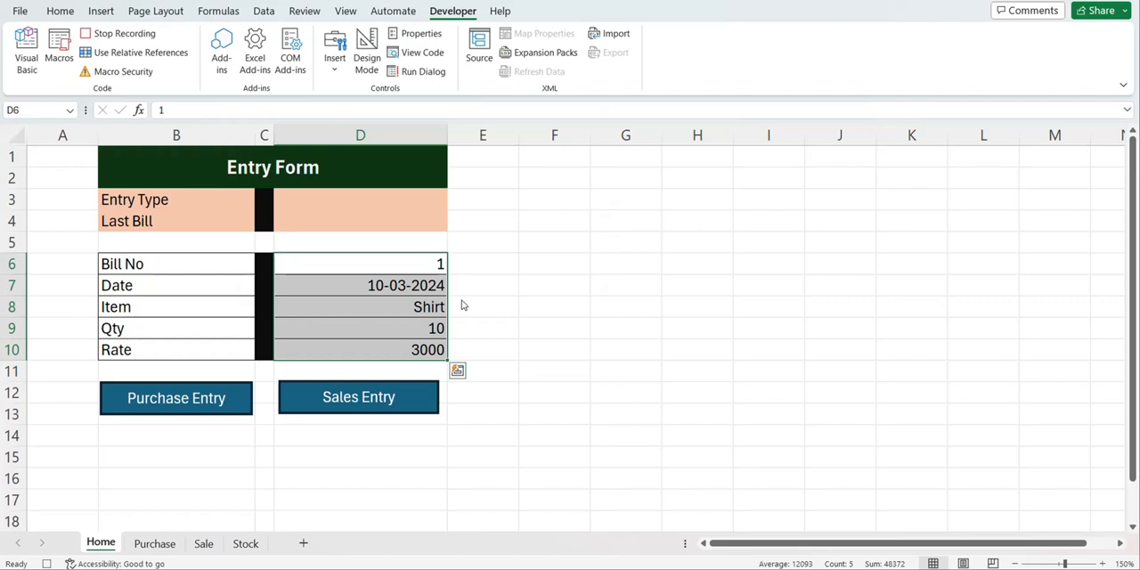
Copy the form entries D6:D10 and paste them transposed into the Purchase sheet's table, starting at B4
key("ctrl+c")
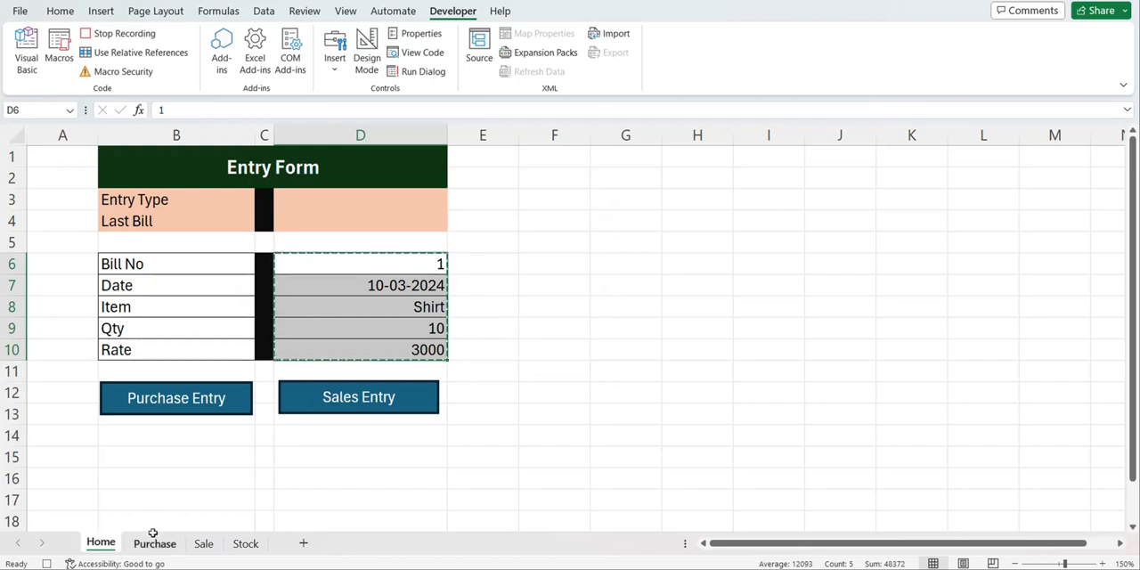
left_click(154, 544)
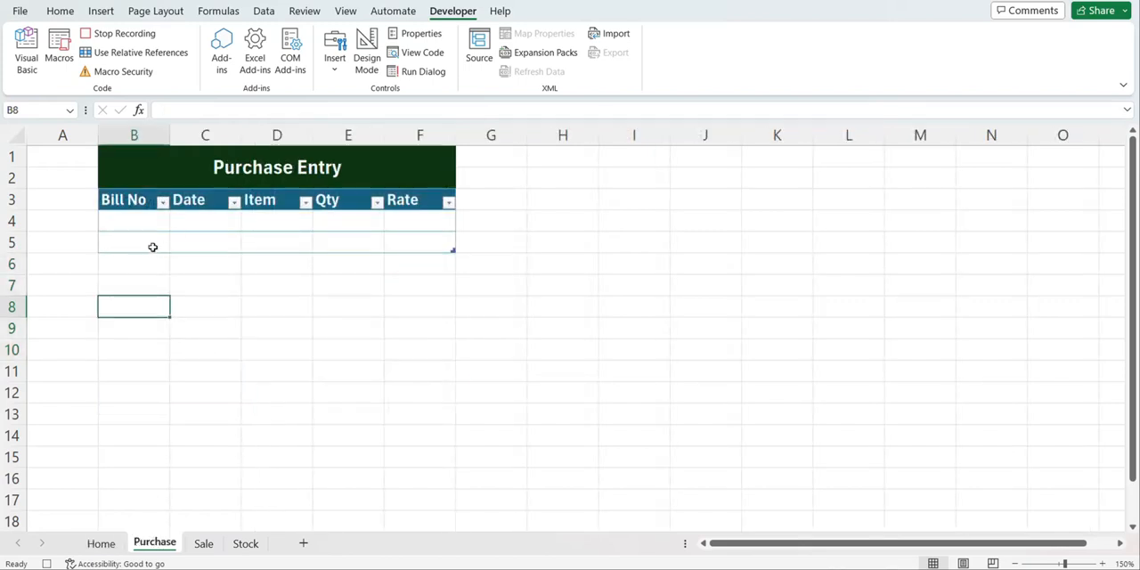
left_click(132, 225)
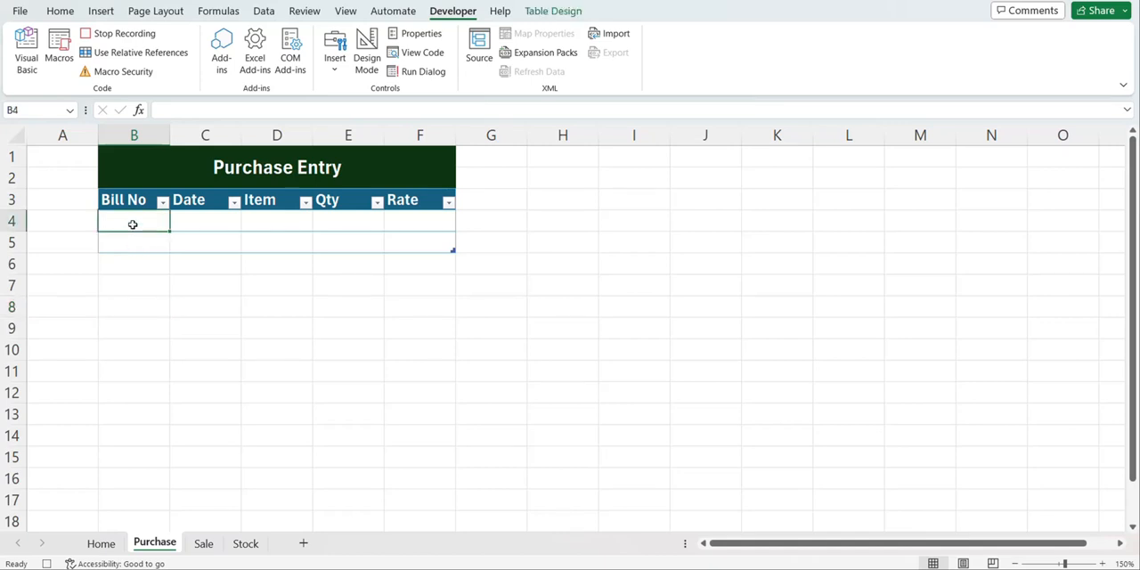
key("alt+h")
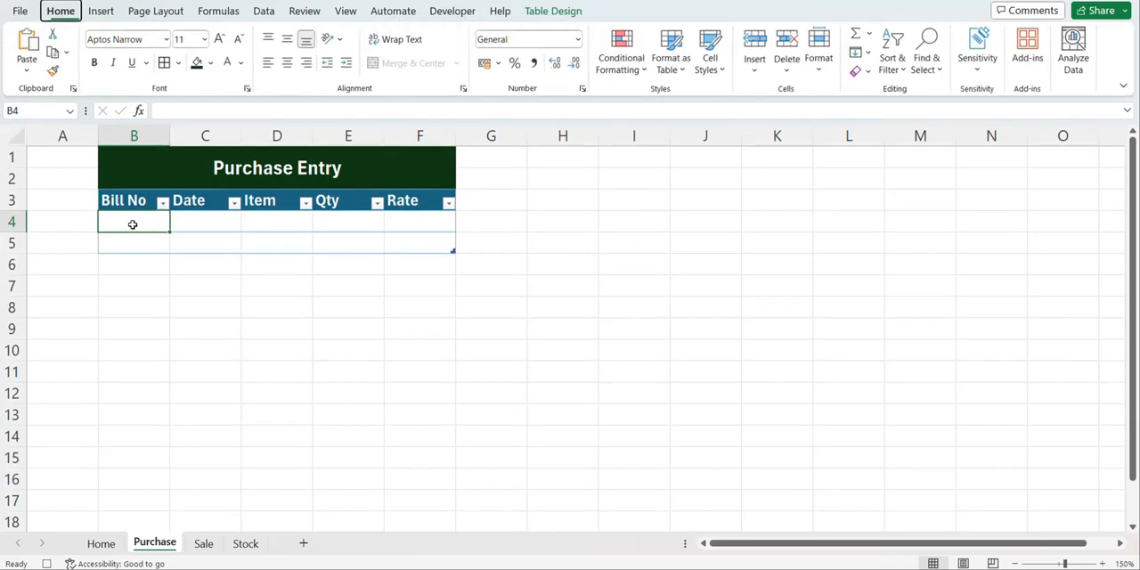
key("v")
key("t")
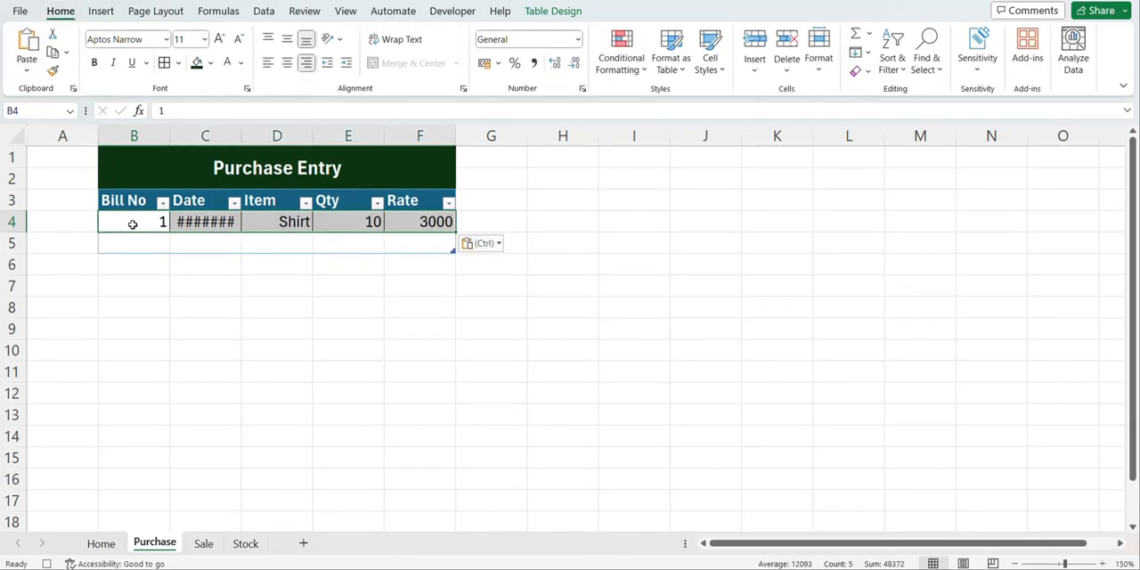
Insert a new table row above the pasted entry in row 4 of the Purchase table
left_click(134, 220)
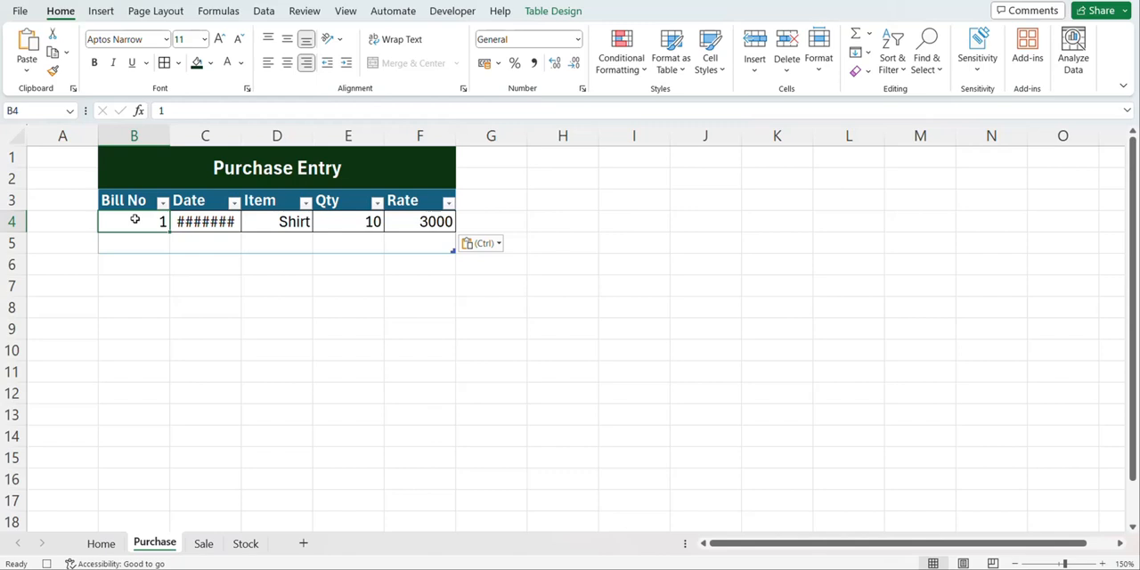
right_click(135, 222)
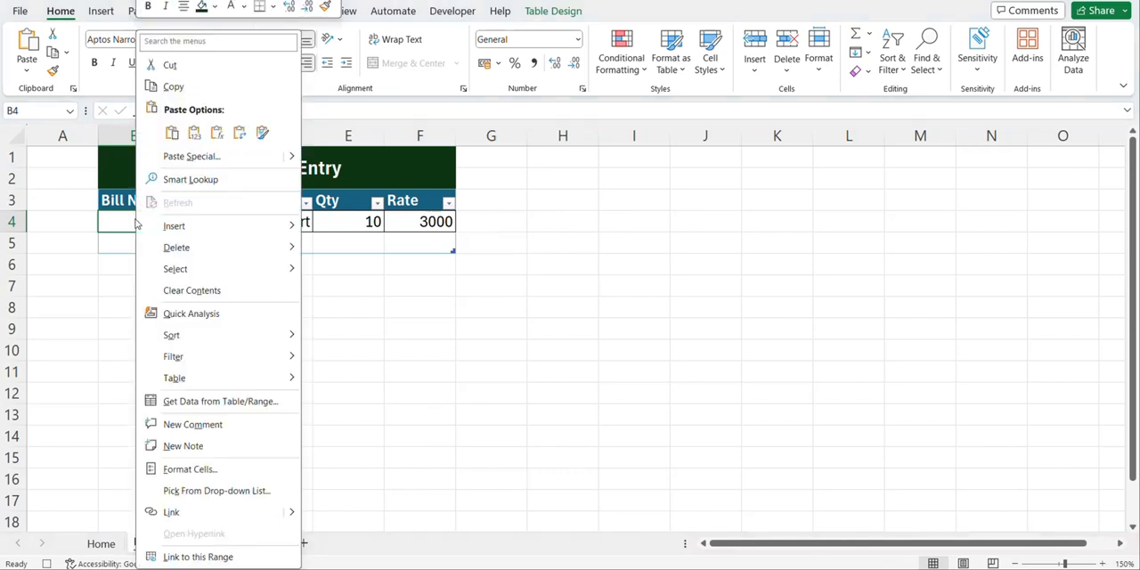
mouse_move(190, 228)
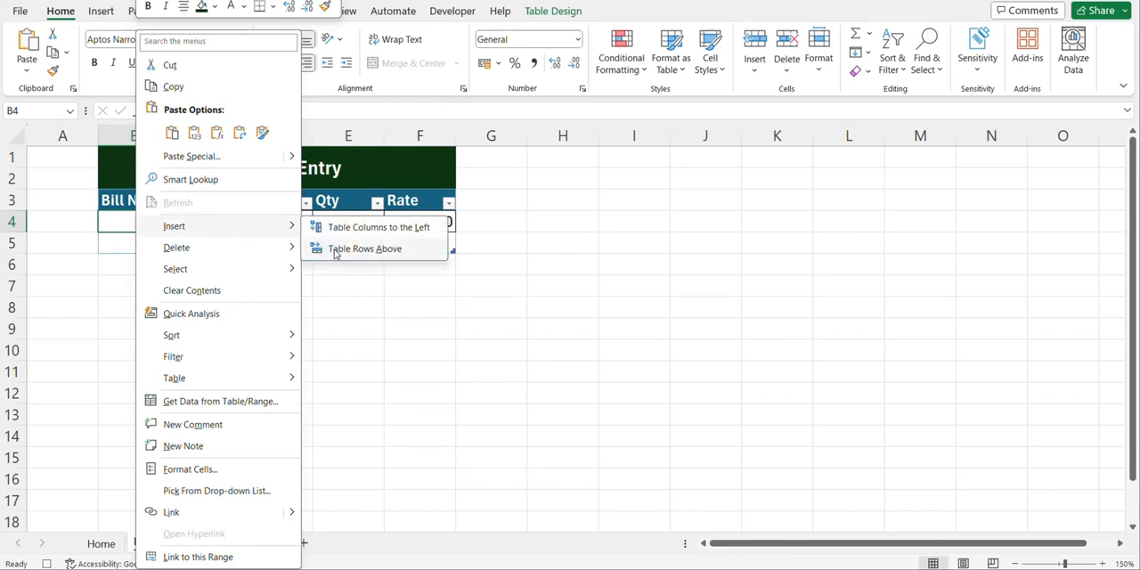
left_click(365, 249)
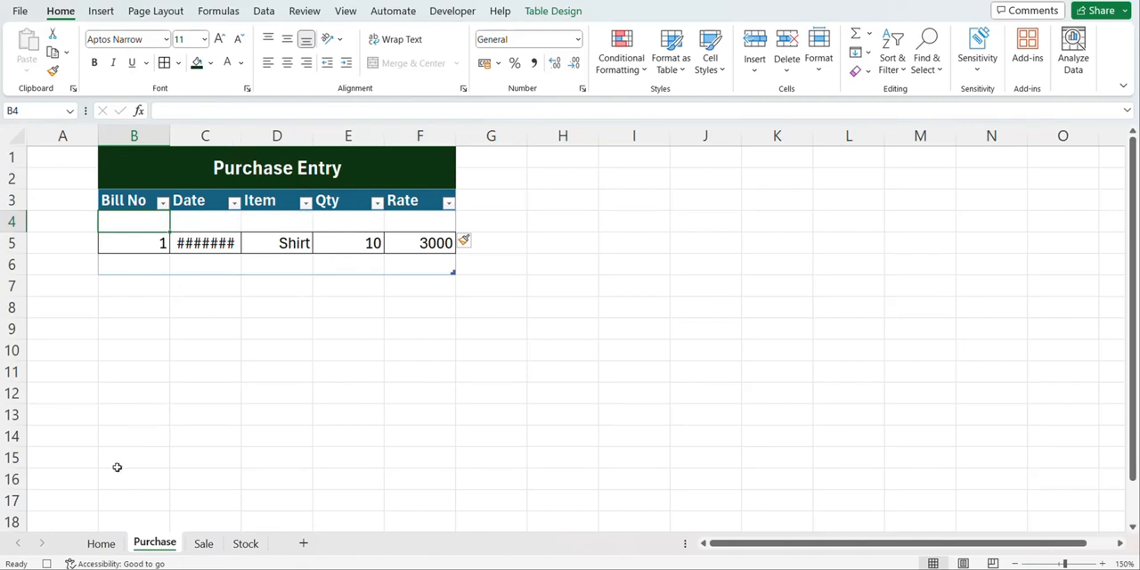
Clear the form entries in D6:D10 on the Home sheet and select the Entry Type cell D3
left_click(101, 543)
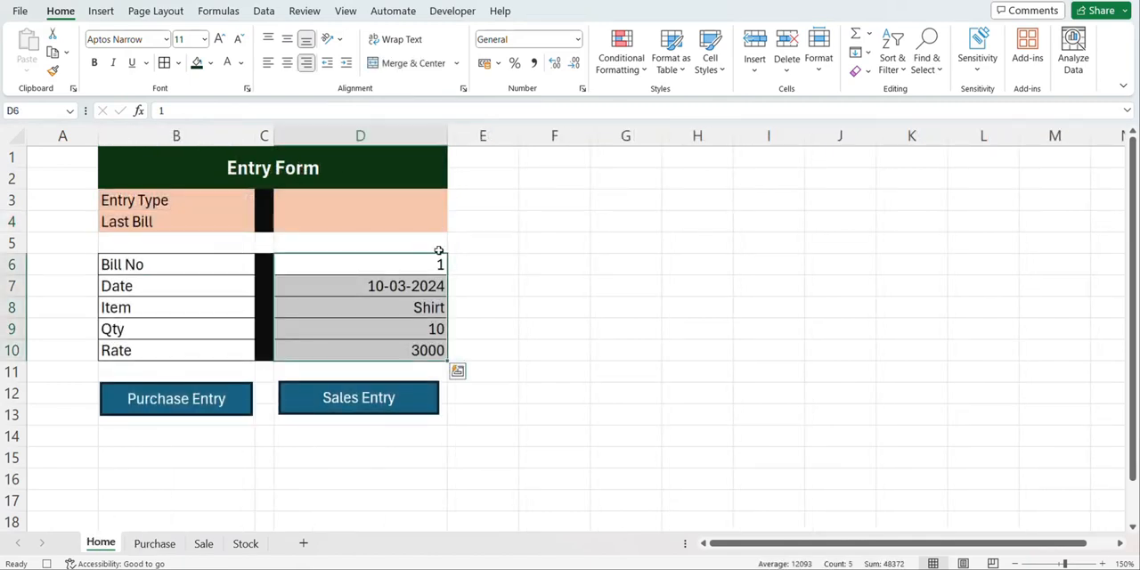
key("Delete")
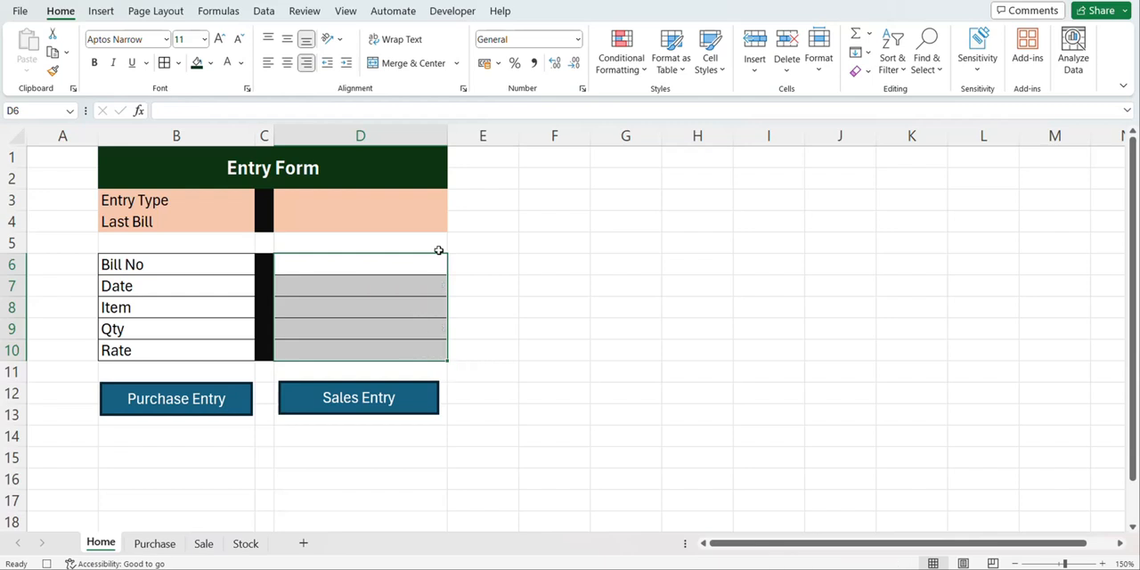
left_click(361, 197)
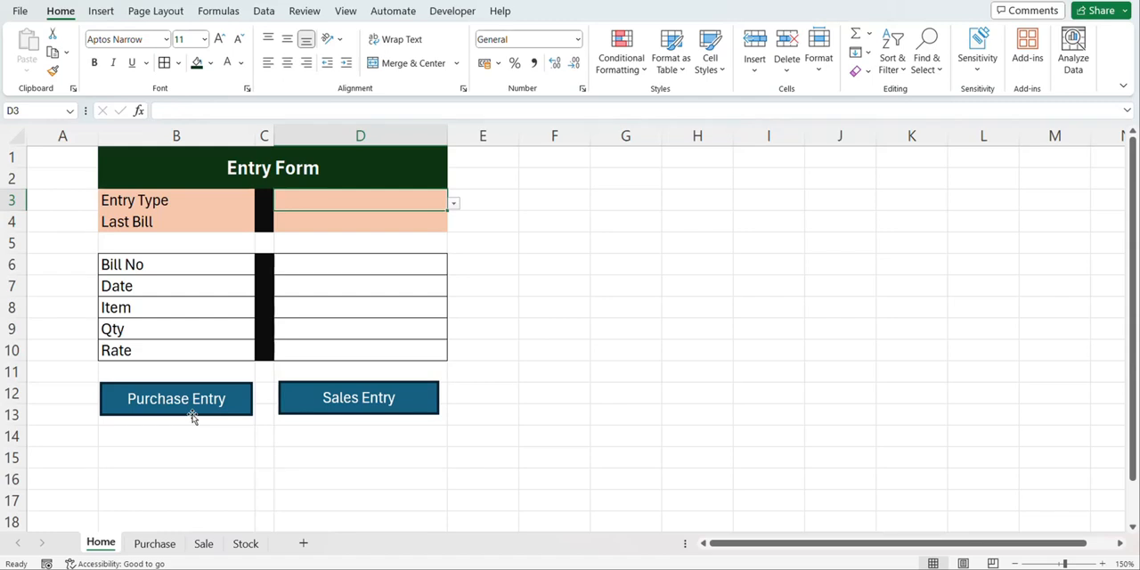
Assign this workbook's Purchase macro to the Purchase Entry rectangle
left_click(193, 416)
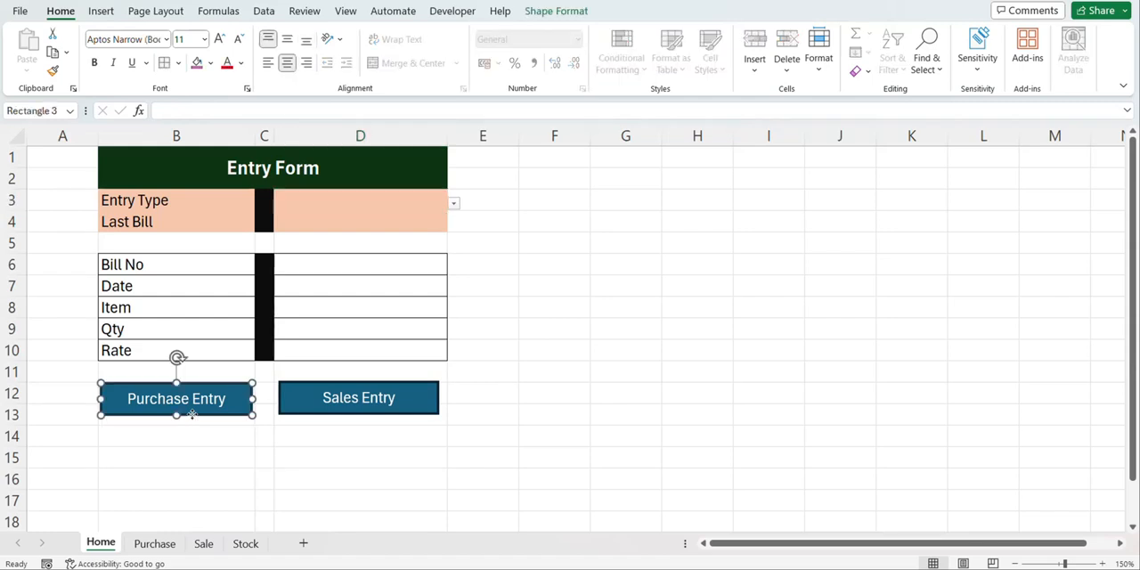
right_click(192, 416)
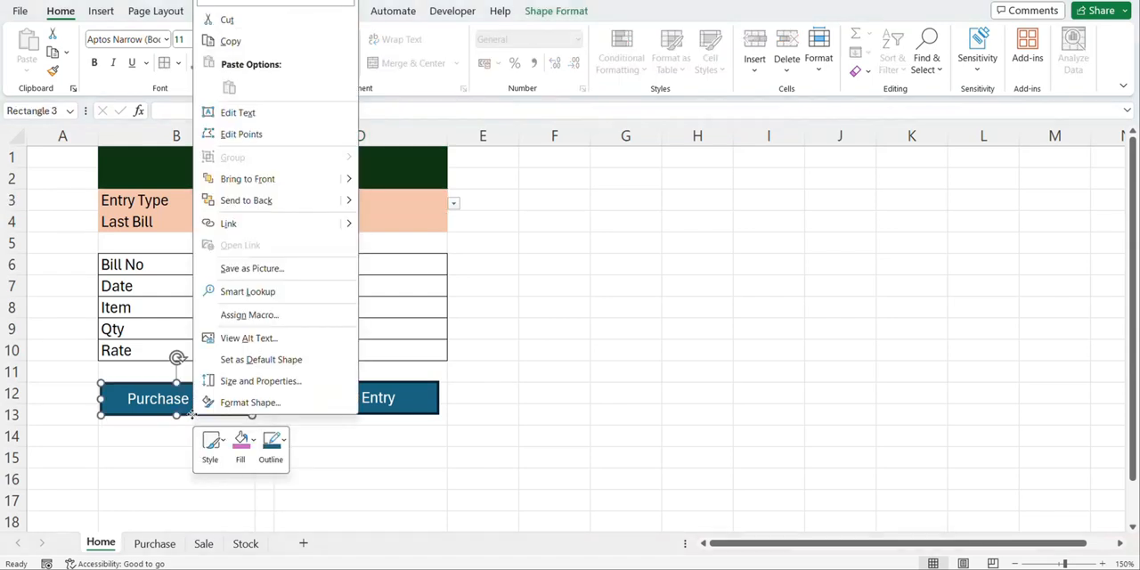
left_click(236, 315)
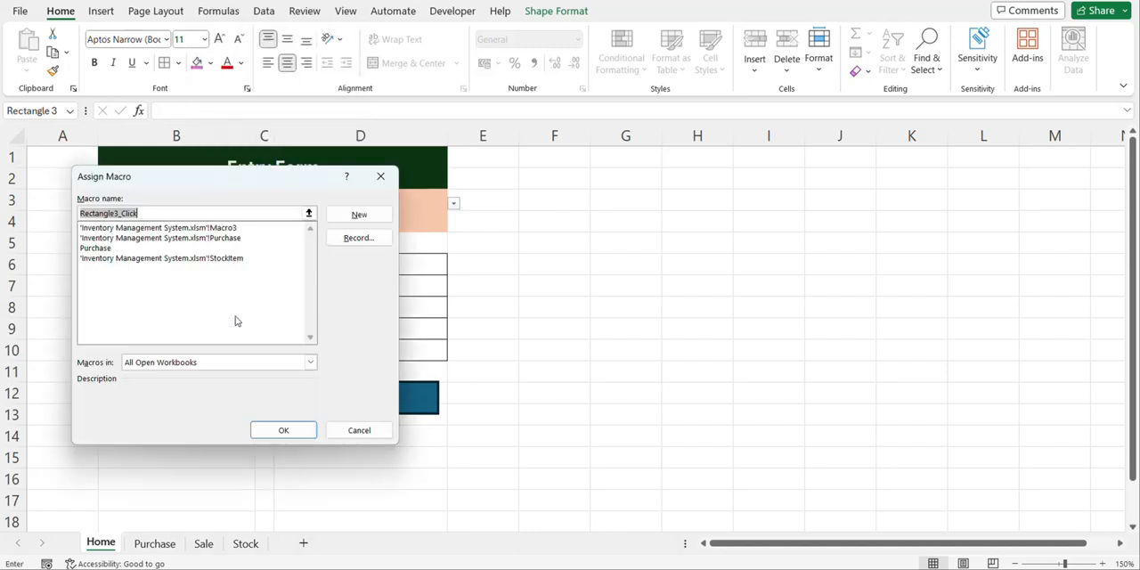
left_click(176, 249)
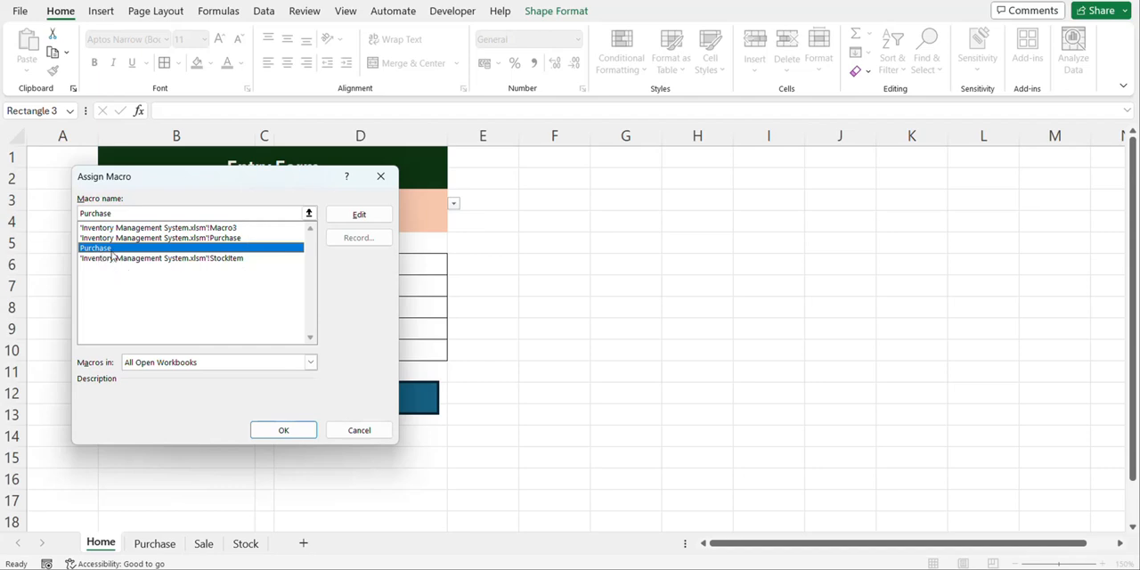
left_click(281, 431)
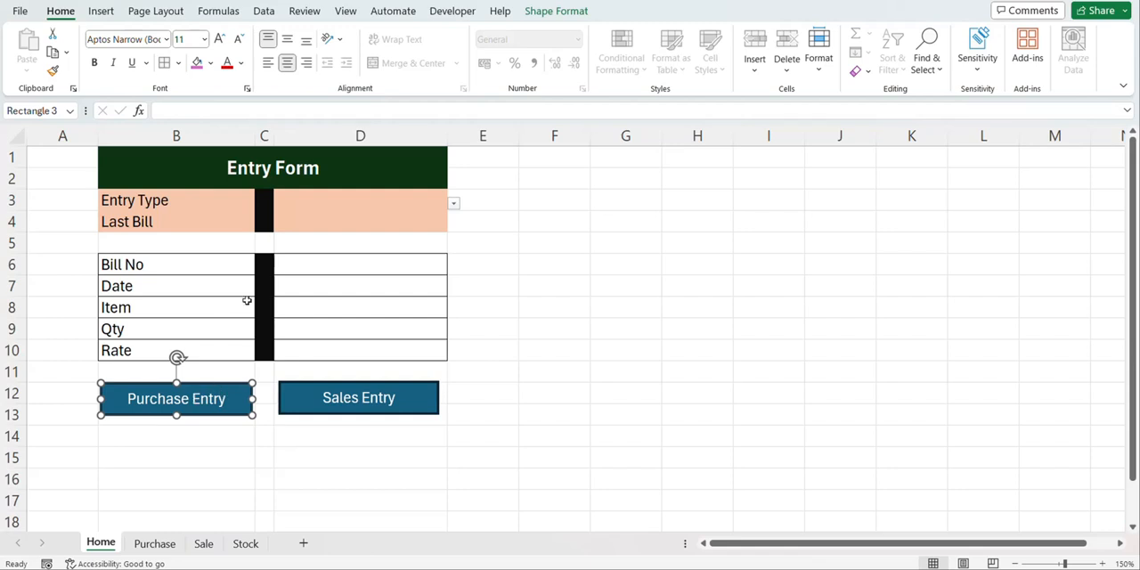
Fill the entry form in D6:D10 with bill number 2, date 10/3/2024, item T shirt, quantity 20 and rate 4000
left_click(345, 259)
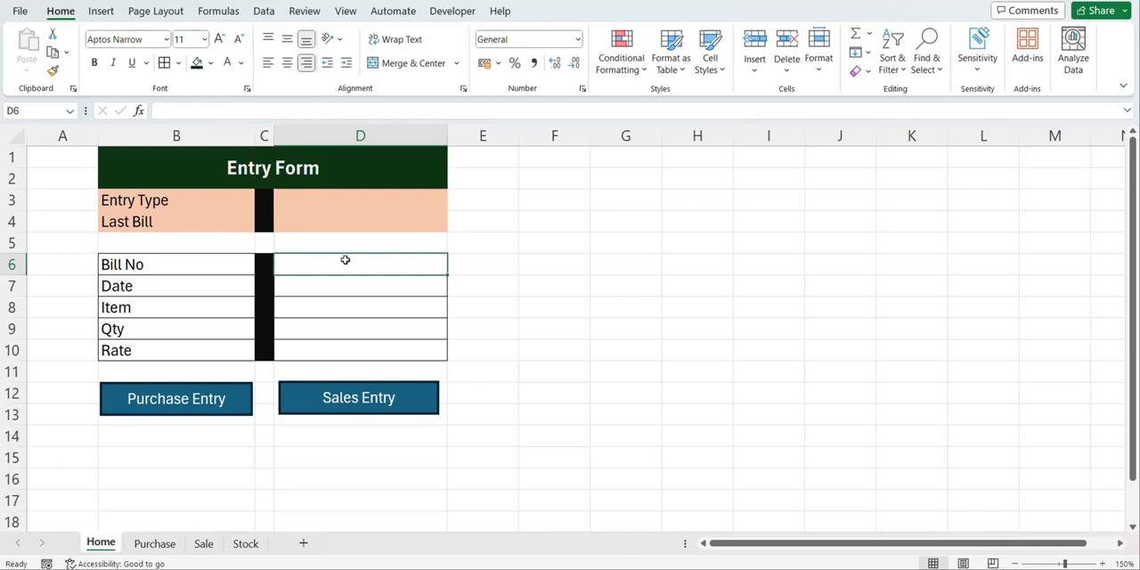
type("2")
key("Return")
type("10")
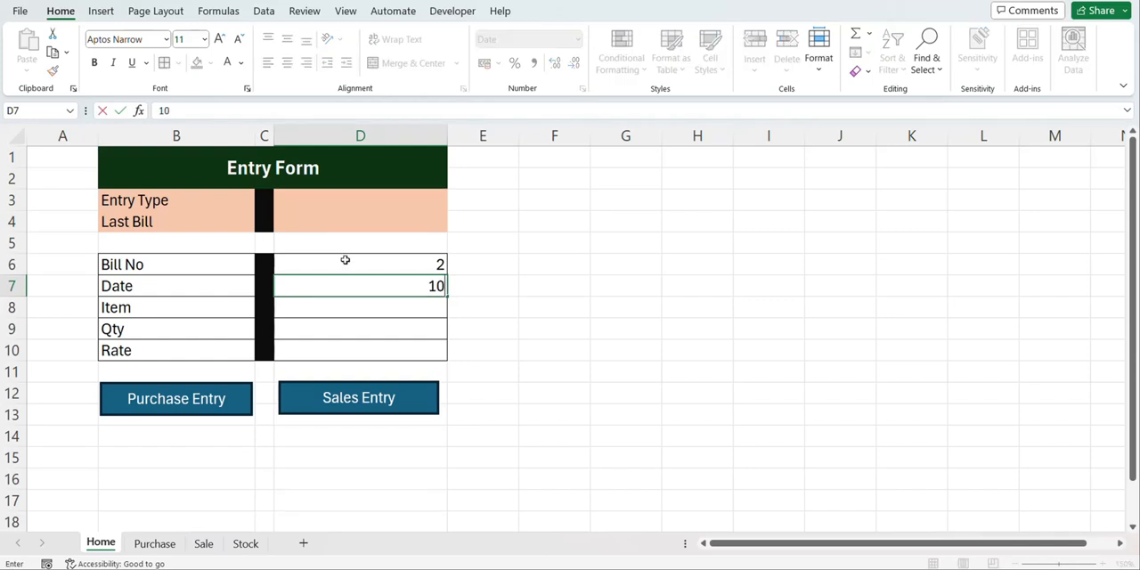
type("/3/2024")
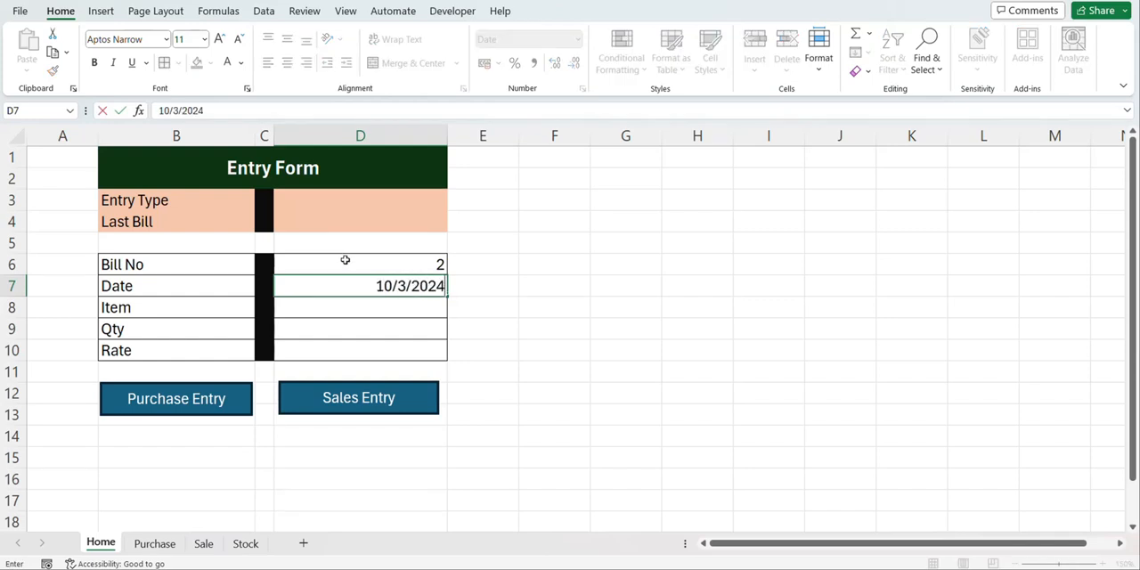
key("Return")
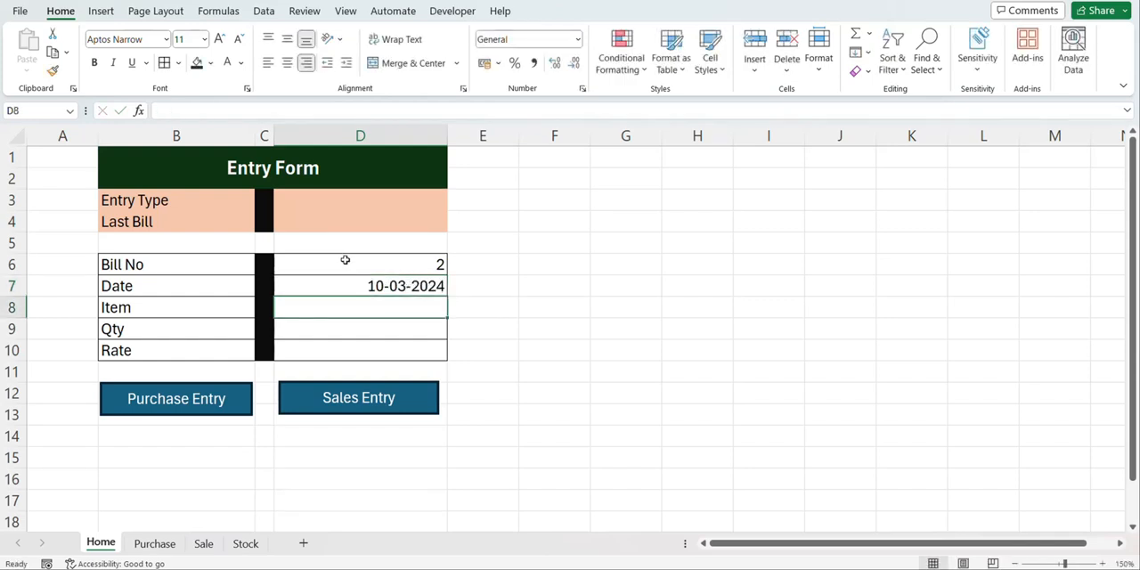
type("T shirt")
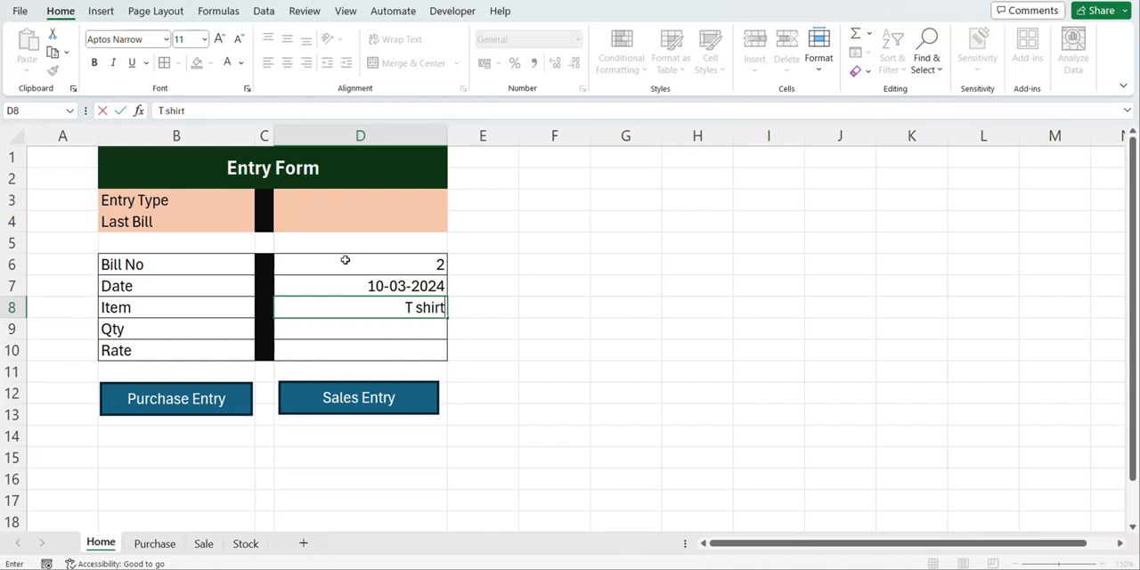
key("Return")
type("20")
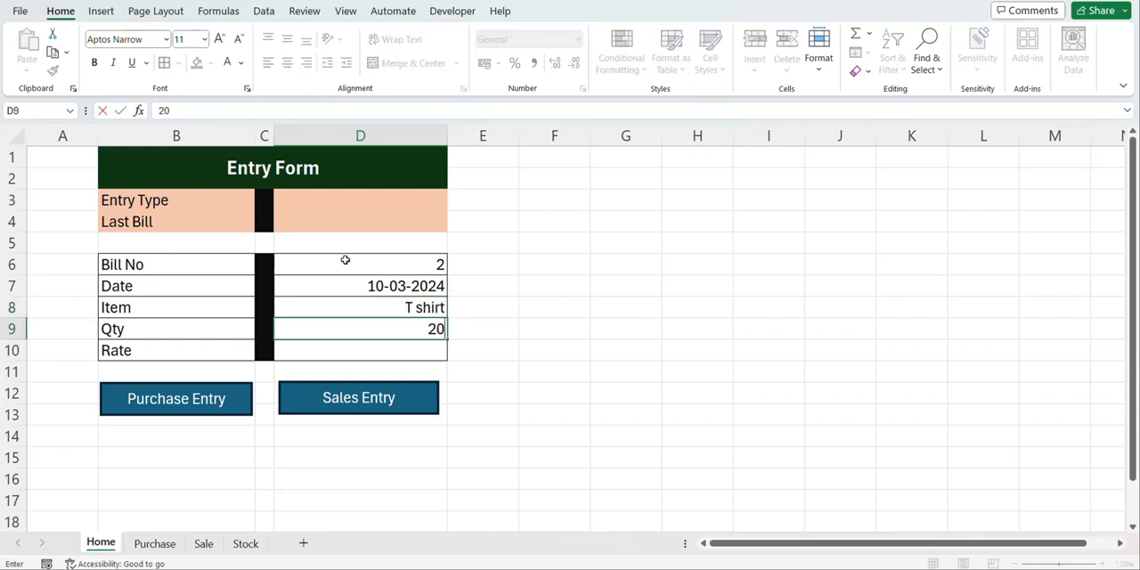
key("Return")
type("4000")
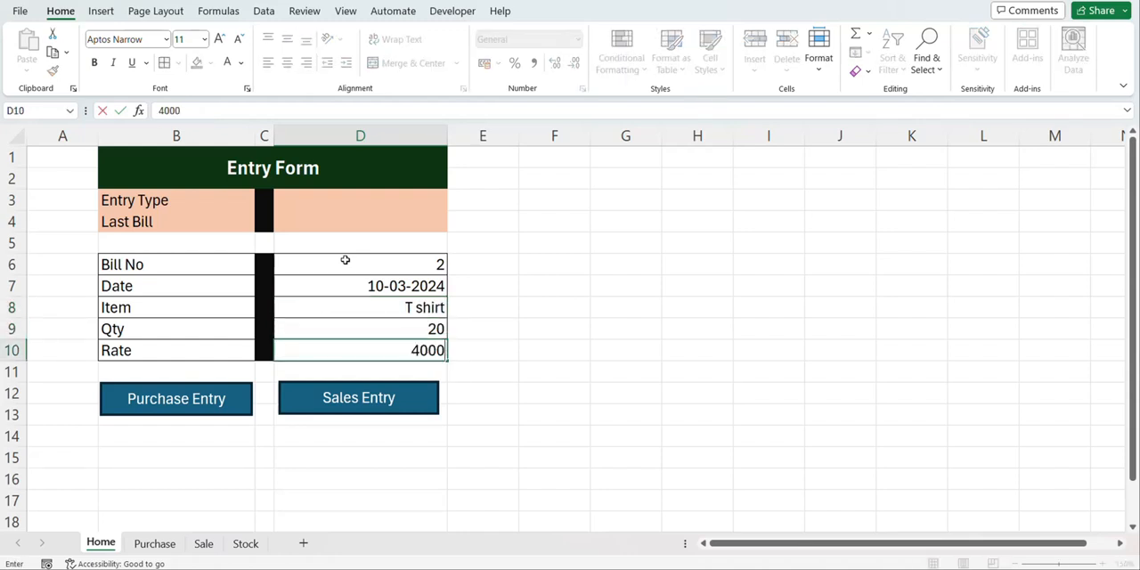
Run the Purchase Entry macro to post the bill 2 record and check the Purchase table
left_click(223, 395)
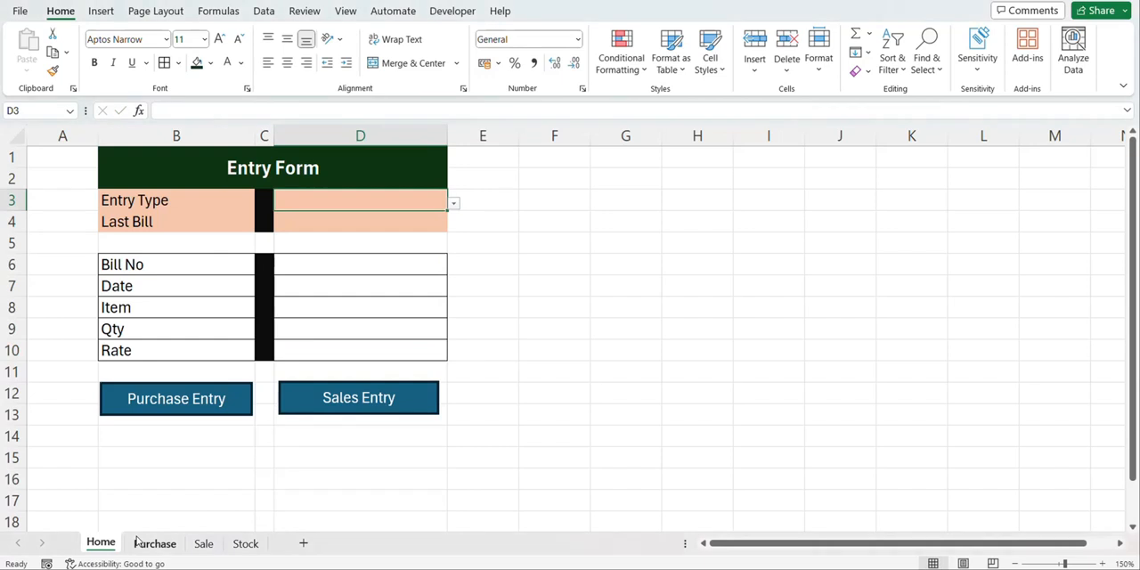
left_click(141, 543)
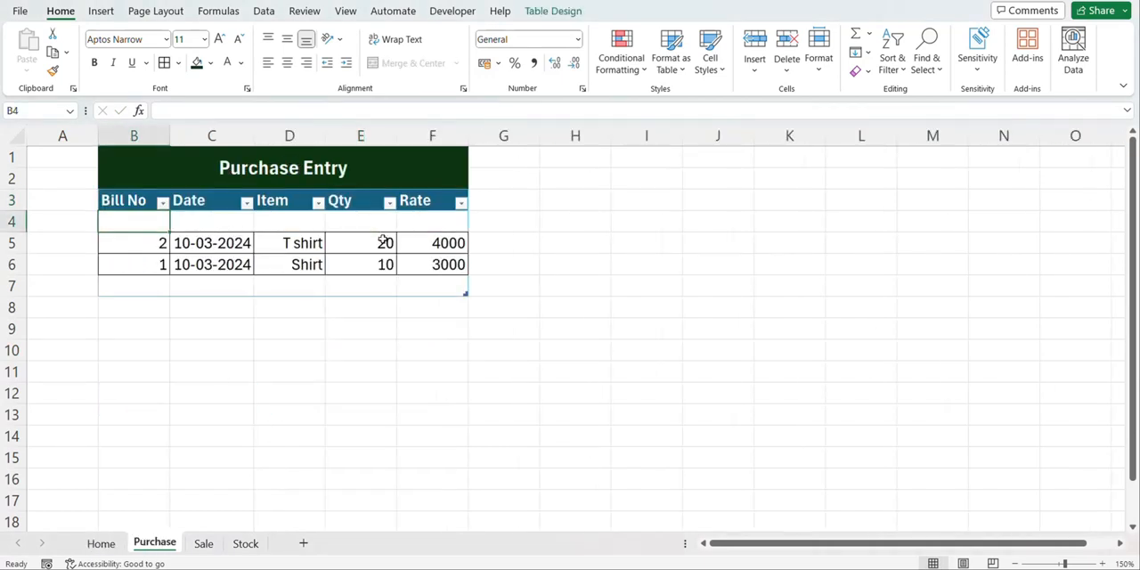
left_click(105, 544)
Fill the Home entry form in D6:D10 with bill number 3, date 10/3/2024, item Shirt, quantity 15 and rate 3000
left_click(293, 259)
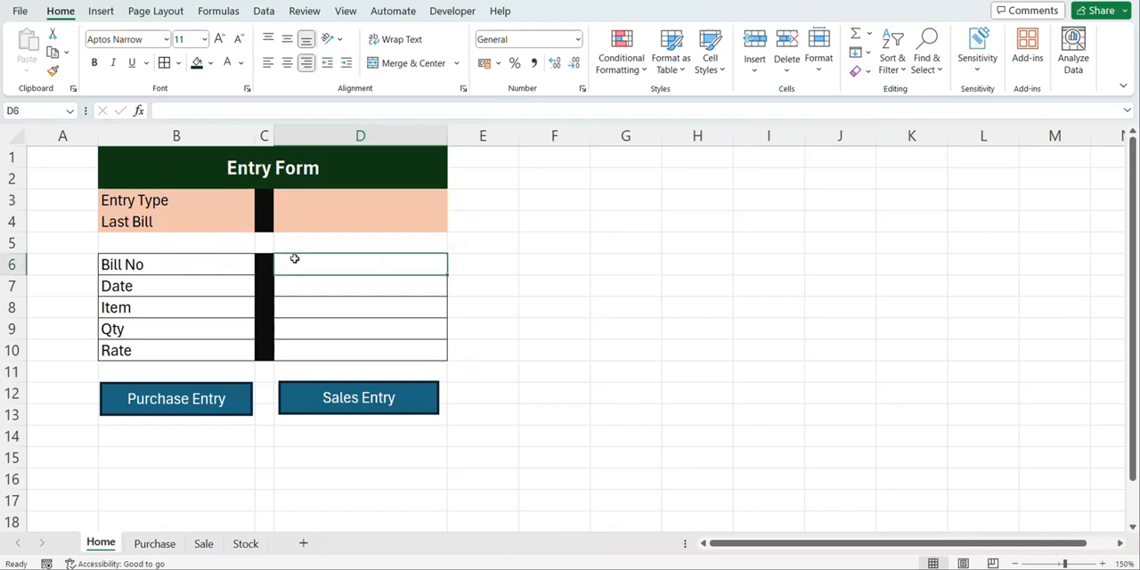
type("3")
key("Return")
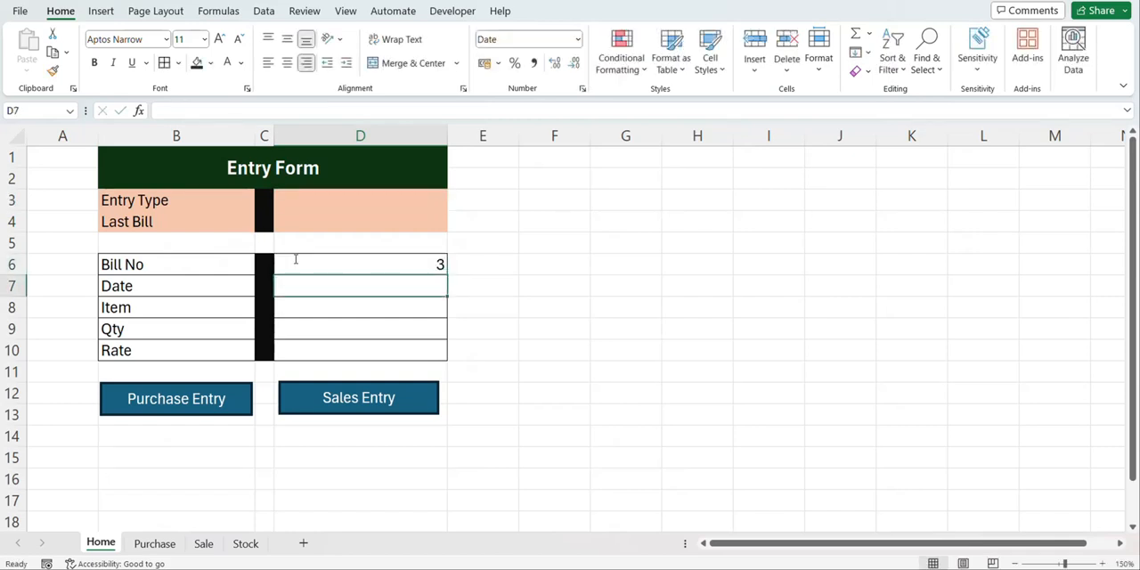
type("10/3/2024")
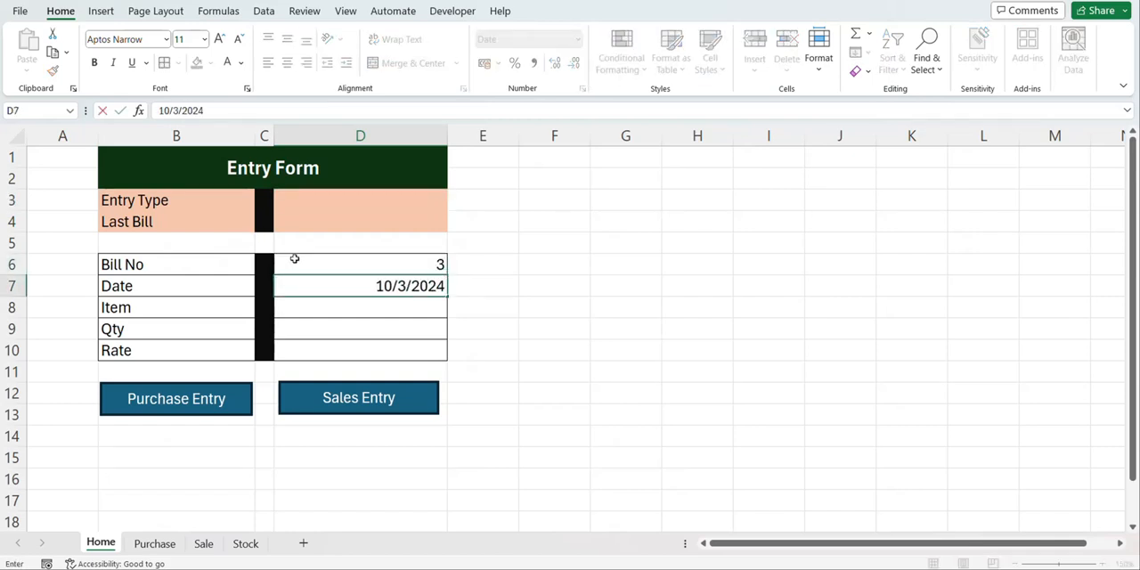
key("Return")
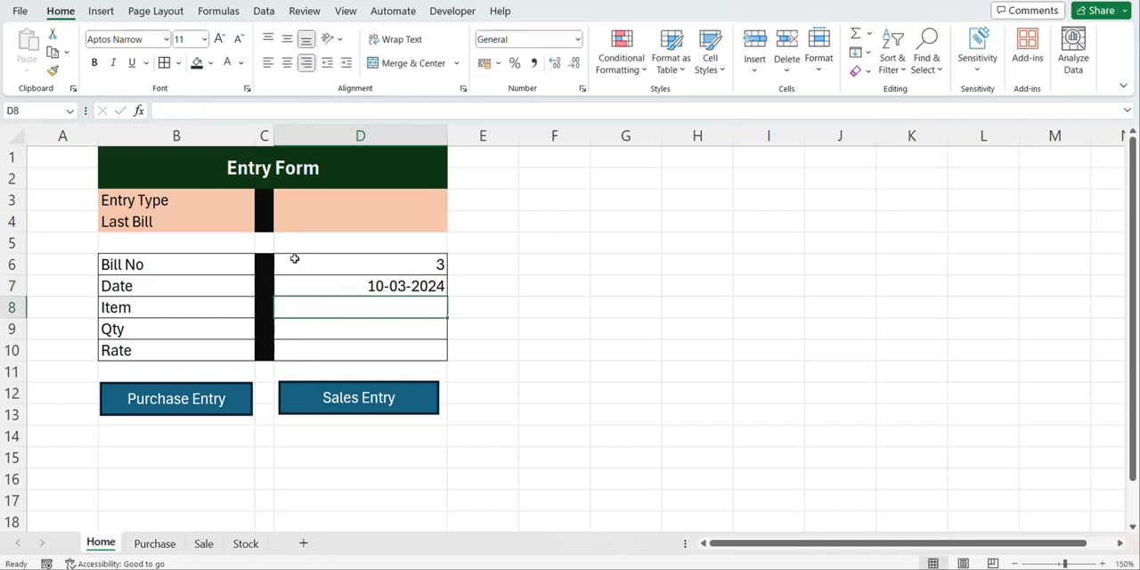
type("Shirt")
key("Return")
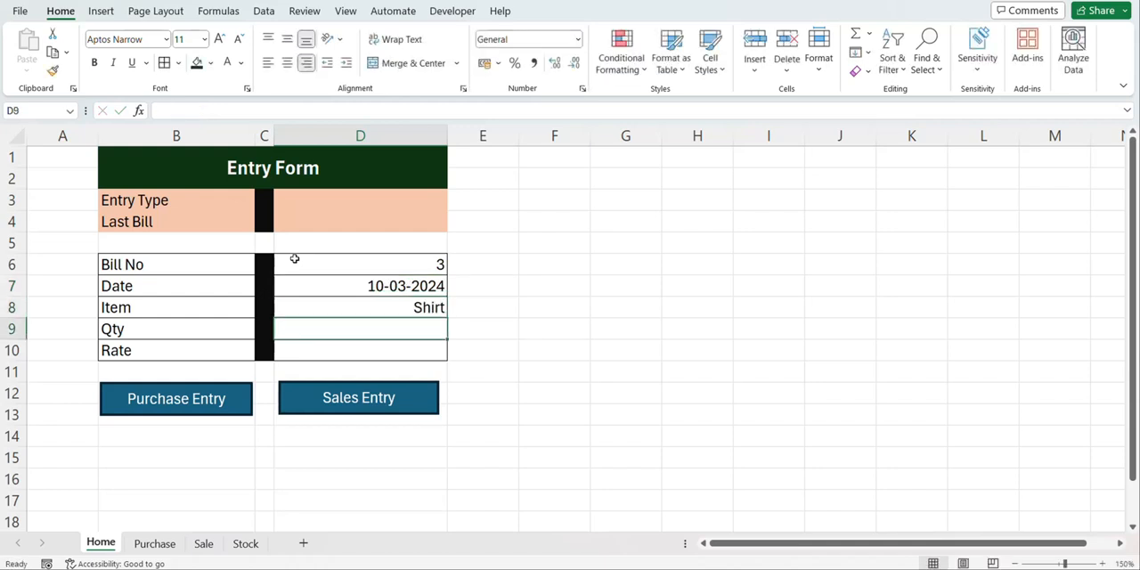
type("15")
key("Return")
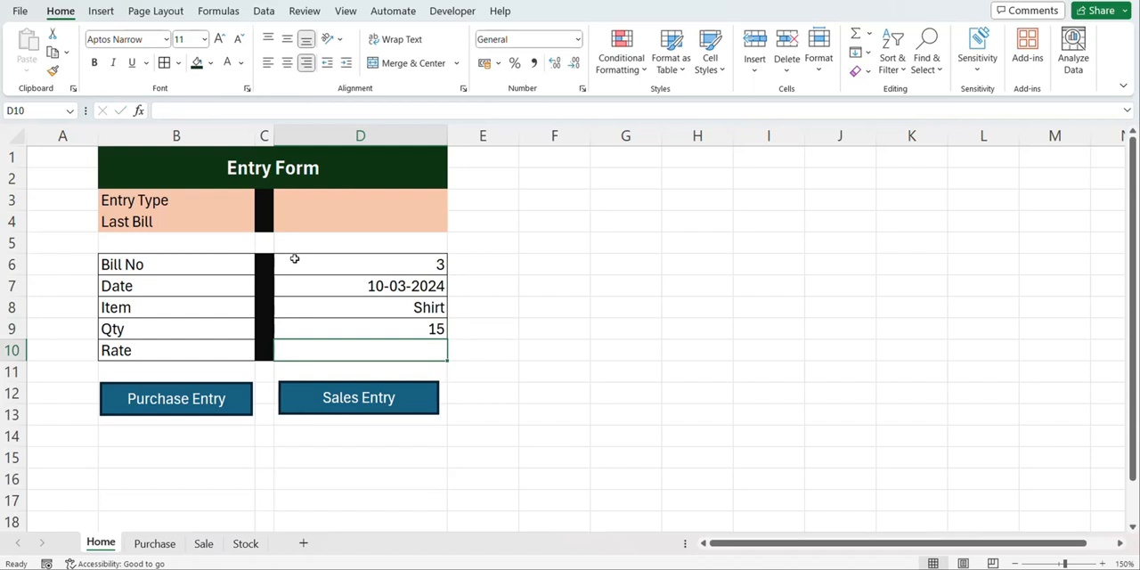
type("3000")
key("Return")
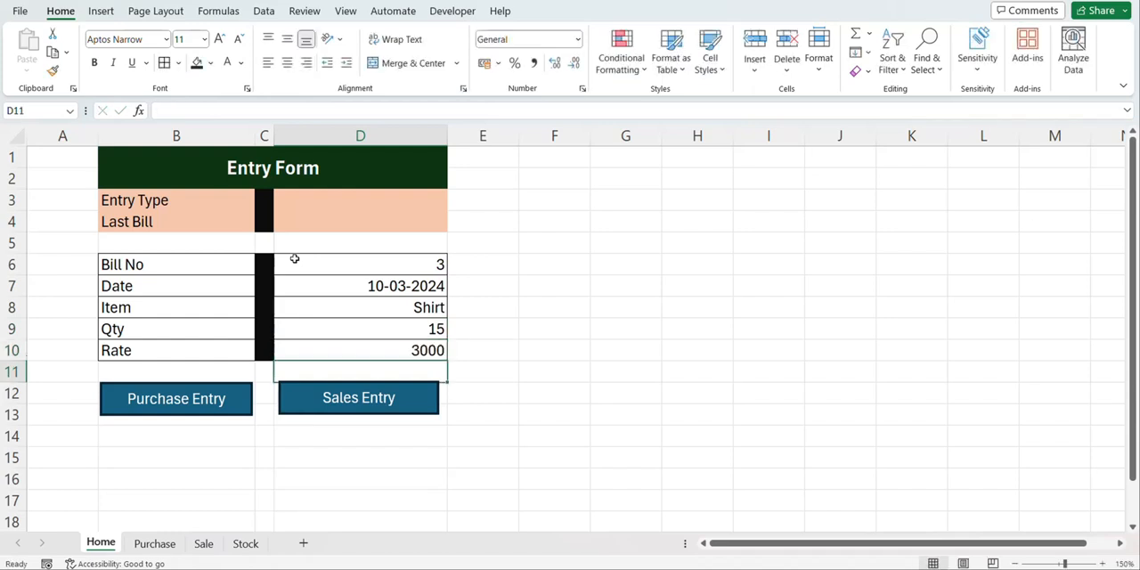
Post the bill 3 record through the Purchase Entry macro and check it in the Purchase table
left_click(215, 397)
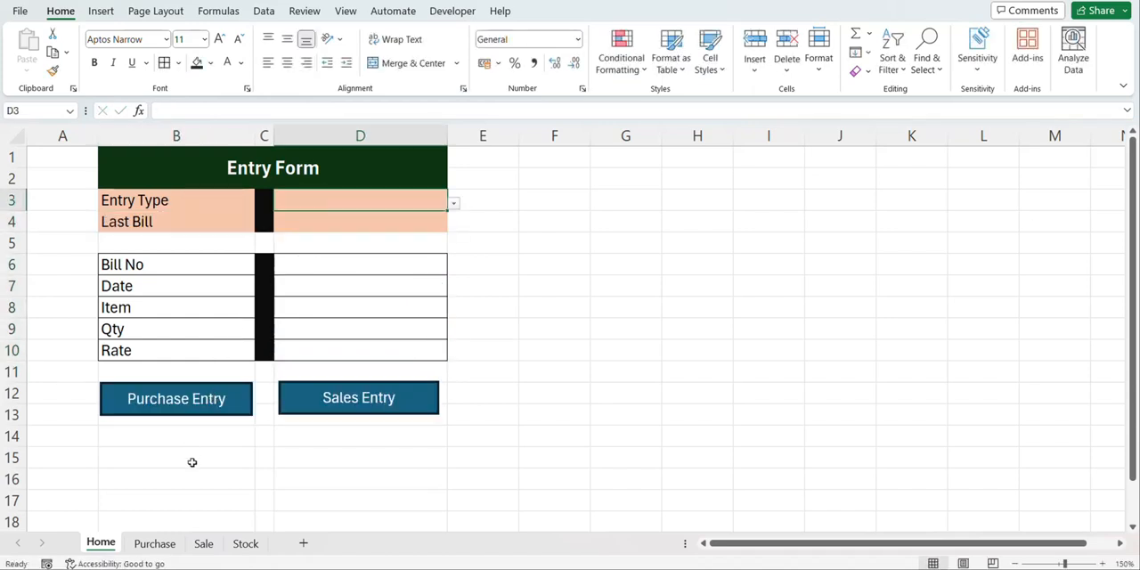
left_click(166, 543)
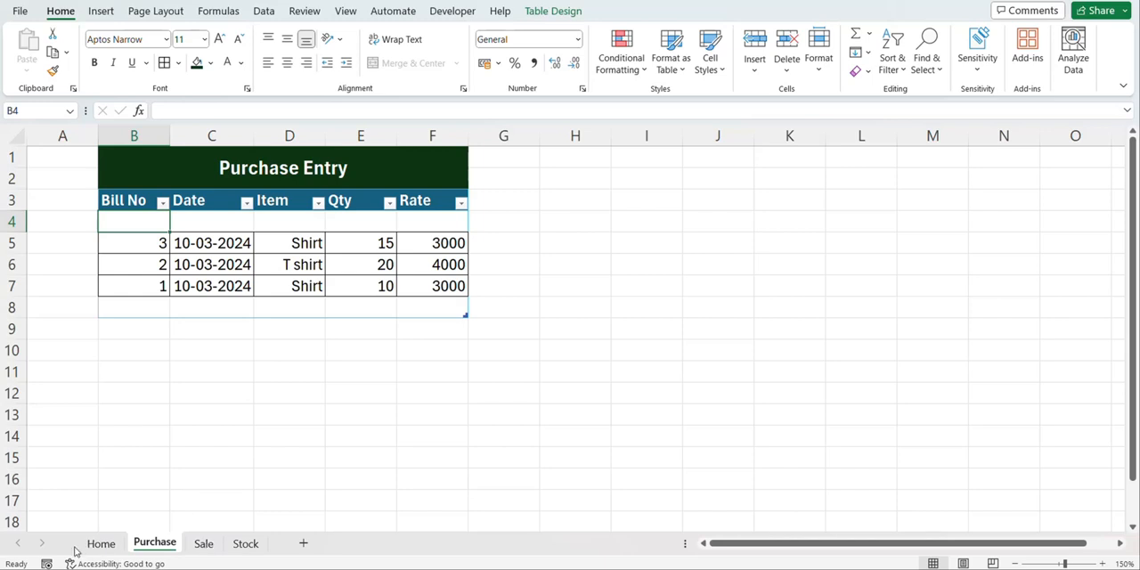
left_click(100, 543)
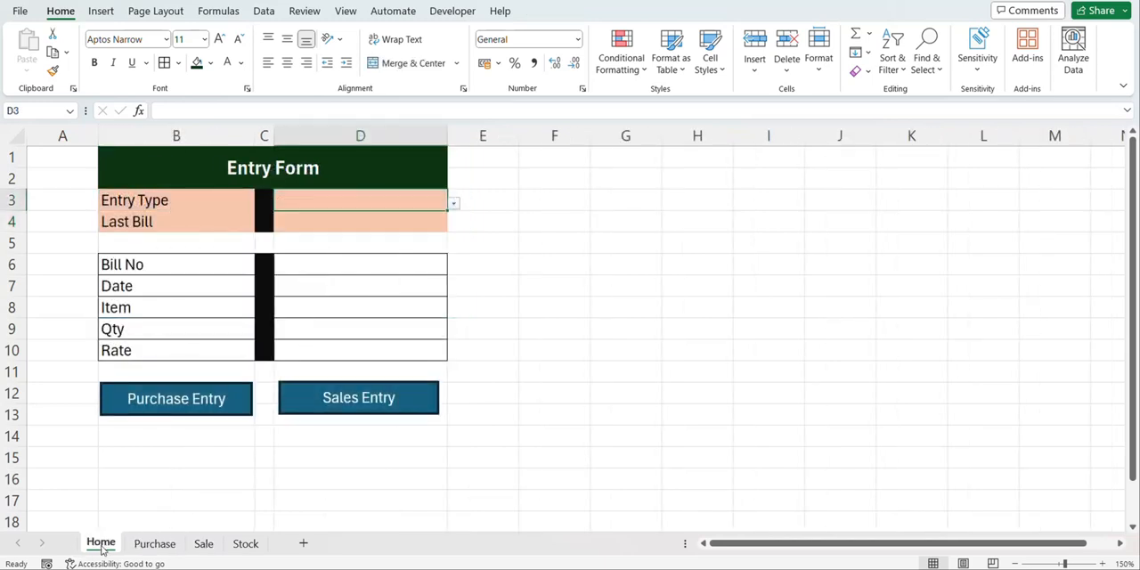
Enter a sales record in D6:D10 of the Home form: bill number 1, date 10/3/2024, item Shirt, quantity 4 and rate 1200
left_click(454, 15)
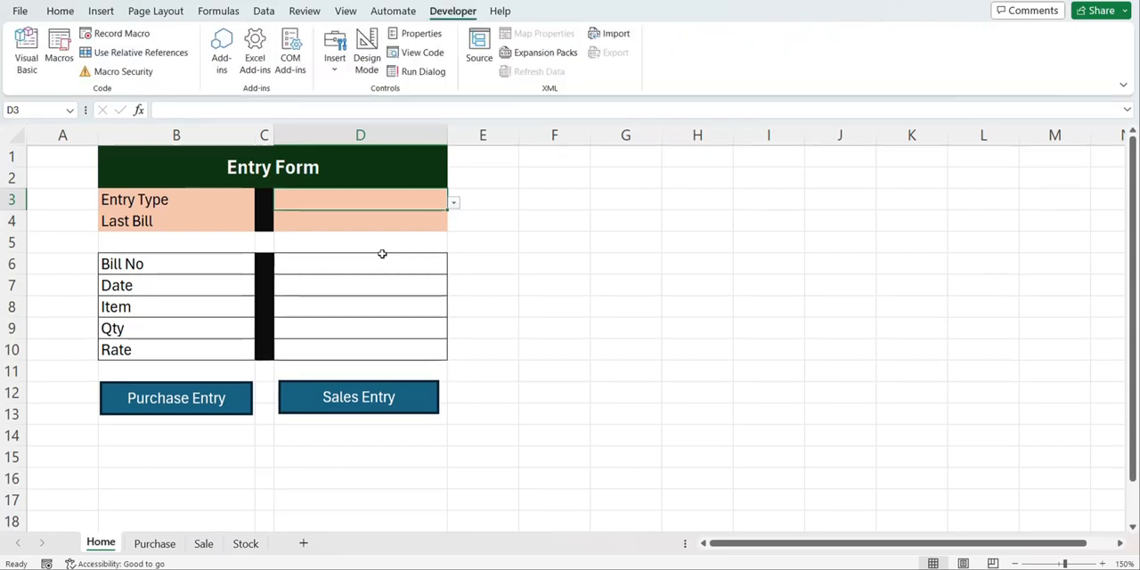
left_click(371, 267)
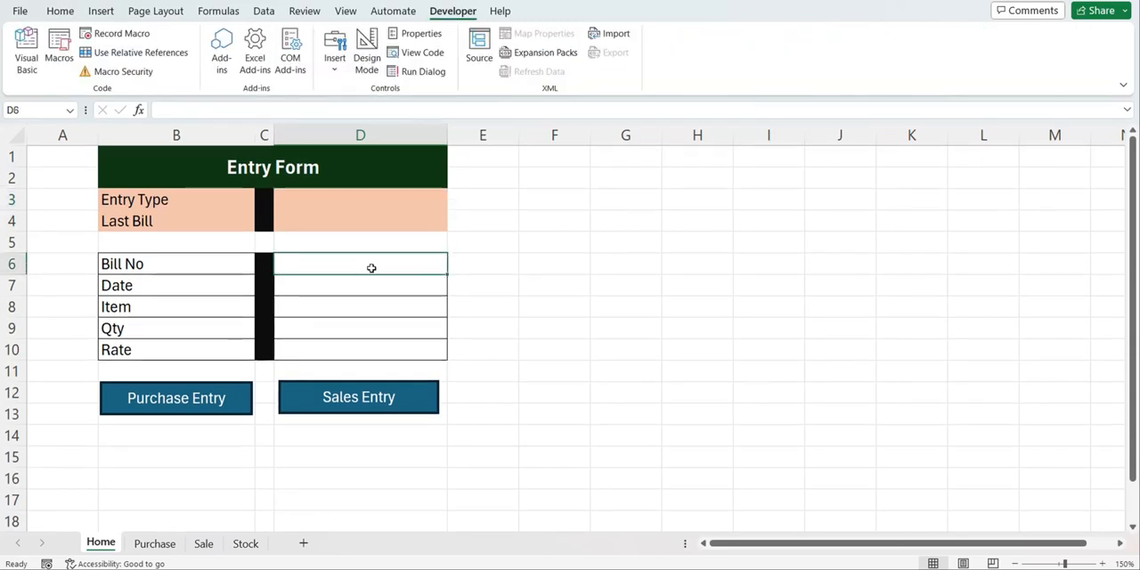
type("1")
key("Return")
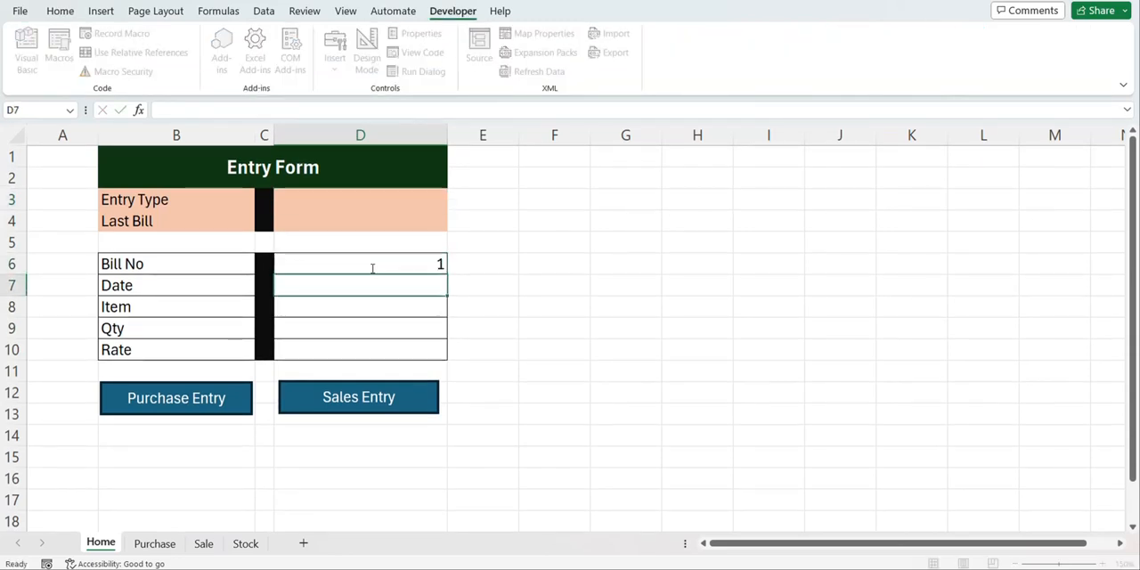
type("10/3/")
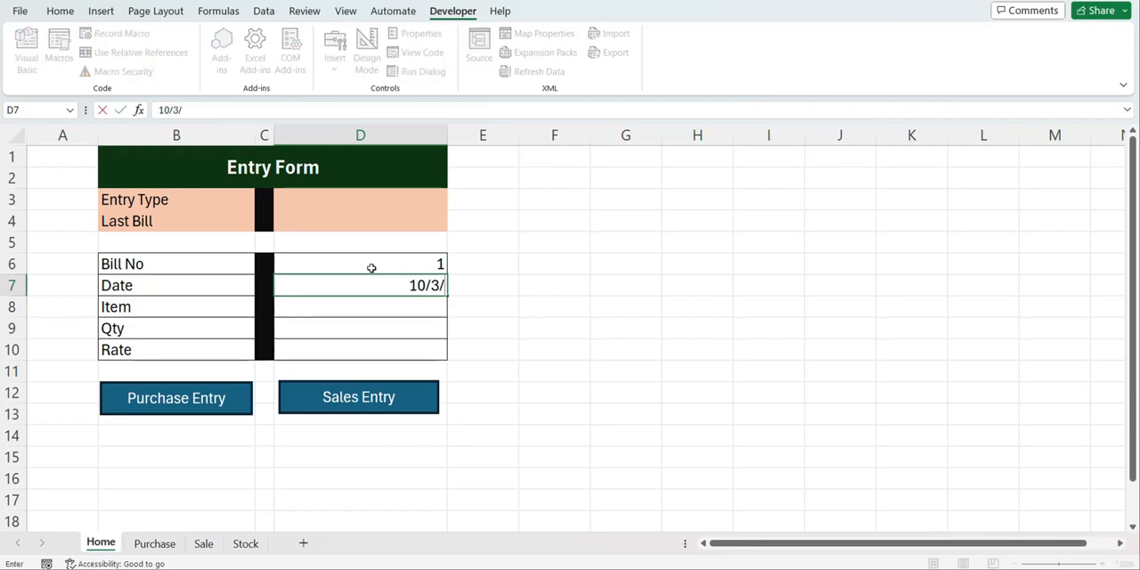
type("2023")
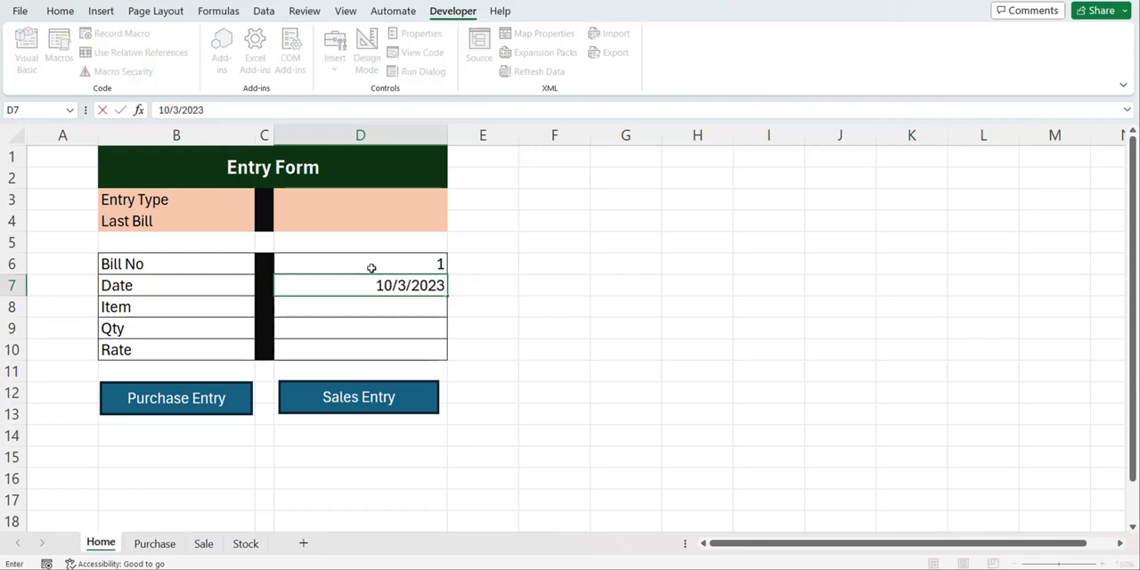
key("BackSpace")
type("4")
key("Return")
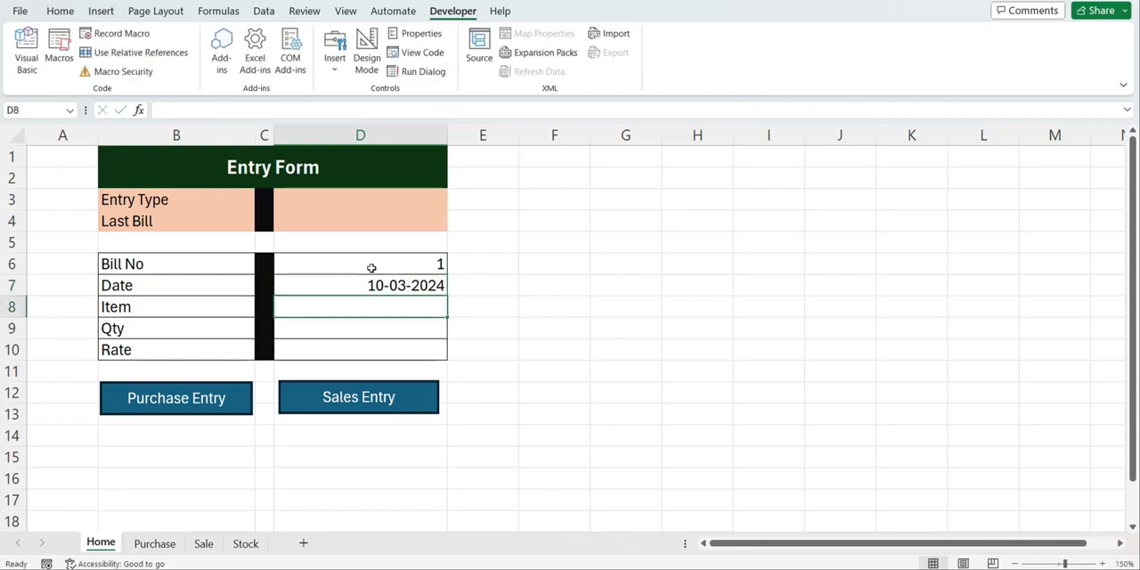
type("Shirt")
key("Return")
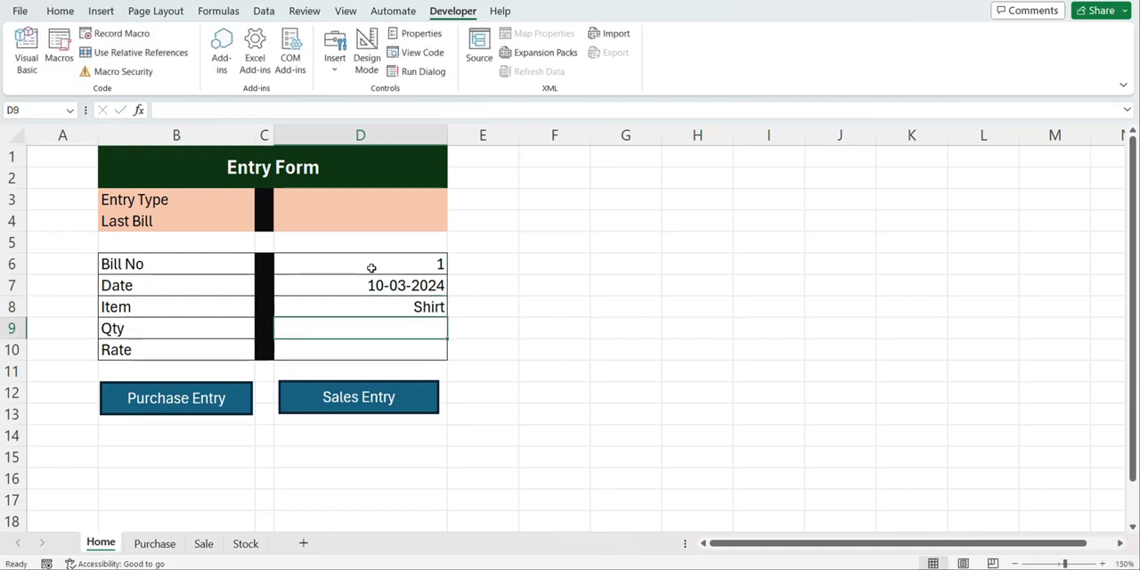
type("4")
key("Return")
type("1200")
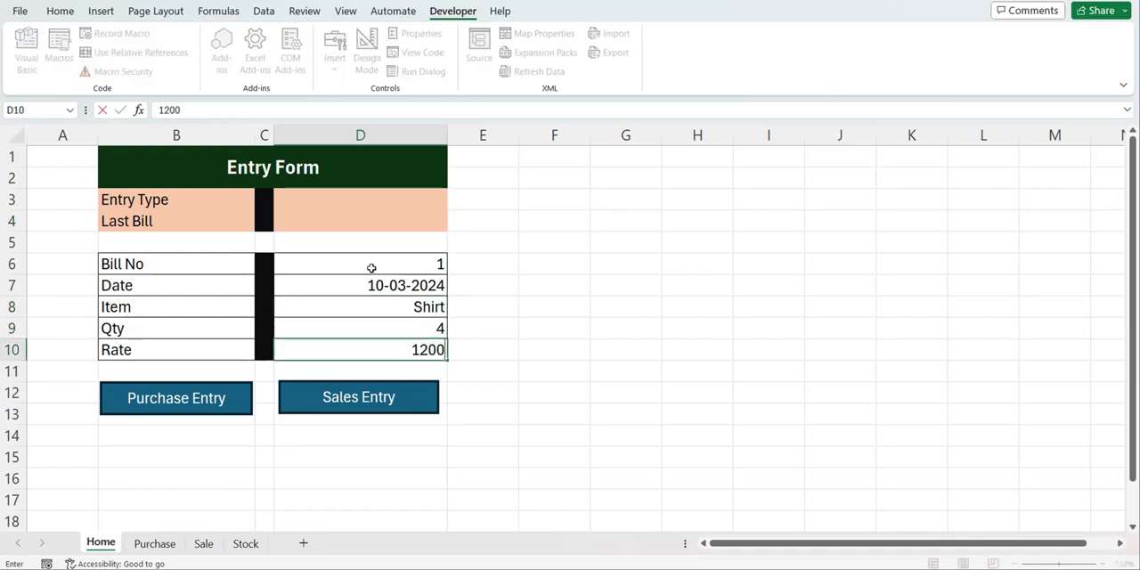
left_click(371, 267)
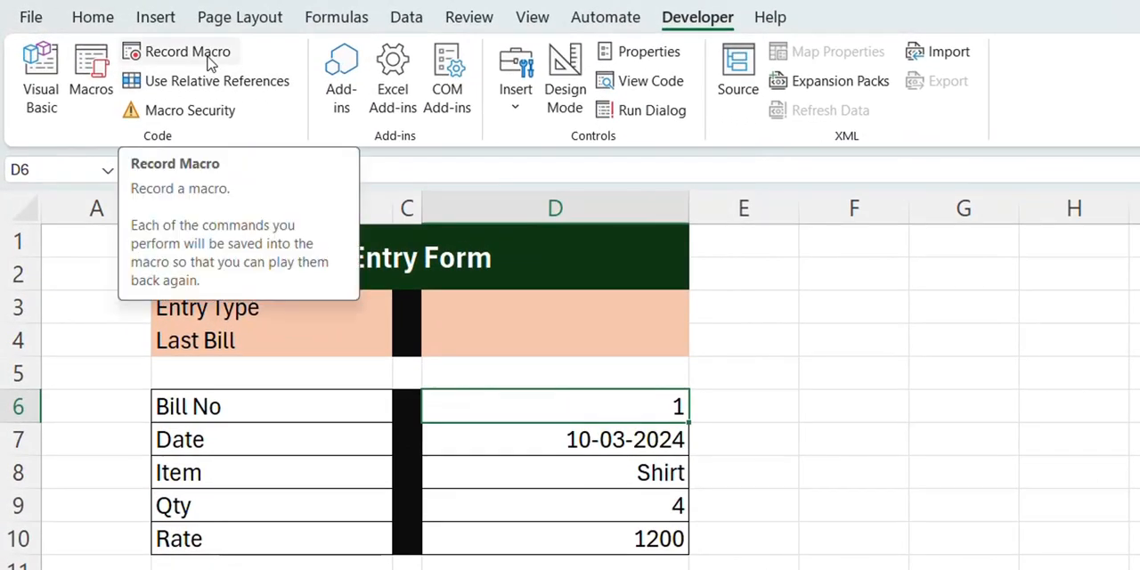
Start recording a macro named Sales, stored in this workbook
left_click(211, 61)
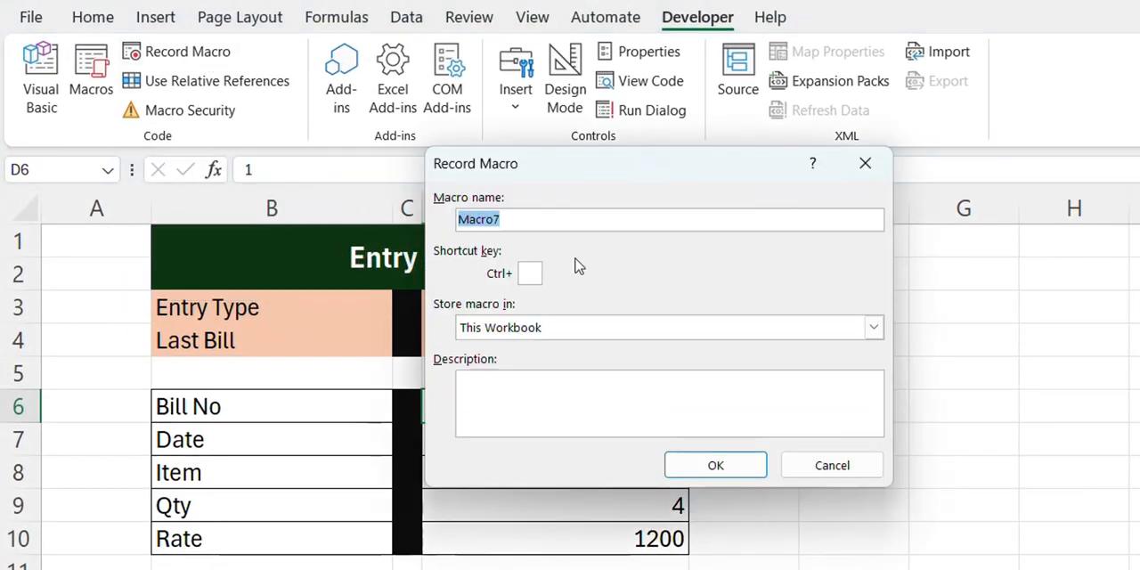
type("Sales")
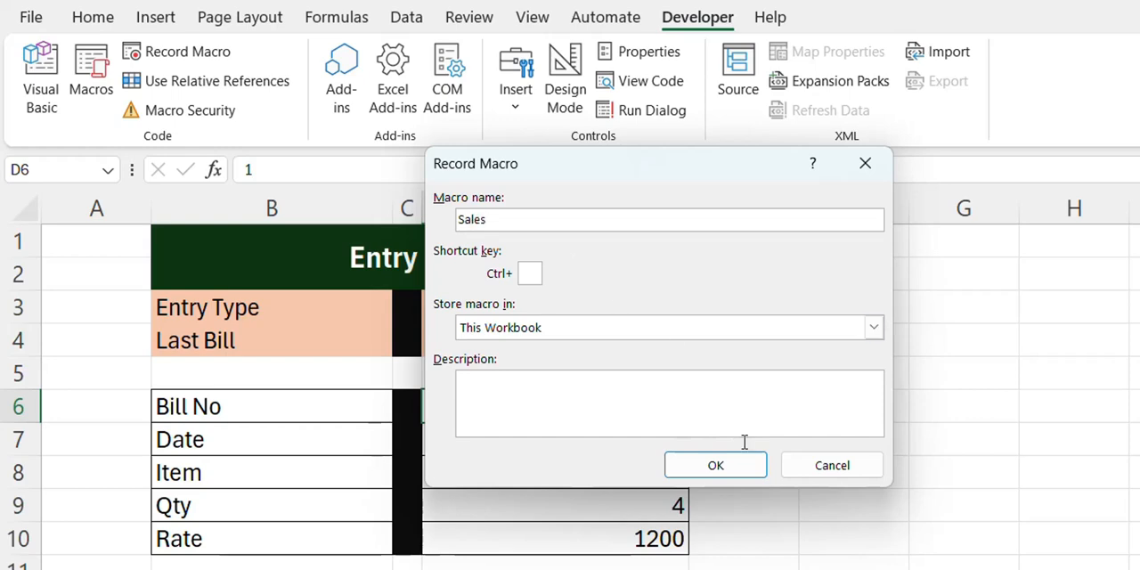
left_click(736, 467)
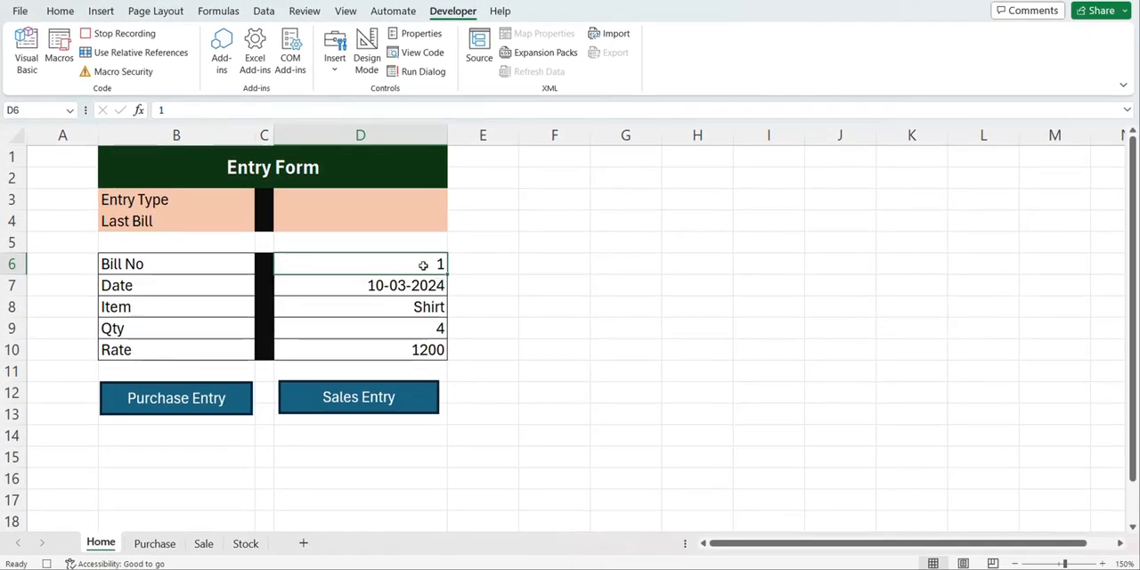
Copy the form entries in D6:D10 and paste them transposed into row 4 of the Sale table, starting at B4
left_click_drag(423, 264, 418, 347)
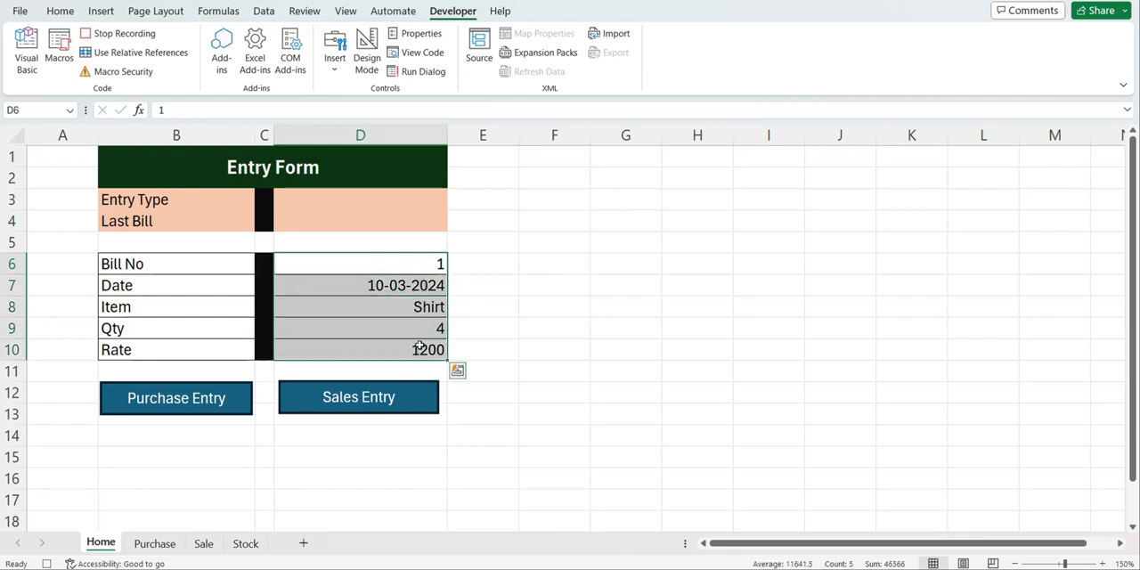
key("ctrl+c")
left_click(204, 543)
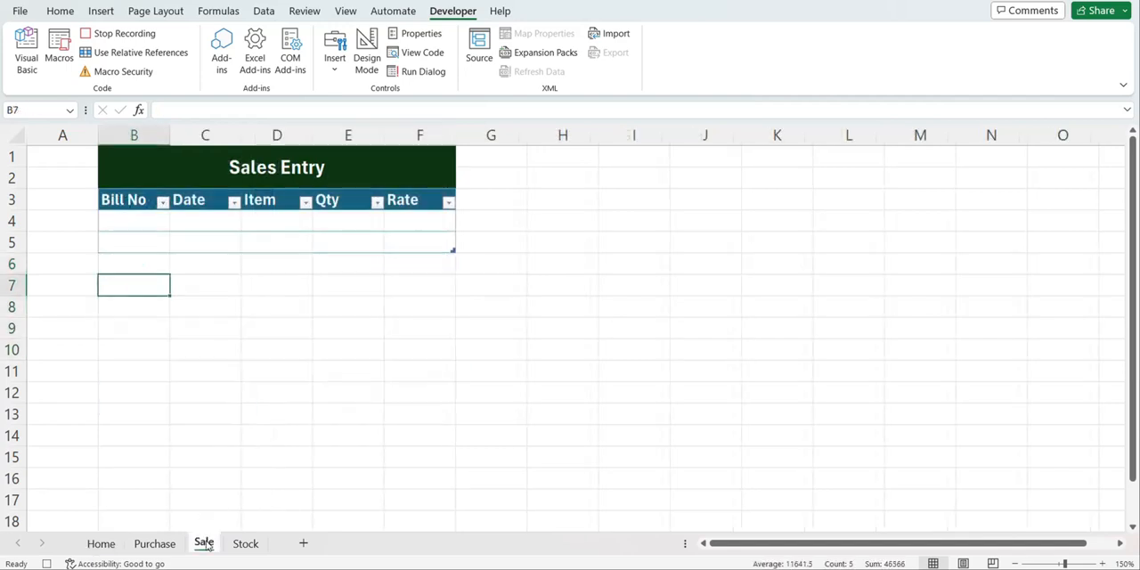
left_click(142, 223)
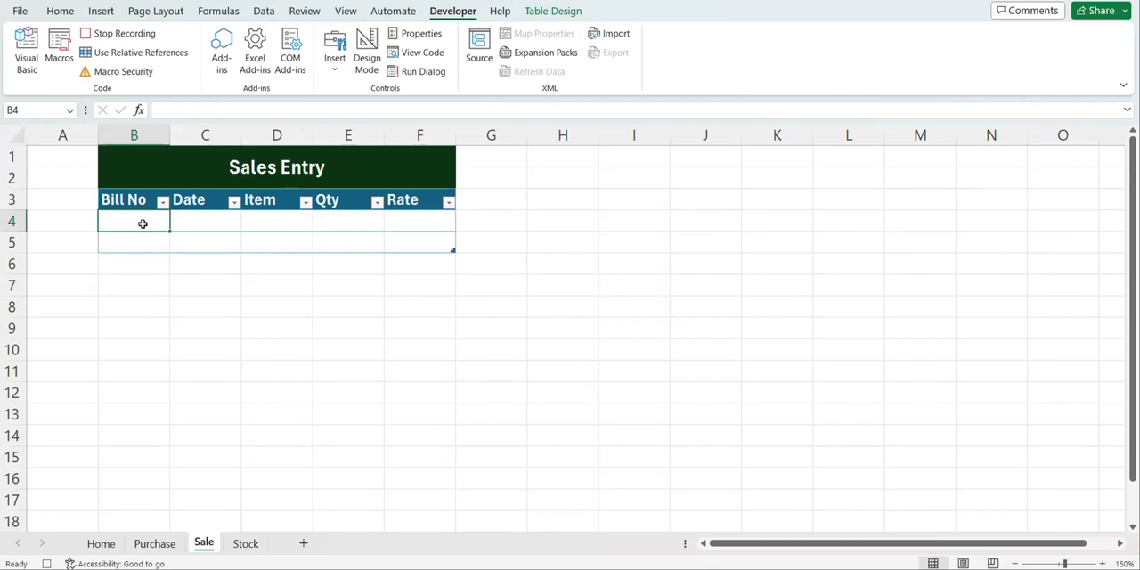
key("alt")
key("h")
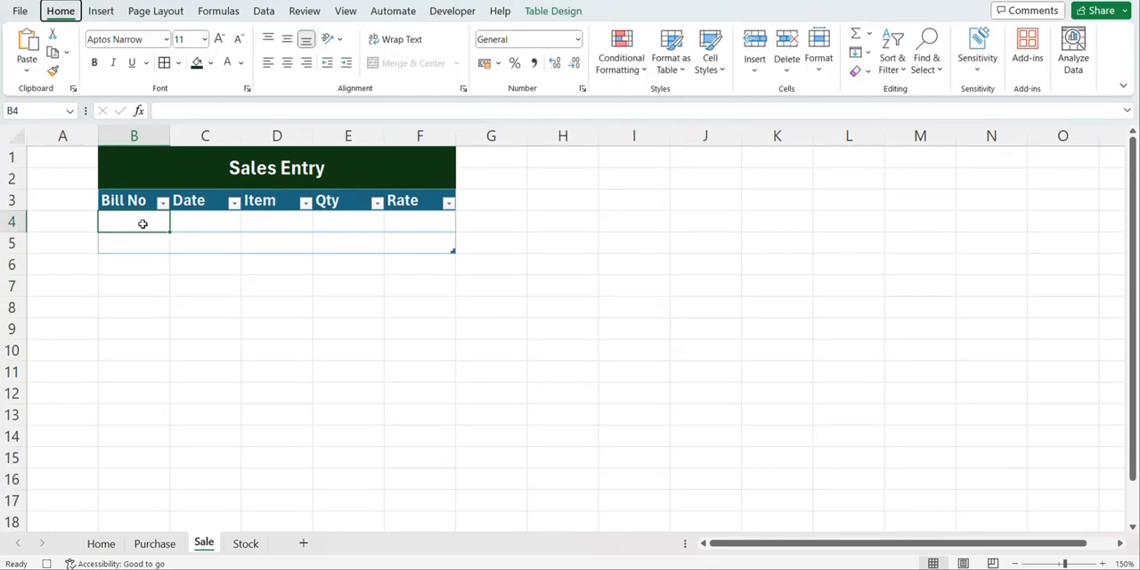
key("v")
key("t")
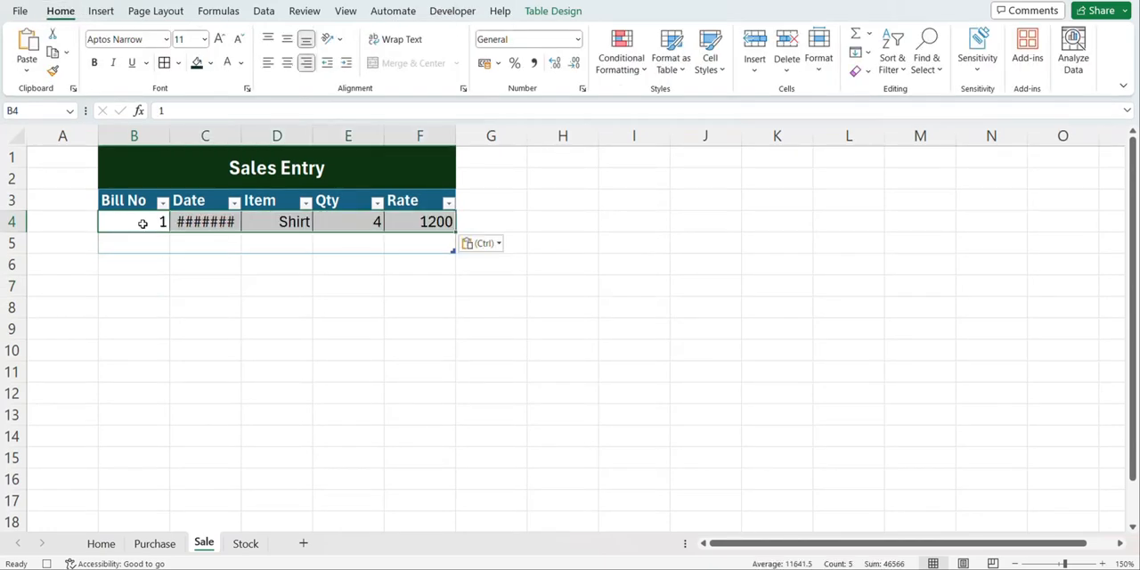
Insert a new table row above the pasted entry in row 4 of the Sale table
left_click(143, 223)
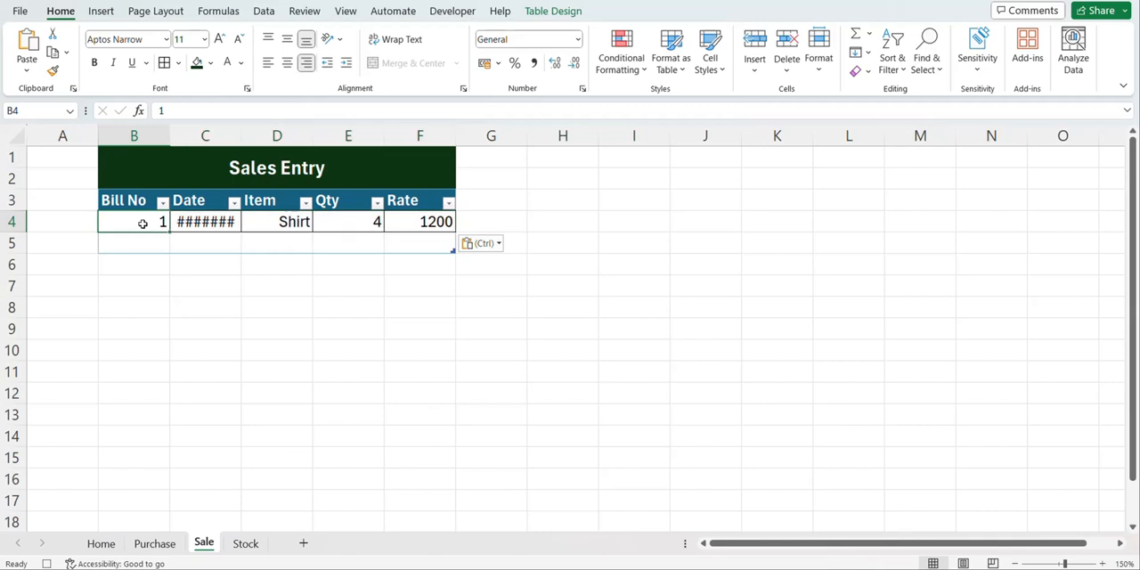
right_click(142, 224)
mouse_move(206, 229)
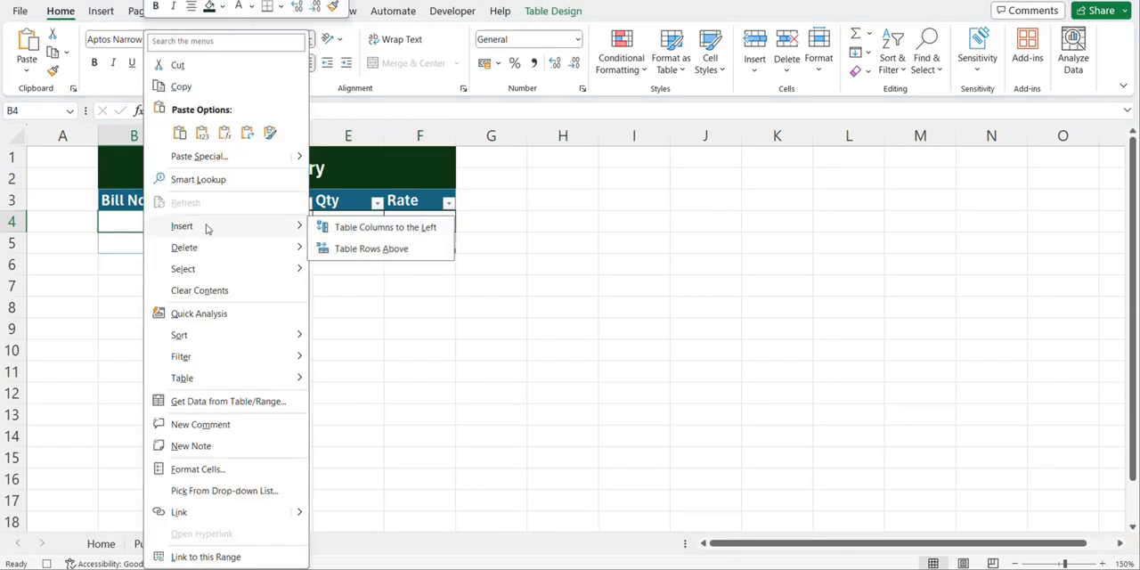
left_click(373, 252)
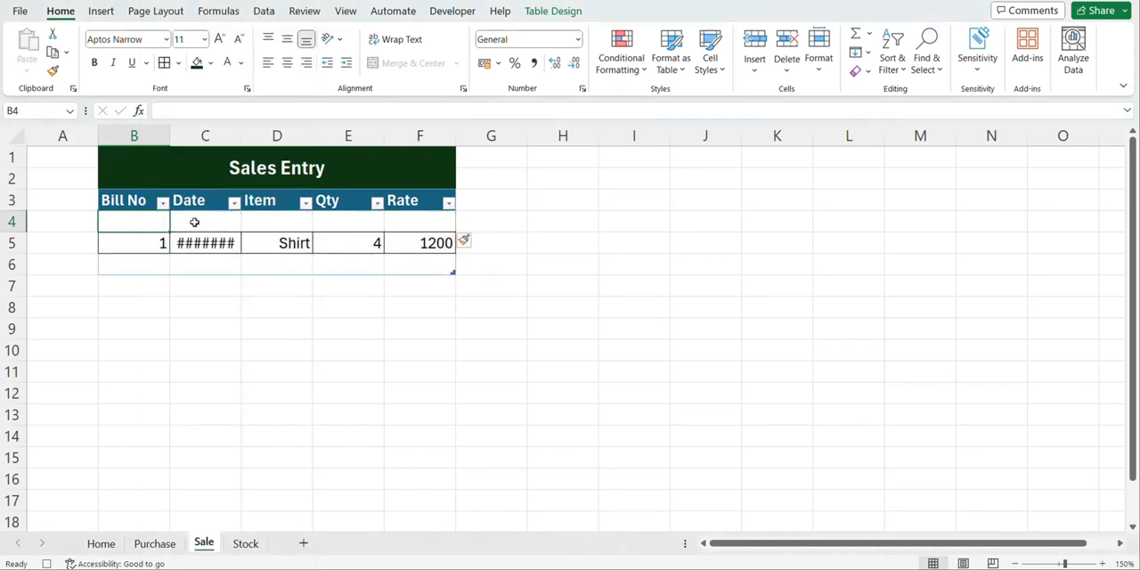
Clear the sales record from D6:D10 on the Home sheet and select the Entry Type cell D3
left_click(106, 544)
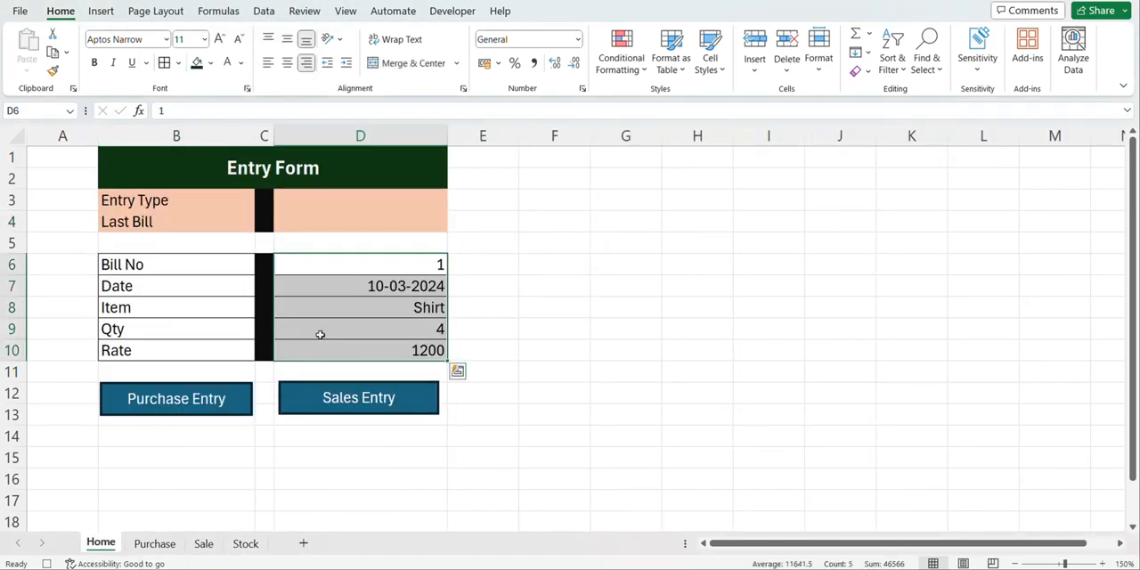
key("Delete")
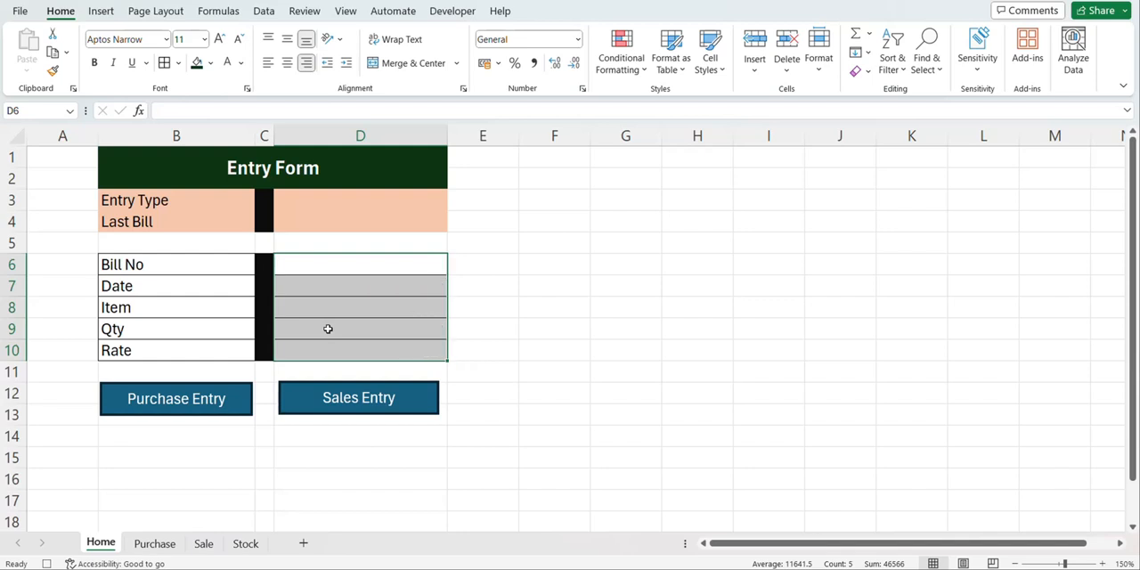
left_click(354, 198)
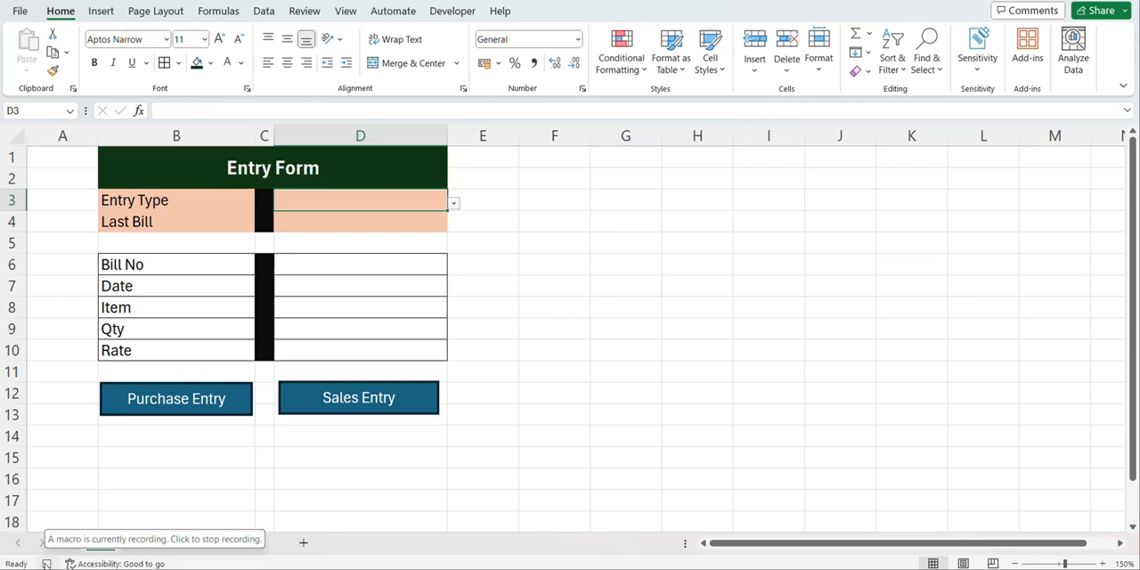
Stop recording the Sales macro and assign it to the Sales Entry button on the Home sheet
left_click(46, 564)
left_click(364, 398)
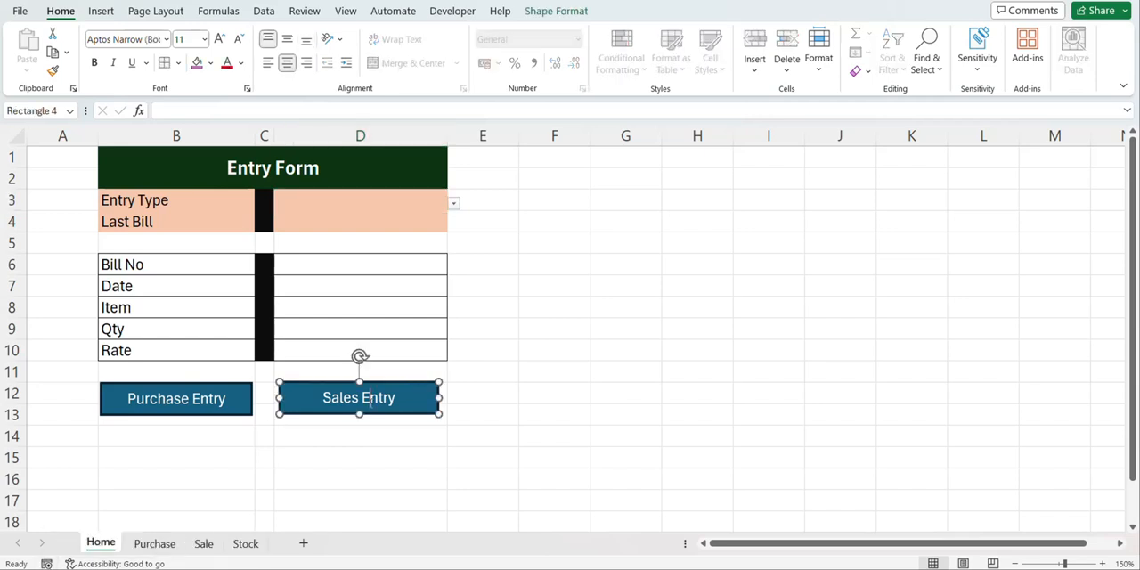
right_click(370, 398)
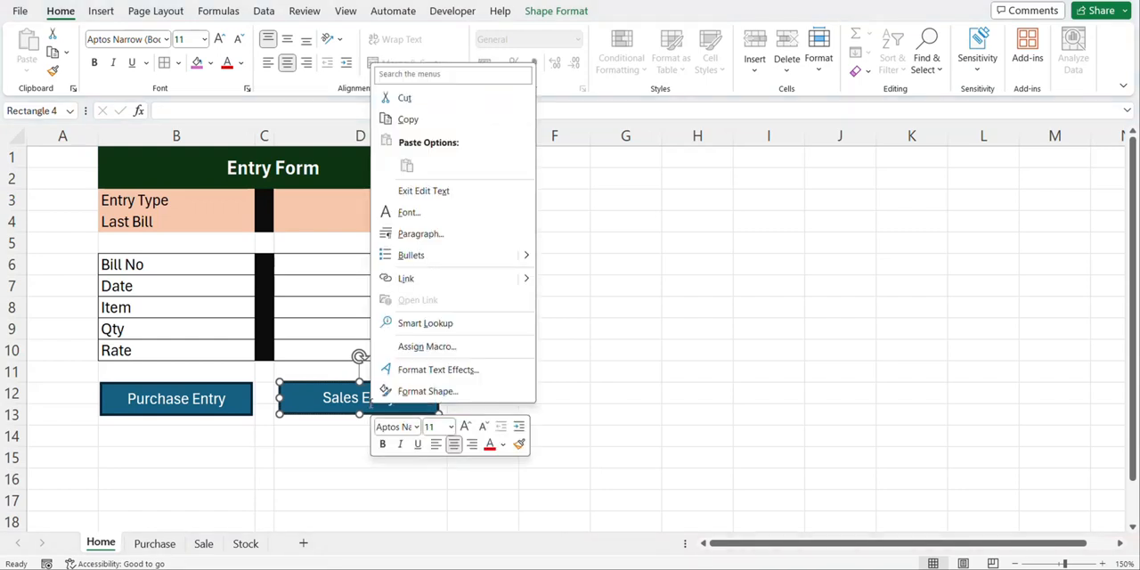
left_click(433, 355)
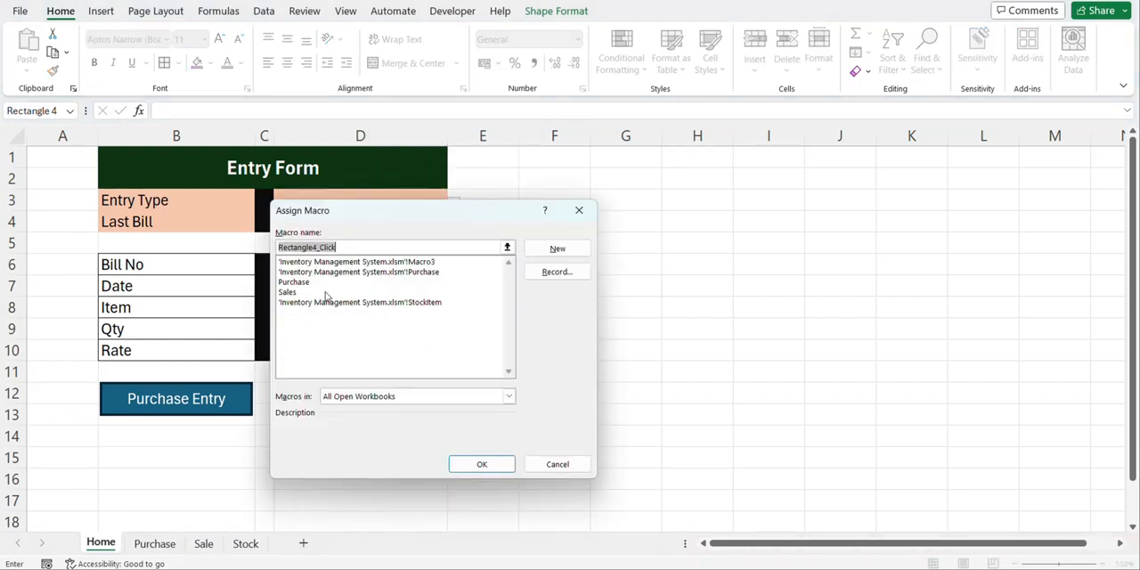
left_click(326, 293)
left_click(481, 464)
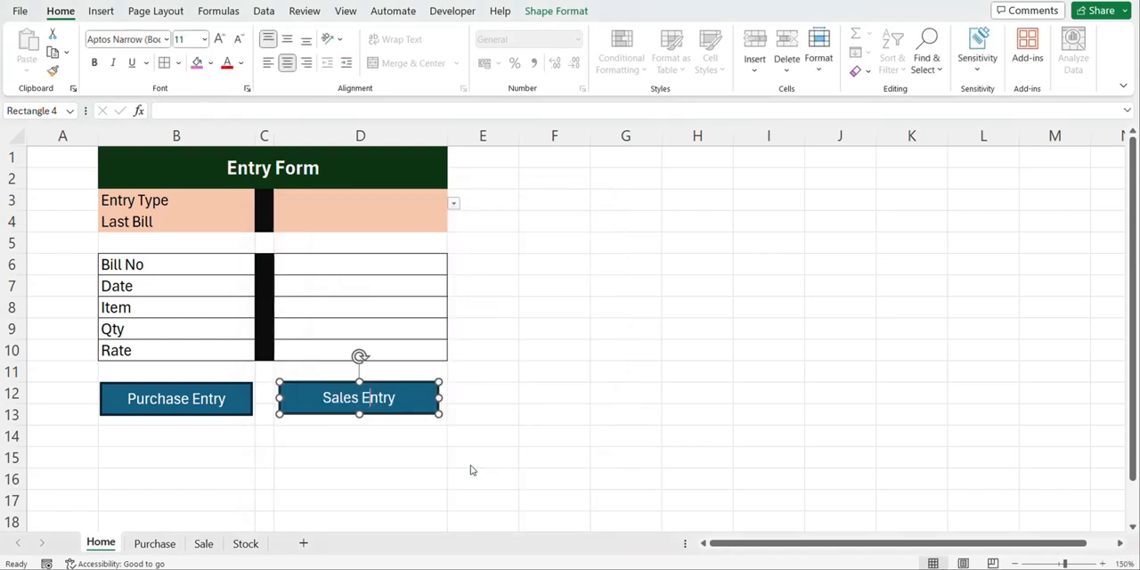
Fill the entry form with Bill No 2, Date 10-03-2024, Item T shirt, Qty 2 and Rate 500
left_click(395, 267)
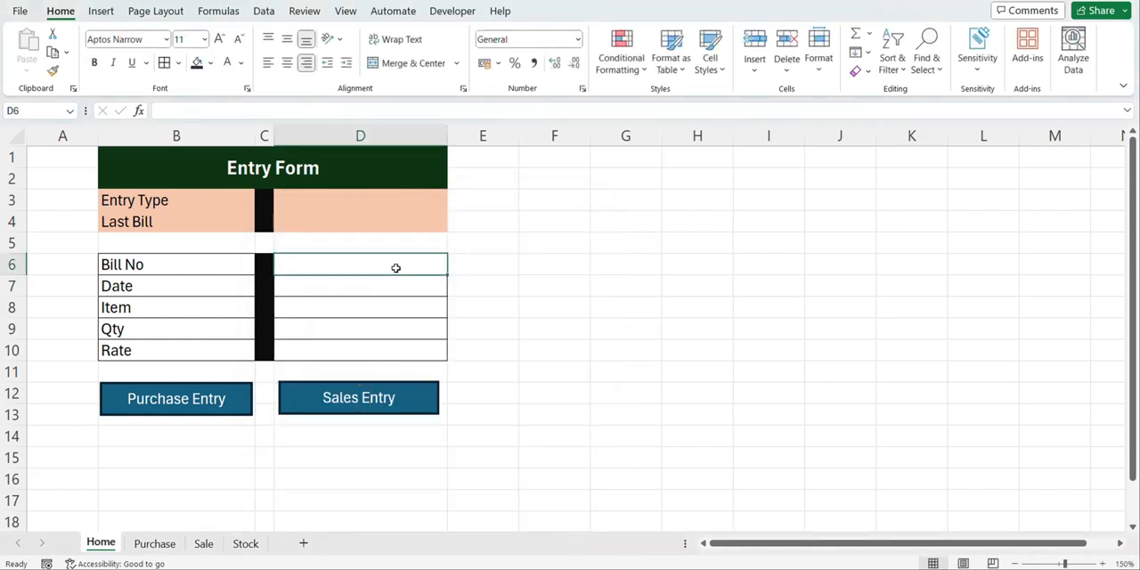
type("2")
key("Return")
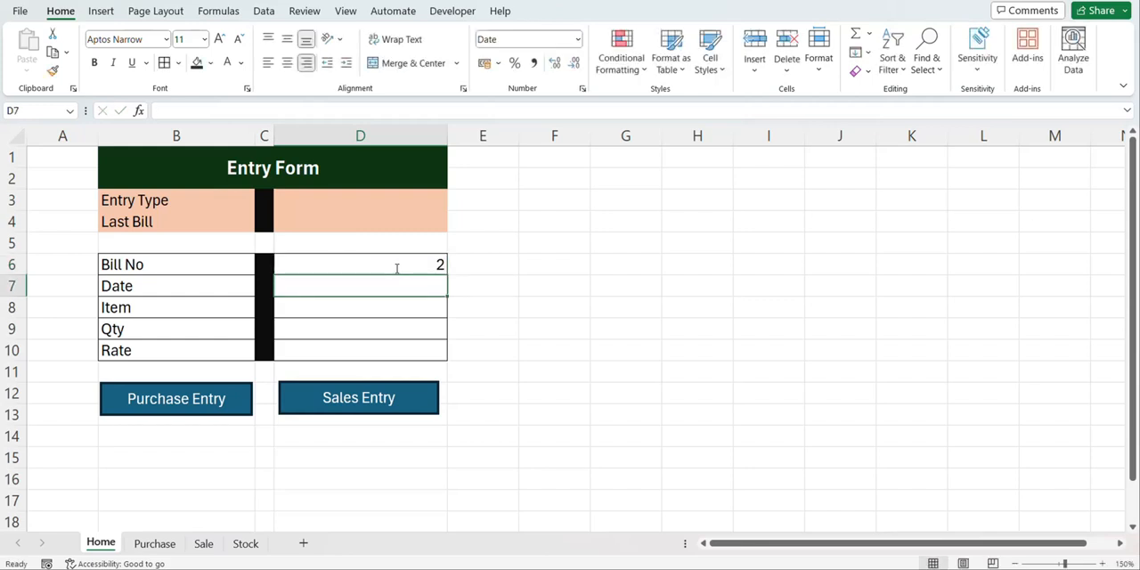
type("T shirt")
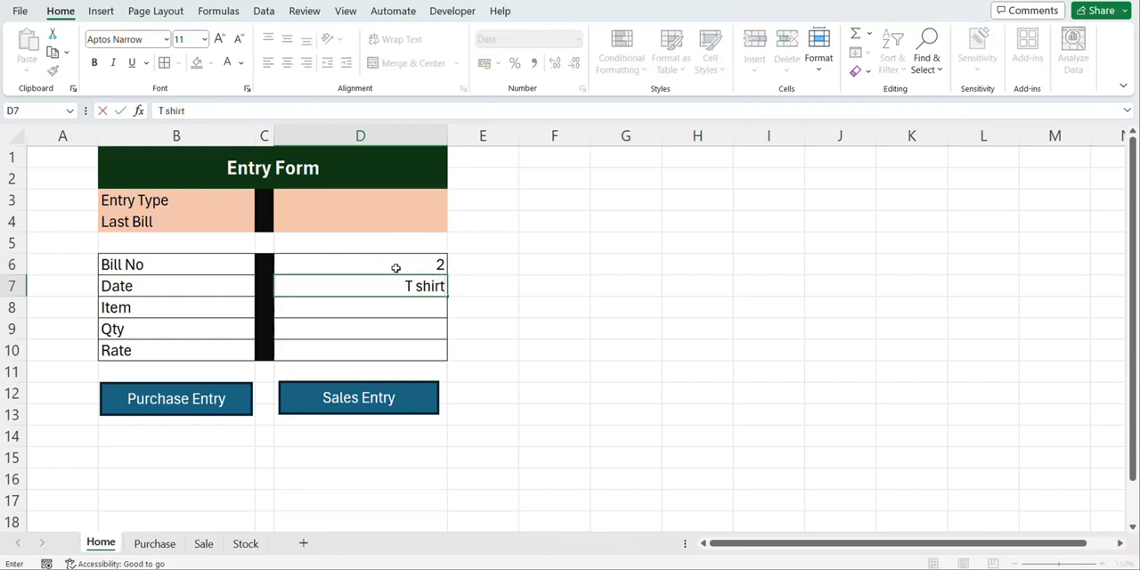
key("Return")
key("ctrl+c")
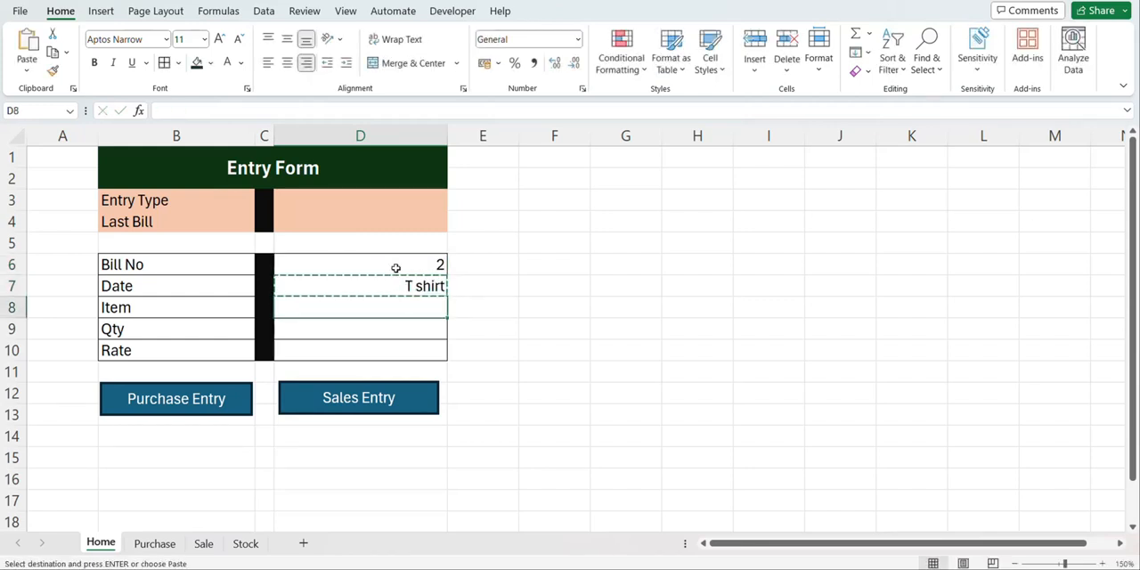
key("Return")
key("Up")
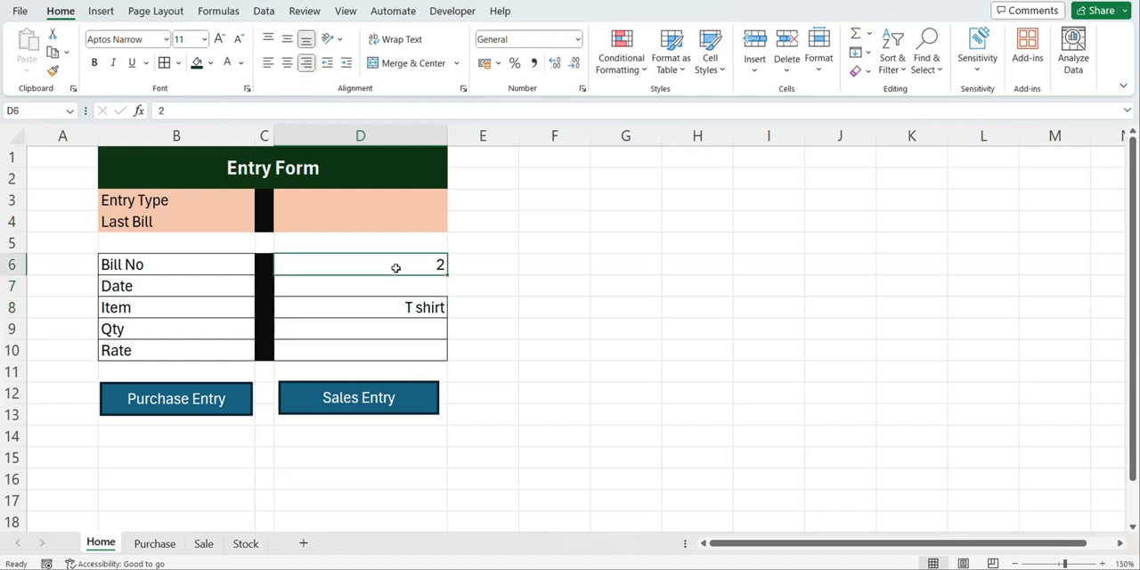
type("10/")
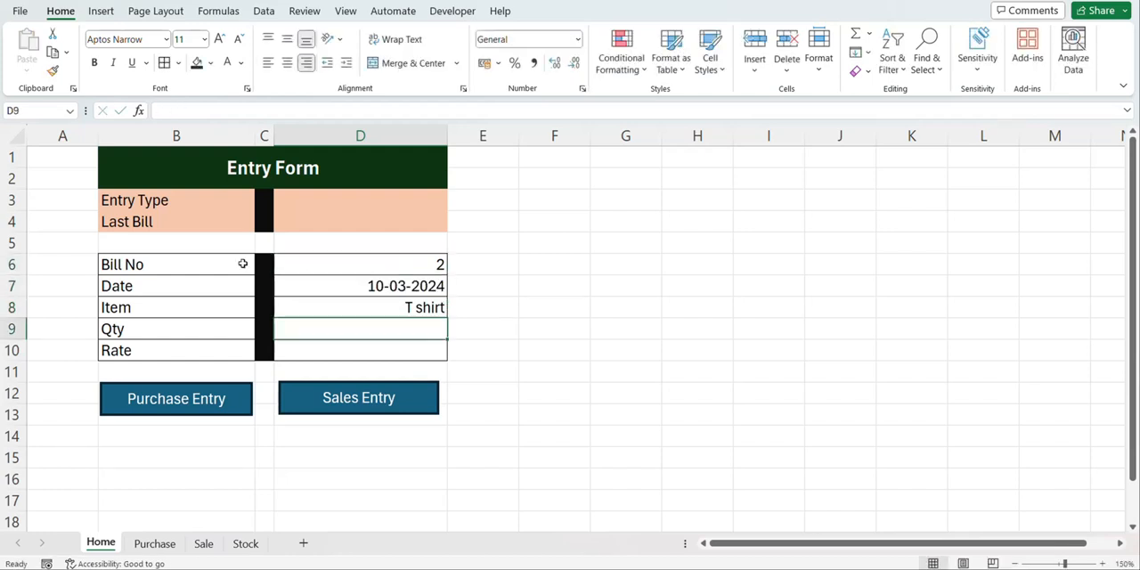
type("2")
key("Return")
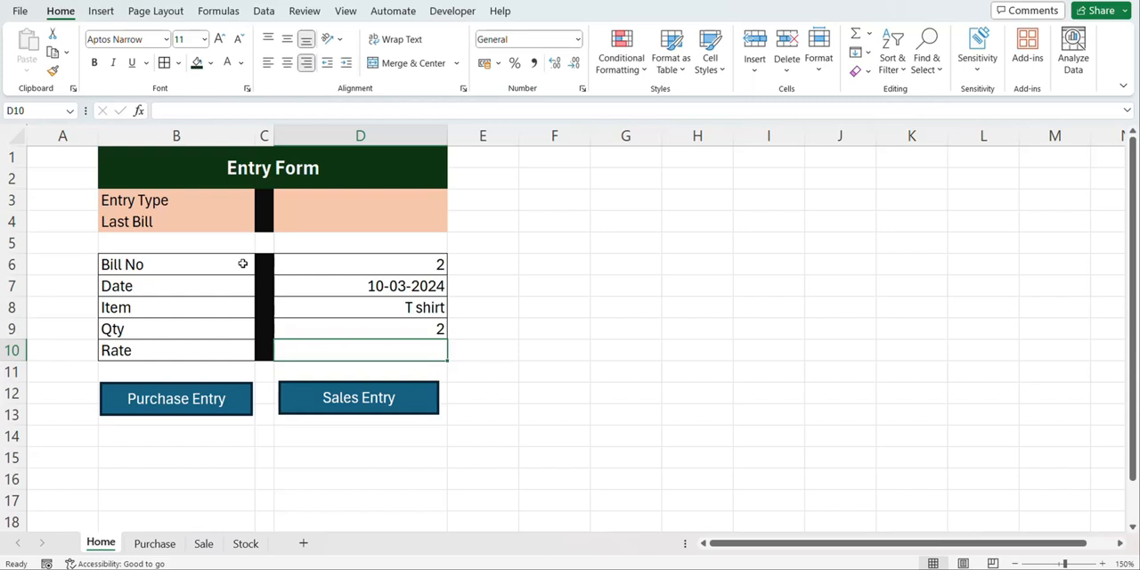
type("500")
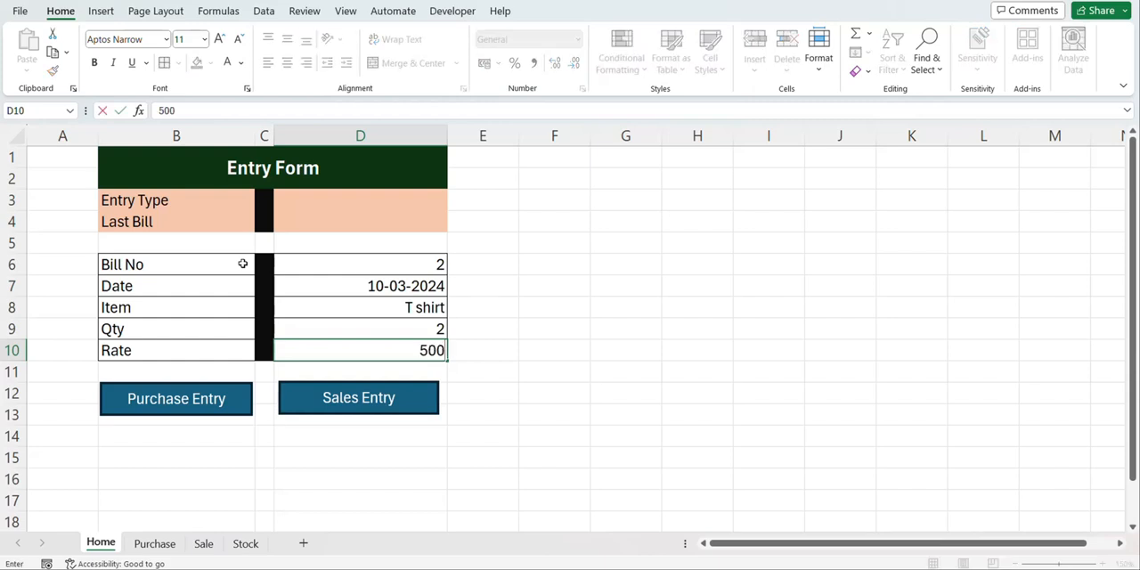
Post the record with the Sales Entry button and widen the Date column on the Sale sheet to fit full dates
left_click(335, 406)
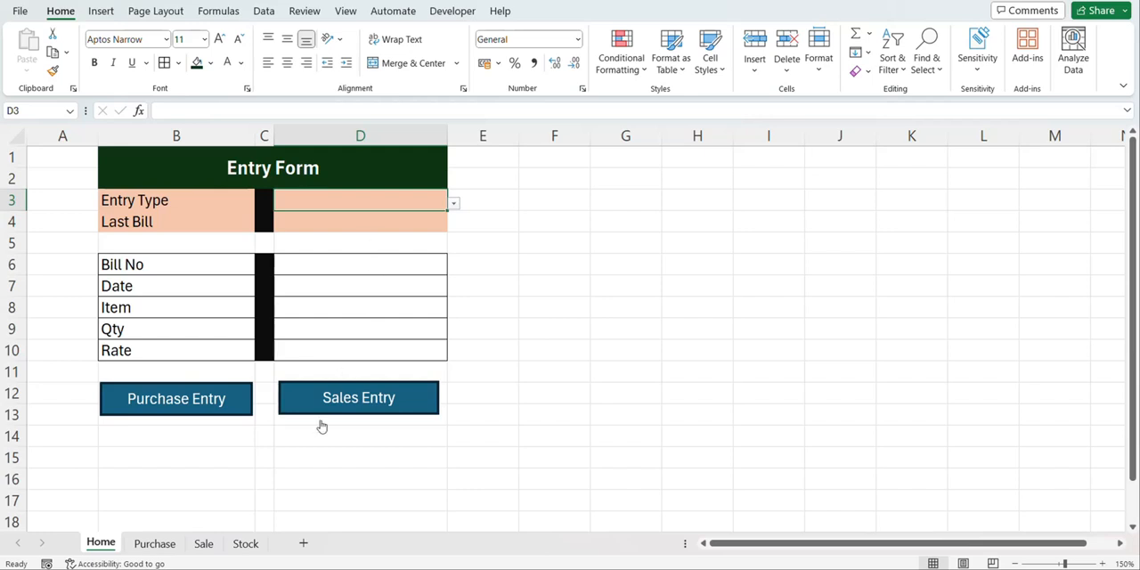
left_click(202, 547)
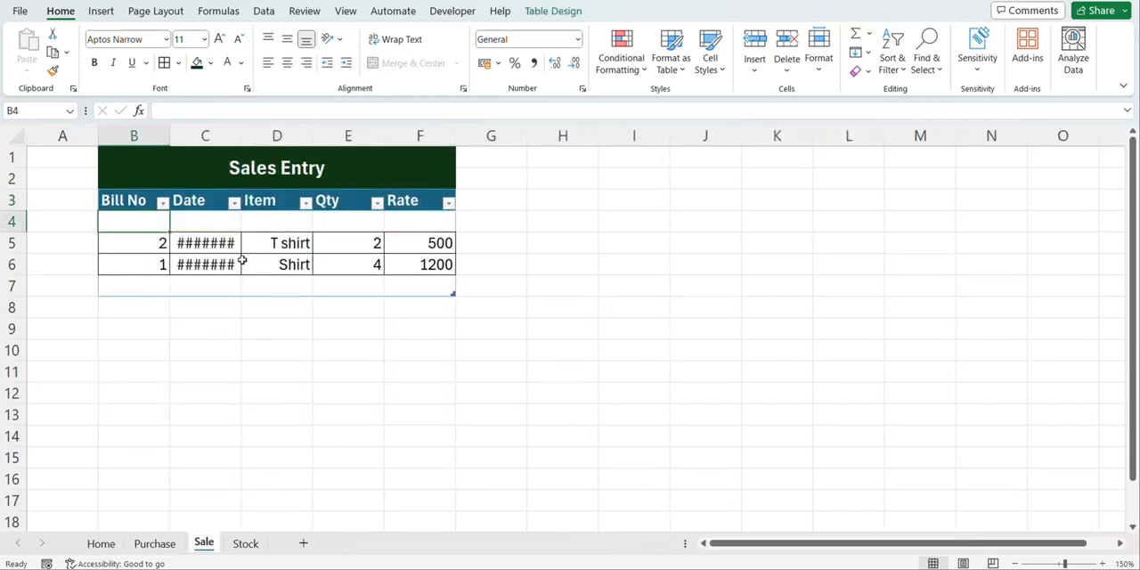
left_click_drag(242, 138, 254, 142)
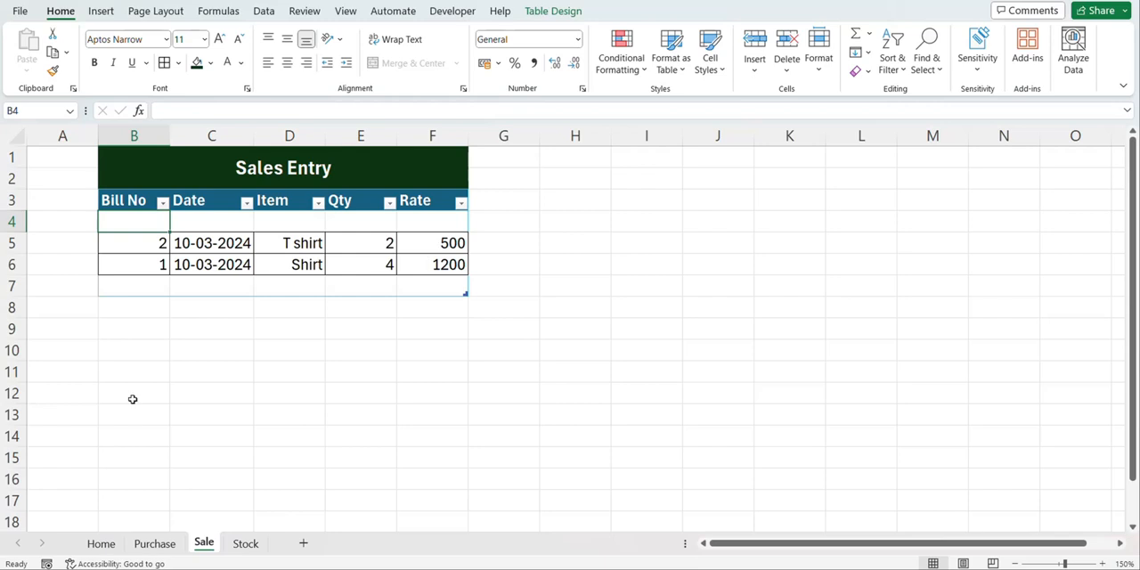
Review the Stock table's Item, Purchase Quantity, Sales Quantity and Stock columns against the item entries in the Purchase table
left_click(108, 545)
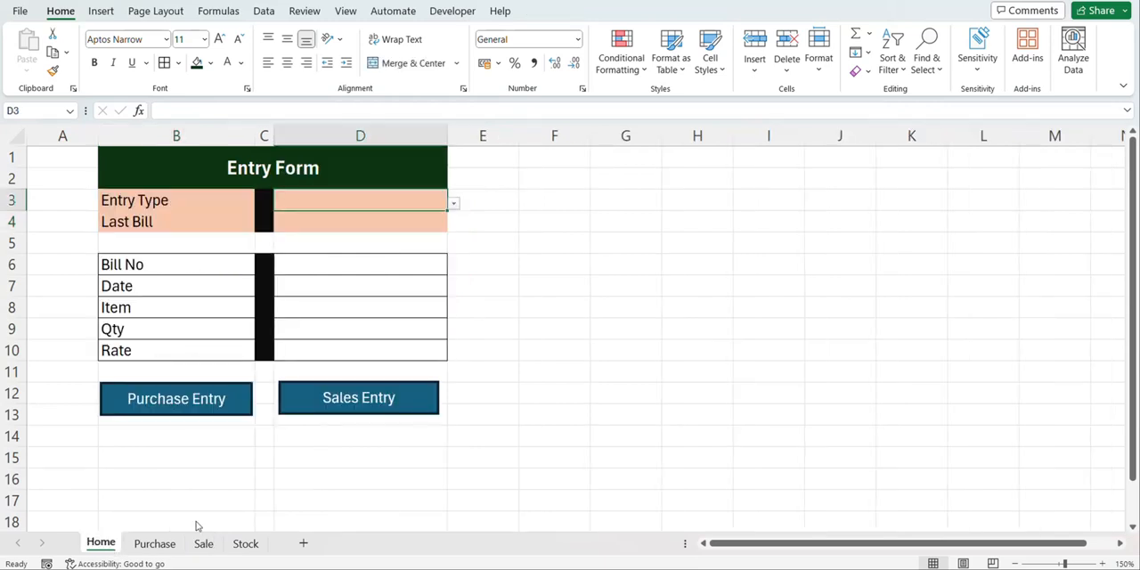
left_click(251, 547)
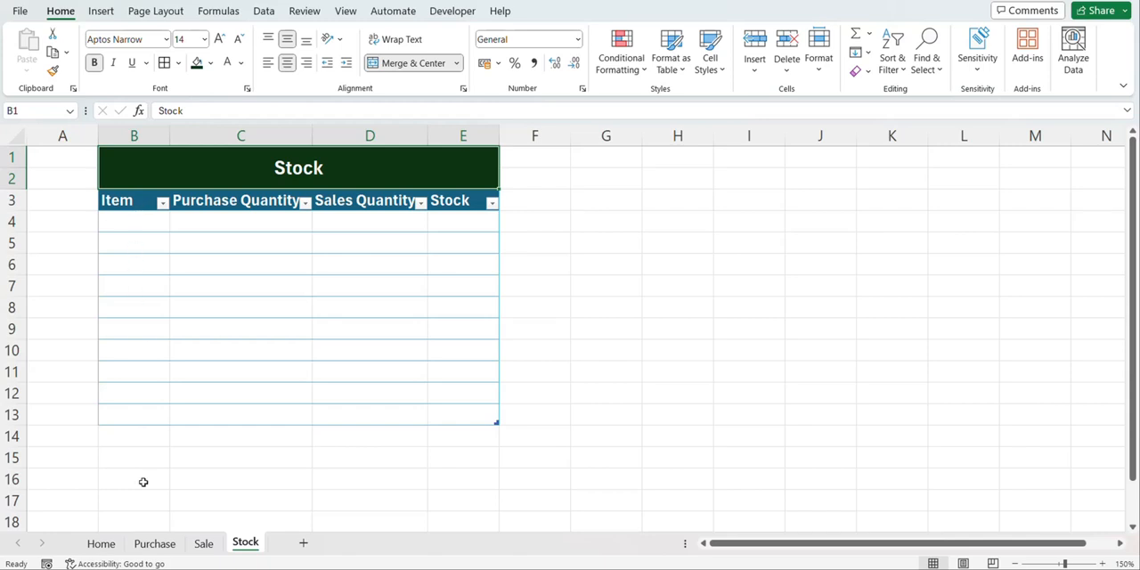
left_click(151, 547)
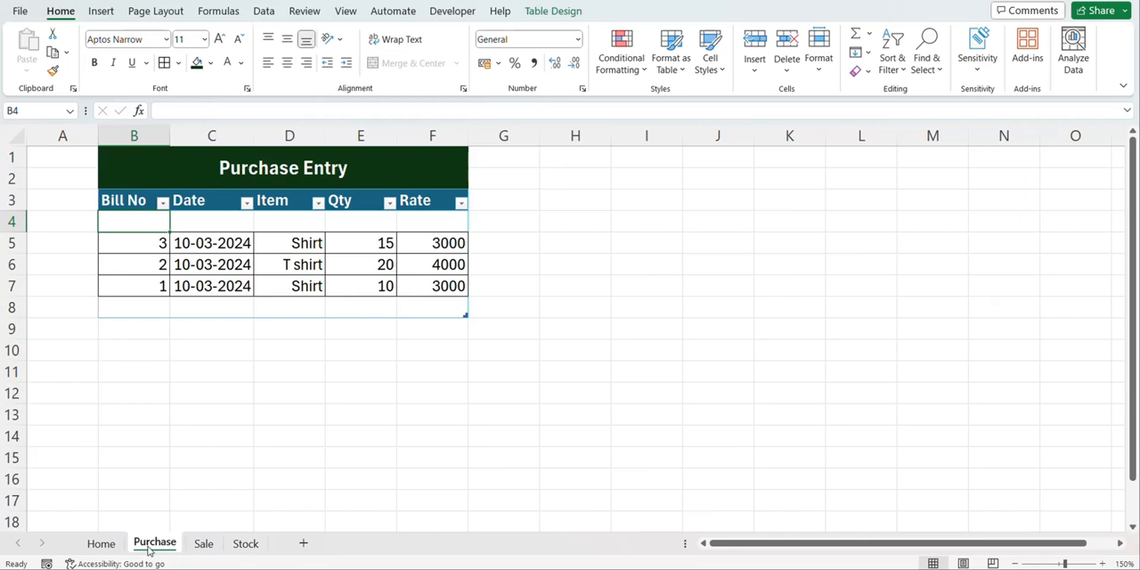
left_click(279, 242)
left_click(278, 285)
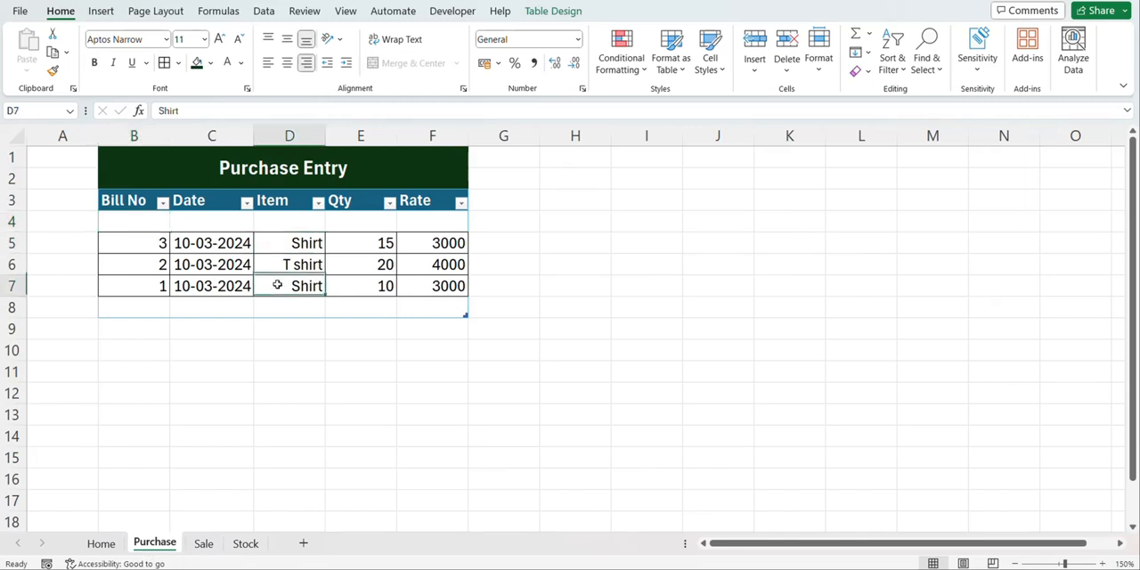
left_click(246, 543)
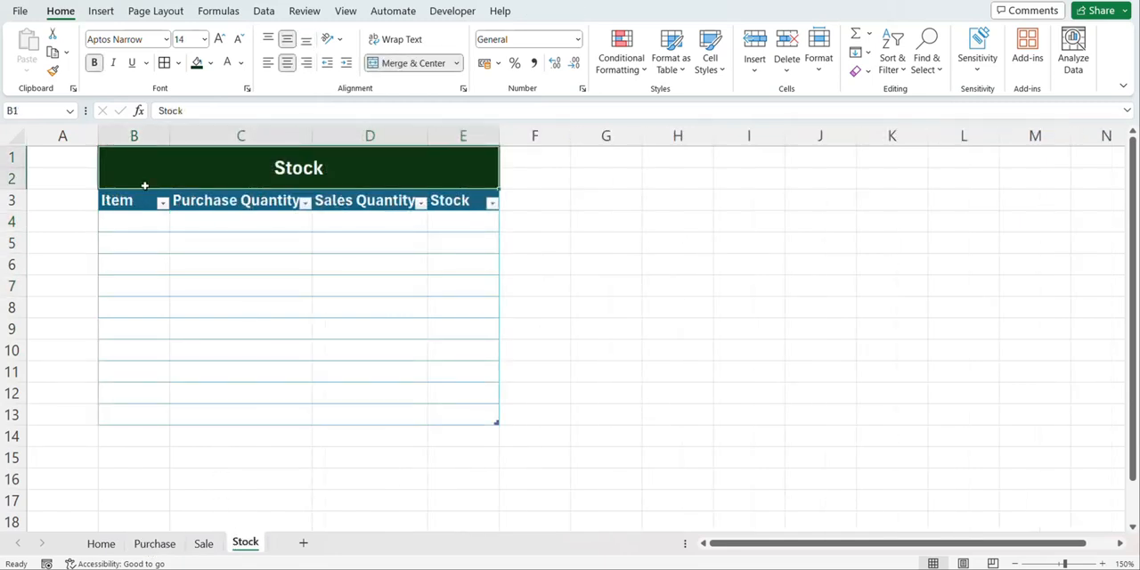
left_click(134, 226)
left_click(237, 228)
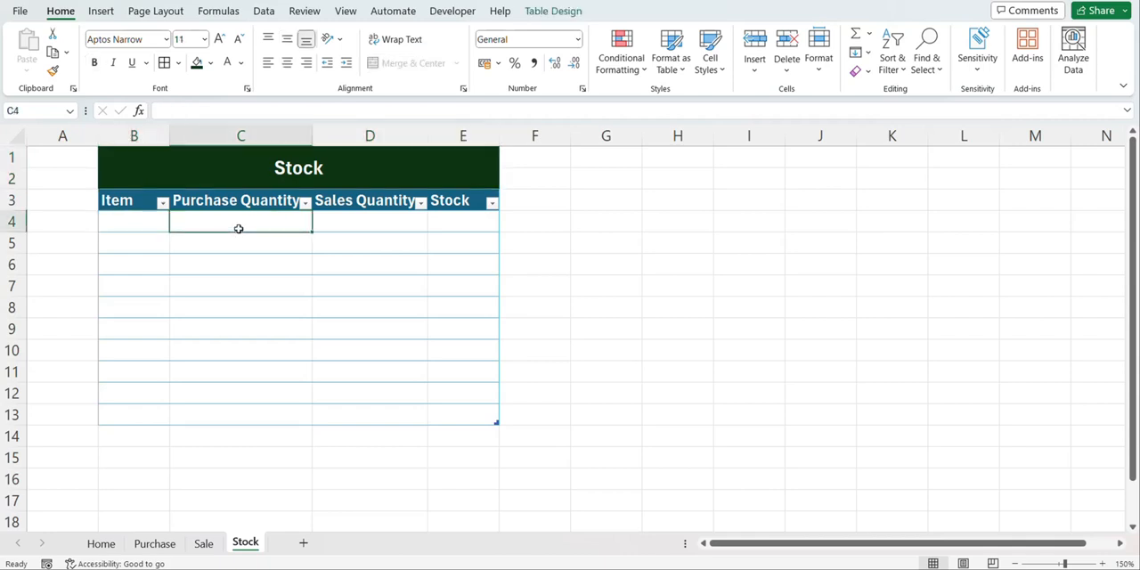
left_click(155, 543)
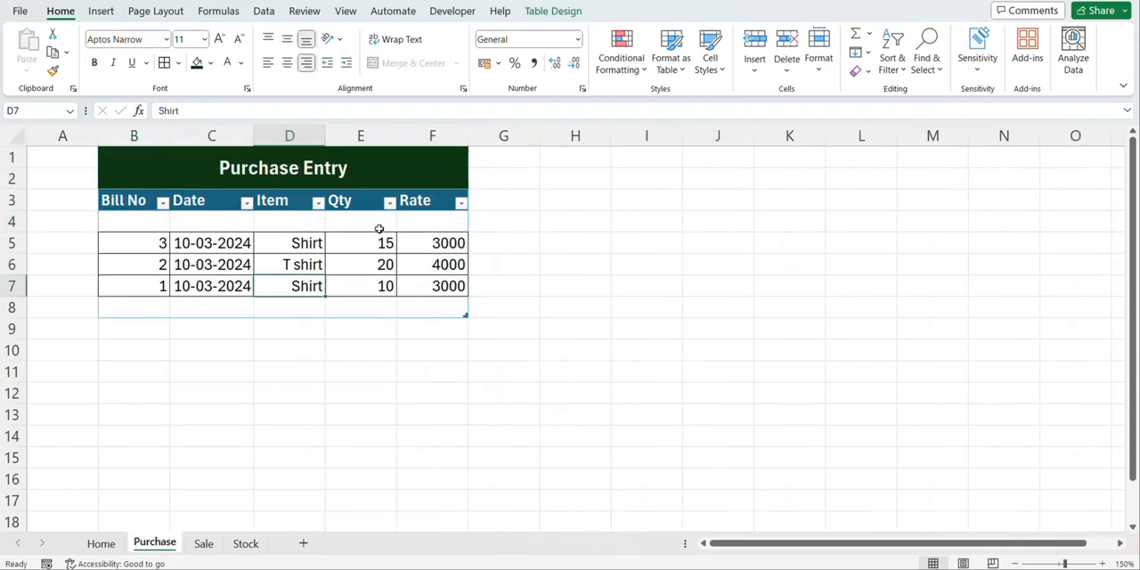
left_click(243, 545)
left_click(376, 214)
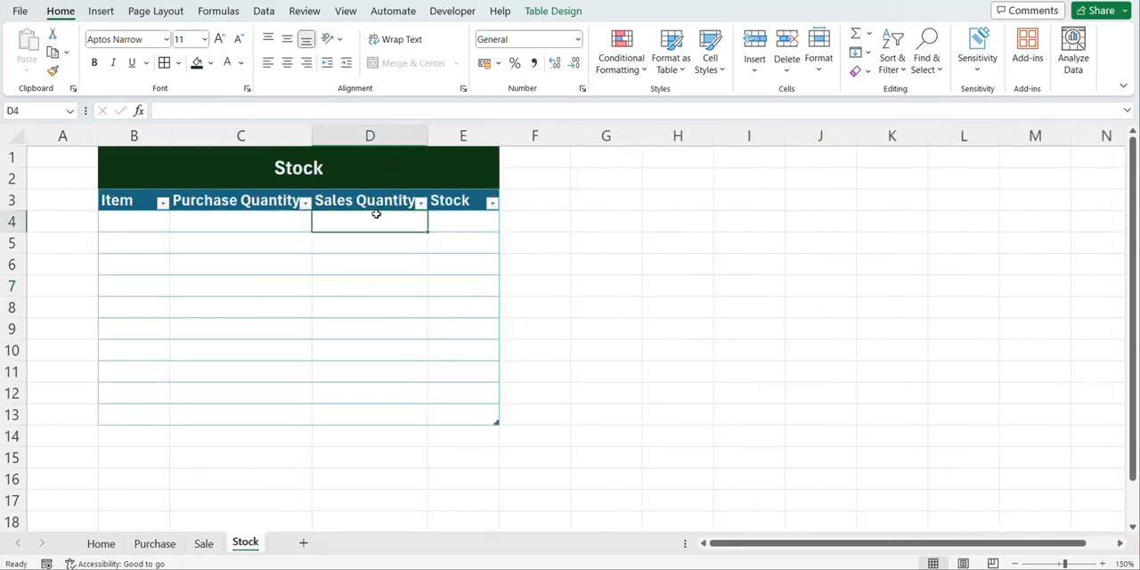
left_click(470, 221)
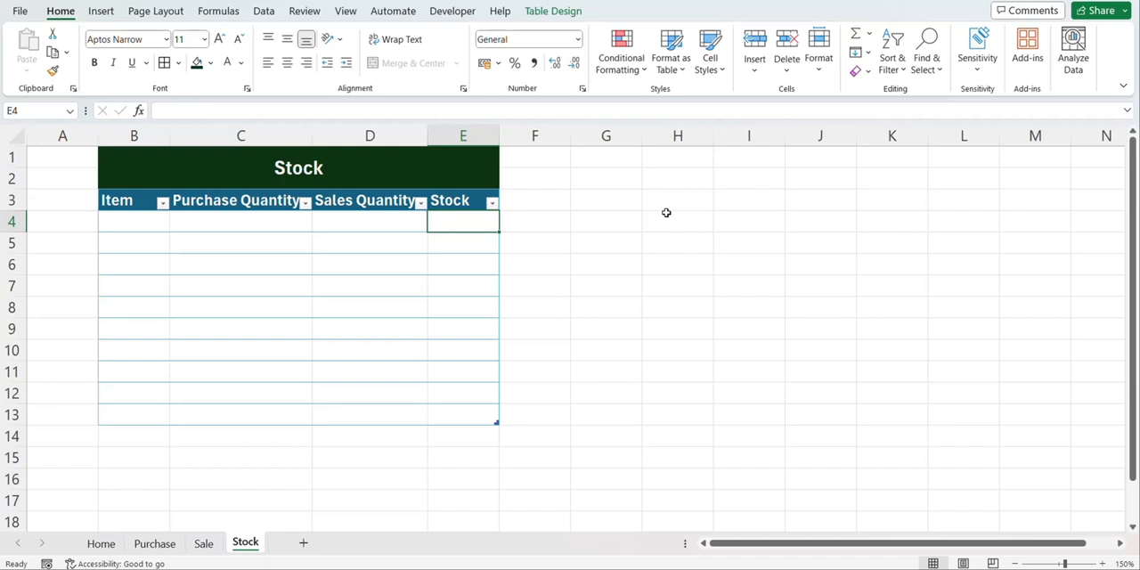
Enter a filter criteria block on the Stock sheet with "Item" in G3 and the formula ="<>" in G4
left_click(615, 199)
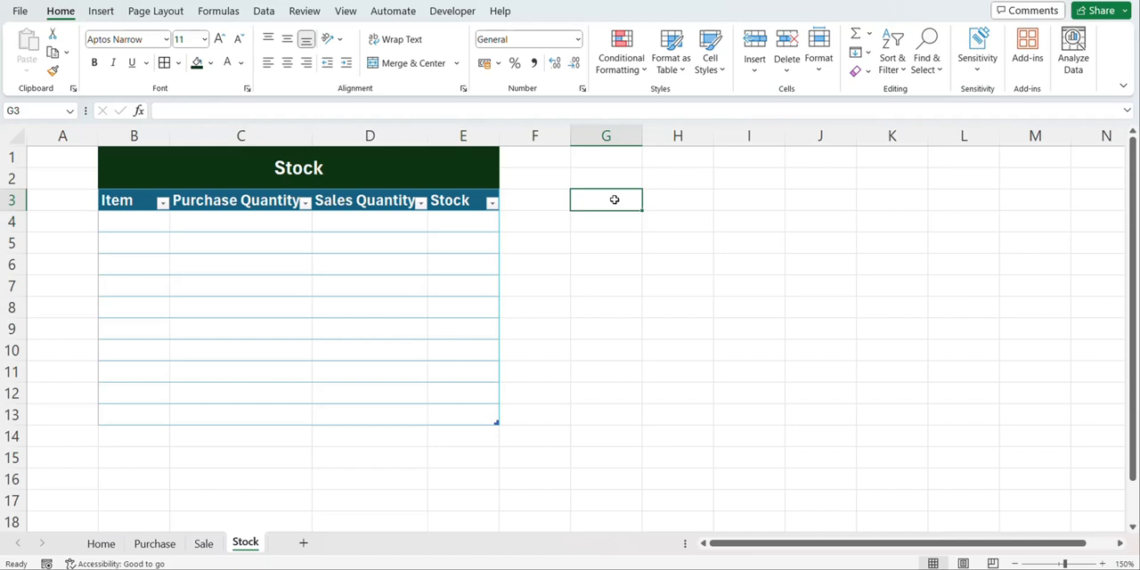
type("Ite")
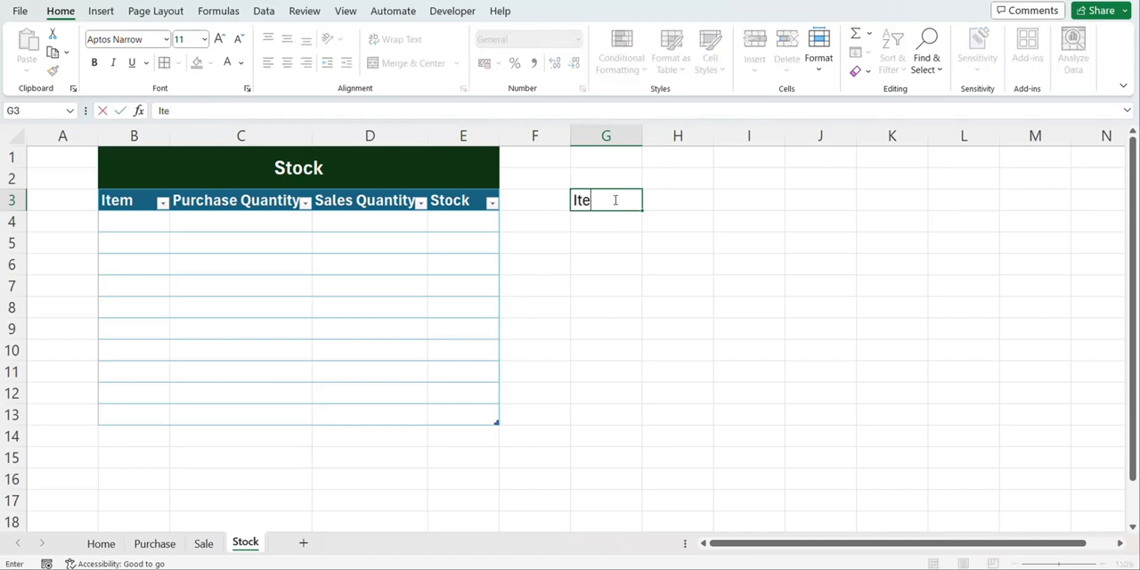
type("m")
key("Return")
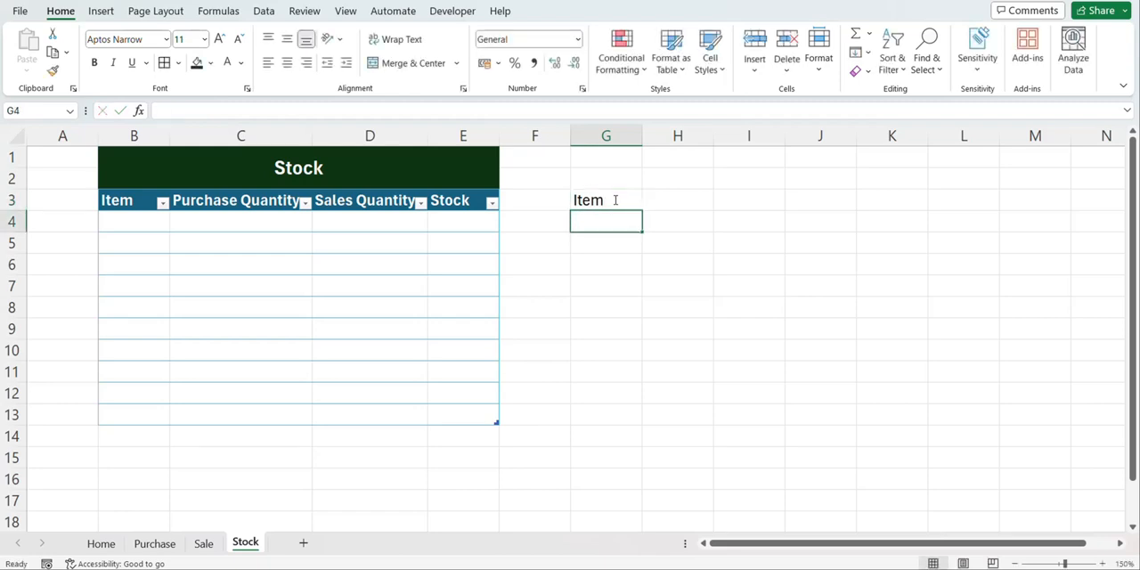
type("=\"")
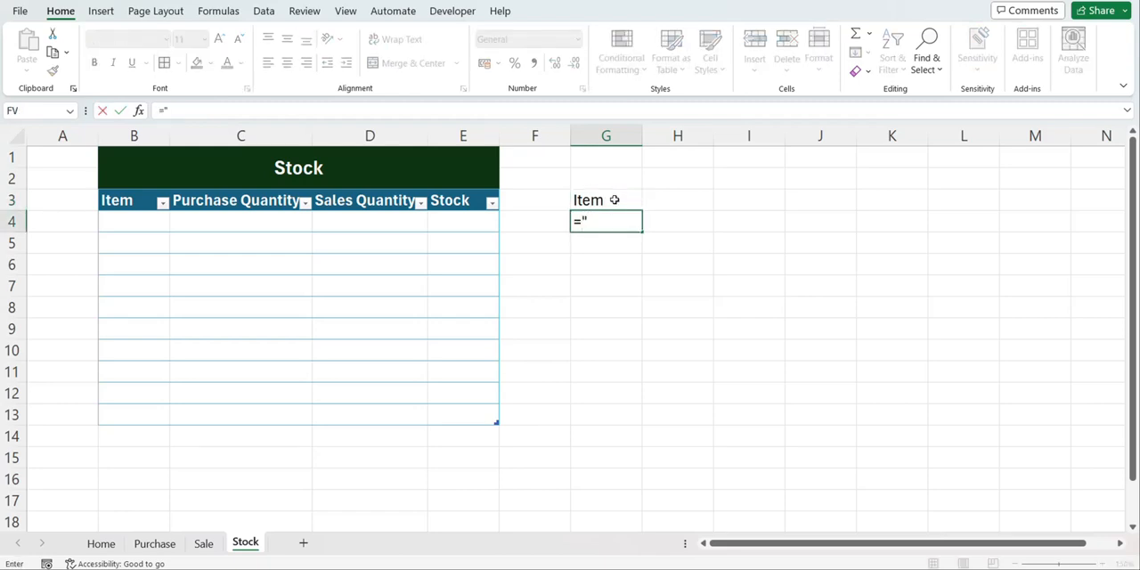
type("<>\"")
key("Return")
key("Up")
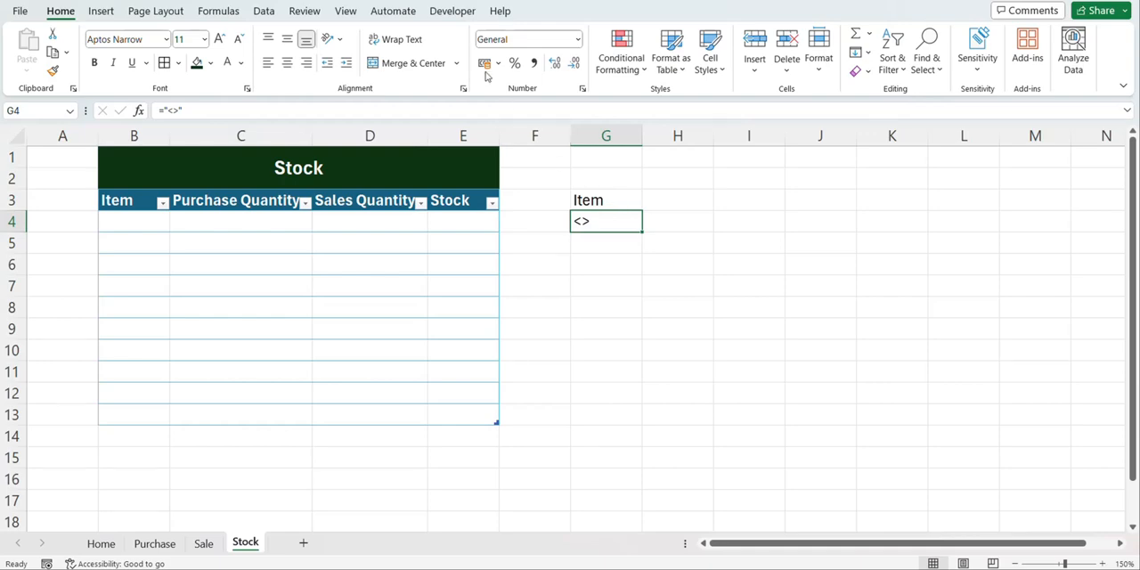
Start recording a macro named Stock, stored in this workbook
left_click(453, 10)
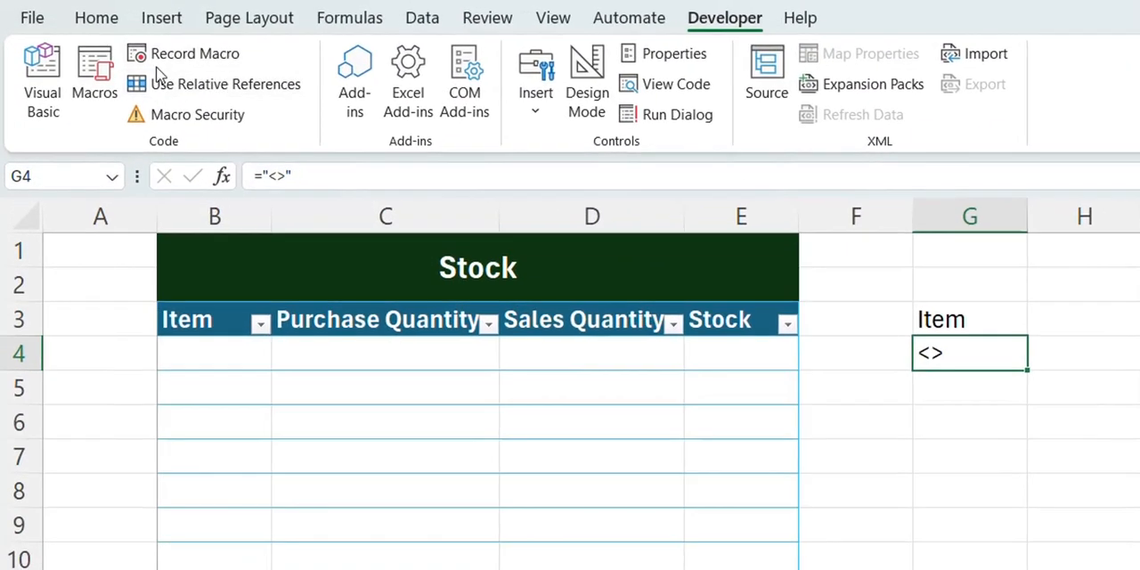
left_click(133, 45)
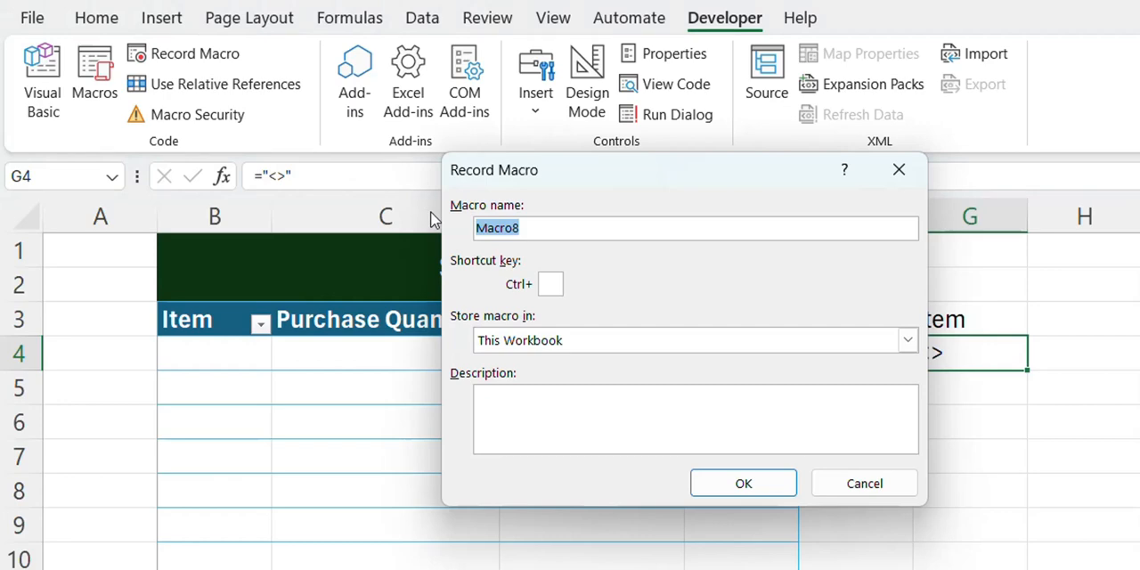
type("Stock")
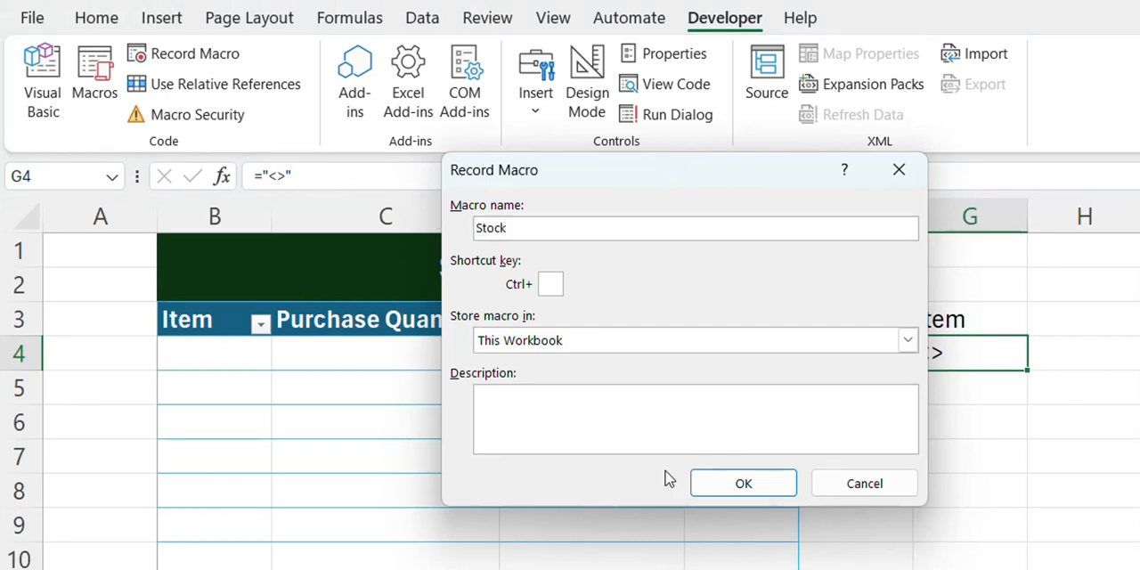
left_click(750, 486)
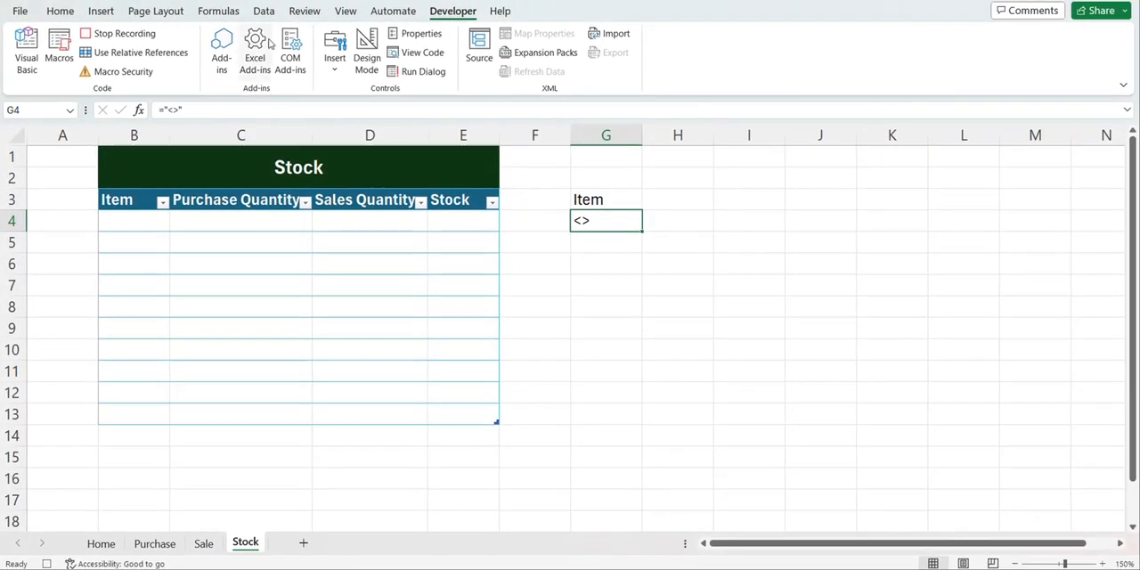
left_click(265, 12)
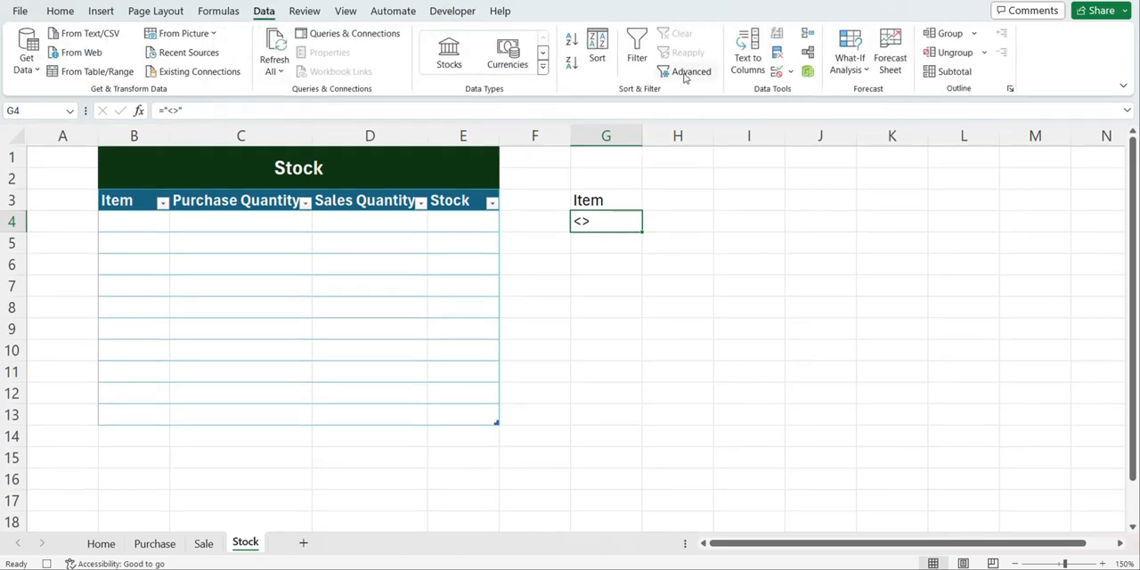
left_click(685, 75)
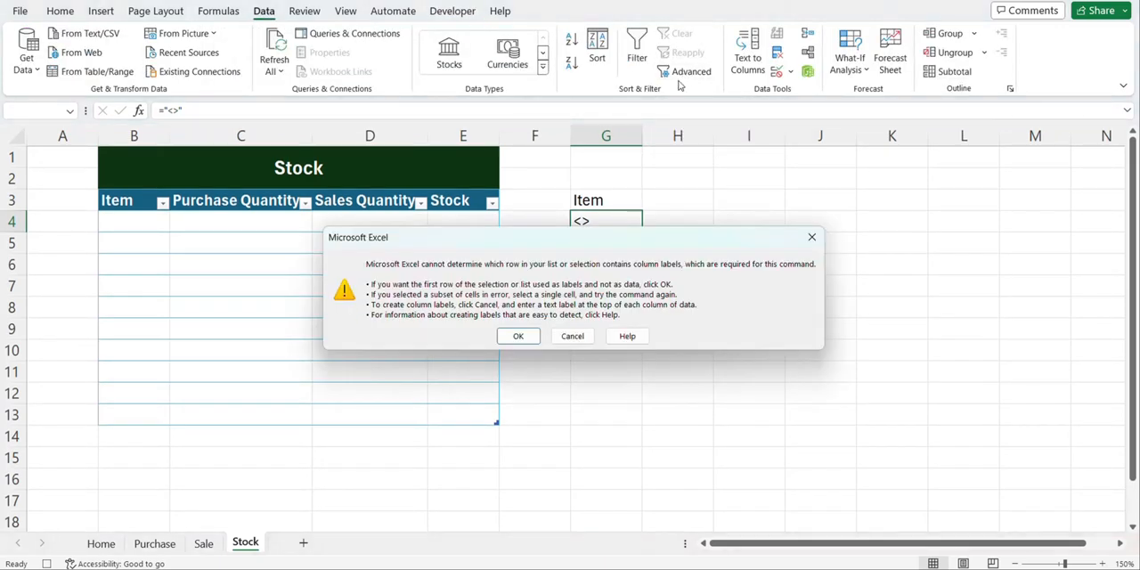
left_click(812, 237)
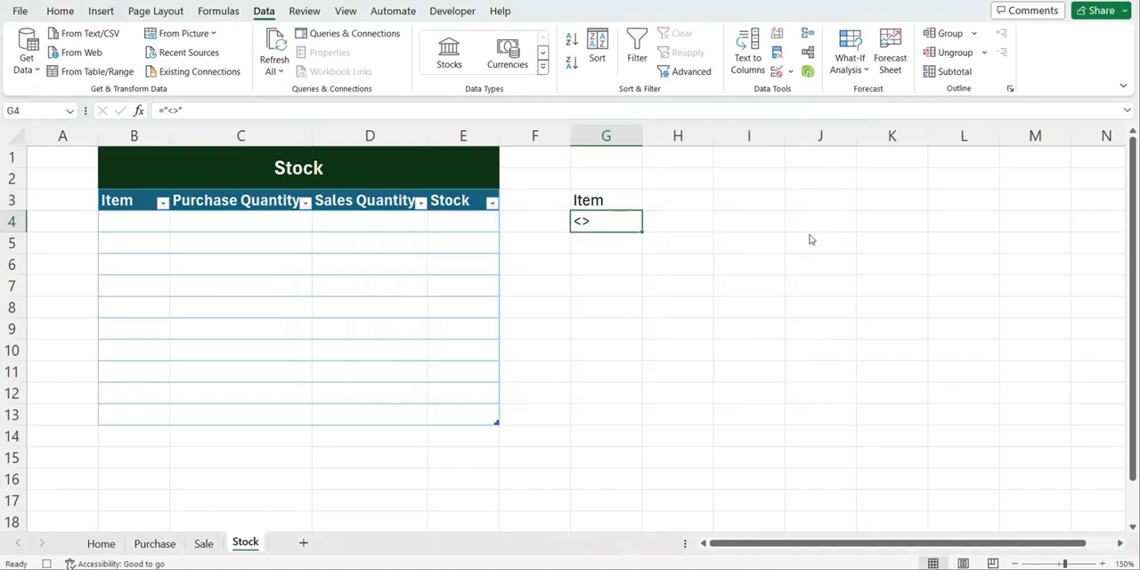
From empty cell G6, set up an Advanced Filter that copies to another location, with the Purchase table's whole Item column as list range
left_click(611, 273)
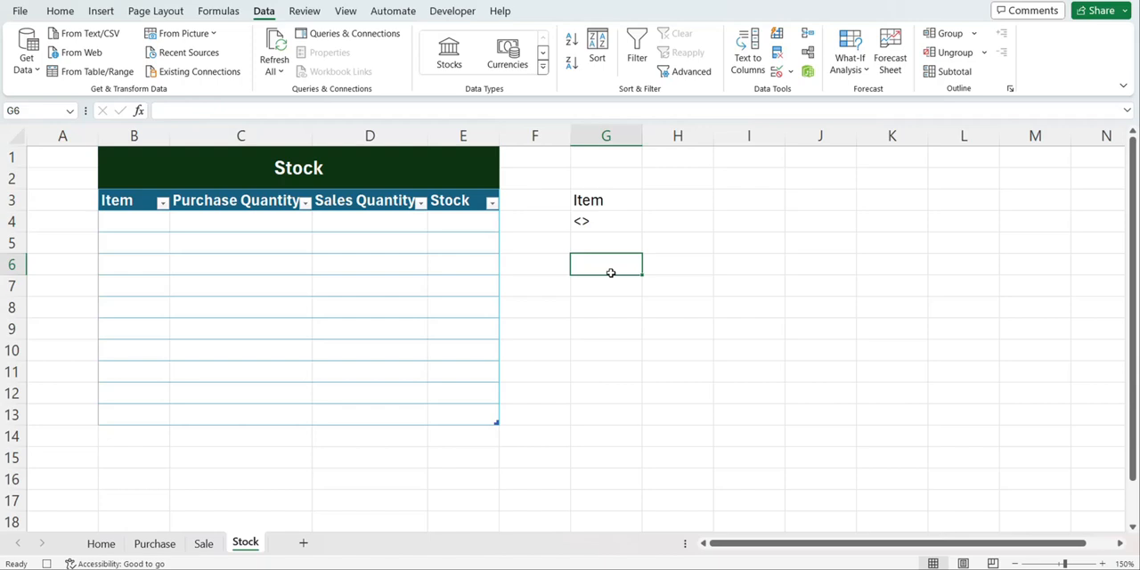
left_click(692, 80)
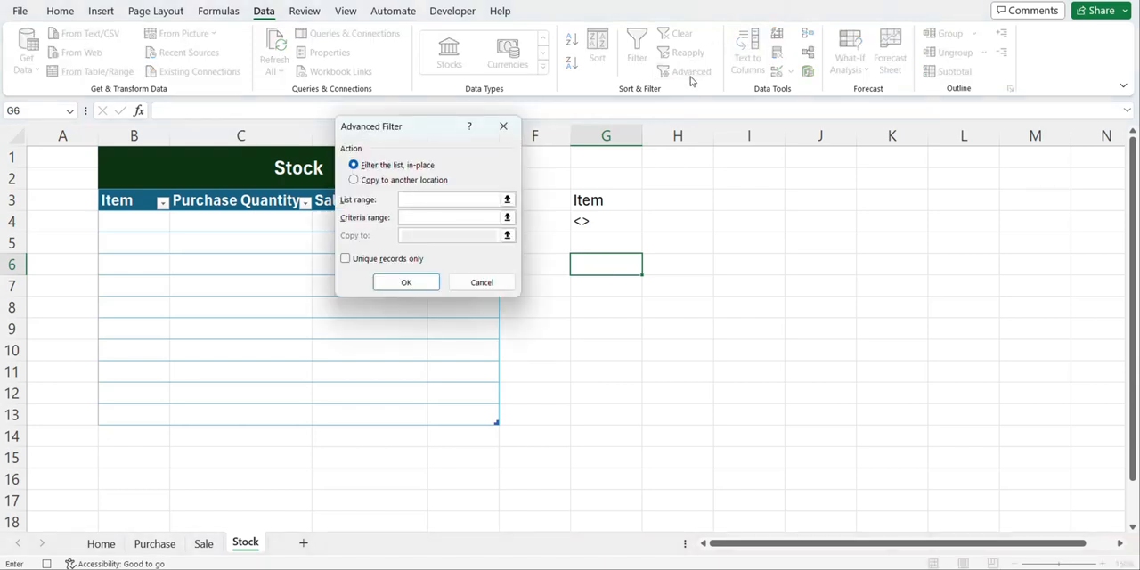
left_click(353, 181)
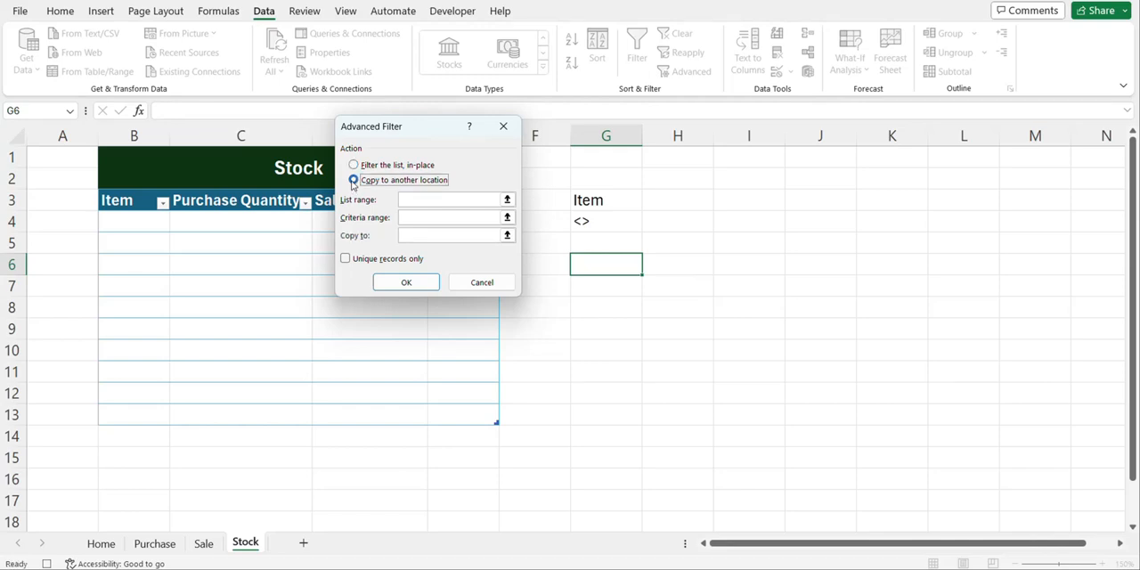
left_click(403, 203)
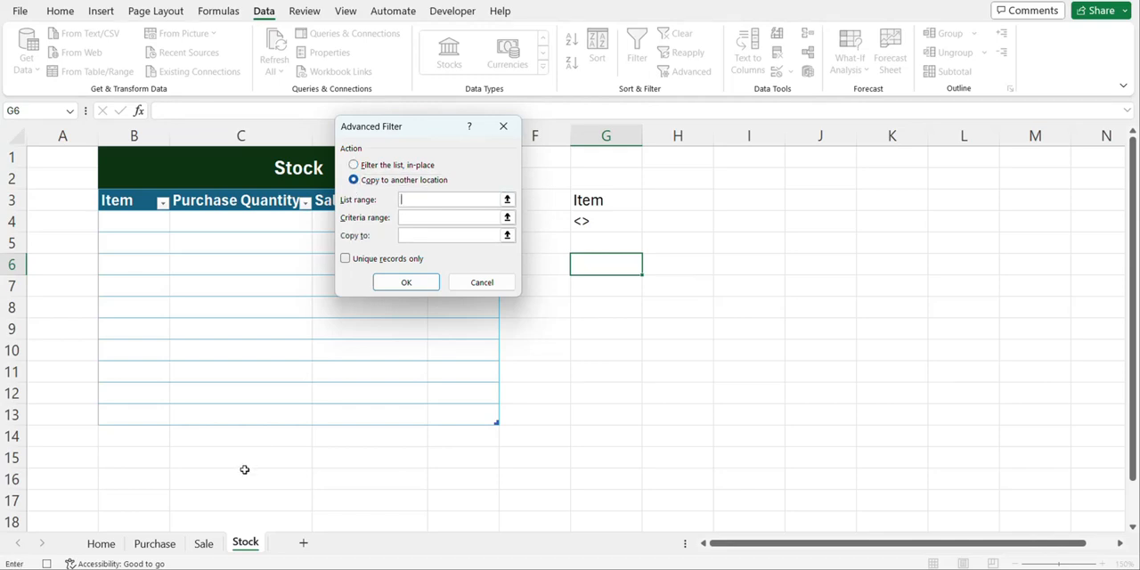
left_click(169, 545)
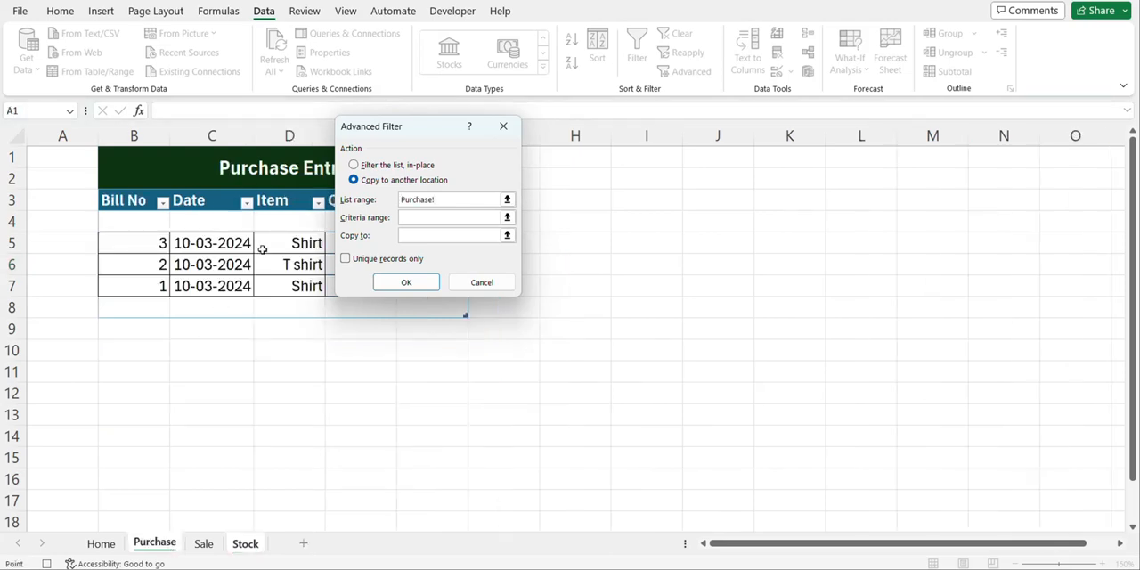
left_click_drag(282, 203, 277, 310)
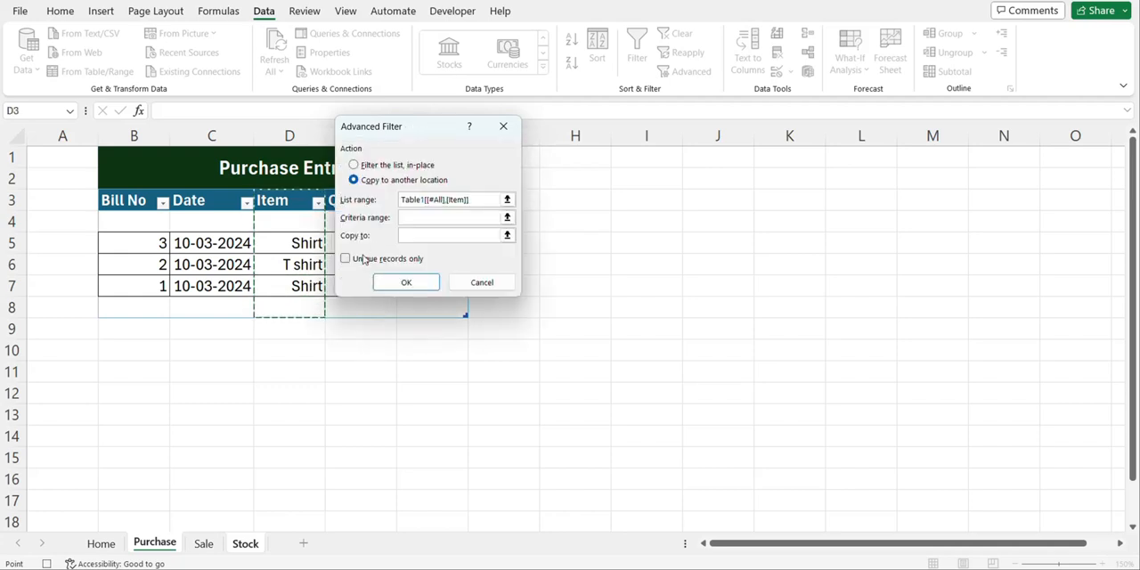
Extract unique records only with criteria G3:G4 to the Stock table's Item header, and check them against the Purchase items
left_click(425, 218)
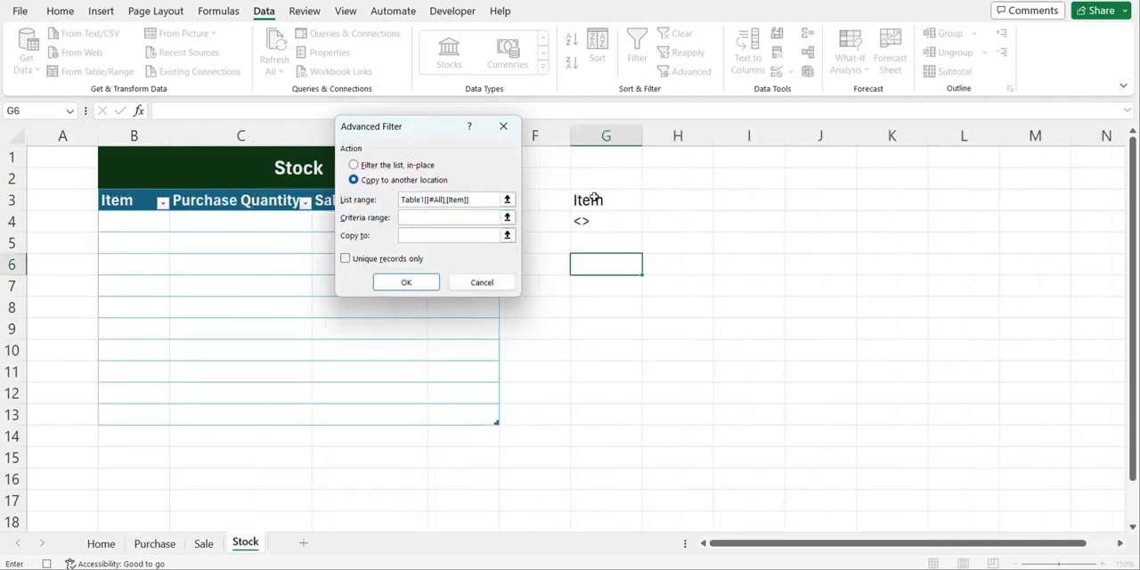
left_click_drag(596, 199, 595, 223)
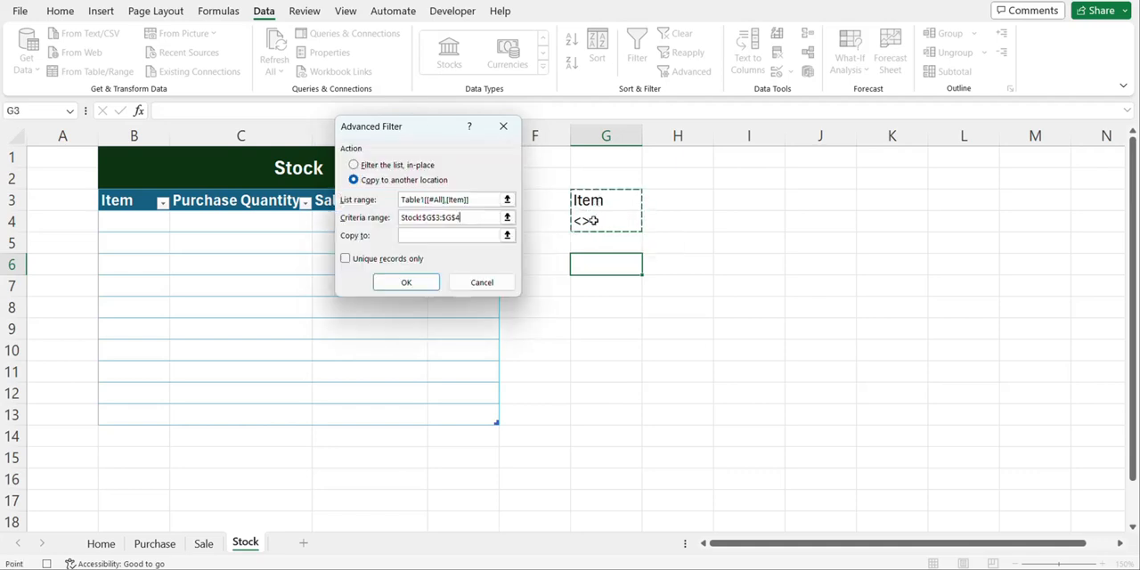
left_click(454, 237)
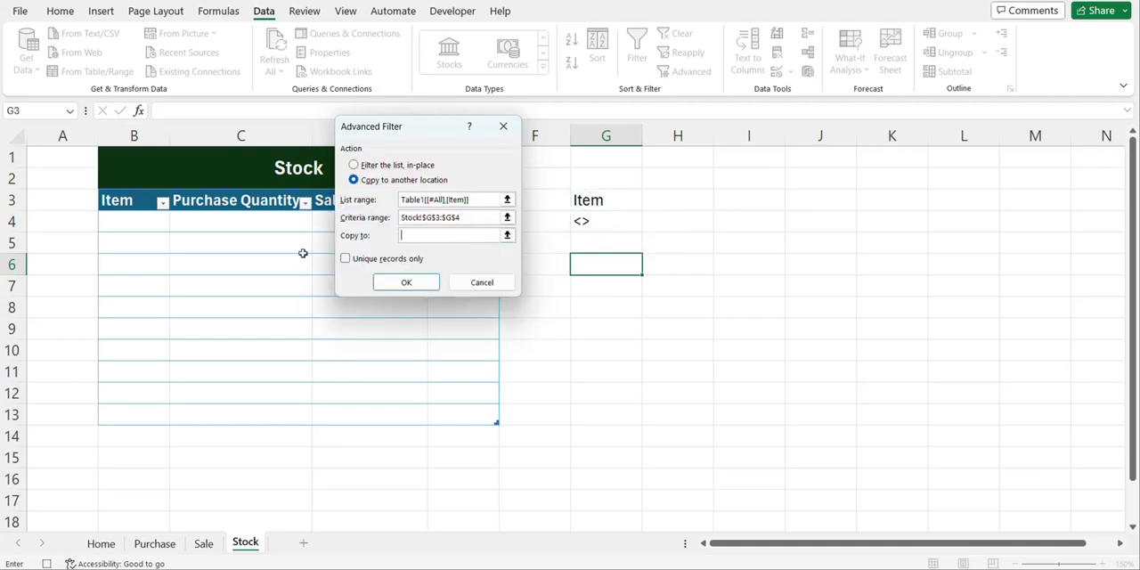
left_click(131, 203)
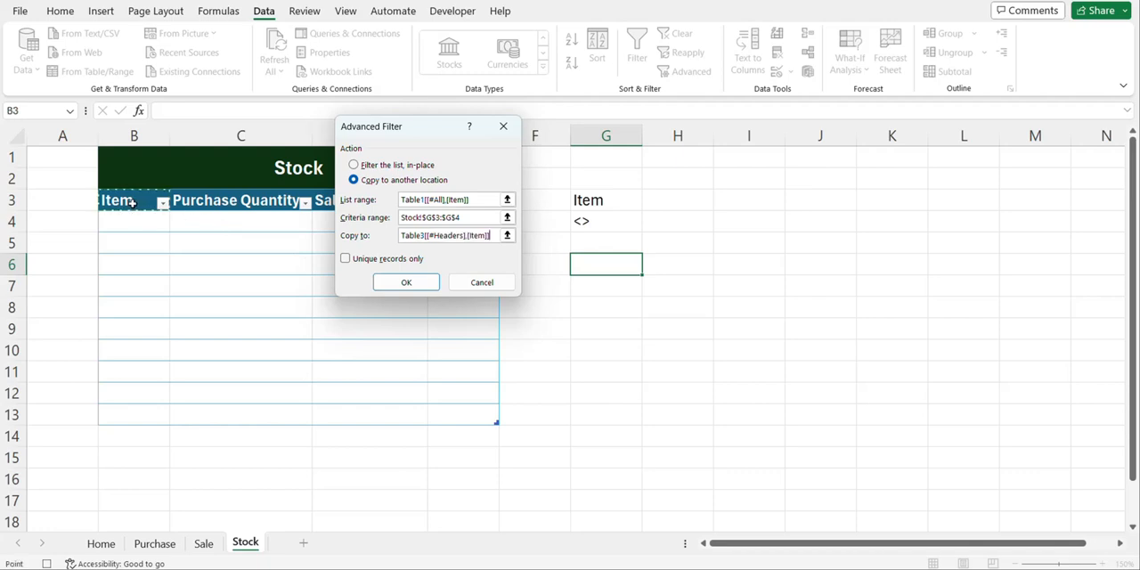
left_click(346, 259)
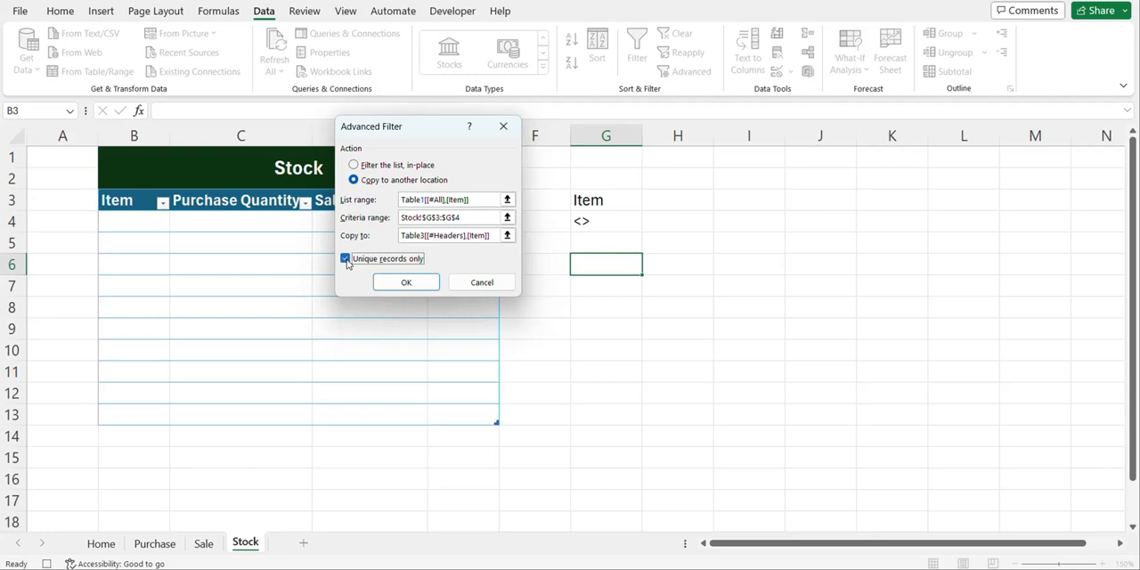
left_click(394, 283)
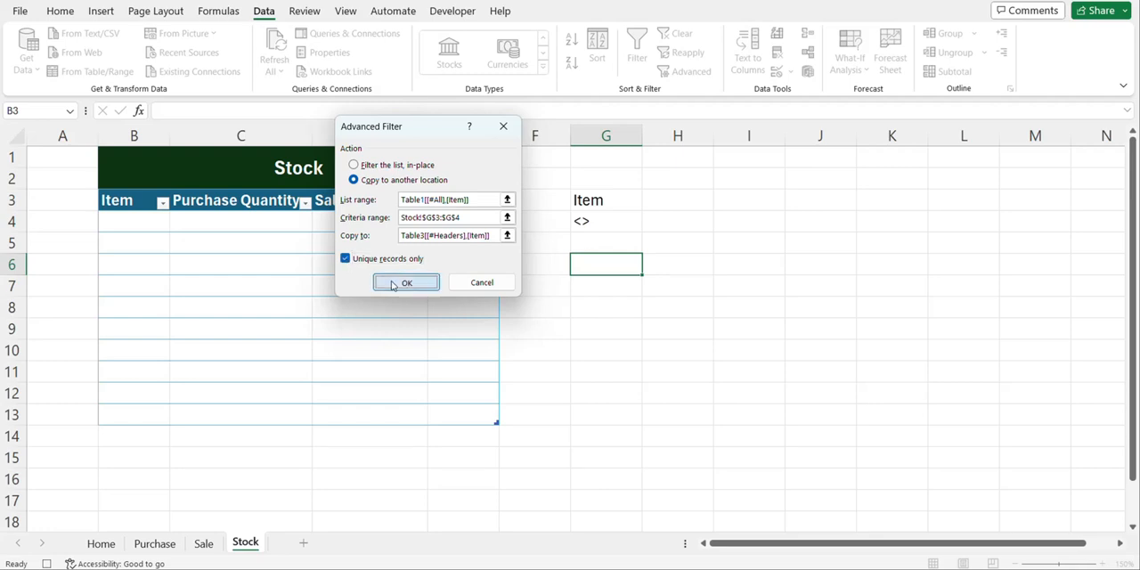
left_click(157, 544)
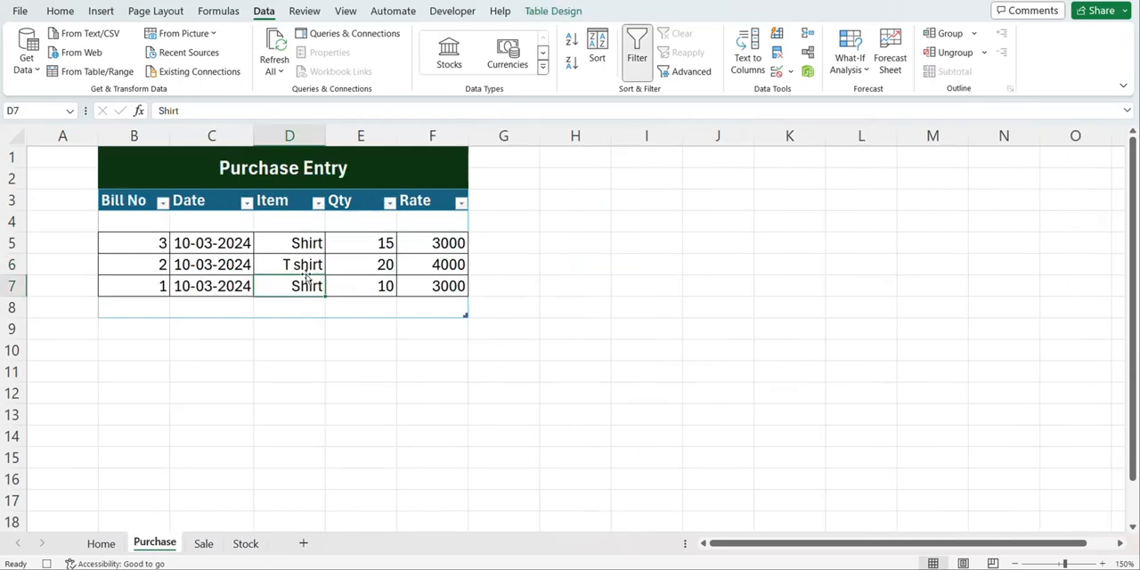
left_click(245, 543)
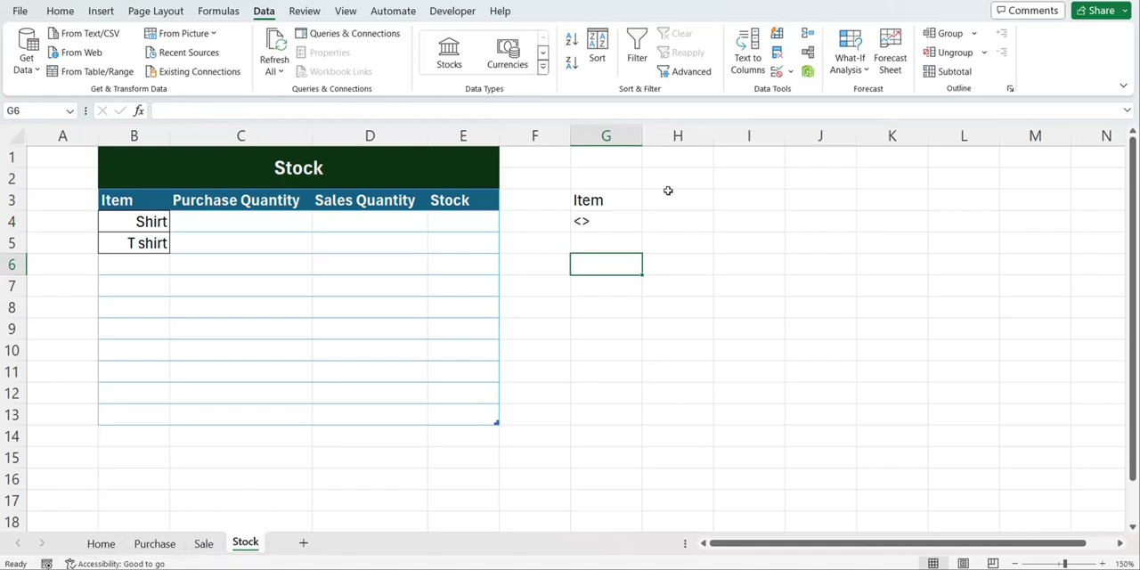
Copy the Purchase Entry button from the Home sheet to the Stock sheet and place it over columns H to J near row 3
left_click(100, 542)
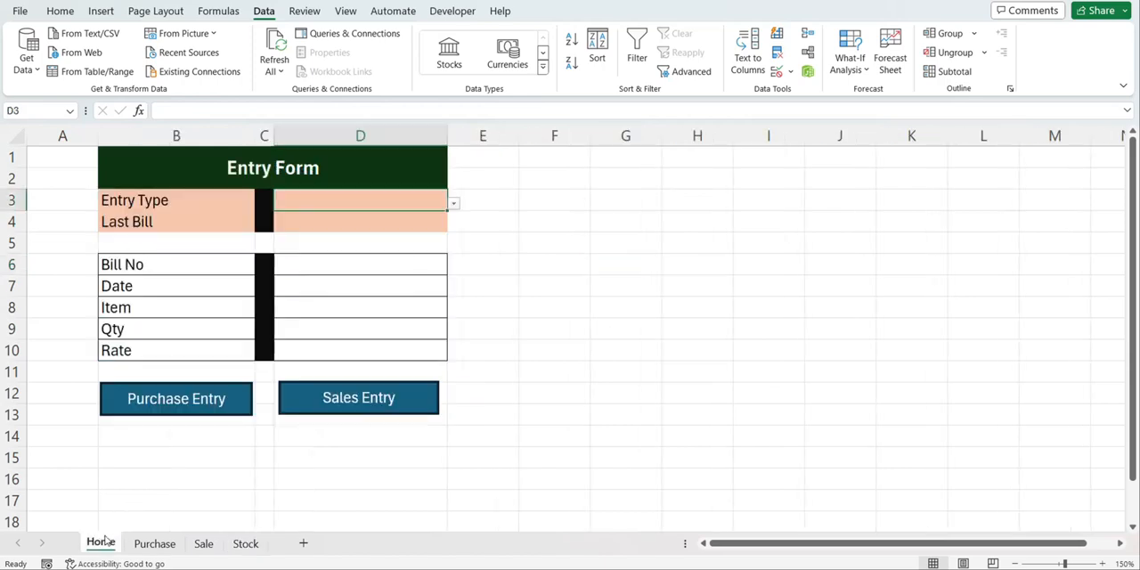
left_click(196, 390, "ctrl")
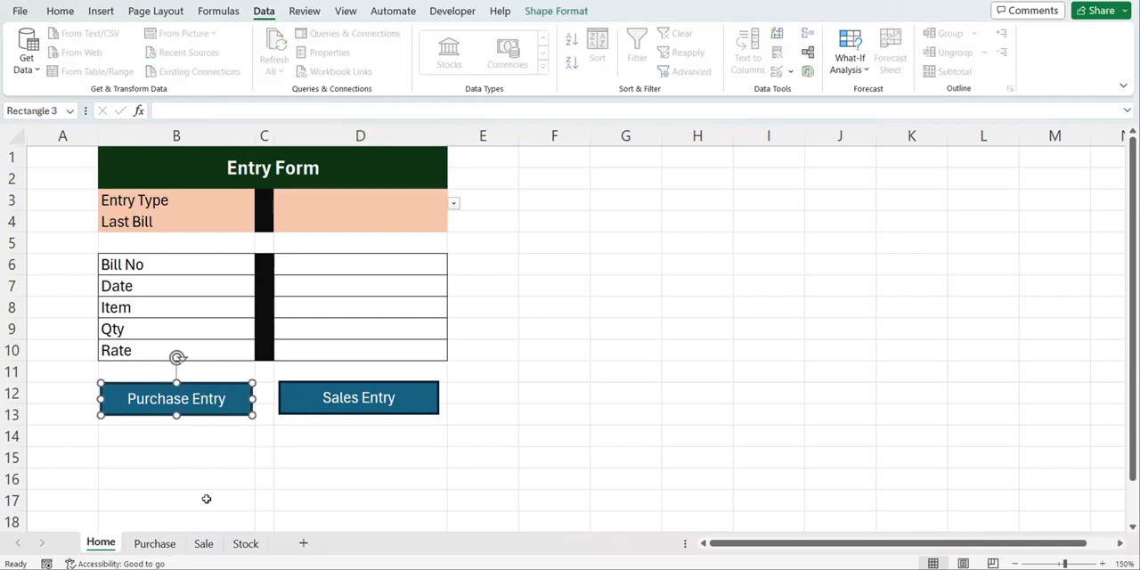
left_click(245, 543)
key("ctrl+v")
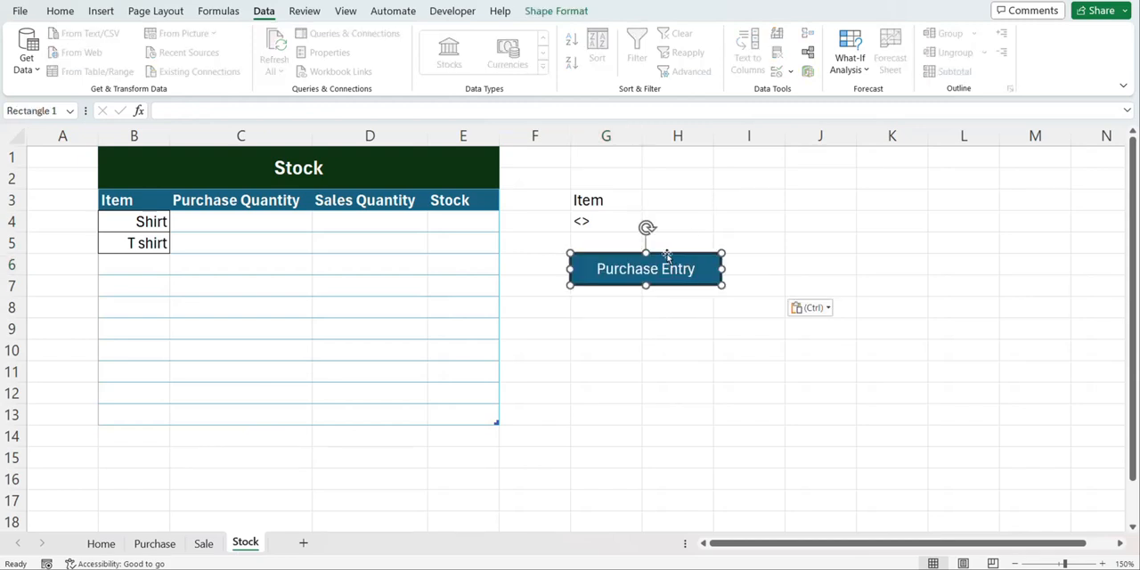
left_click_drag(667, 256, 745, 183)
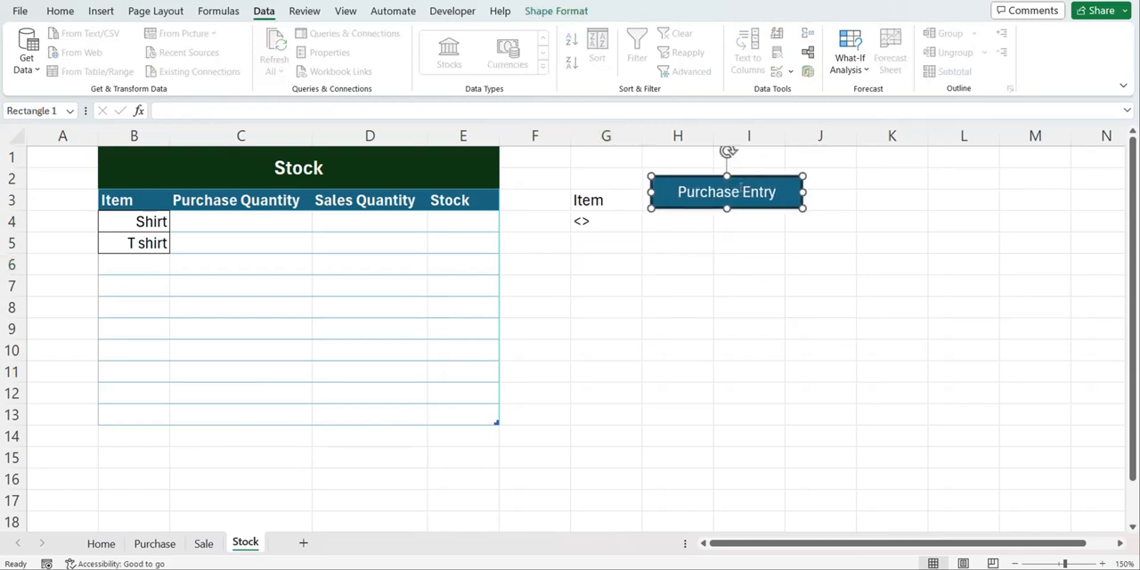
Relabel the copied button on the Stock sheet as Refresh and give it a light pink-purple fill
triple_click(759, 192)
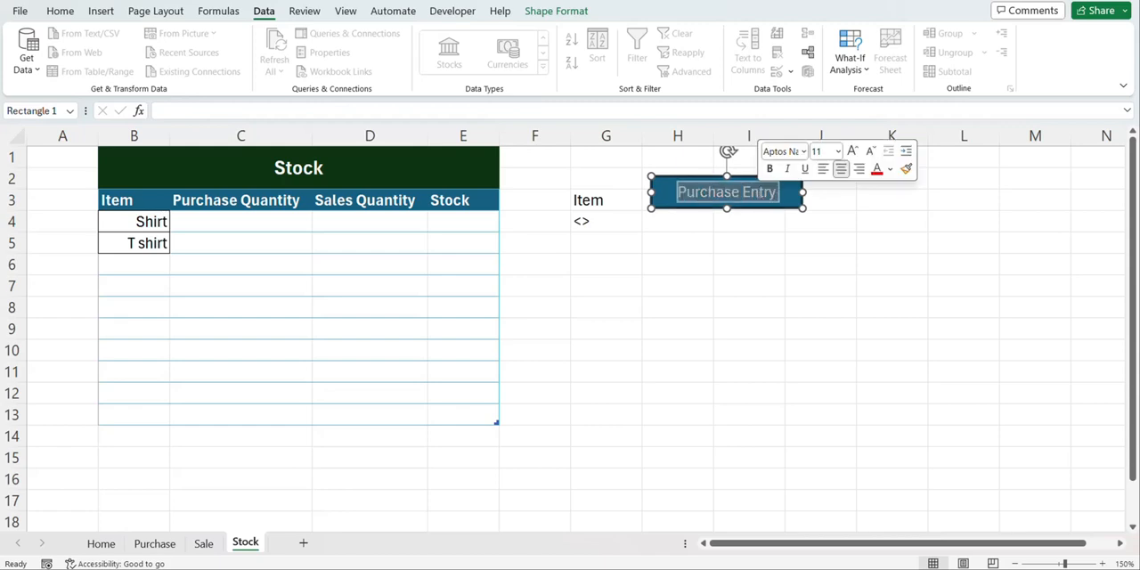
type("Refresh")
left_click(544, 12)
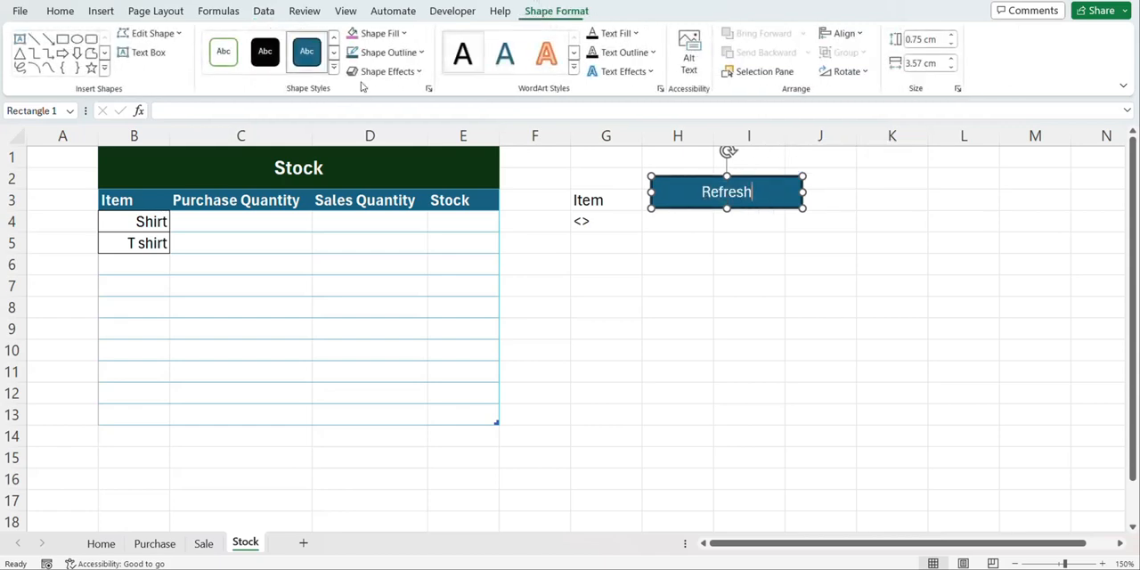
left_click(405, 34)
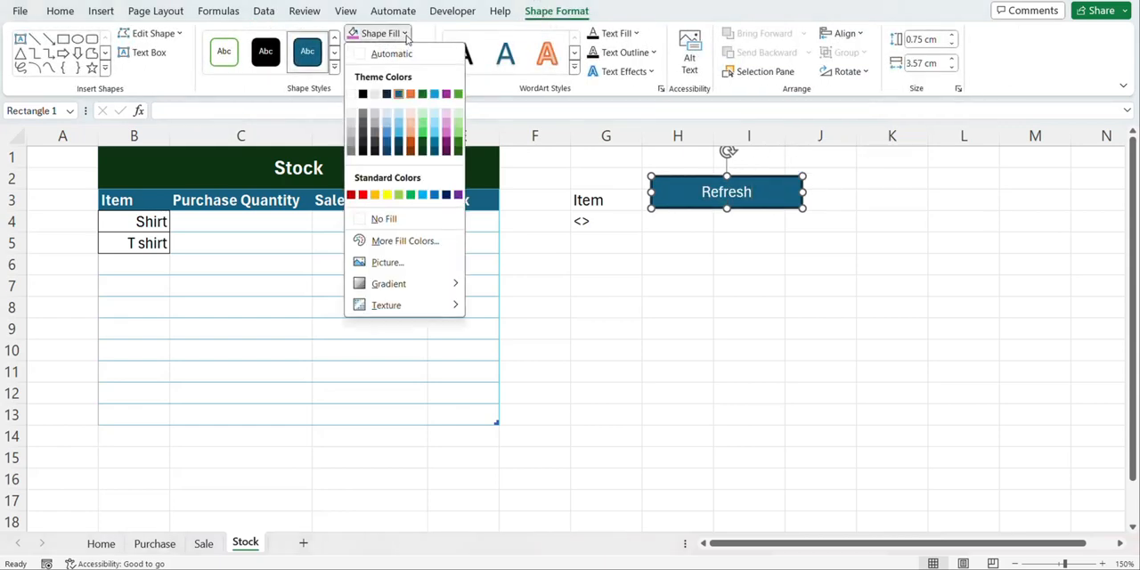
left_click(451, 131)
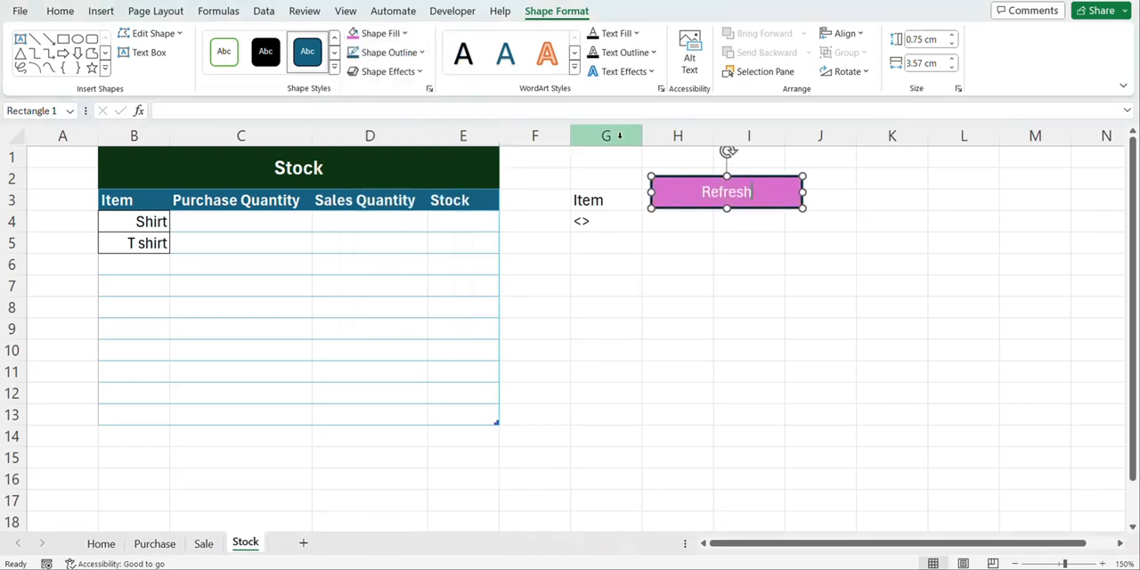
Hide column G, which holds the filter criteria, on the Stock sheet
left_click(620, 135)
right_click(620, 138)
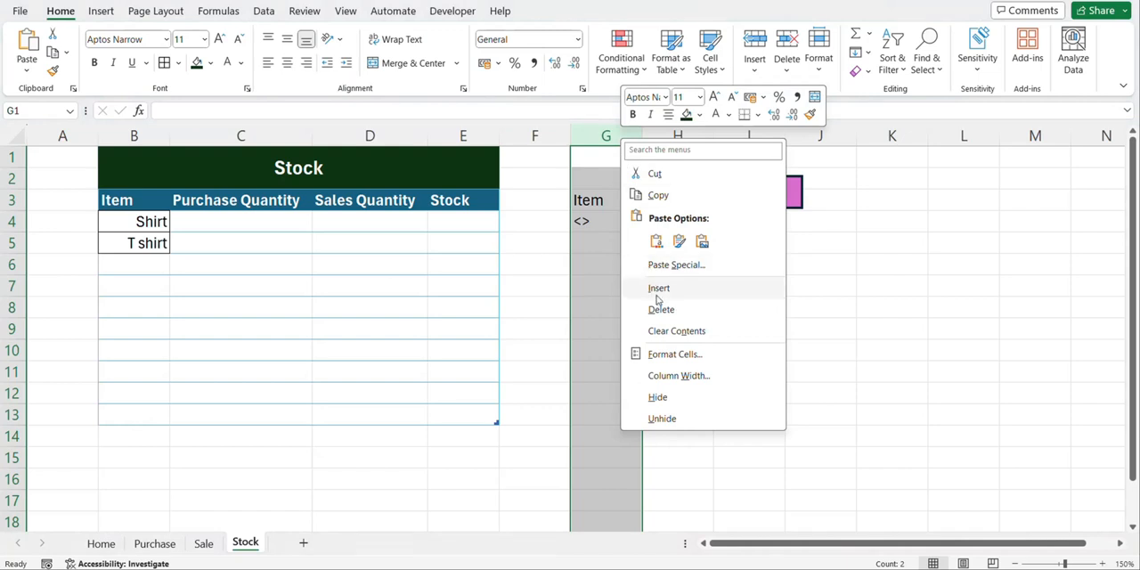
left_click(658, 398)
Apply all borders to the whole Stock table, from the Item header across to the Stock column and down to row 13
left_click(119, 200)
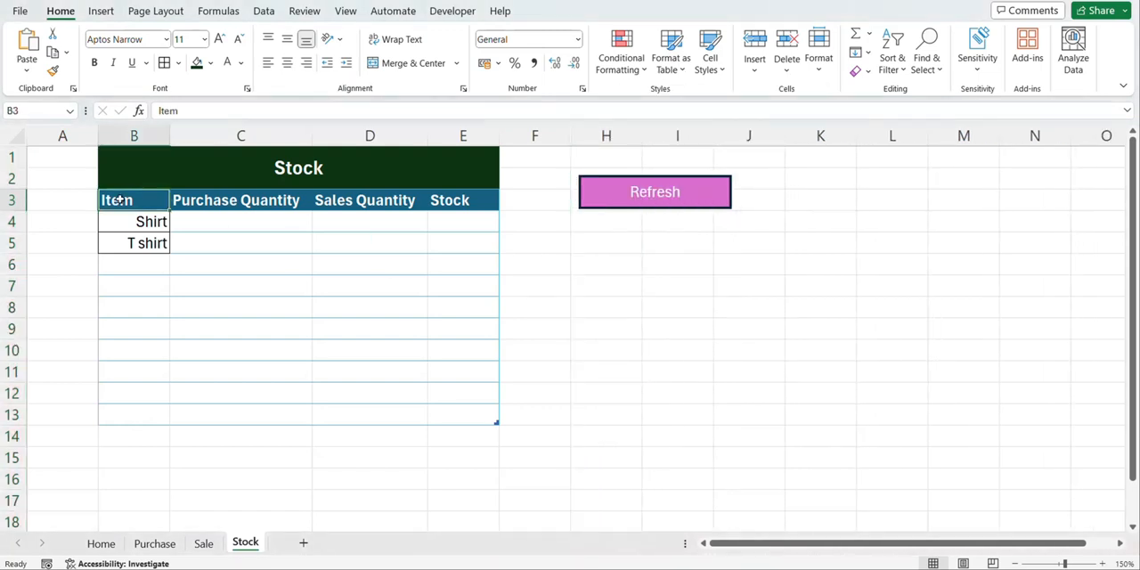
key("ctrl+shift+Down")
key("ctrl+shift+Down")
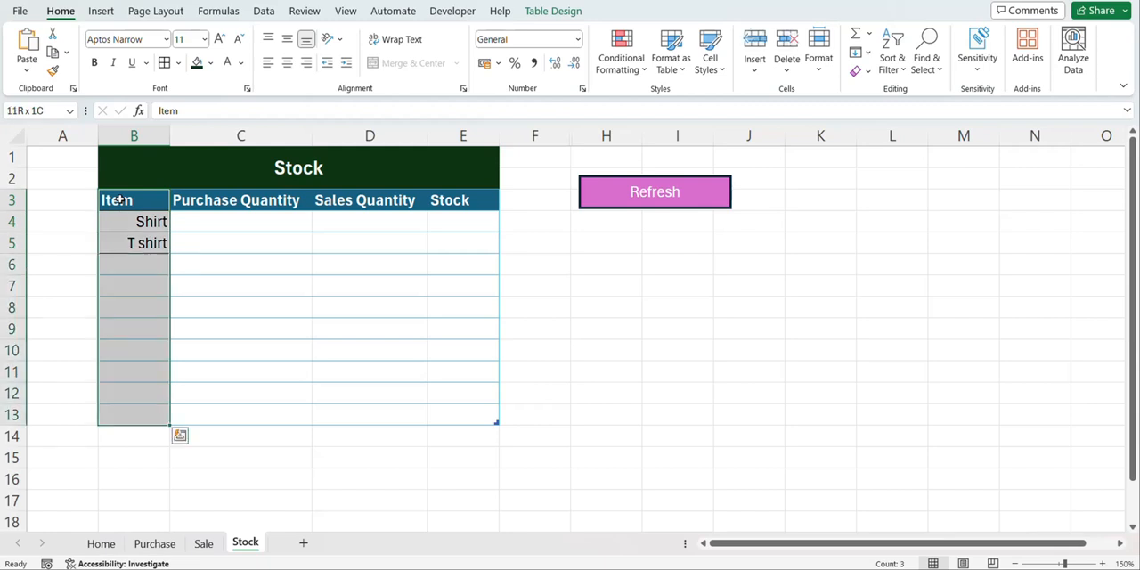
key("ctrl+shift+Right")
left_click(165, 64)
left_click(258, 201)
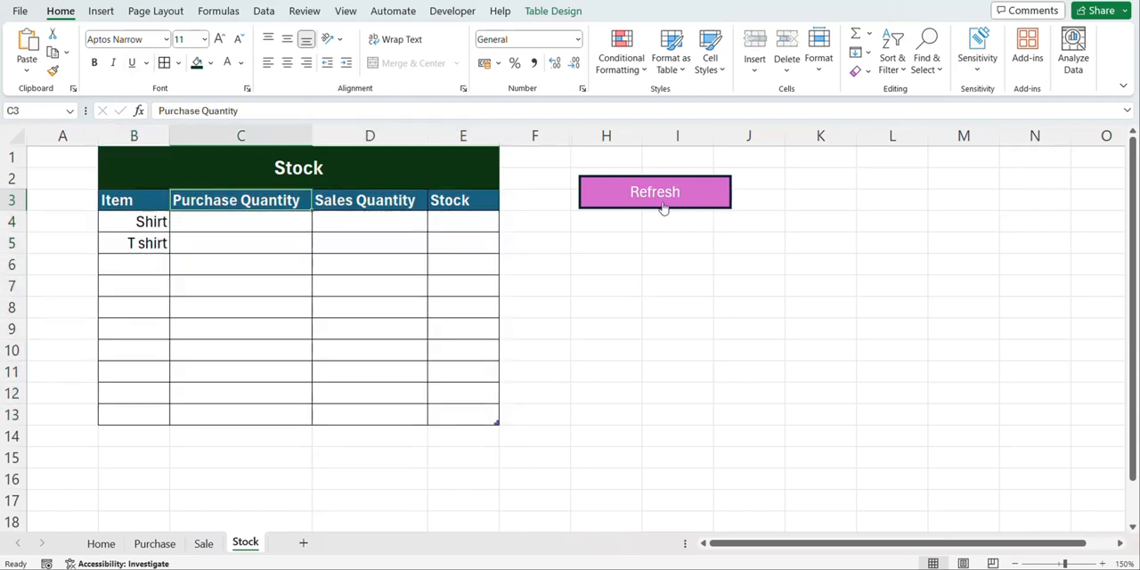
Assign the Stock macro to the Refresh button
right_click(663, 208)
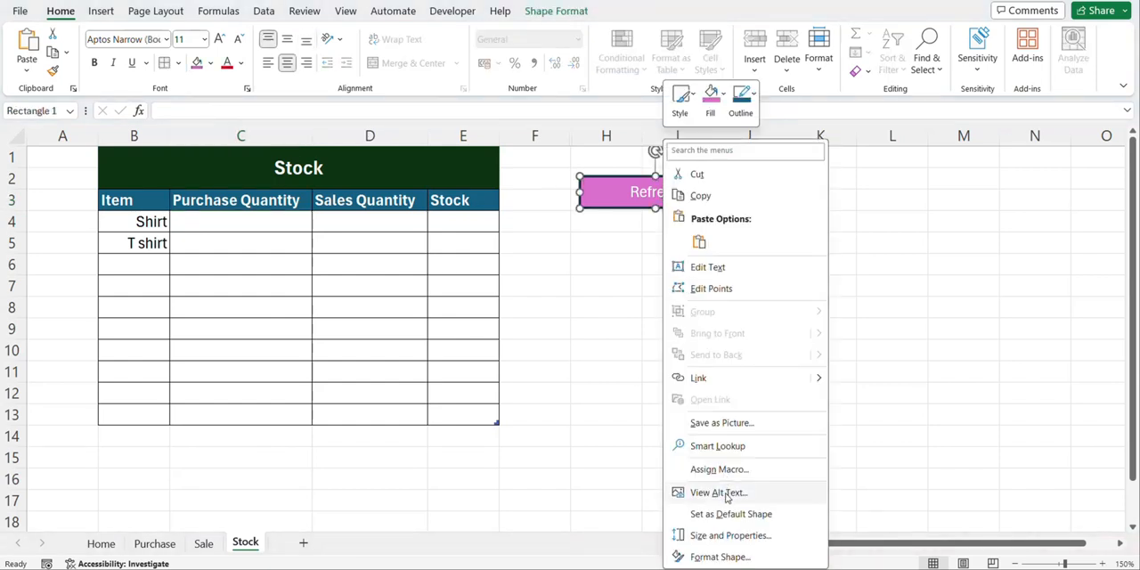
left_click(721, 470)
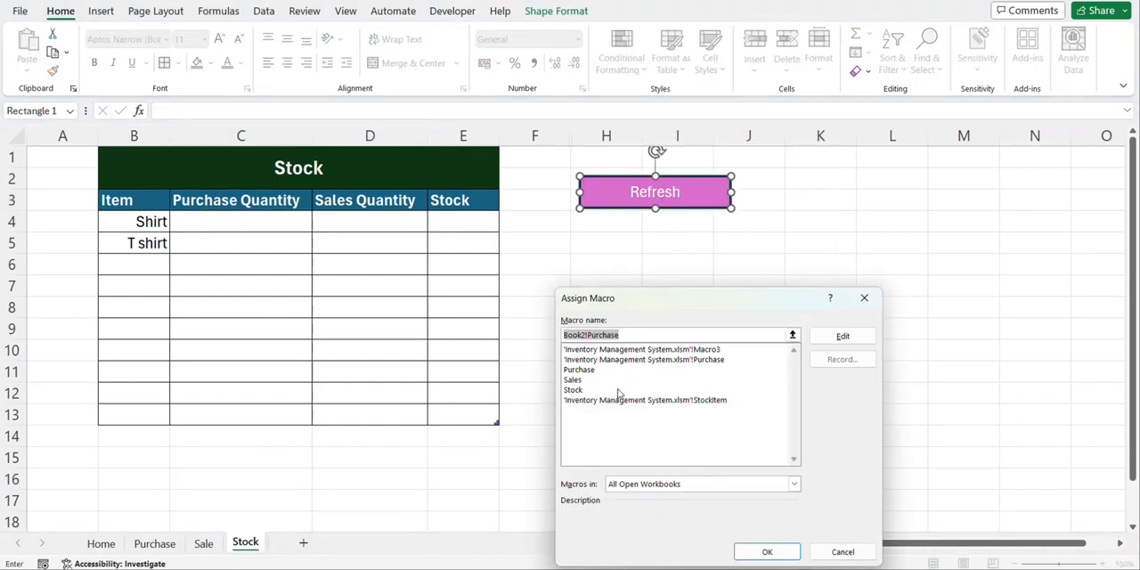
left_click(595, 390)
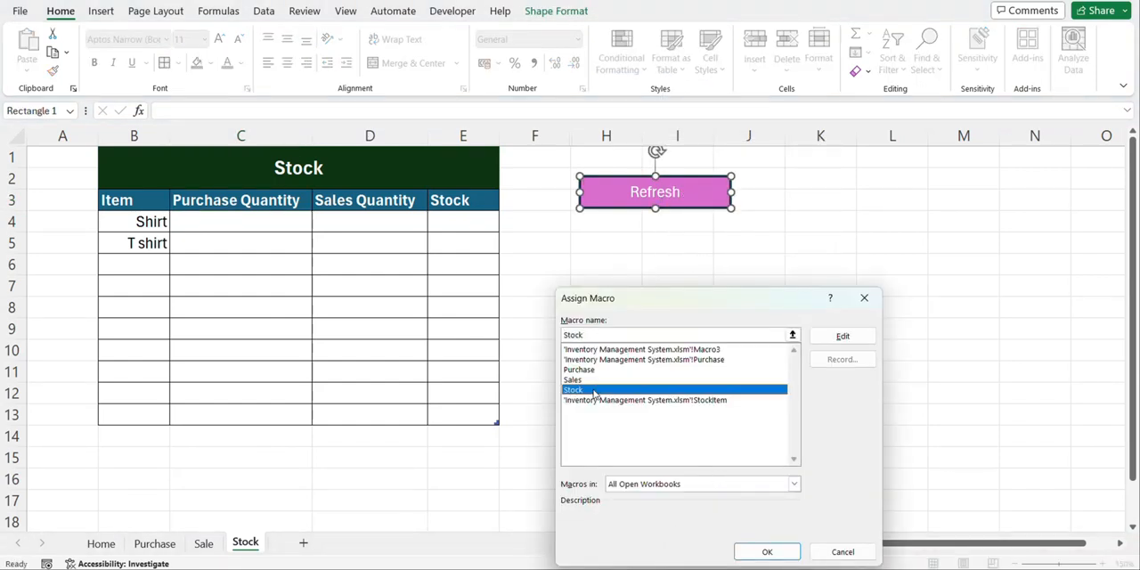
left_click(766, 552)
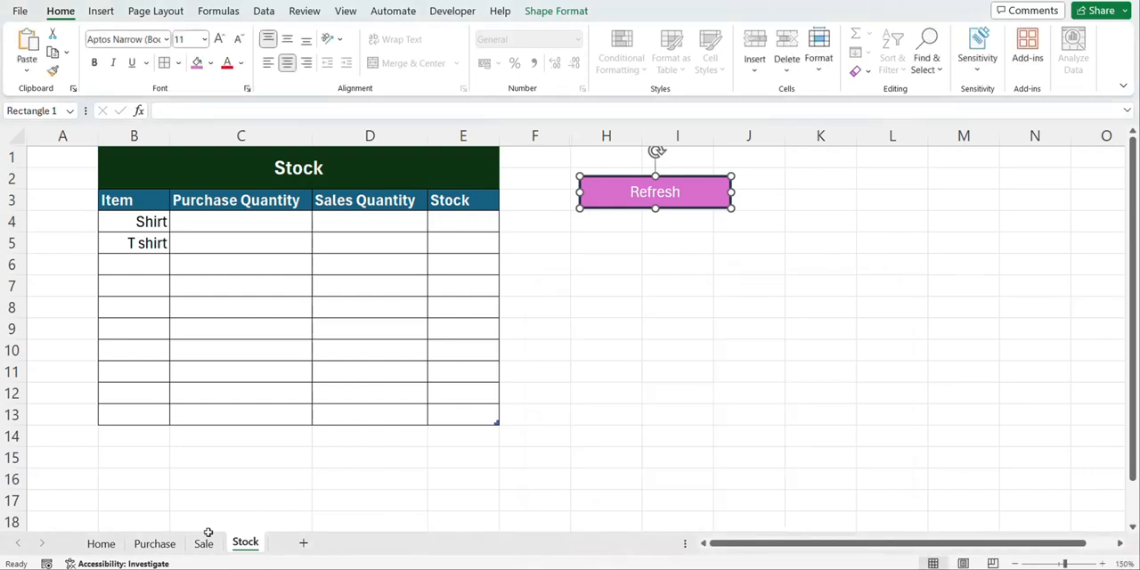
Check the last bill in the Purchase table, and enter bill number 4 and date 10/3/2024 in the Home entry form
left_click(156, 544)
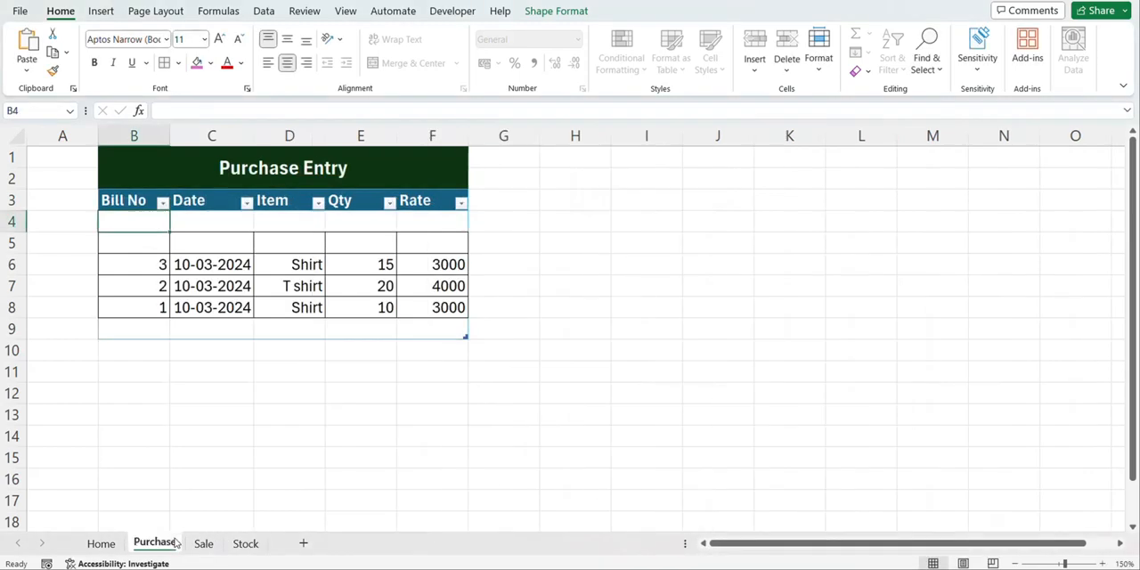
left_click(101, 544)
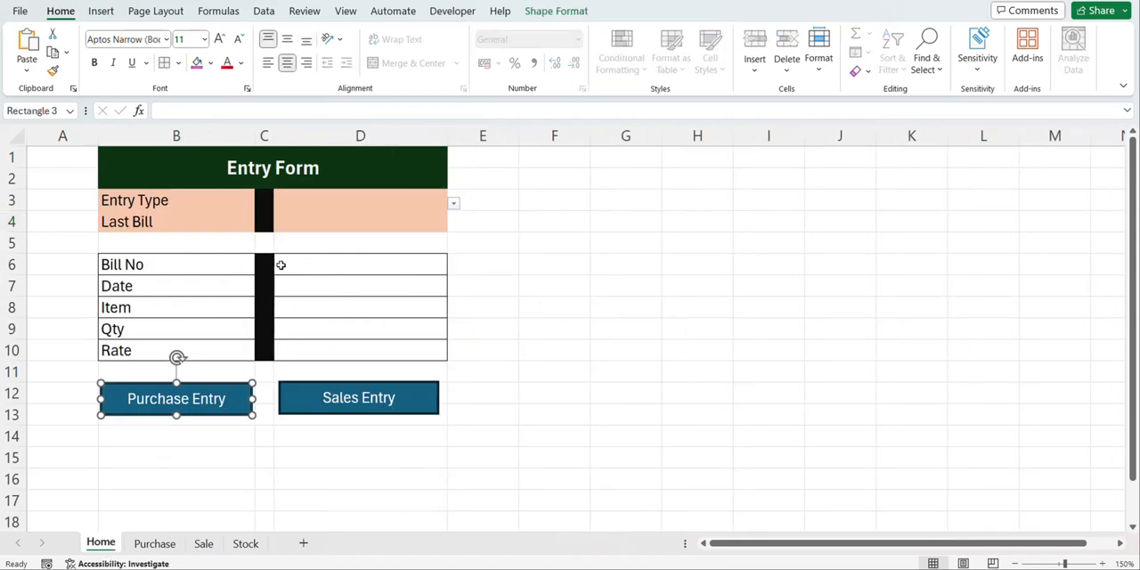
left_click(155, 543)
left_click(114, 544)
double_click(288, 264)
type("4")
key("Return")
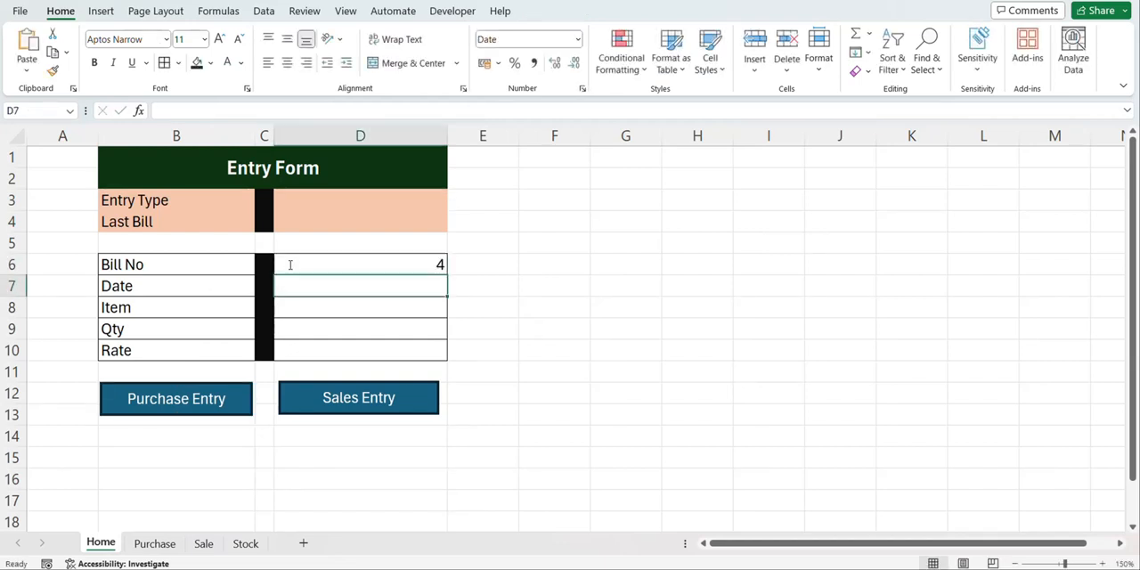
type("10/3")
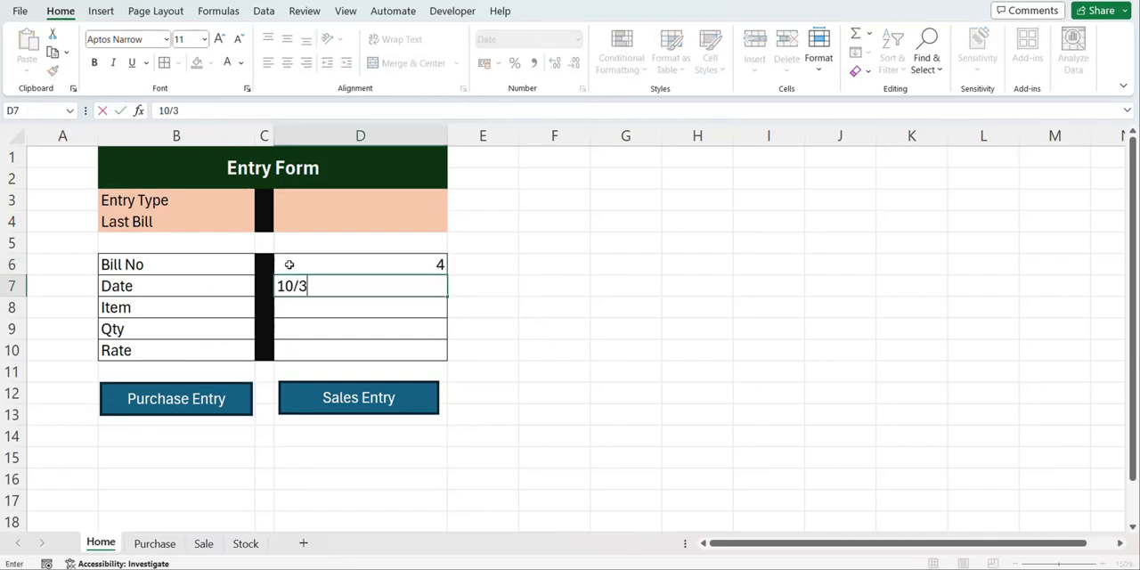
type("/2024")
key("Return")
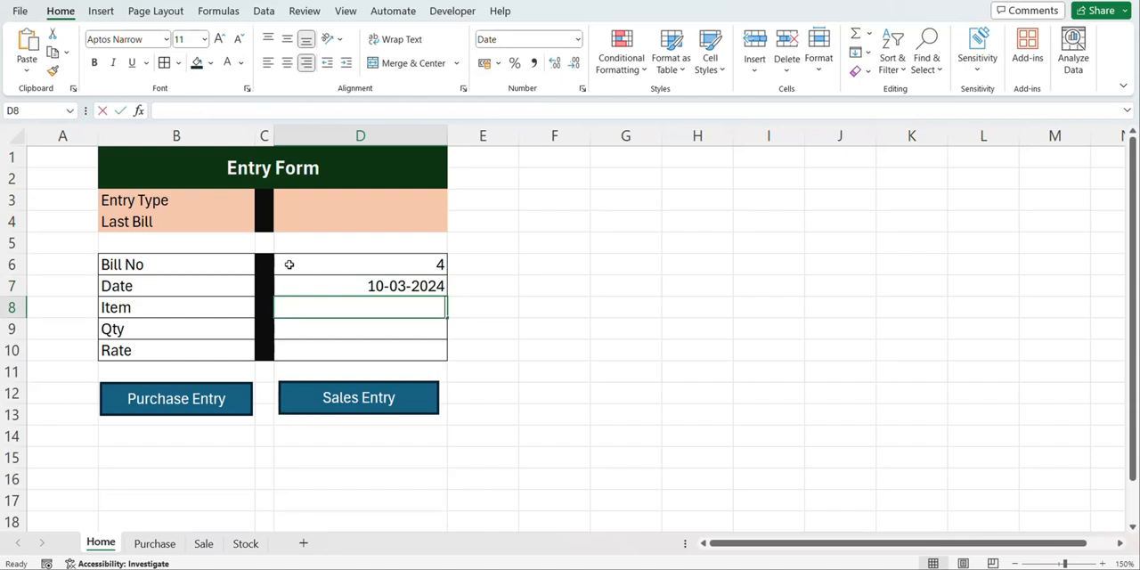
Complete the entry form with item Trouser, quantity 8 and rate 6400, and post it as a purchase entry
type("Trouser")
key("Return")
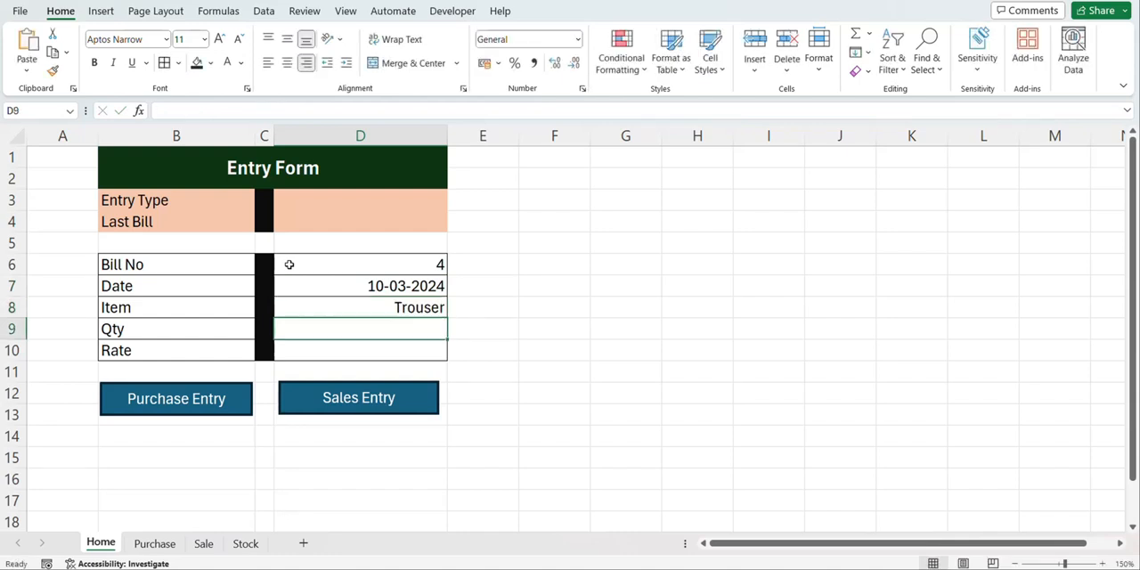
type("8")
key("Return")
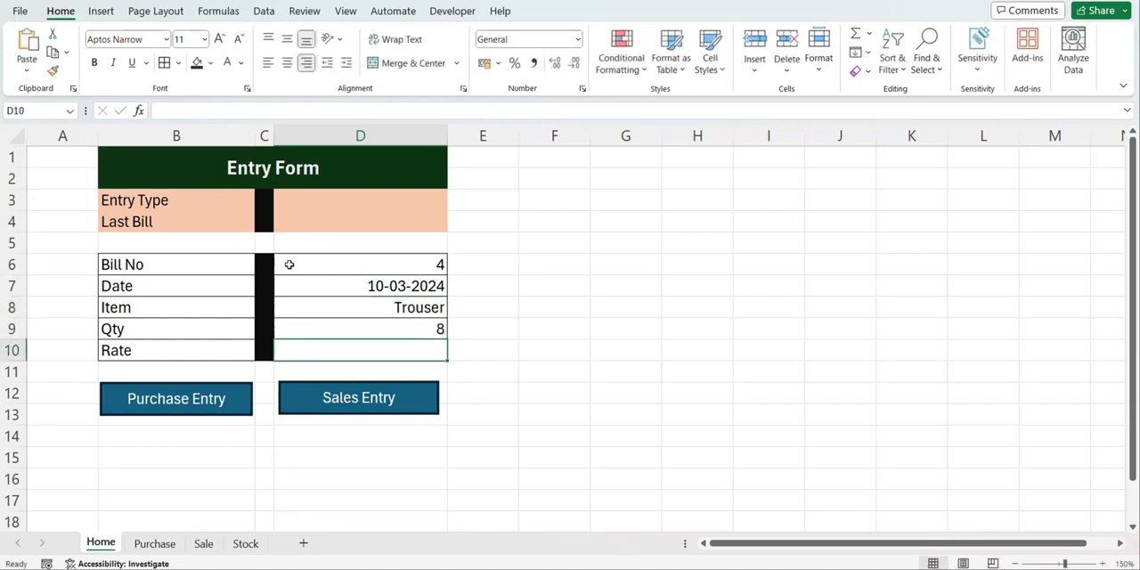
type("6400")
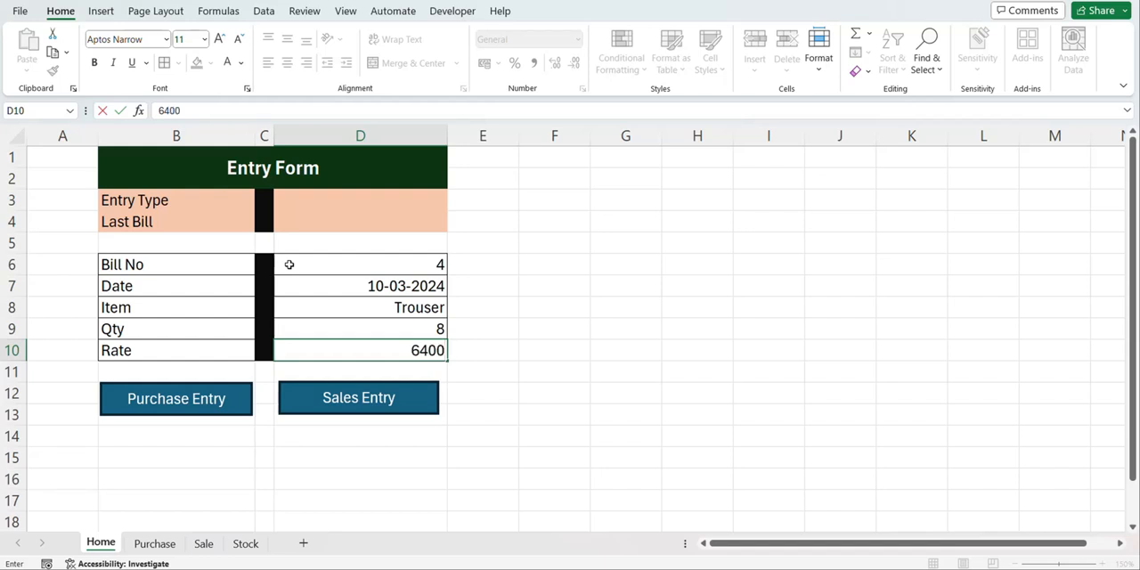
left_click(213, 398)
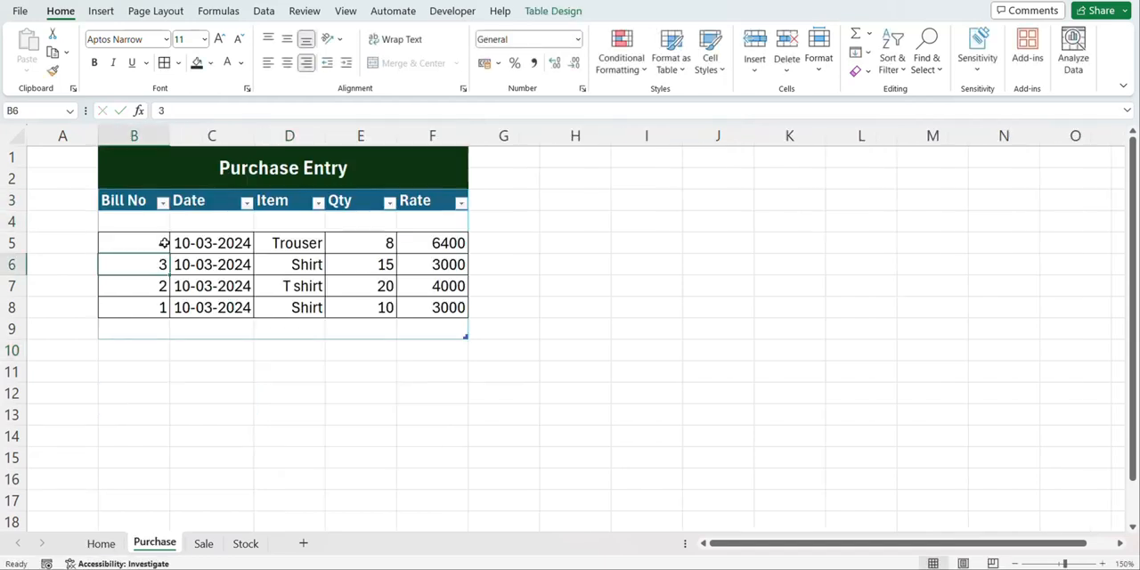
left_click(164, 243)
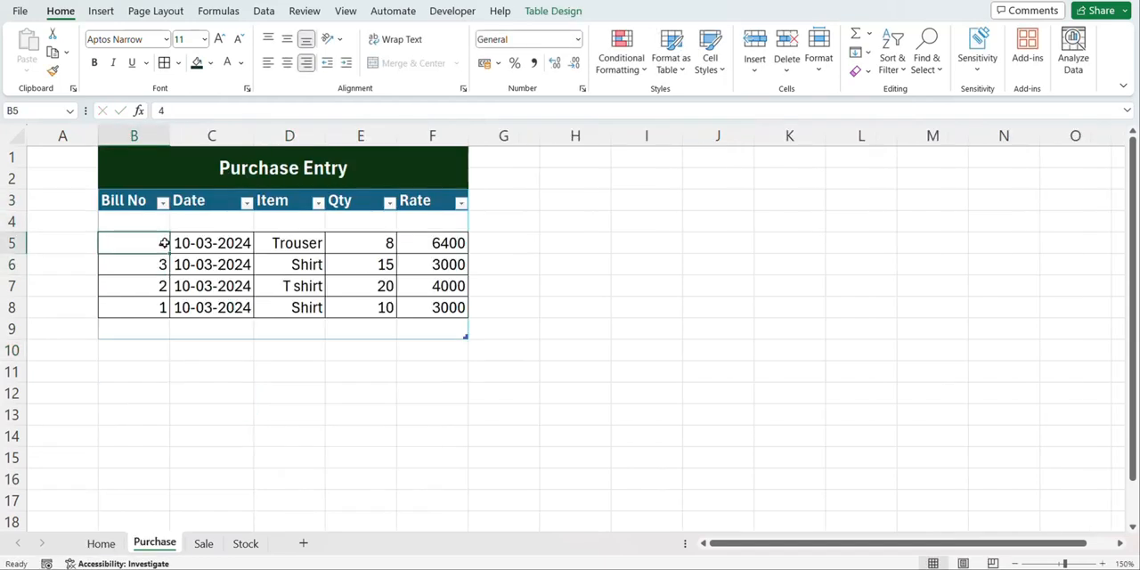
Run the Refresh button on the Stock sheet to update its item list
left_click(246, 543)
left_click(645, 190)
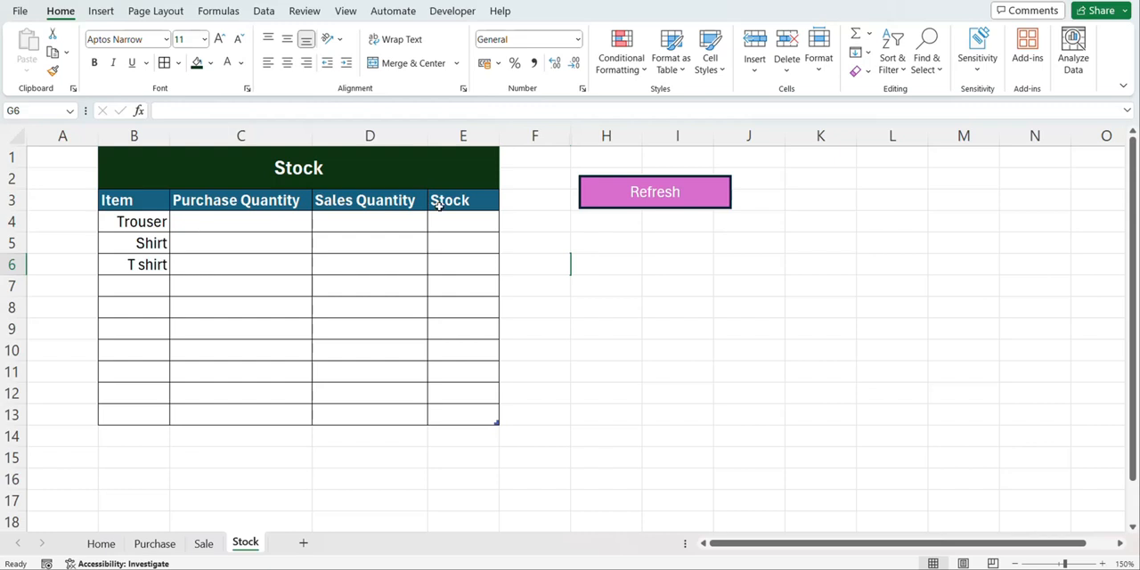
left_click(630, 230)
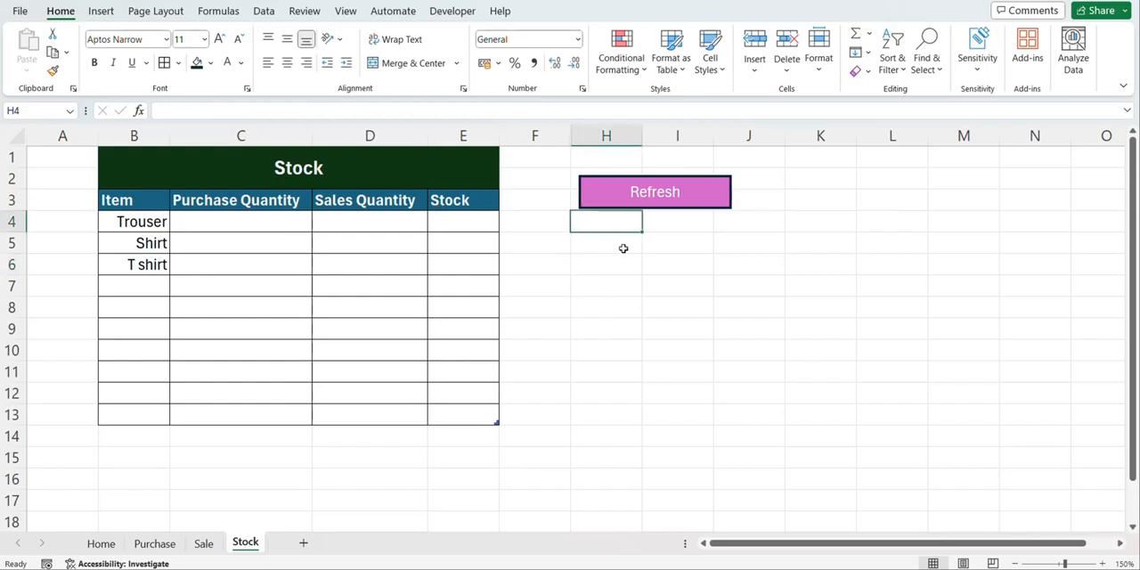
left_click(622, 248)
left_click(243, 223)
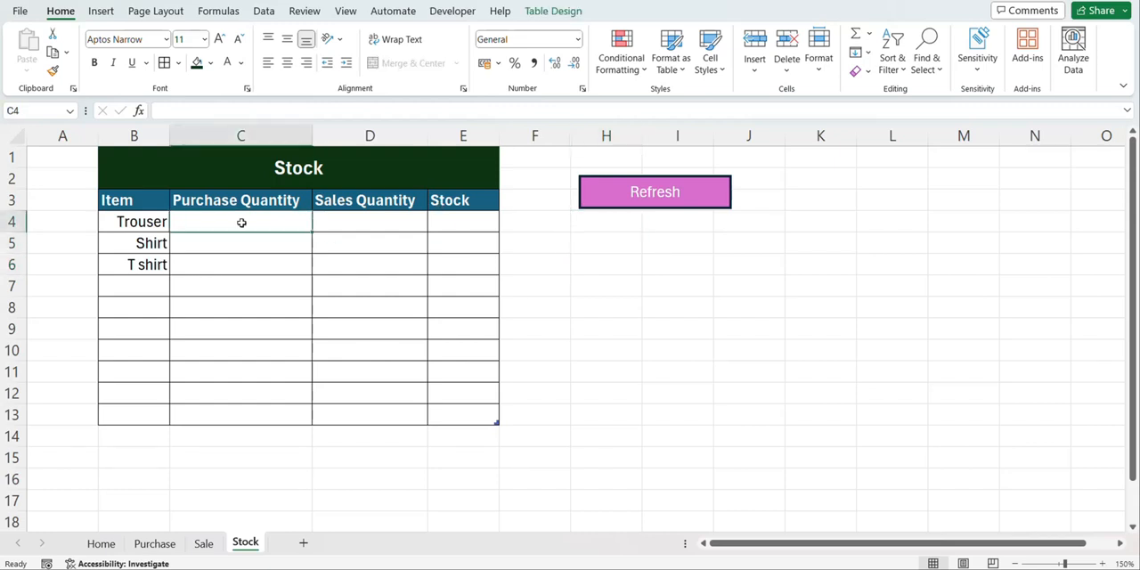
left_click(349, 227)
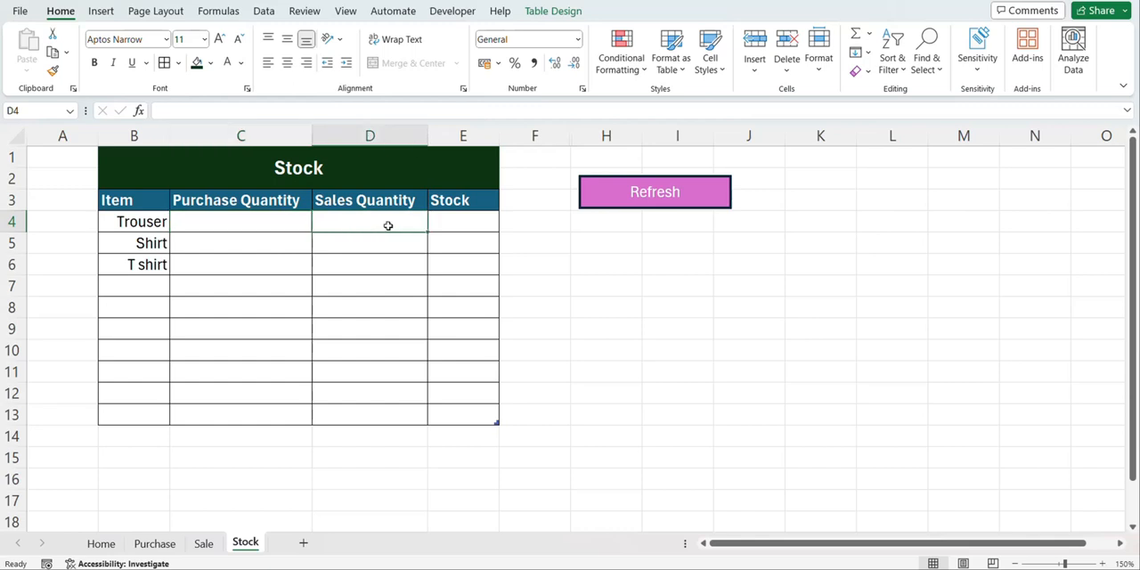
left_click(440, 220)
Start a SUMIF formula in Stock cell C4 with the Purchase table's whole Item column, including its header, as the range
left_click(215, 222)
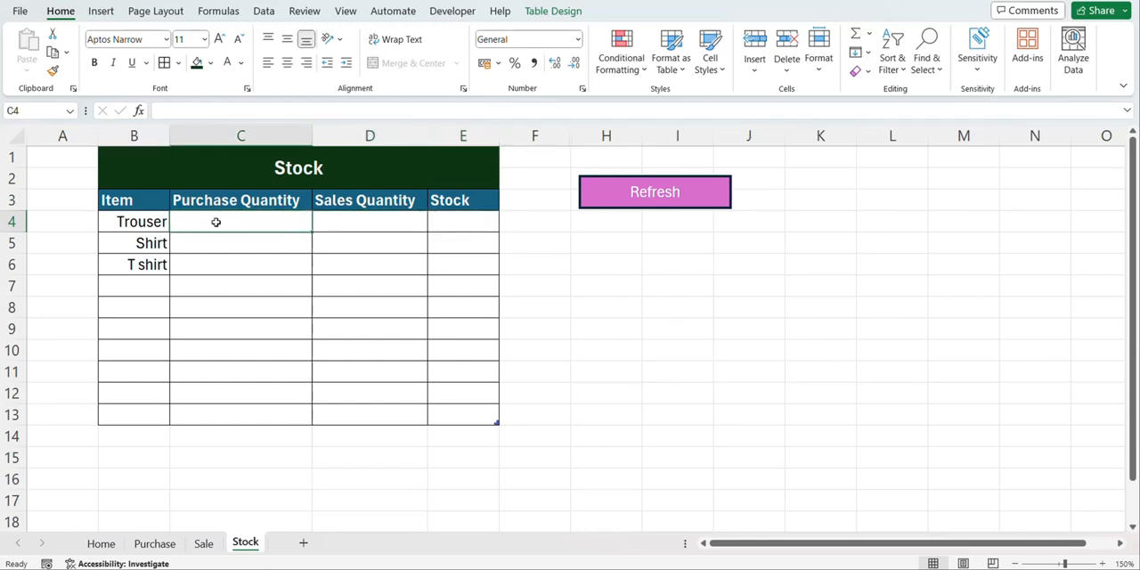
type("=sum")
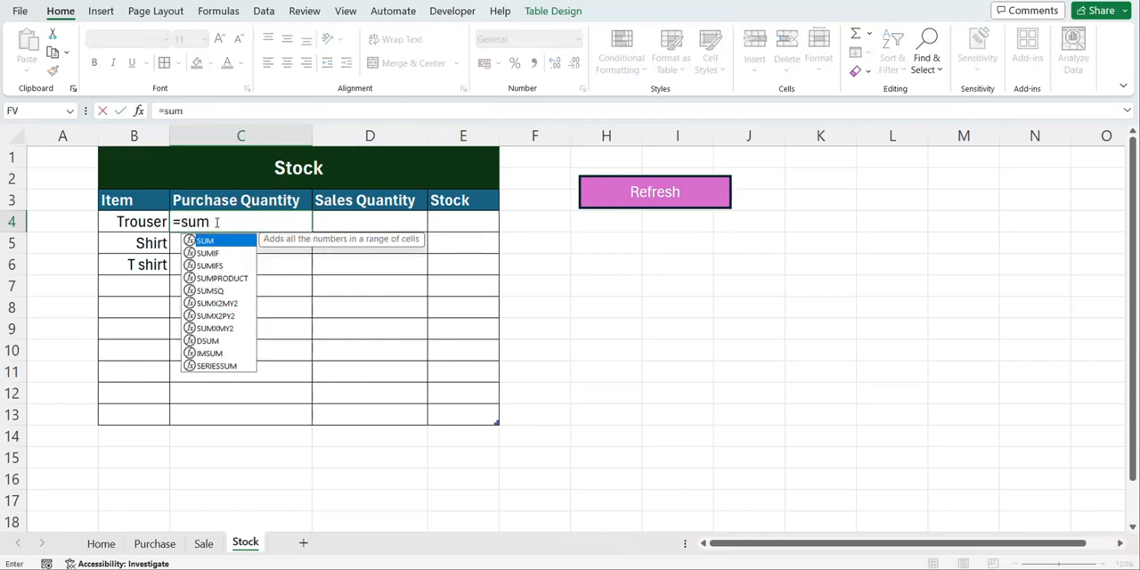
type("if")
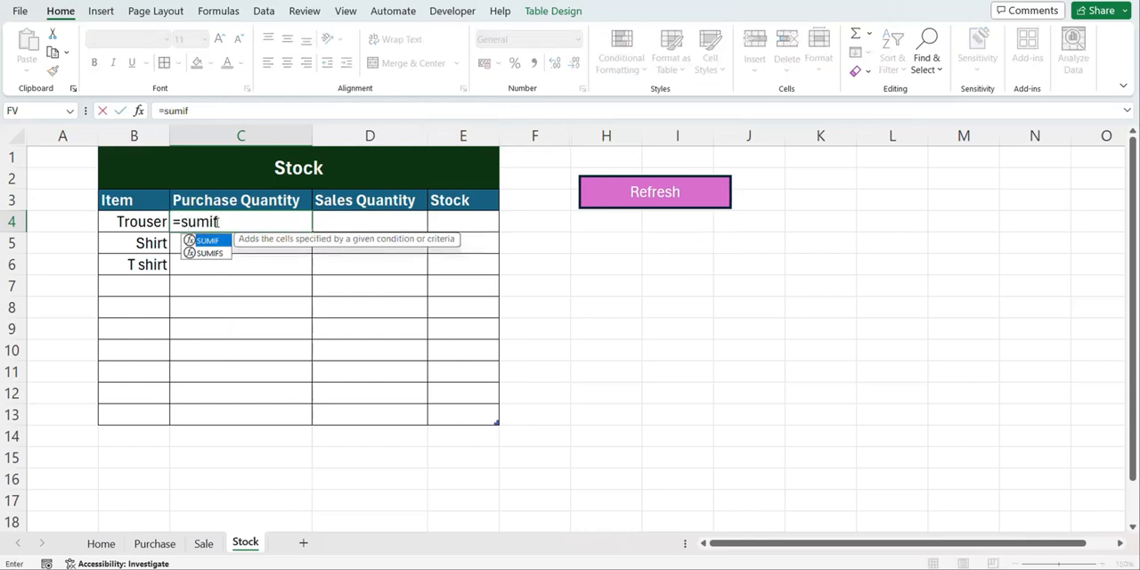
key("Tab")
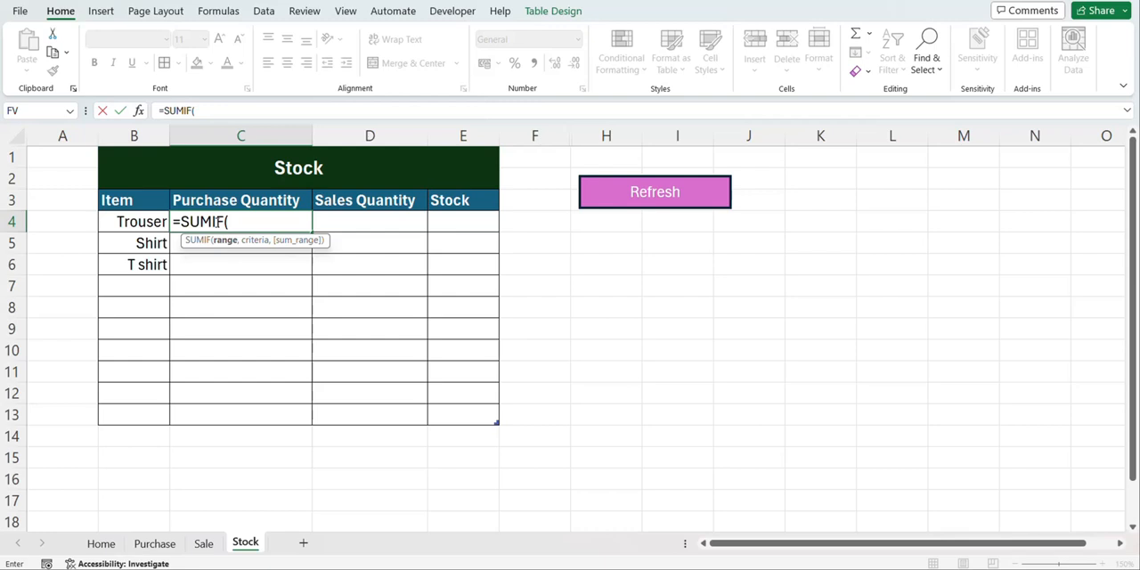
left_click(157, 545)
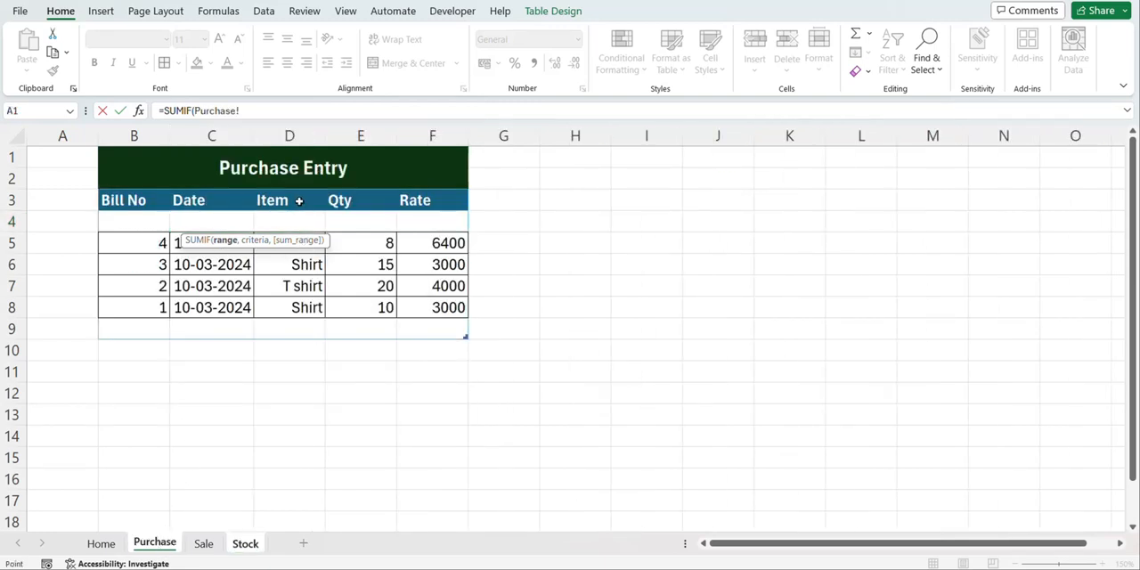
left_click_drag(279, 200, 275, 325)
type(",")
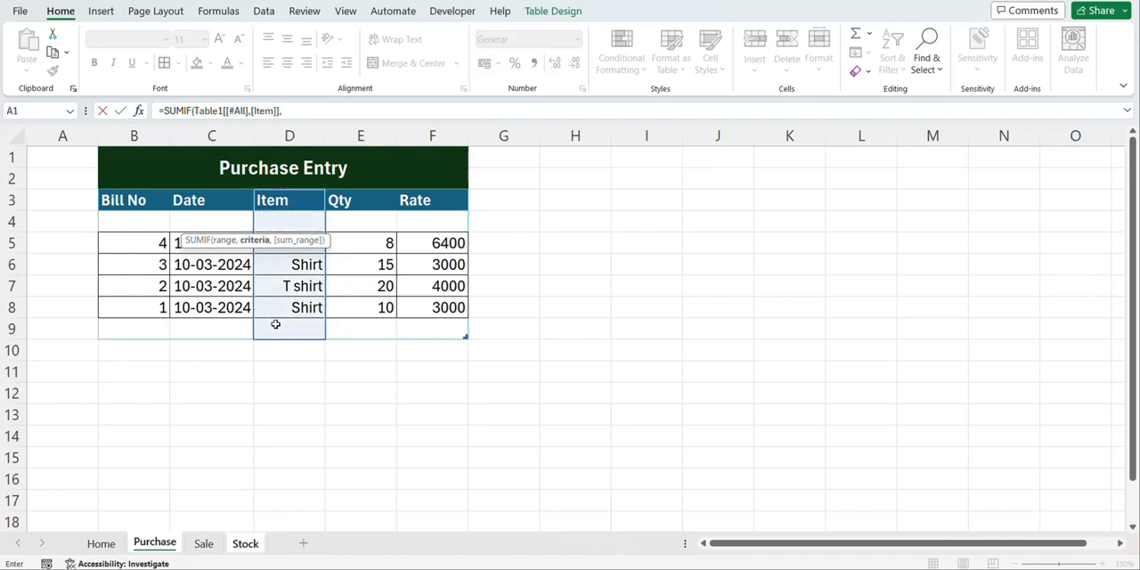
Complete the Stock C4 SUMIF with the row's Item as criteria and the Purchase table's whole Qty column as sum range, then compare with the Purchase table
left_click(246, 542)
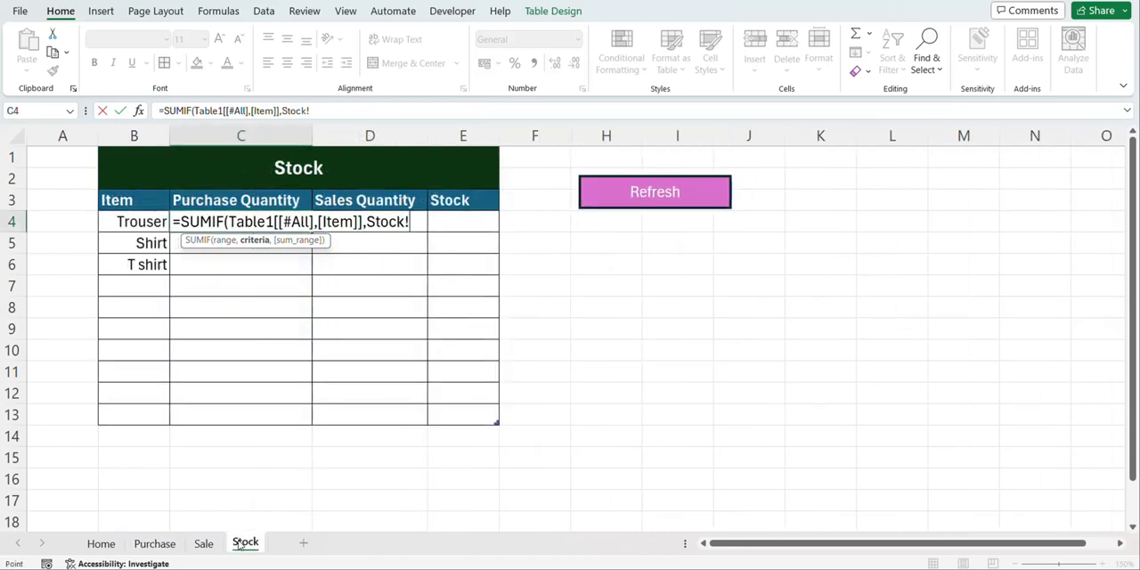
left_click(129, 222)
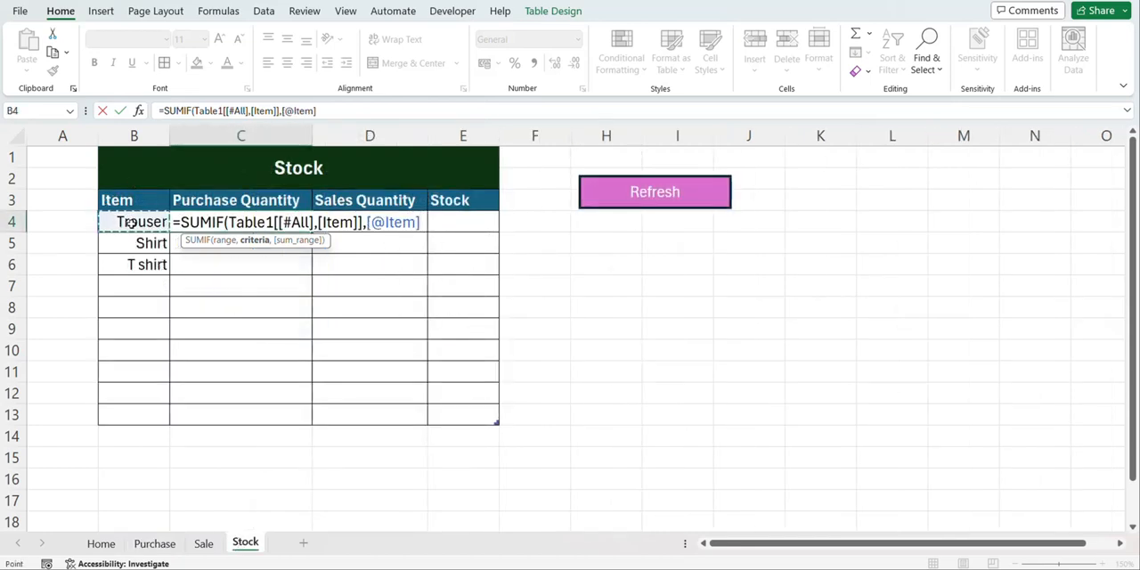
type(",")
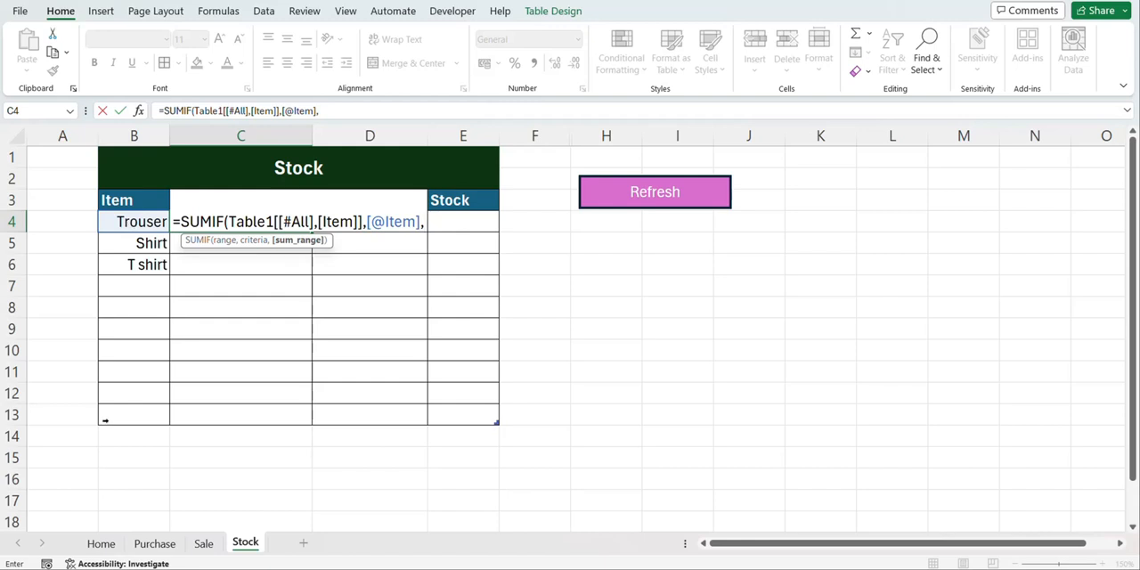
left_click(159, 543)
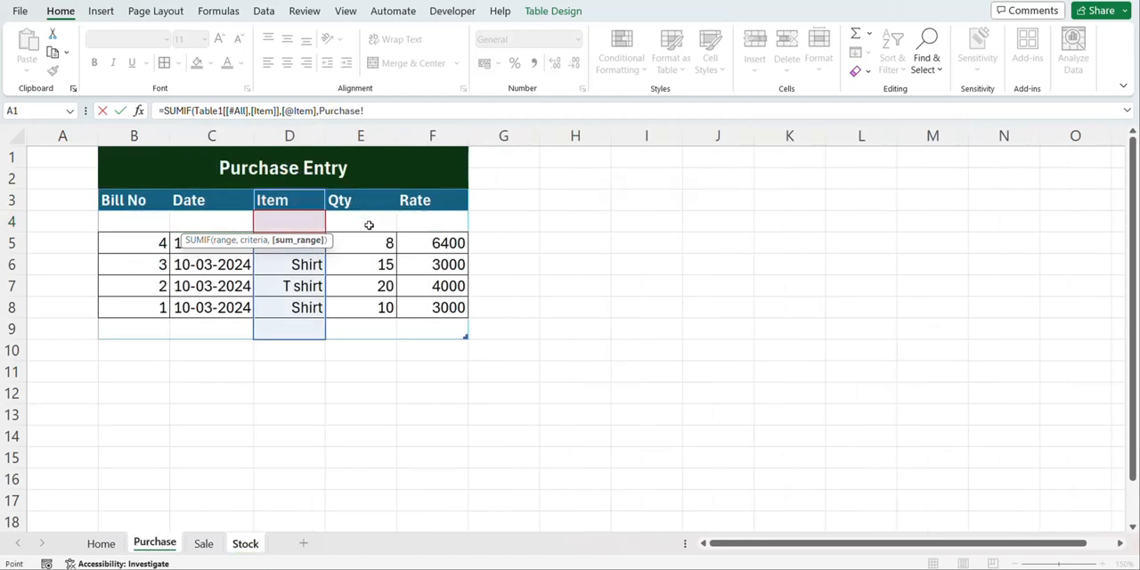
left_click(368, 226)
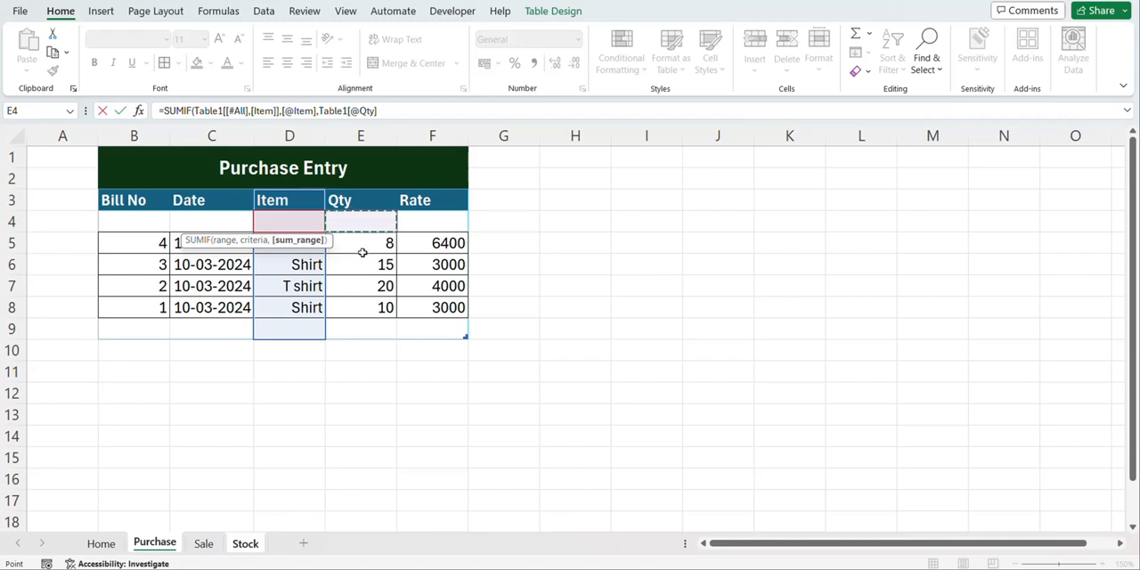
left_click_drag(360, 202, 366, 325)
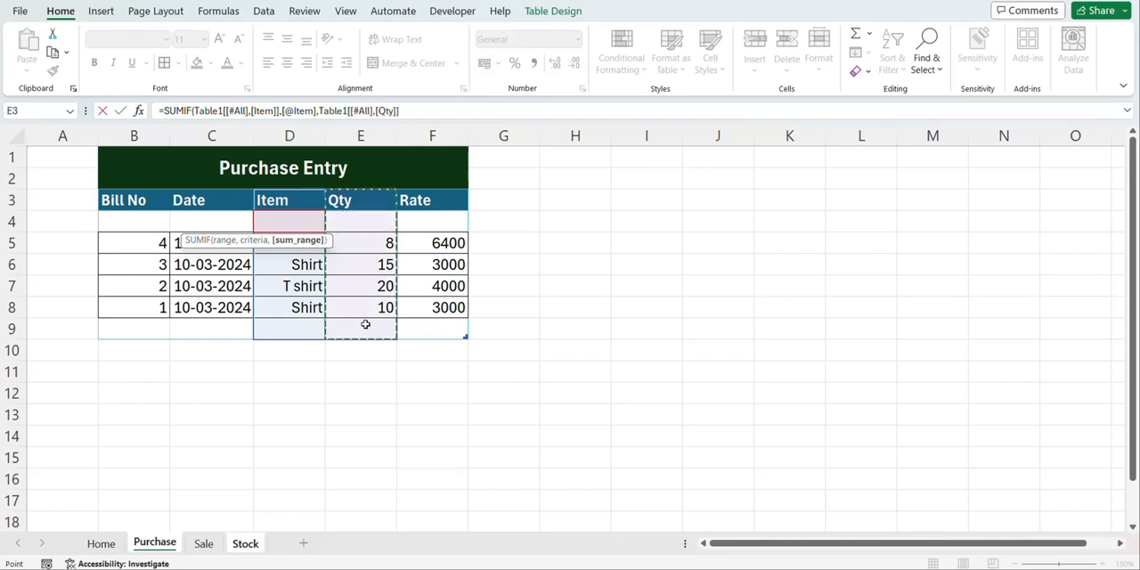
key("Return")
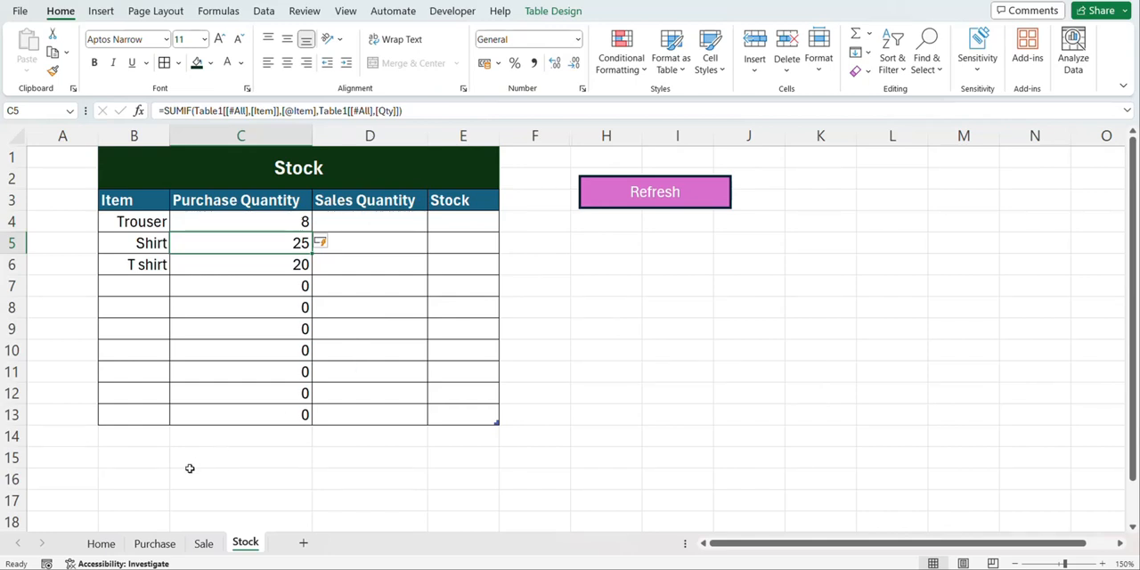
left_click(156, 544)
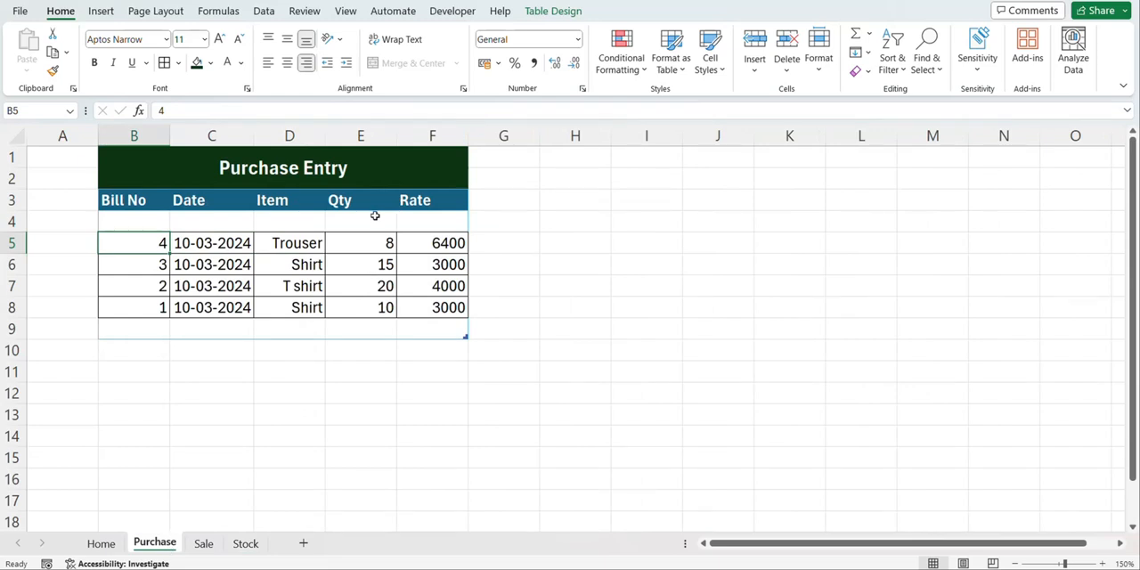
left_click(254, 550)
Start a SUMIF formula in Stock cell D4 with the Sale table's whole Item column, including its header, as the range
left_click(361, 221)
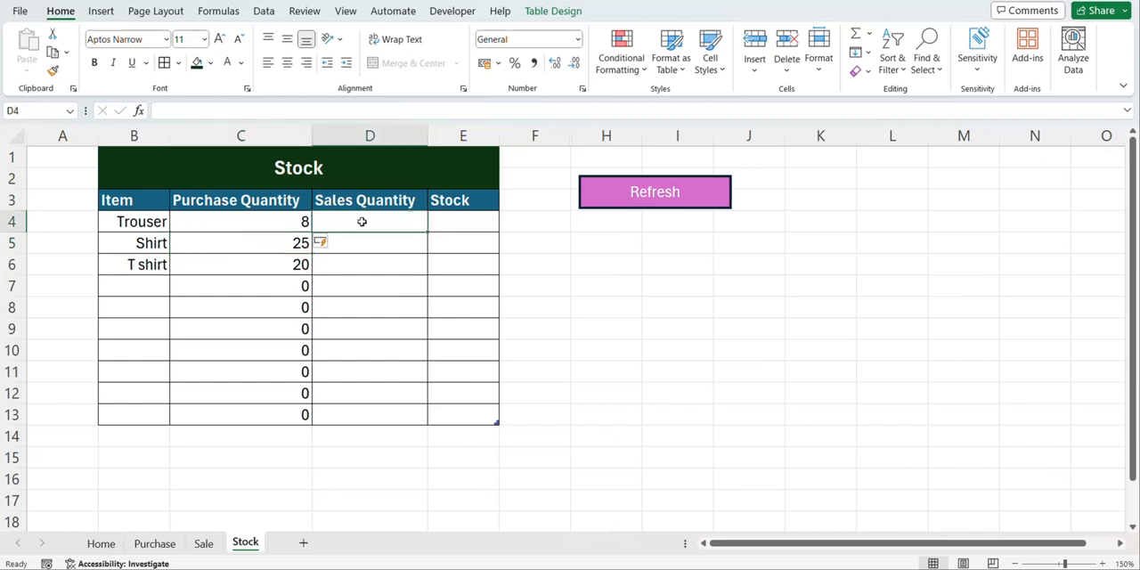
type("=s")
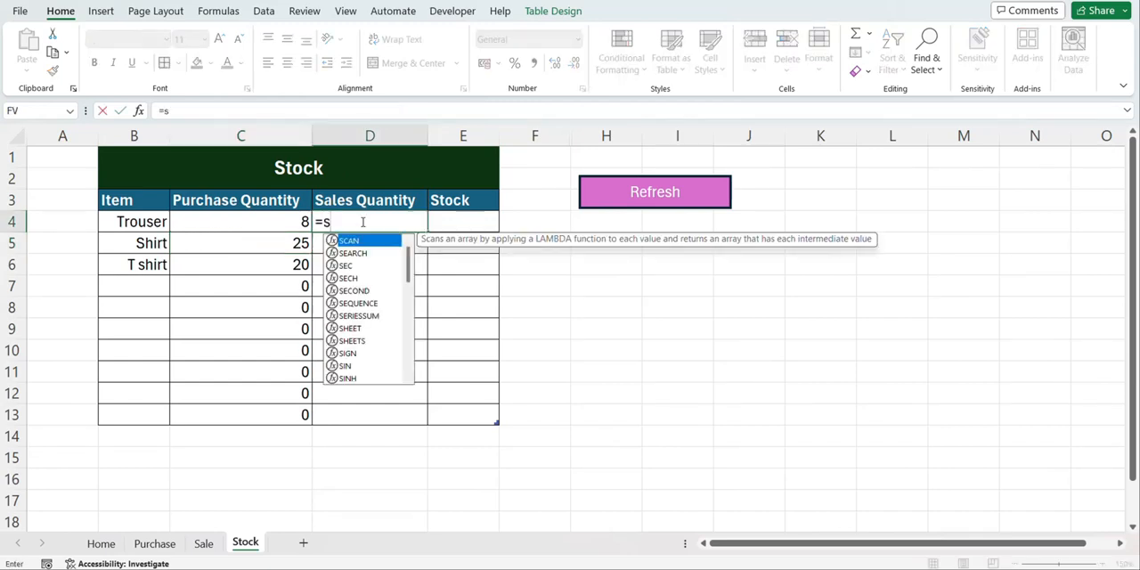
type("umif")
key("Tab")
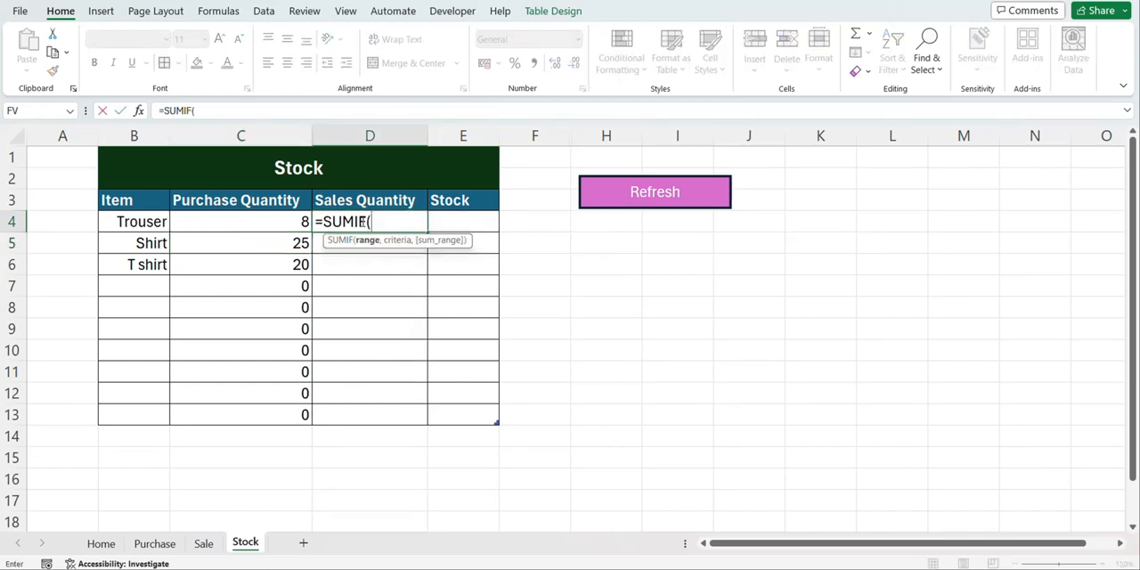
left_click(204, 543)
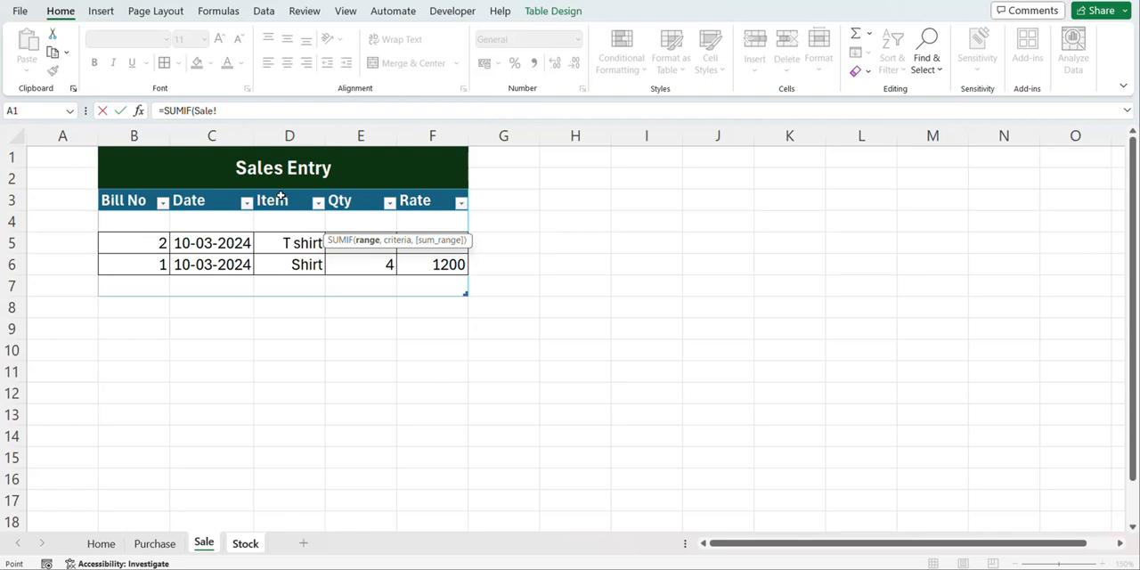
left_click_drag(279, 196, 271, 282)
type(",")
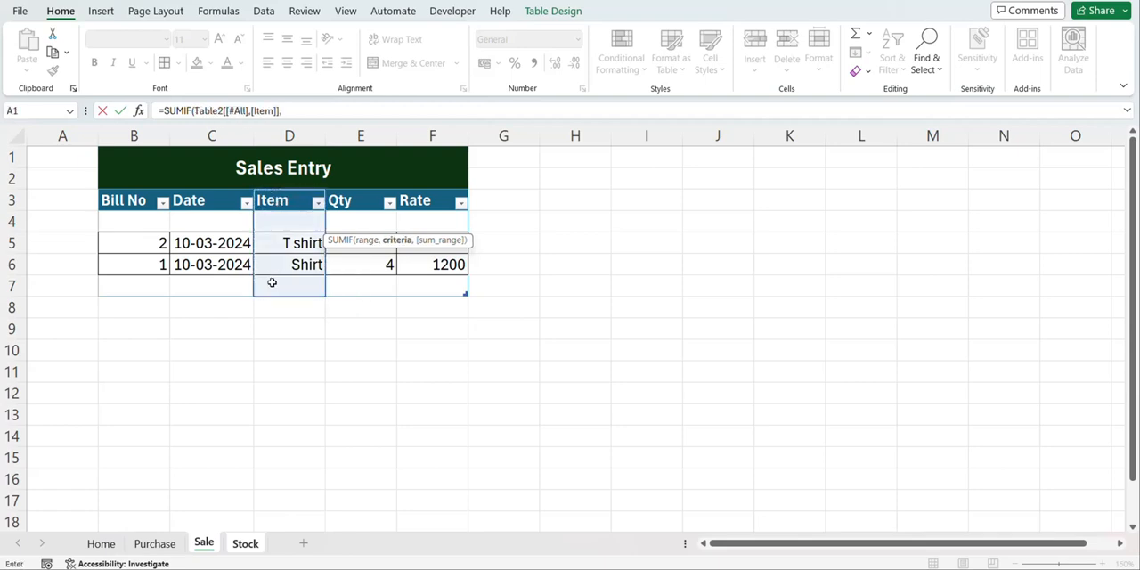
Complete the Sales Quantity SUMIF with the row's Item as criteria and the Sale table's whole Qty column, including its header, as sum range
left_click(245, 543)
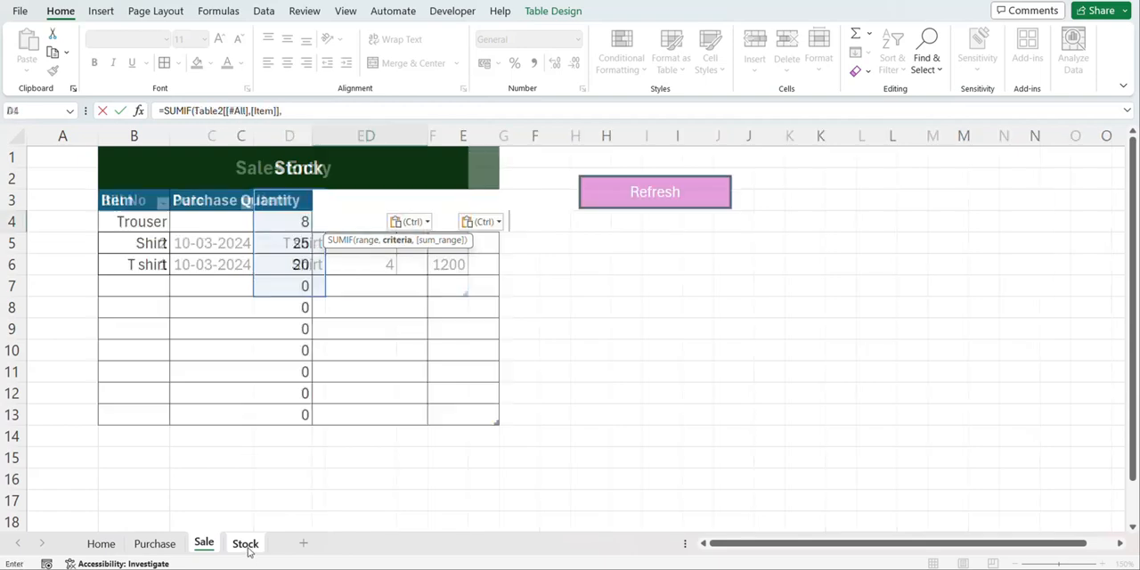
left_click(142, 222)
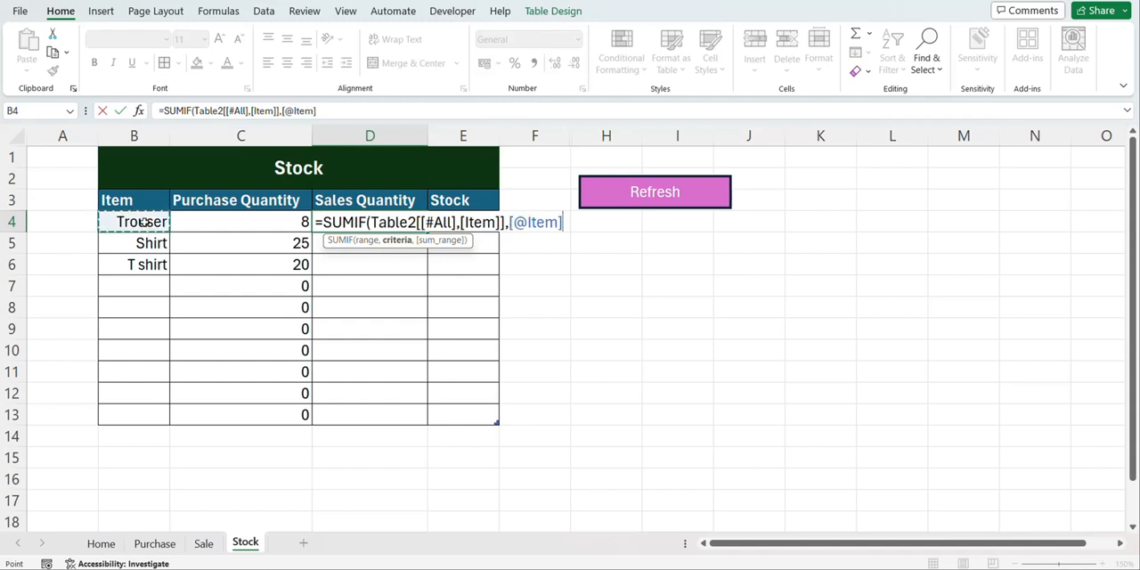
type(",")
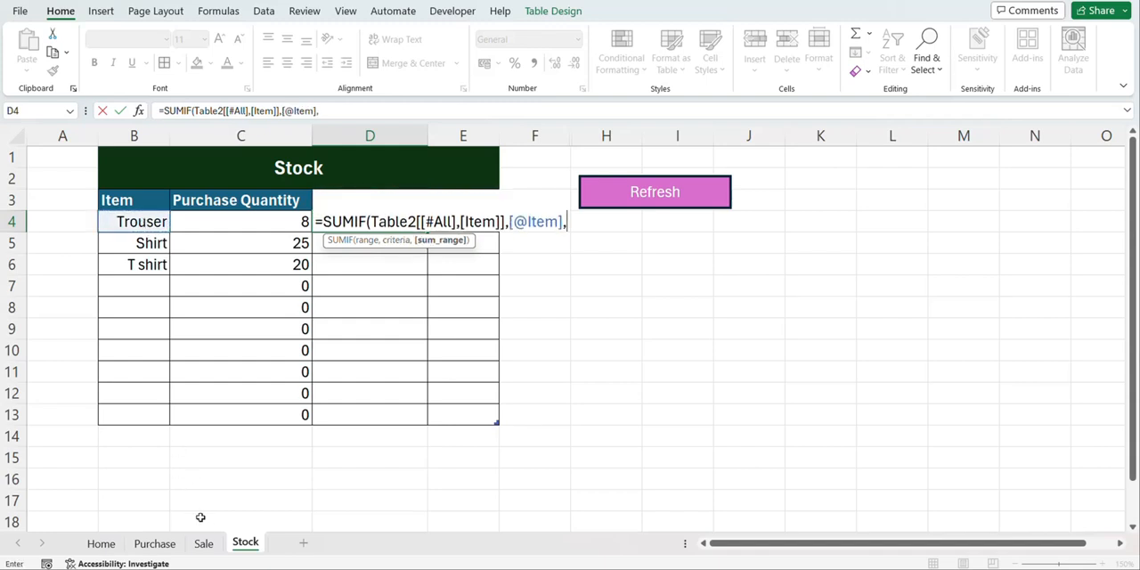
left_click(204, 544)
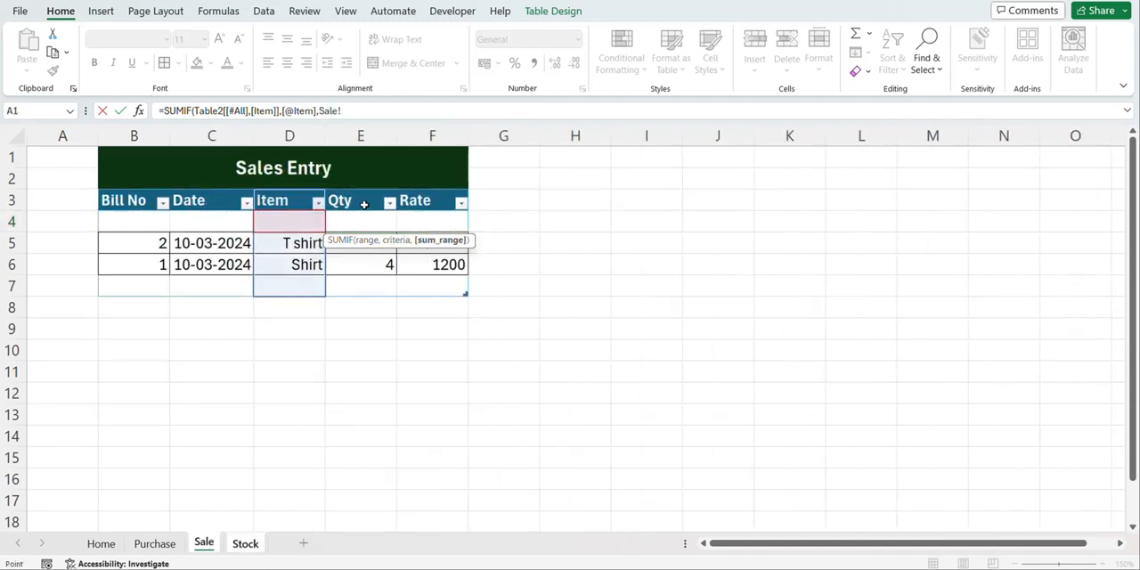
left_click_drag(364, 201, 364, 277)
type(")")
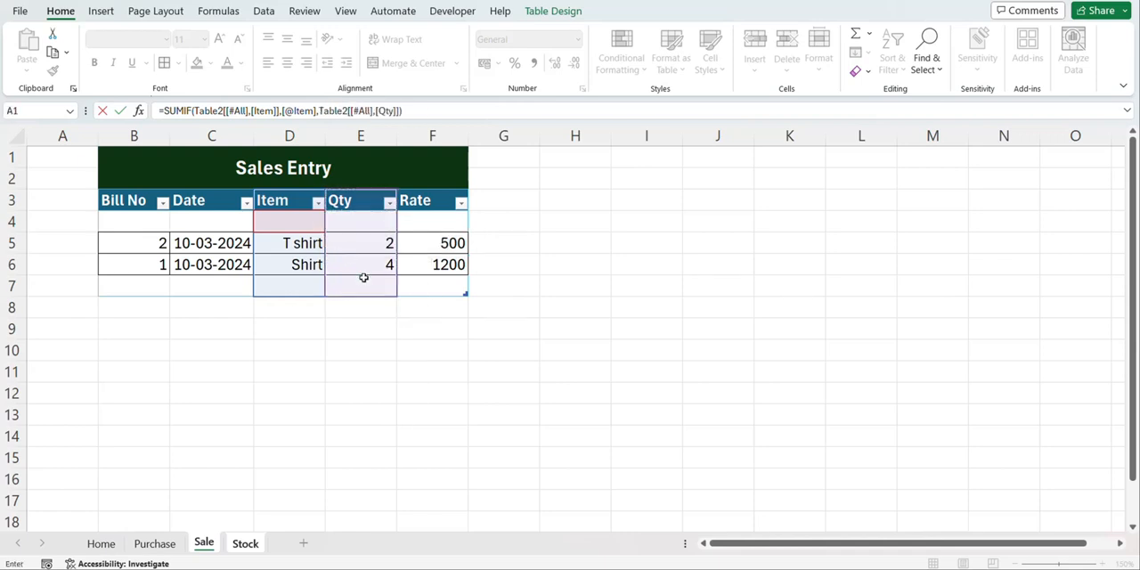
key("Return")
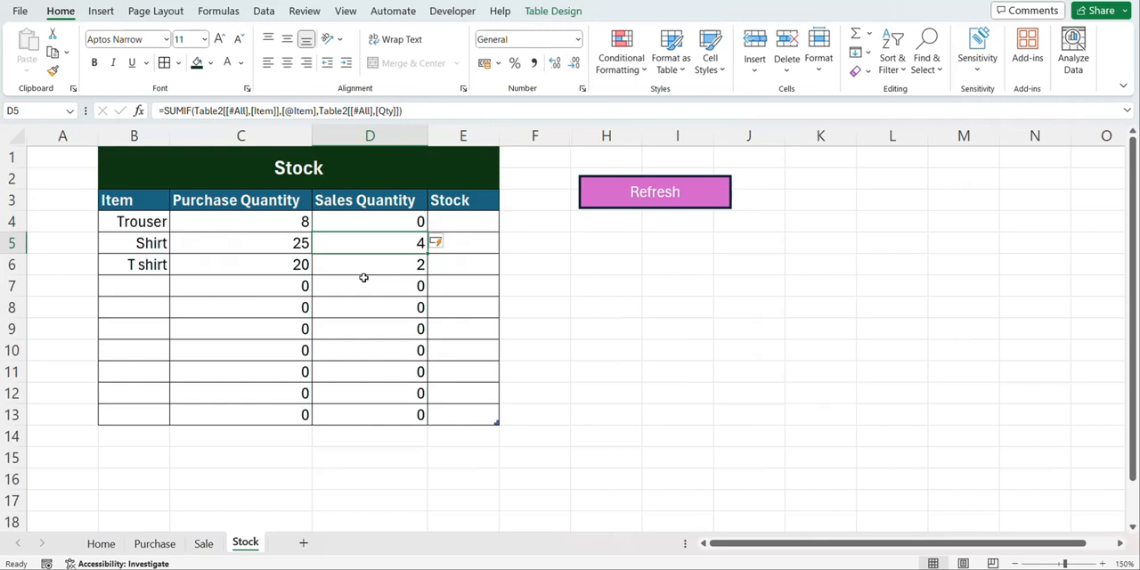
Enter a formula in Stock cell E4 that subtracts the row's Sales Quantity from its Purchase Quantity
left_click(450, 224)
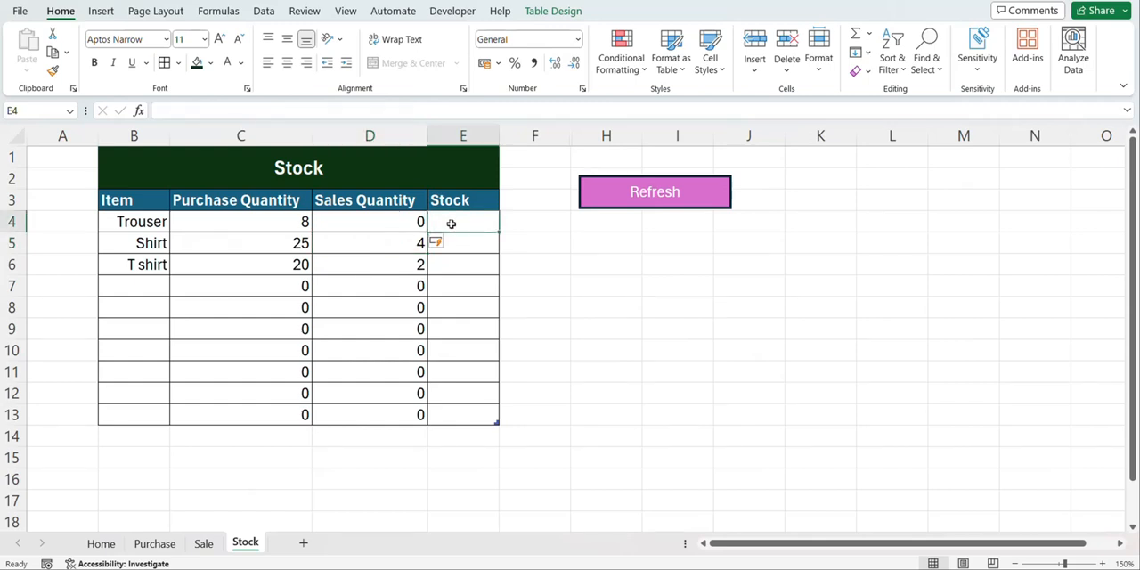
type("=")
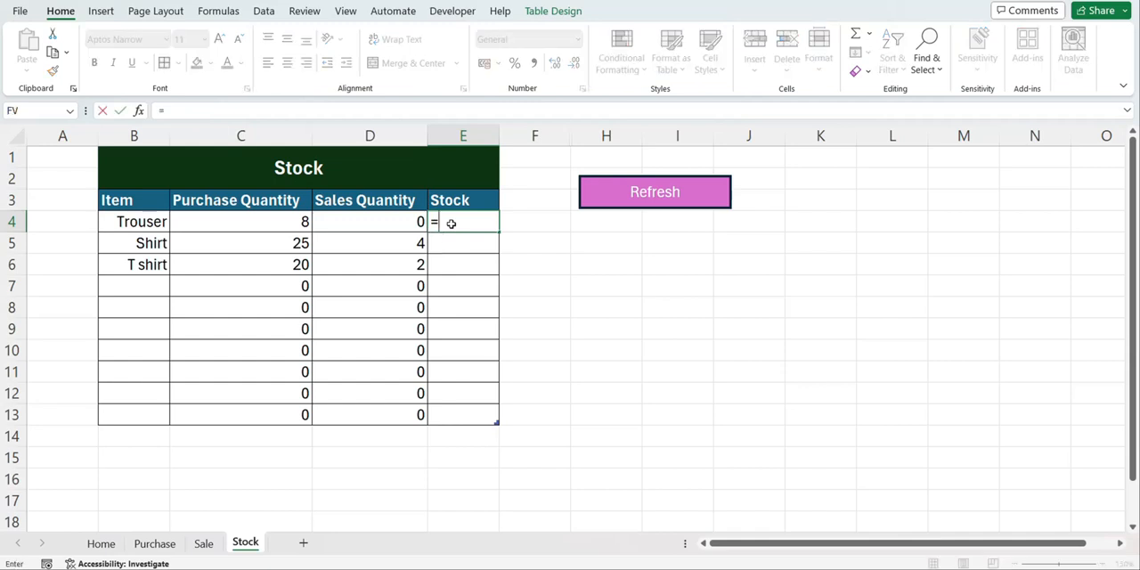
left_click(303, 214)
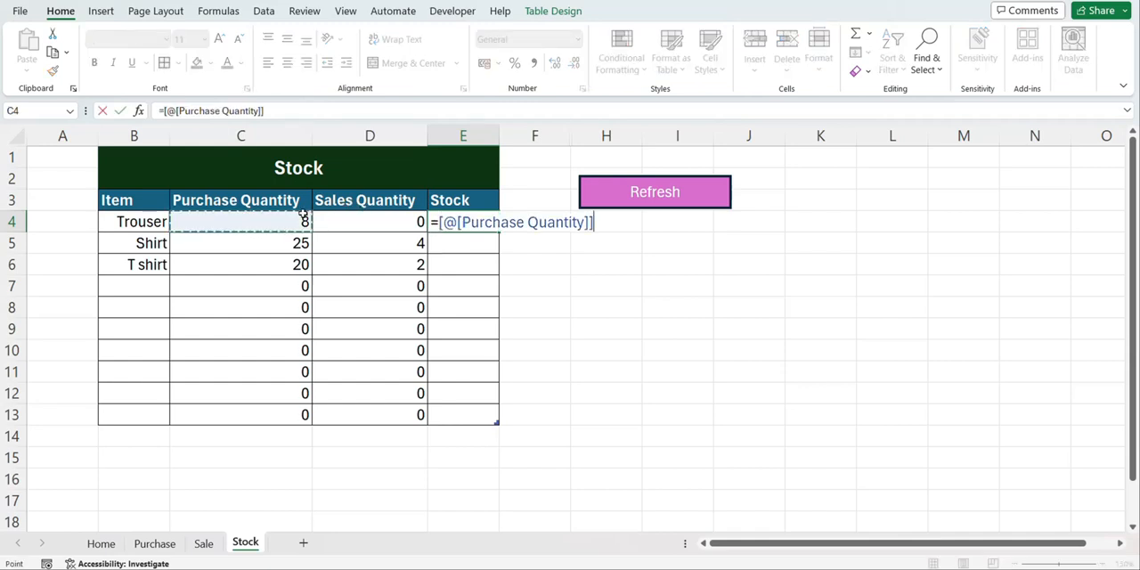
type("-")
left_click(368, 227)
key("Return")
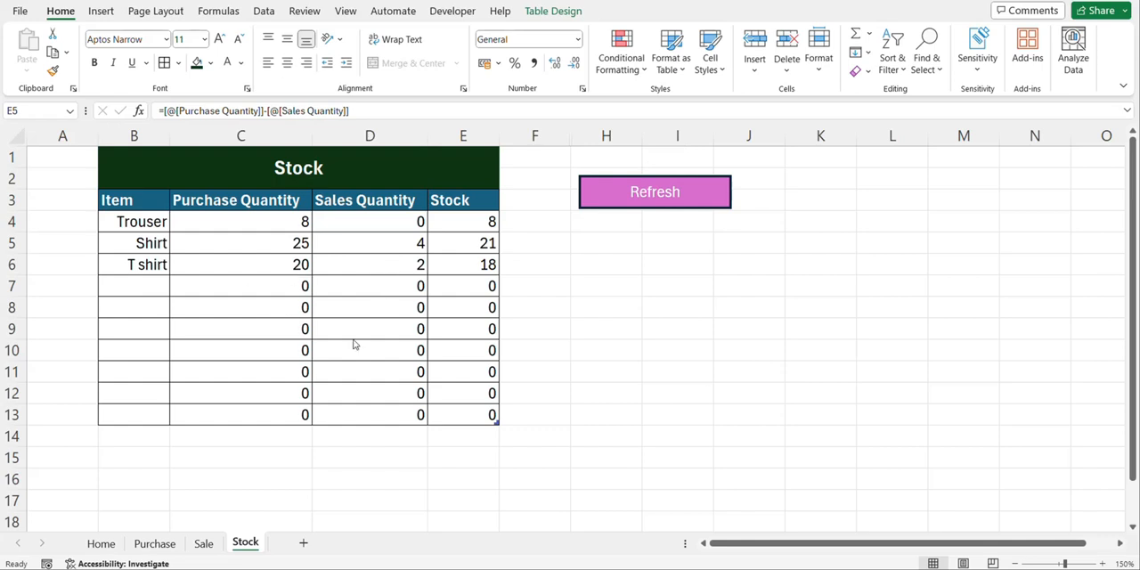
Enter a MAX formula over the Purchase table's Bill No column in the Last Bill cell D4 of the Home entry form
left_click(104, 546)
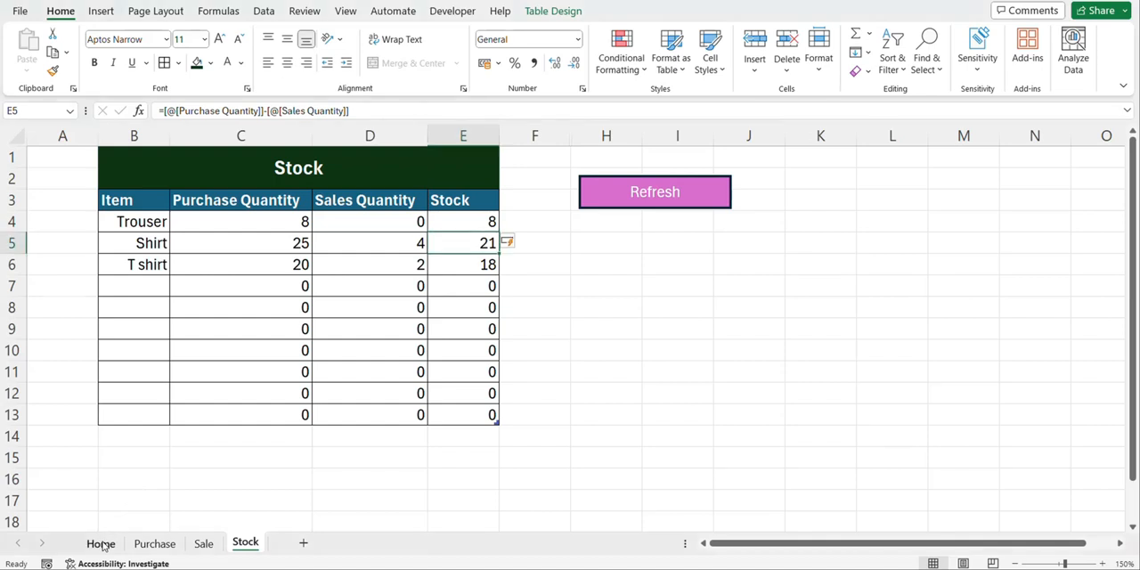
left_click(100, 544)
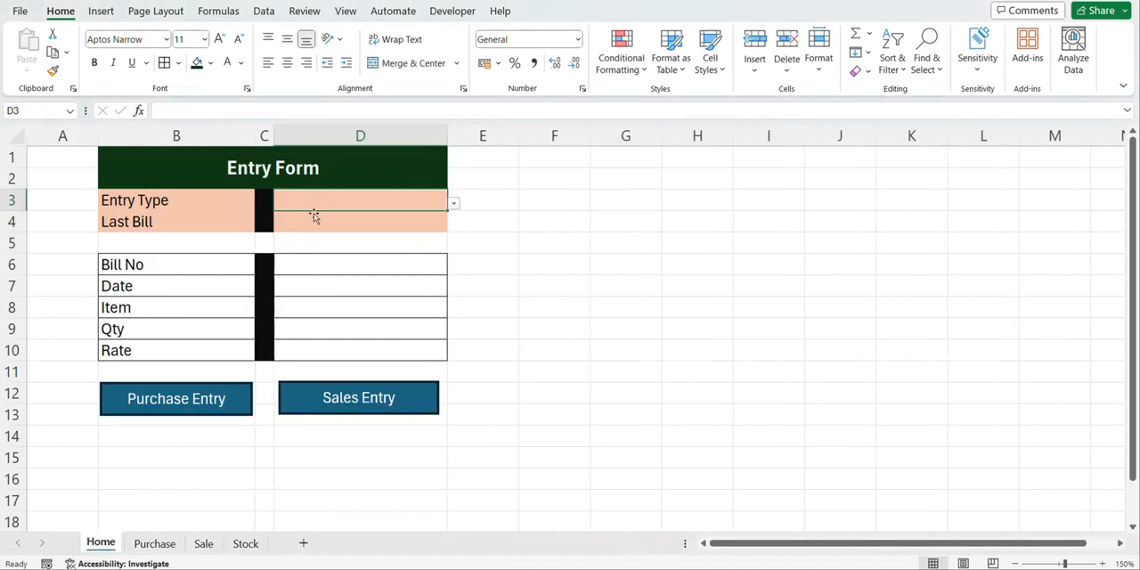
left_click(312, 219)
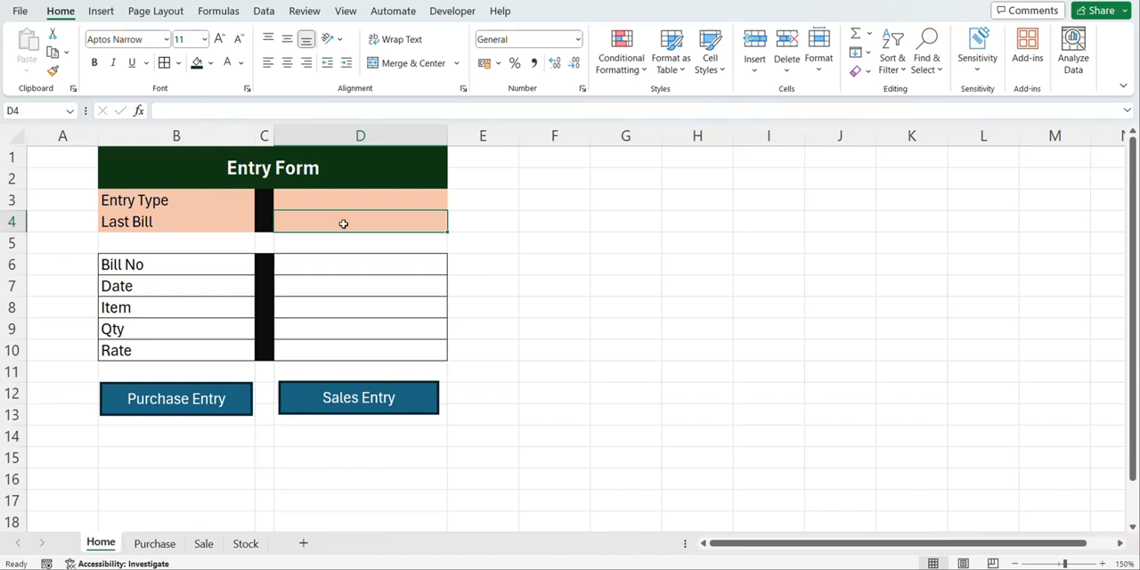
type("=max")
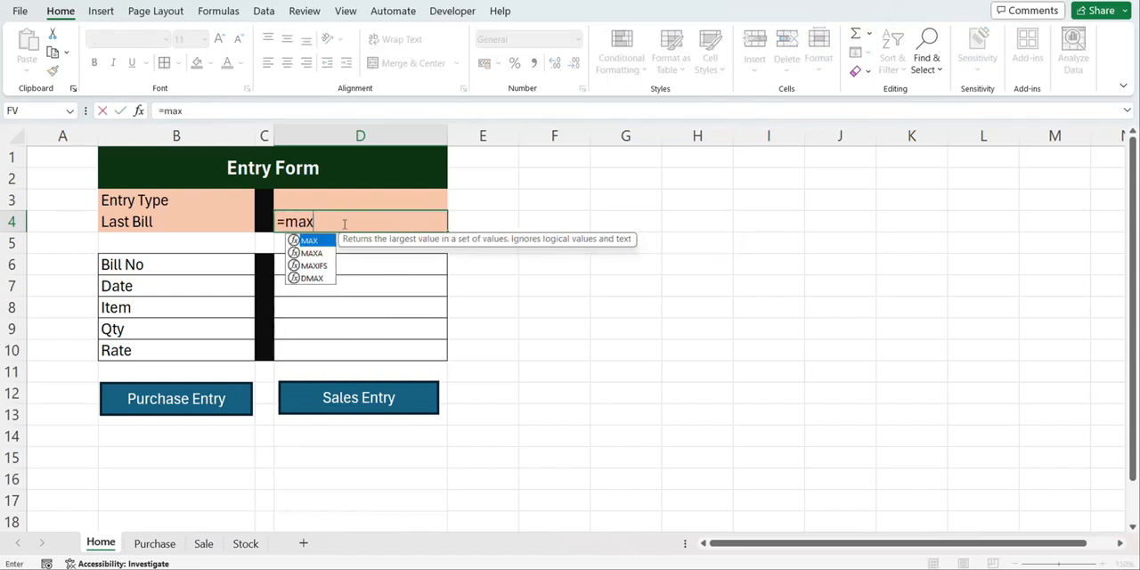
key("Tab")
left_click(155, 544)
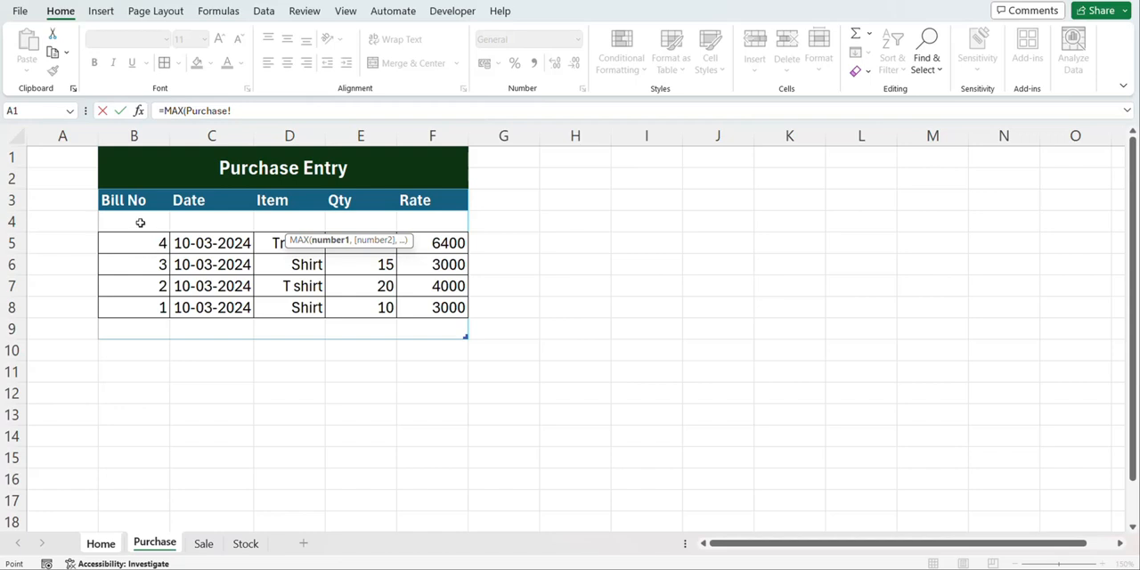
left_click_drag(140, 220, 130, 330)
left_click(282, 116)
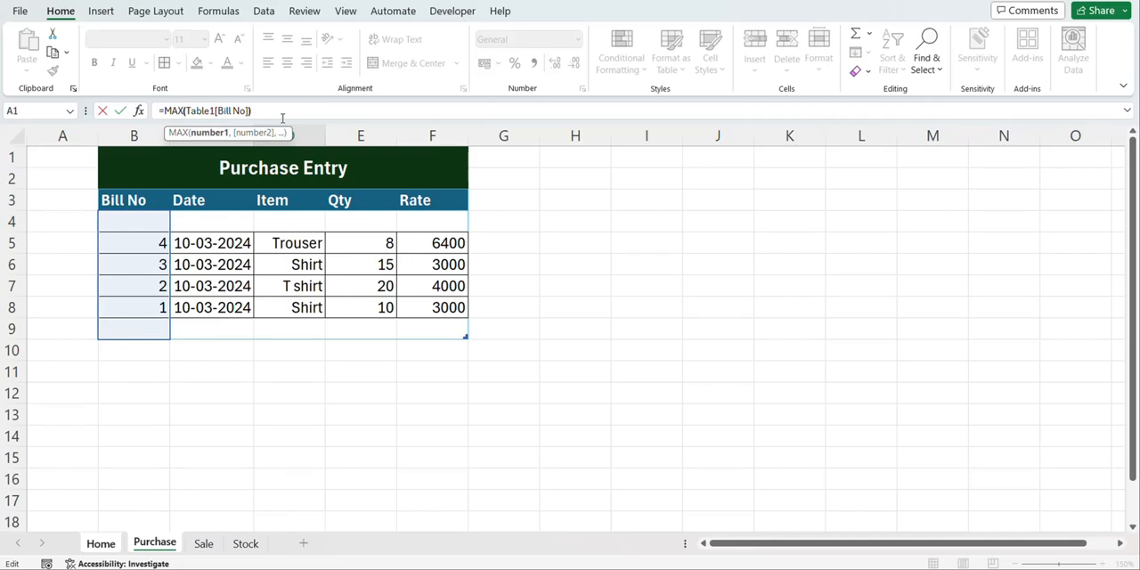
key("Return")
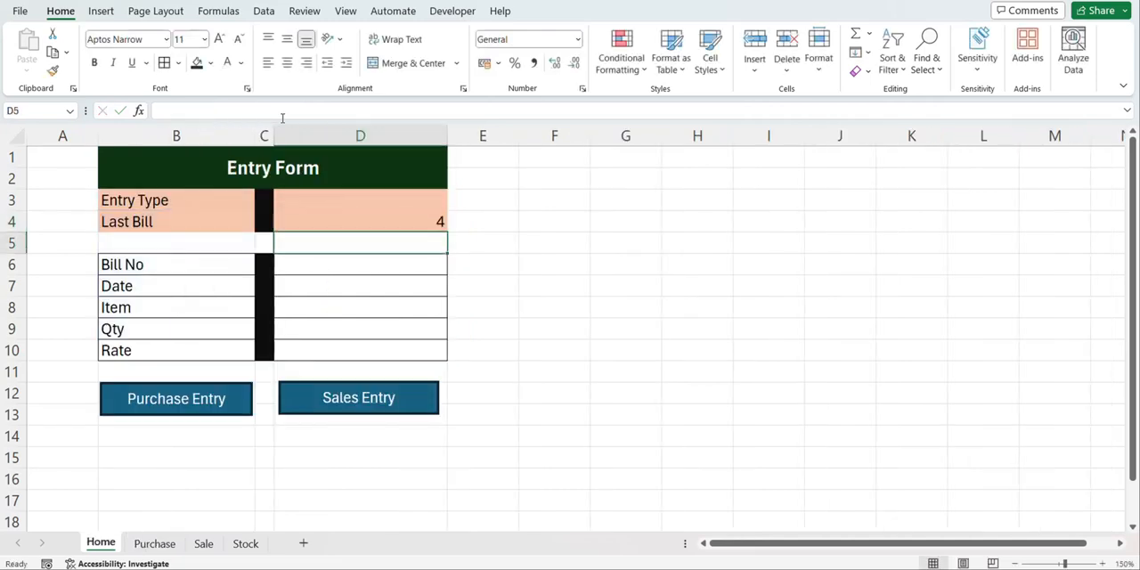
Check the Last Bill formula on the Home sheet against the bill numbers in the Purchase table
left_click(324, 224)
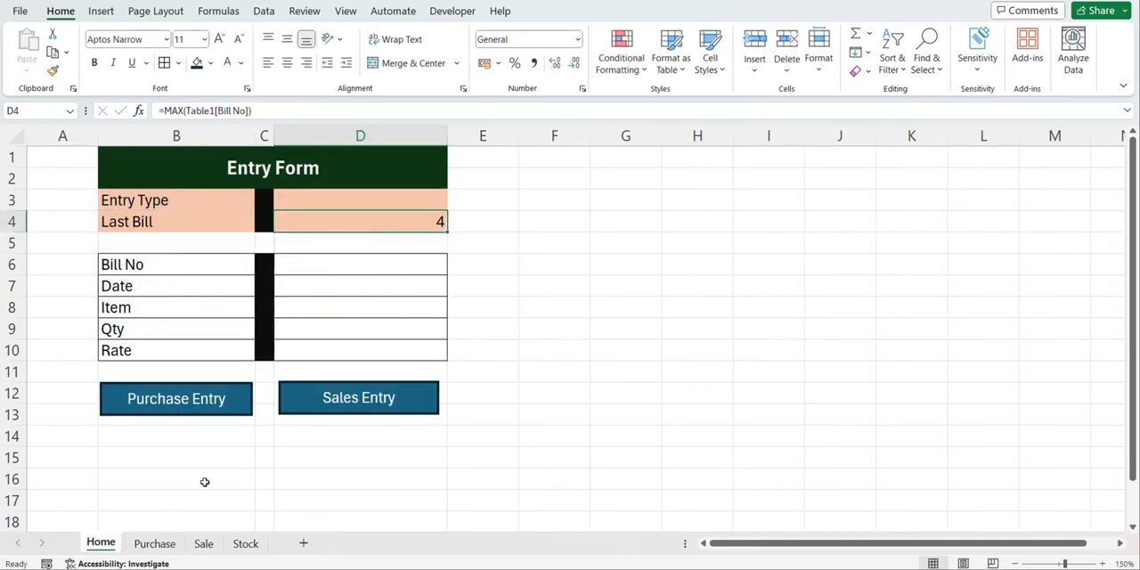
left_click(169, 543)
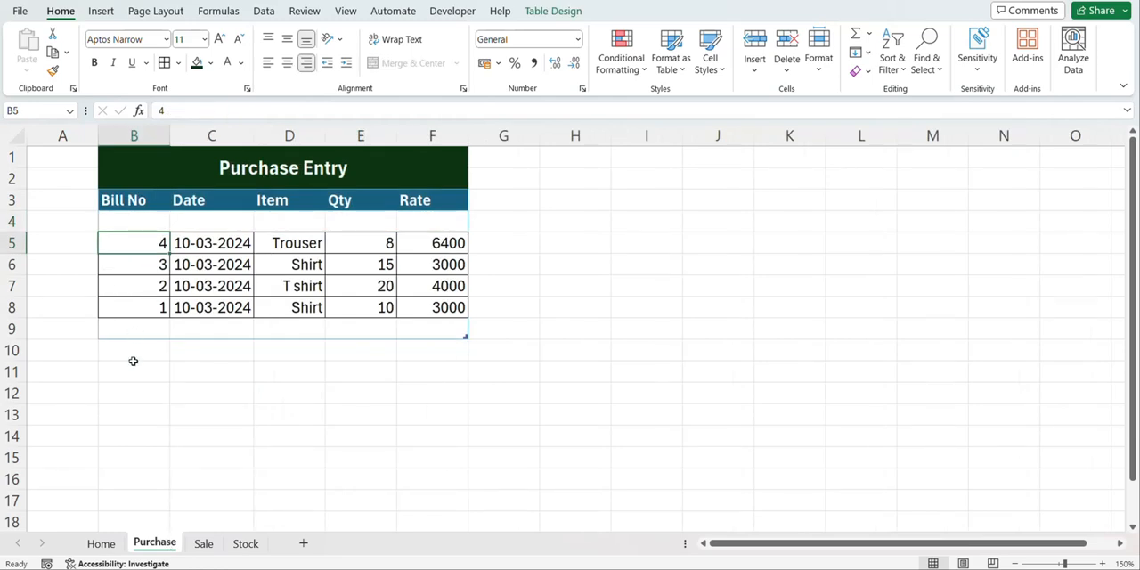
left_click(100, 543)
Switch the Home form's Entry Type between Purchase and Sales and compare Last Bill with the Sale table's bill numbers
left_click(427, 193)
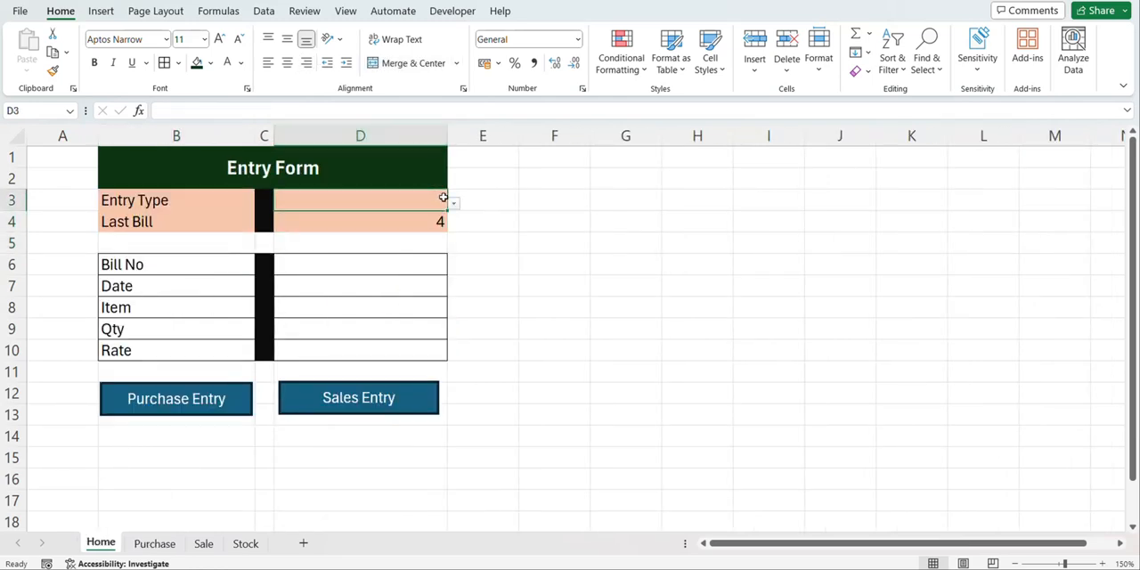
left_click(454, 204)
left_click(418, 235)
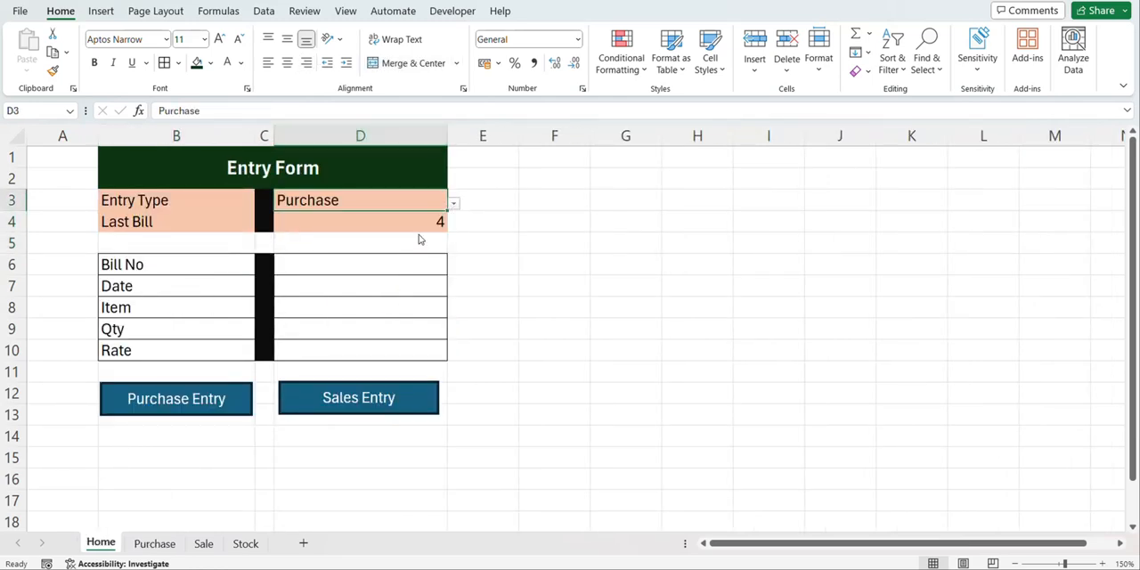
left_click(455, 204)
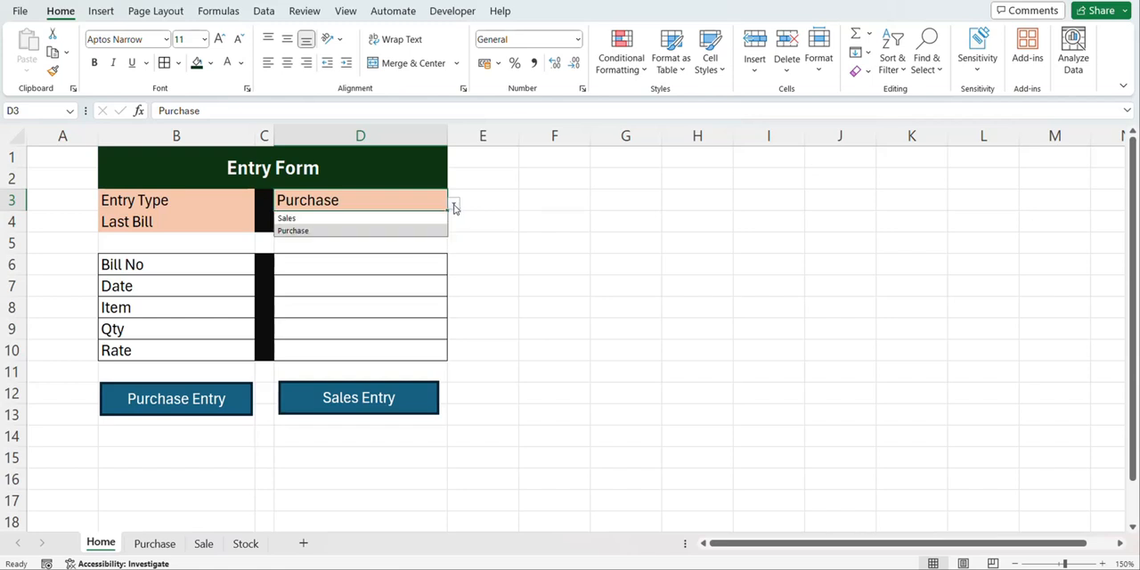
left_click(415, 229)
left_click(454, 205)
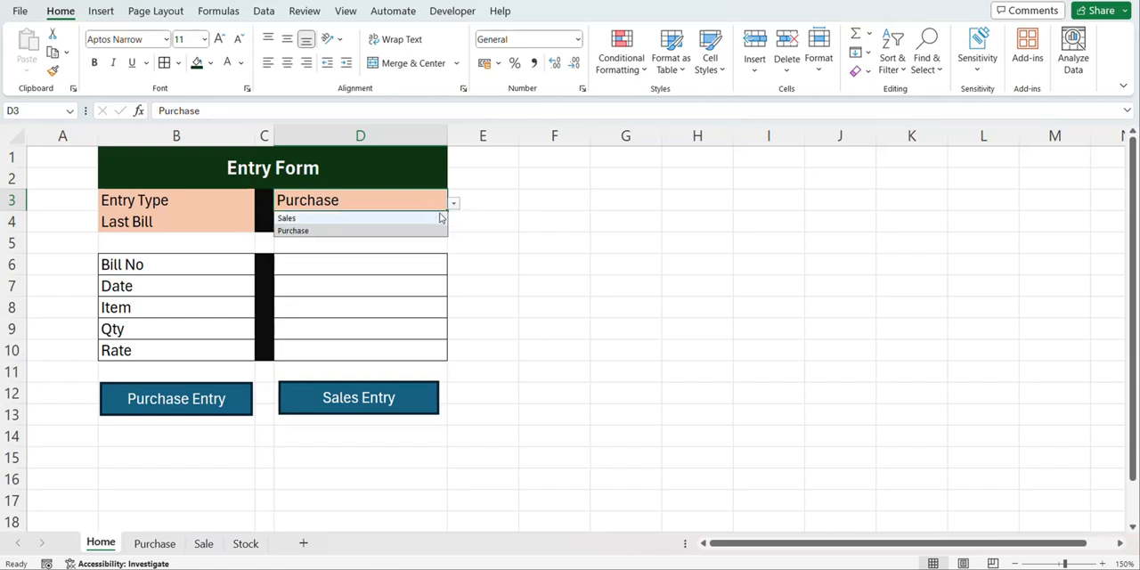
left_click(438, 218)
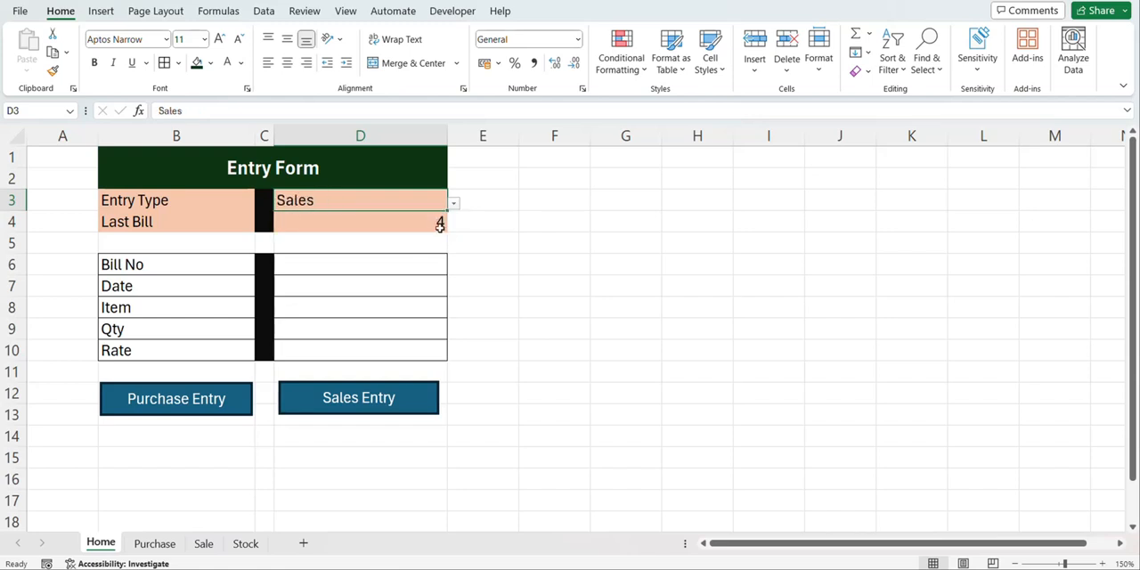
left_click(200, 545)
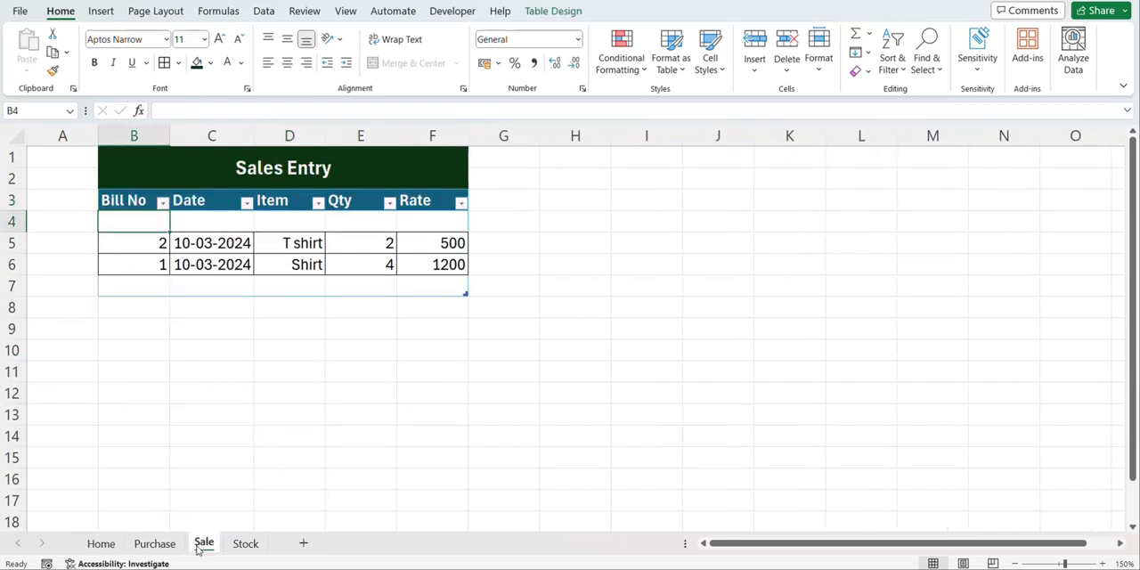
left_click(100, 544)
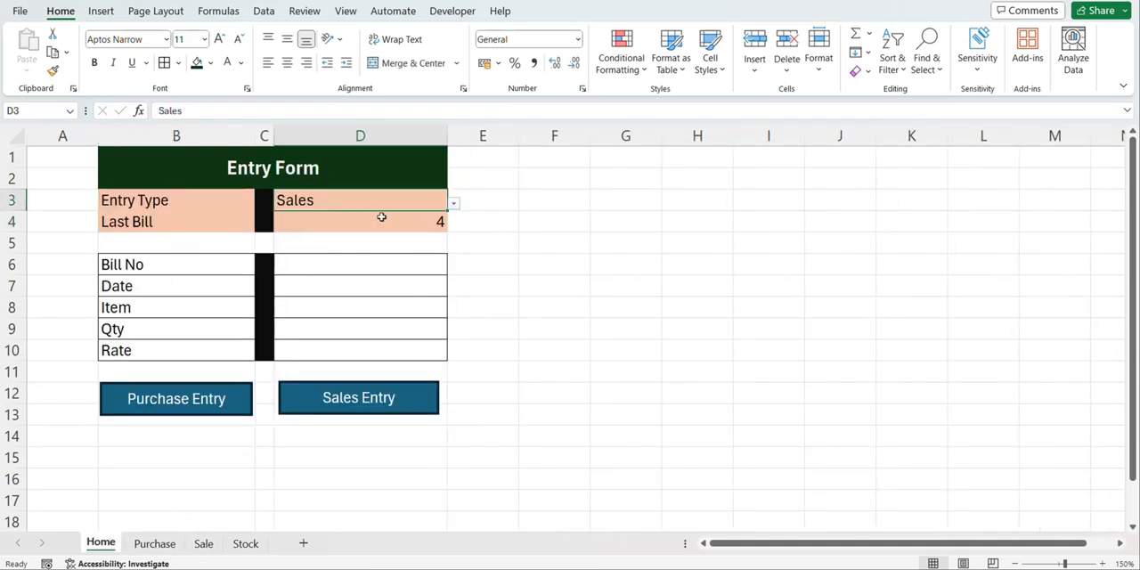
Set Entry Type to Purchase and put the Last Bill MAX formula inside an IF testing whether D3 equals "Purchase"
left_click(454, 204)
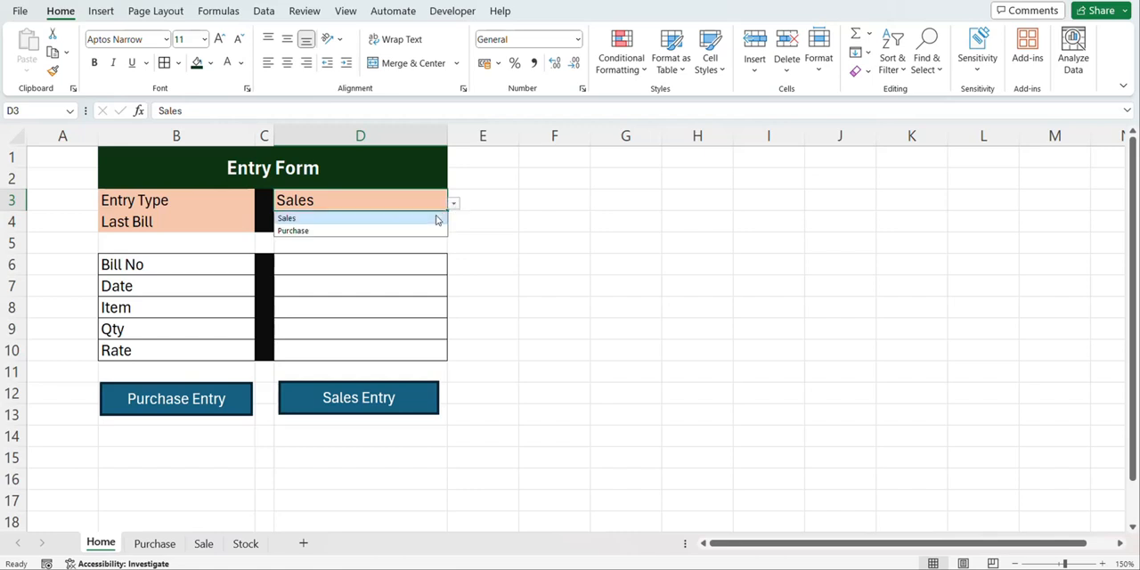
left_click(432, 230)
left_click(420, 222)
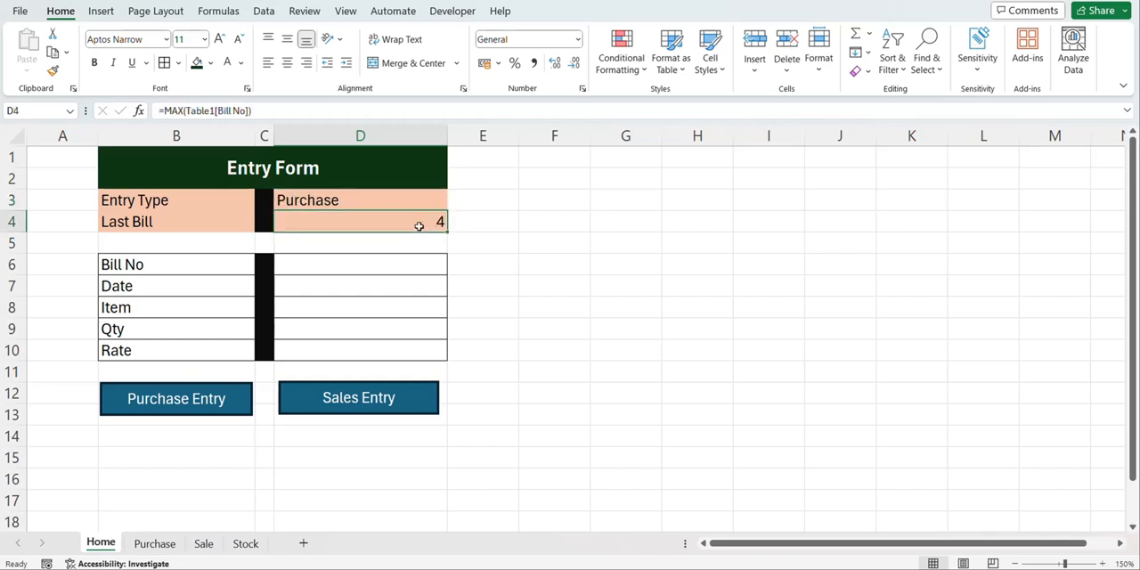
left_click(165, 111)
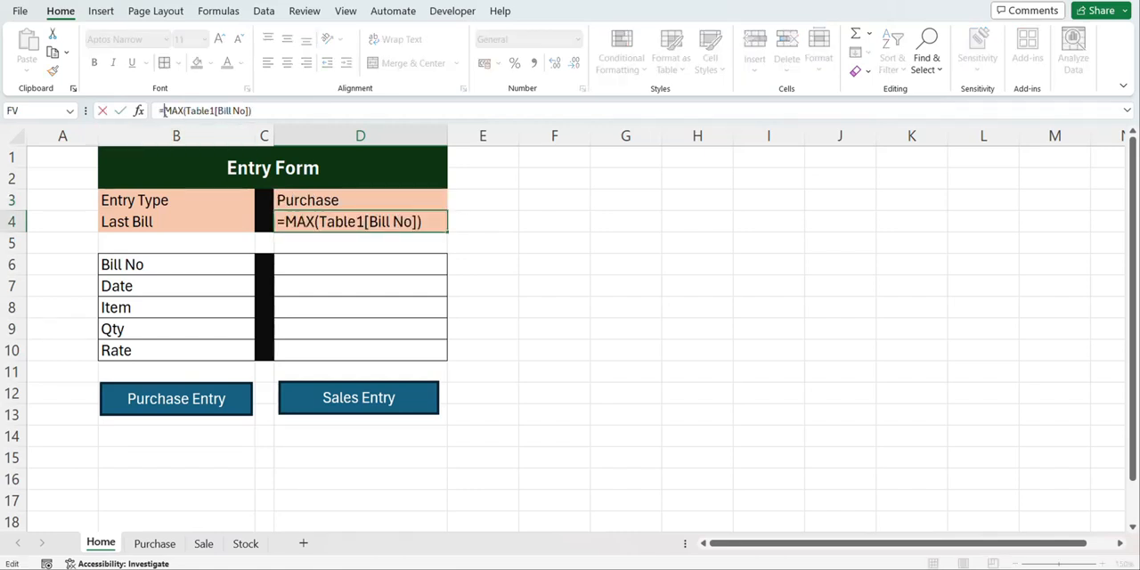
type("if")
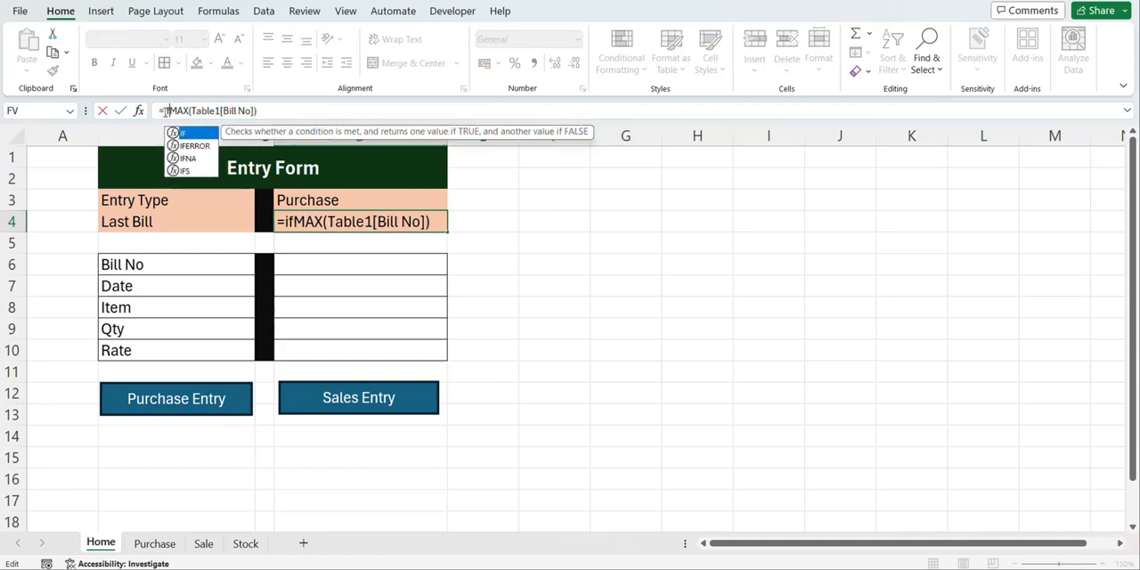
key("Tab")
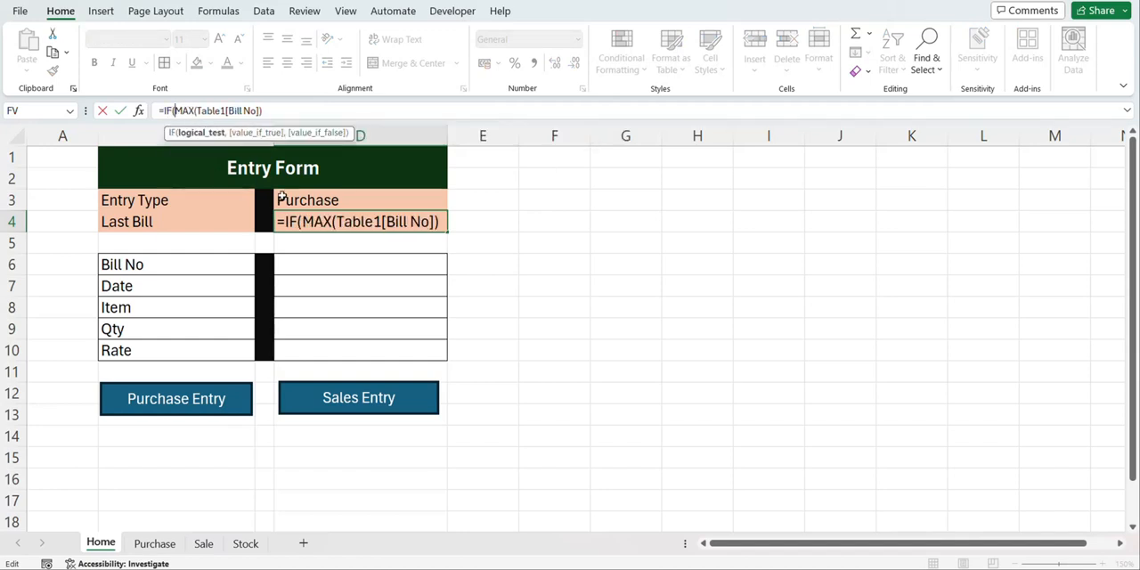
left_click(306, 190)
type("=\"")
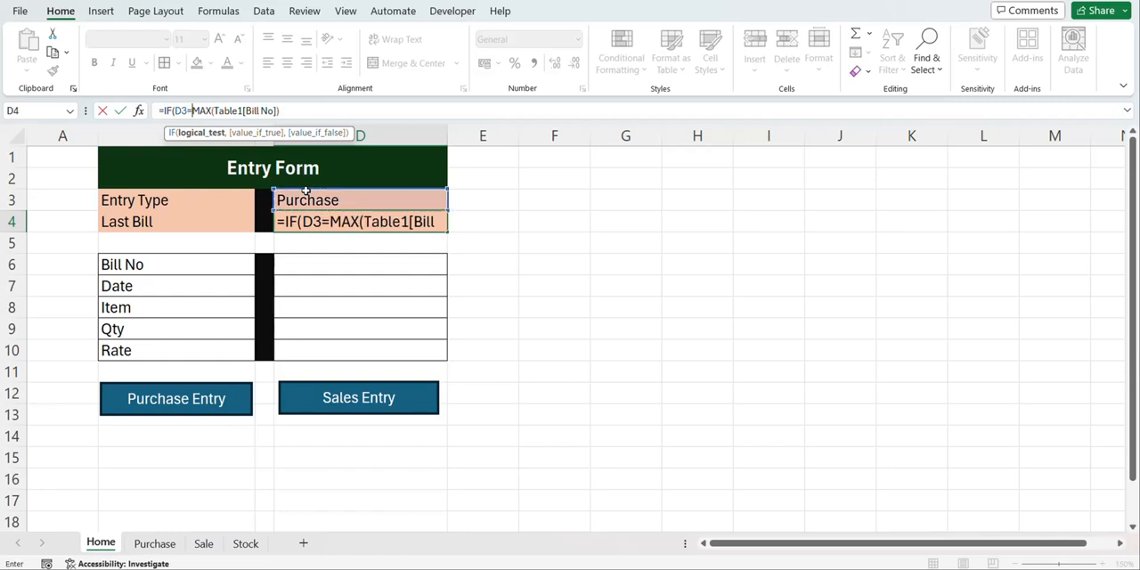
type("Pur")
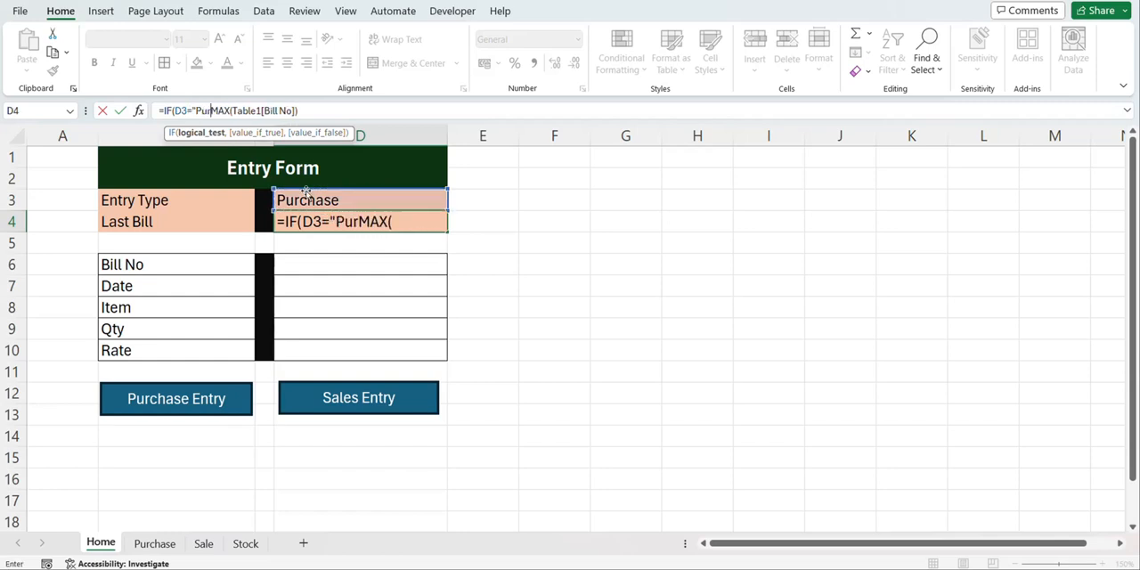
type("chase\"")
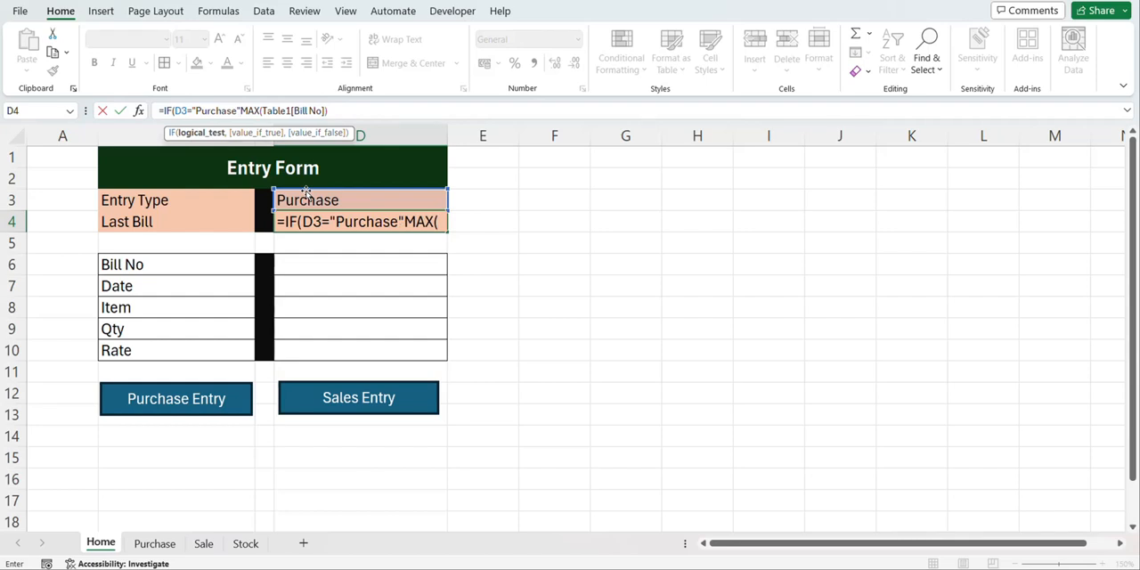
type(",")
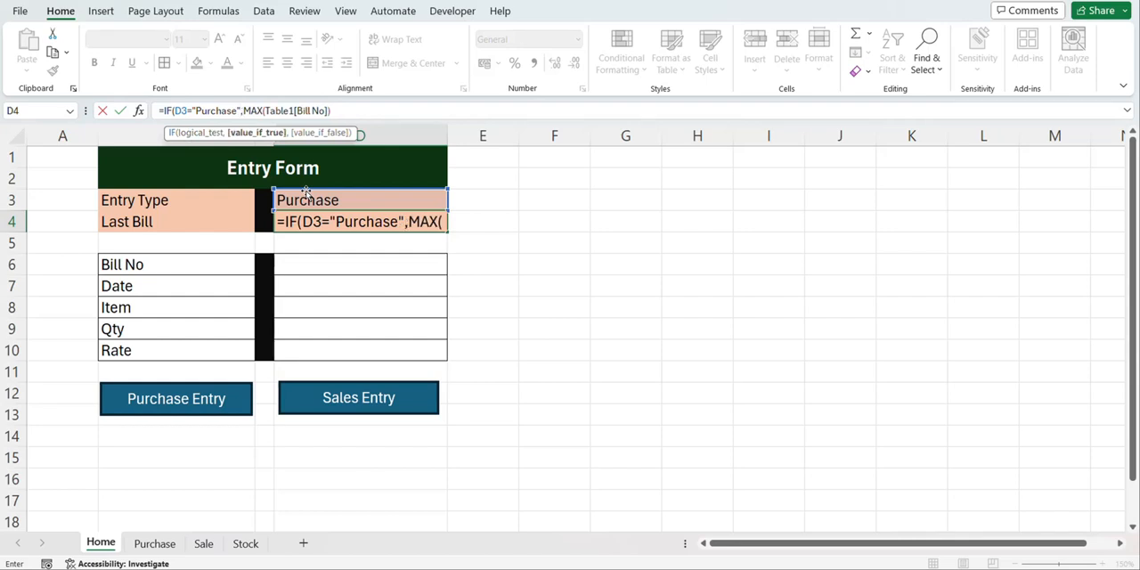
Complete the Last Bill IF formula with a MAX over the Sale table's Bill No column as the value if false
left_click(361, 109)
type(",max")
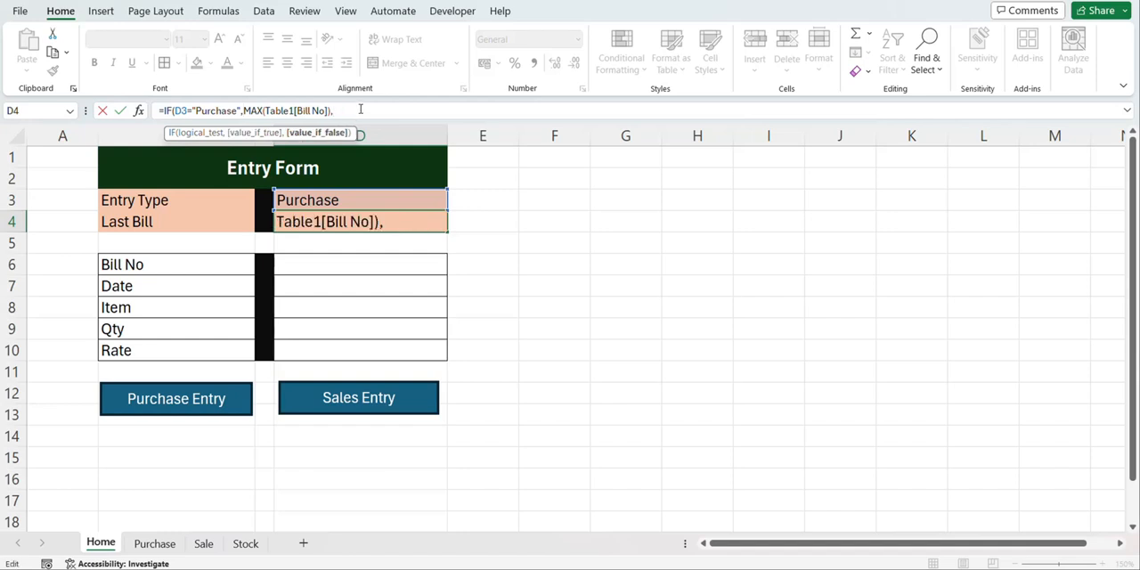
key("Tab")
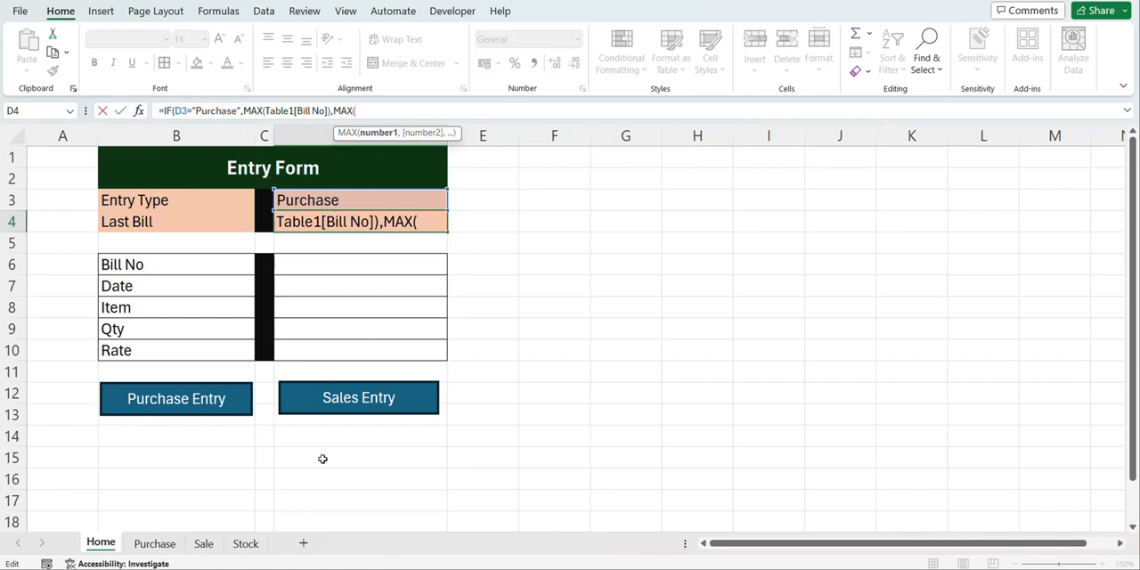
left_click(204, 543)
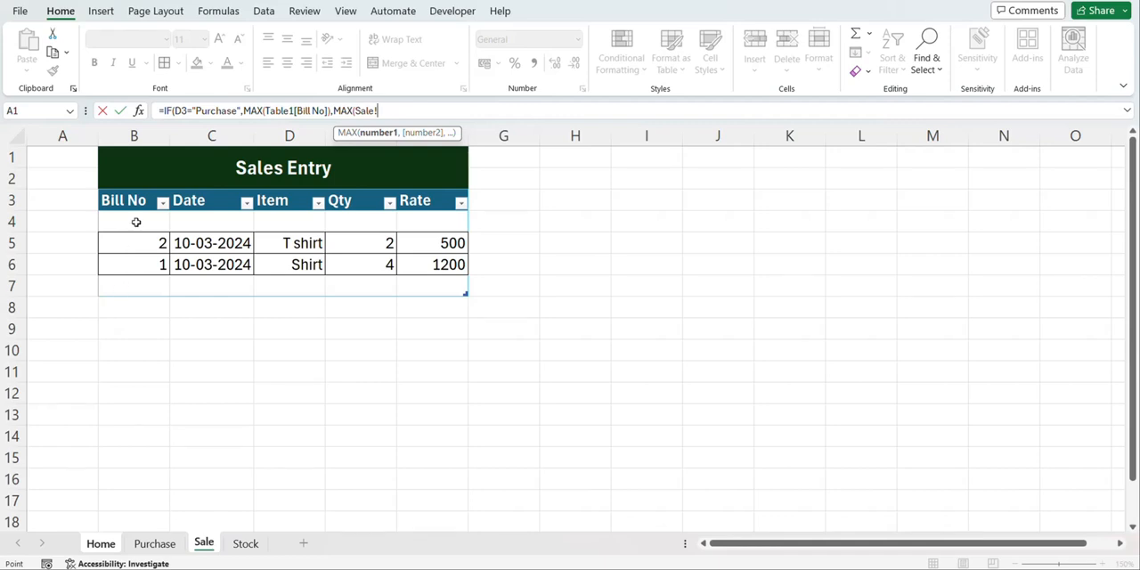
left_click_drag(136, 222, 123, 284)
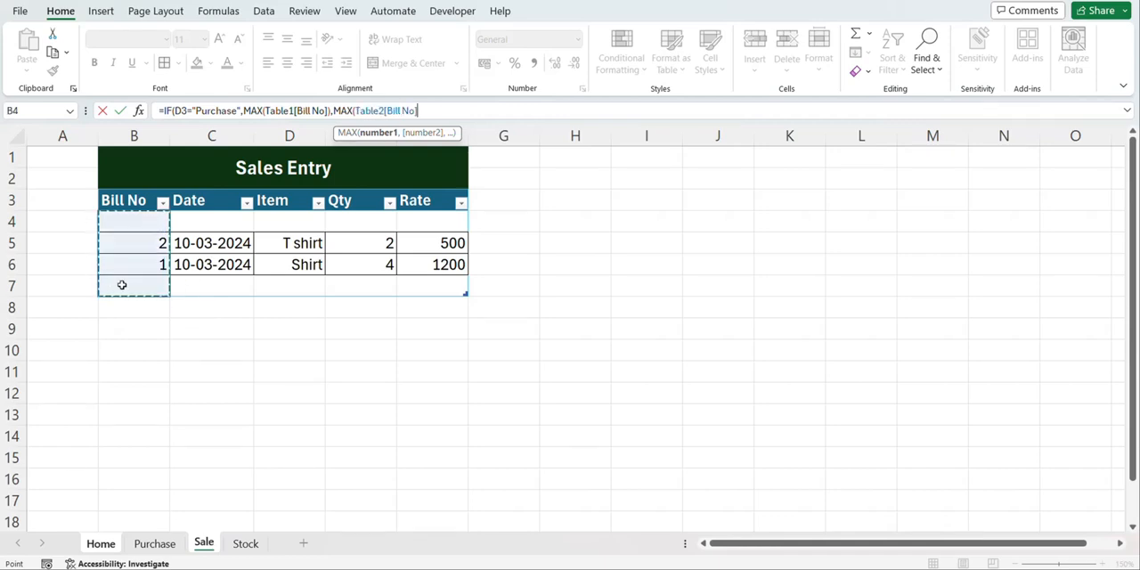
type(")")
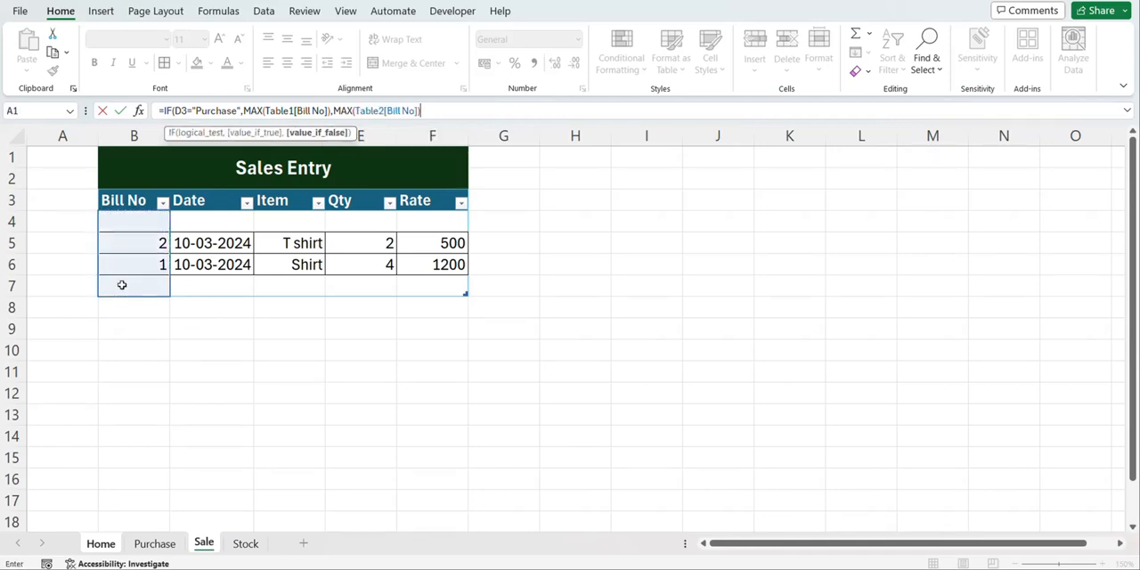
type(")")
key("Return")
Set the Home form's Entry Type to Sales and check the Last Bill cell
left_click(419, 221)
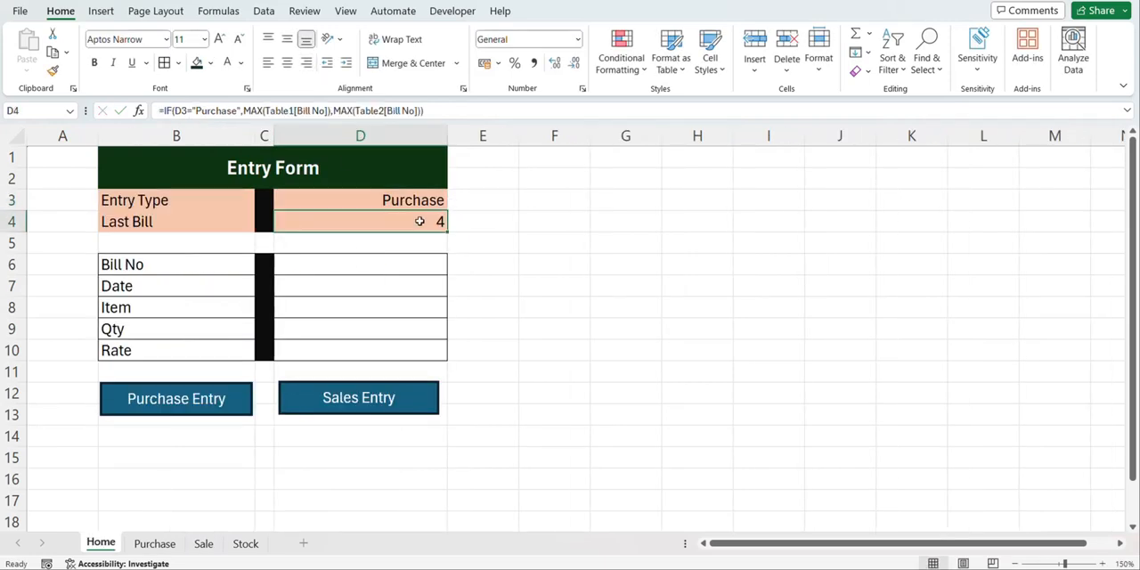
left_click(424, 203)
left_click(453, 206)
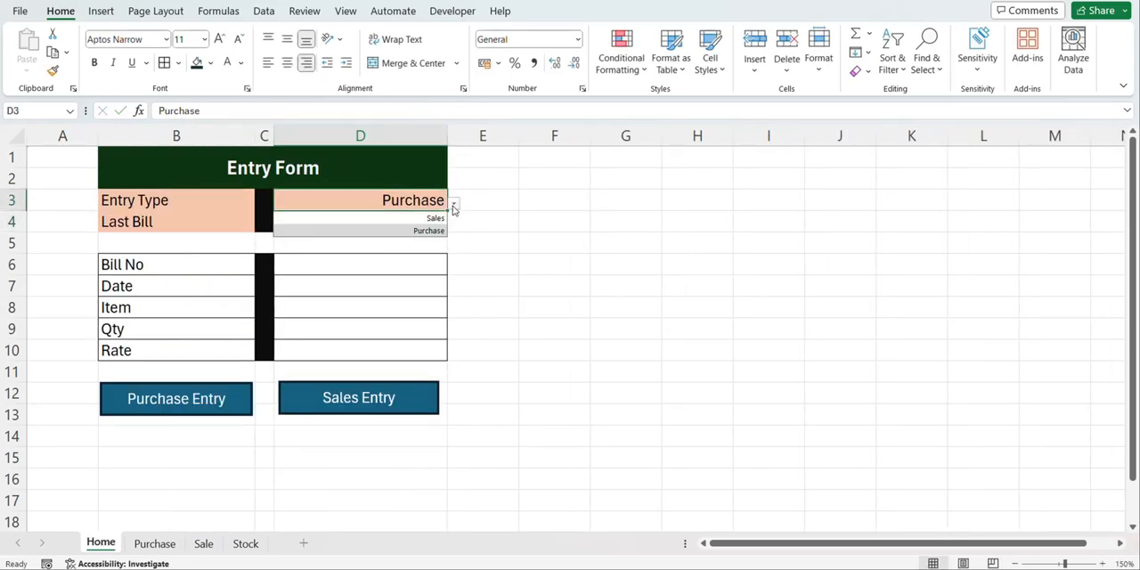
left_click(429, 218)
left_click(420, 225)
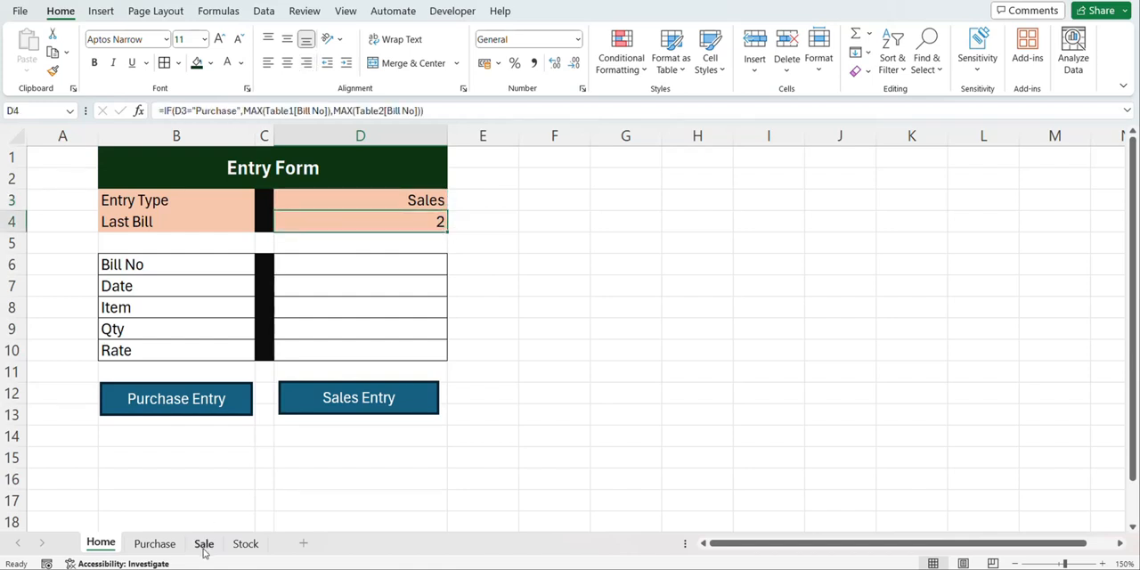
left_click(402, 266)
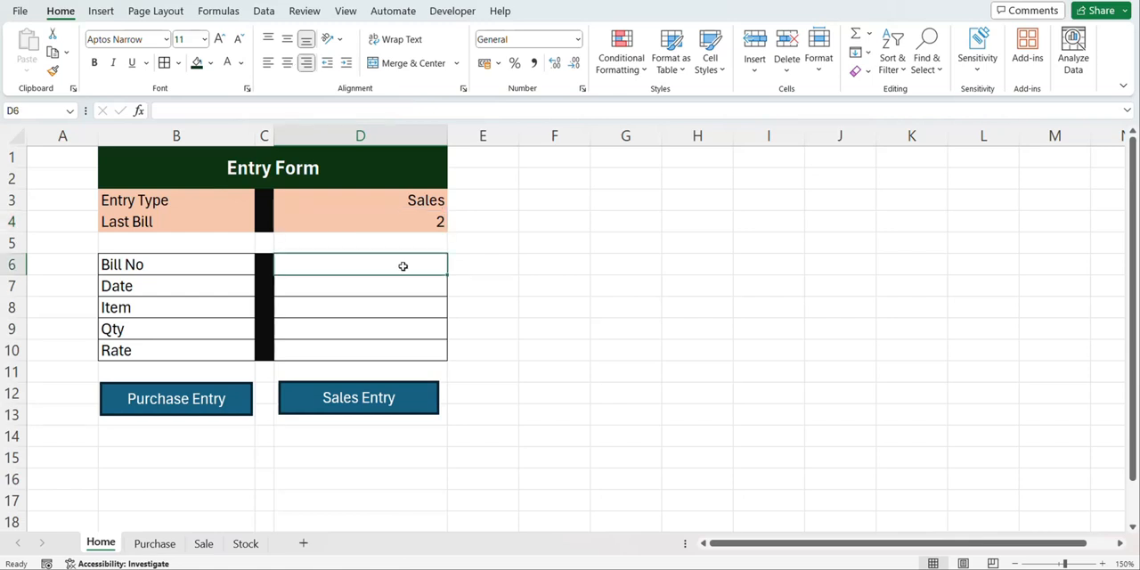
left_click(427, 204)
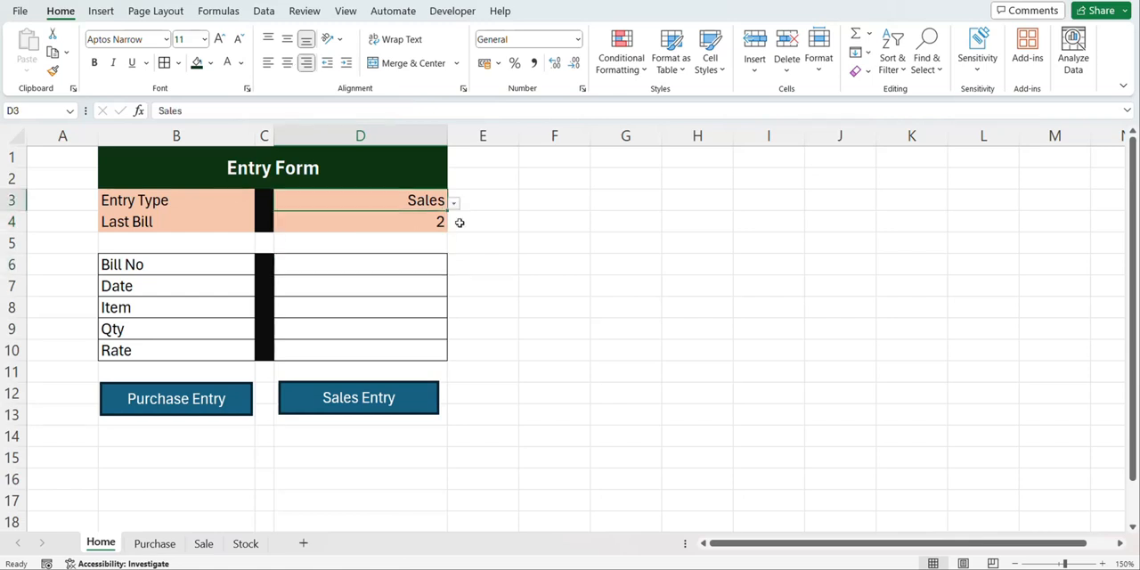
Enter Bill No 3 and the date 10/3/2024 in the Home entry form
left_click(385, 265)
type("3")
key("Return")
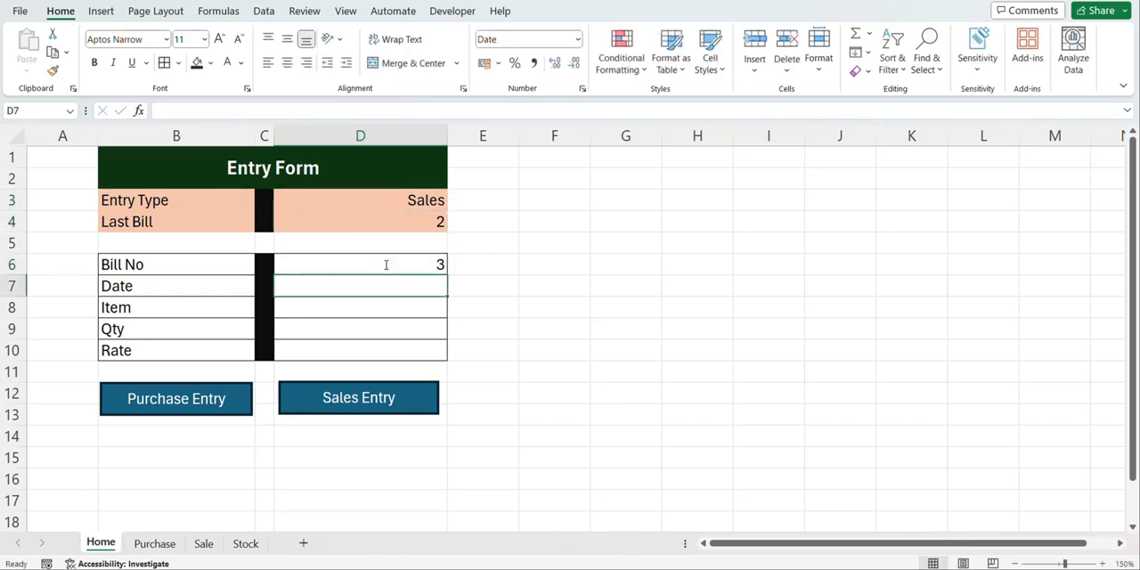
type("10/")
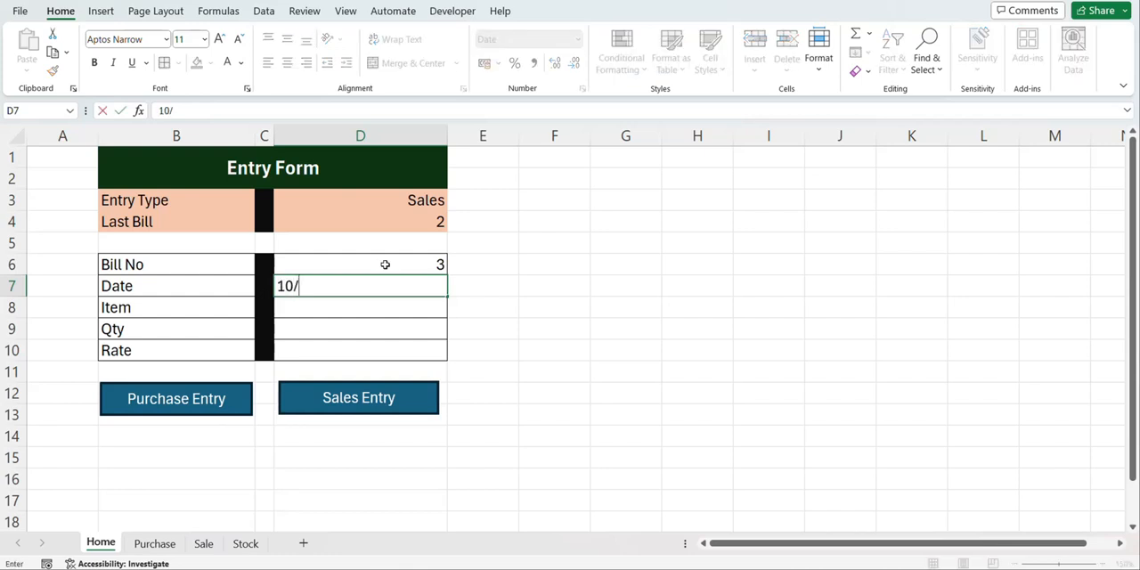
type("3/2024")
key("Return")
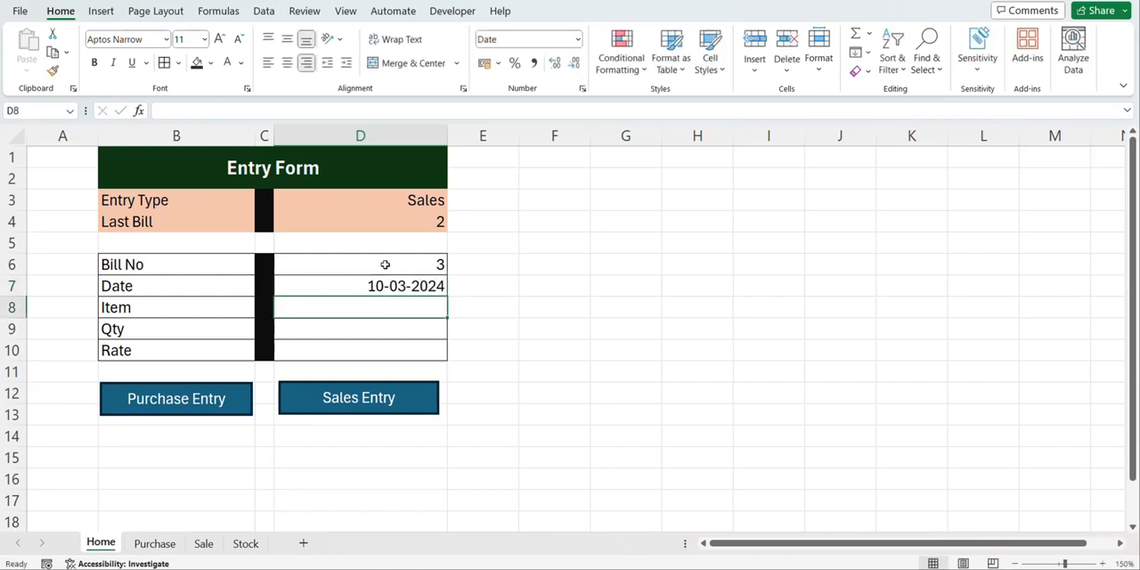
Fill in the entry form's Item as Shirt, Qty as 30 and Rate as 9800
type("Shirt")
key("Return")
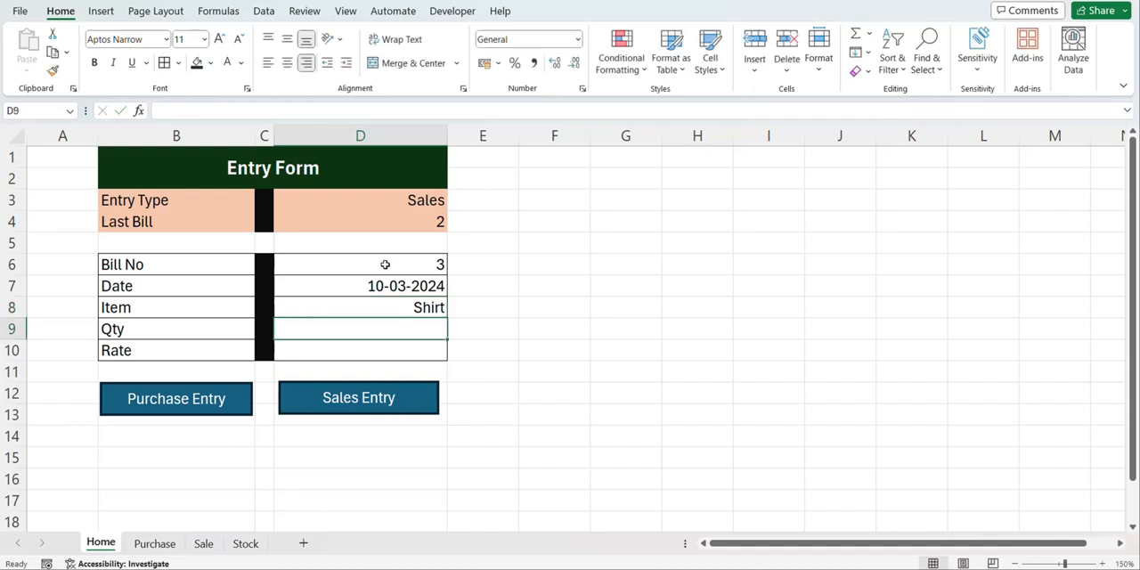
type("30")
key("Return")
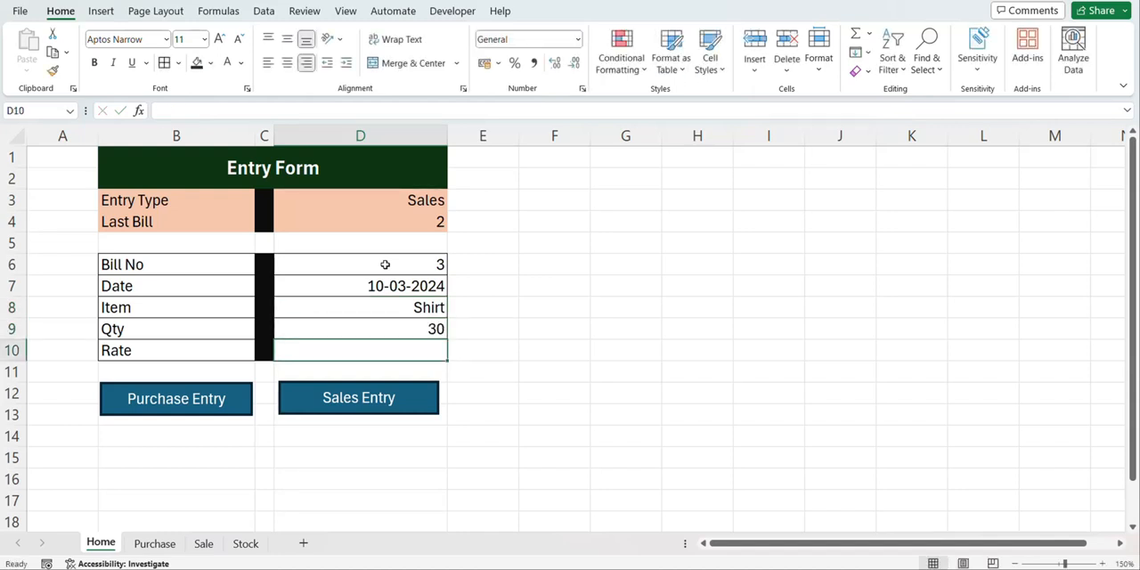
type("9800")
key("Return")
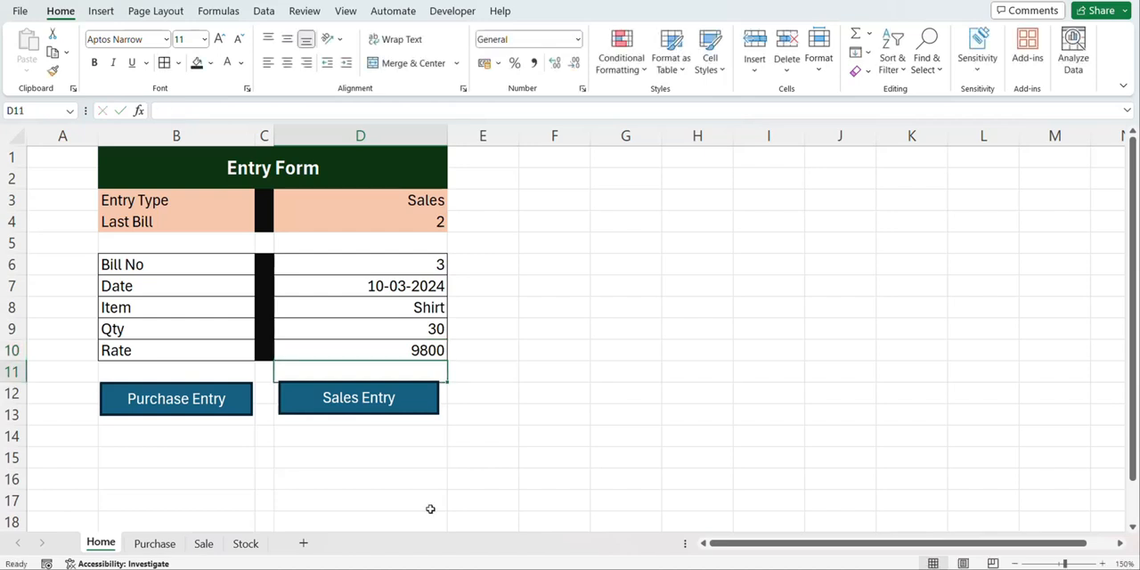
Compare the quantity entered in the form with the Shirt quantity available on the Stock sheet
left_click(434, 331)
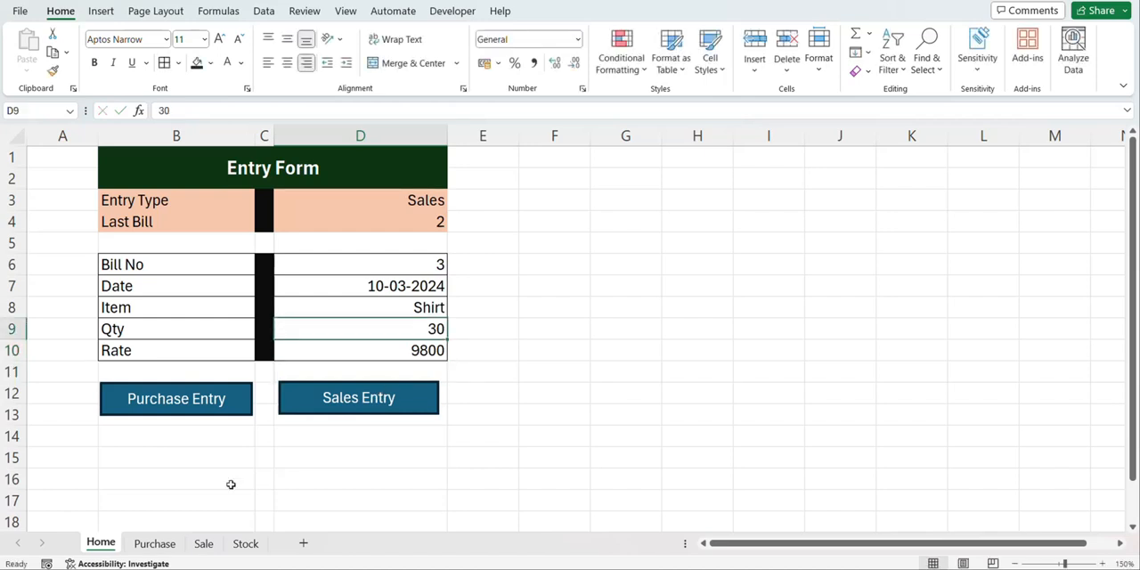
left_click(245, 545)
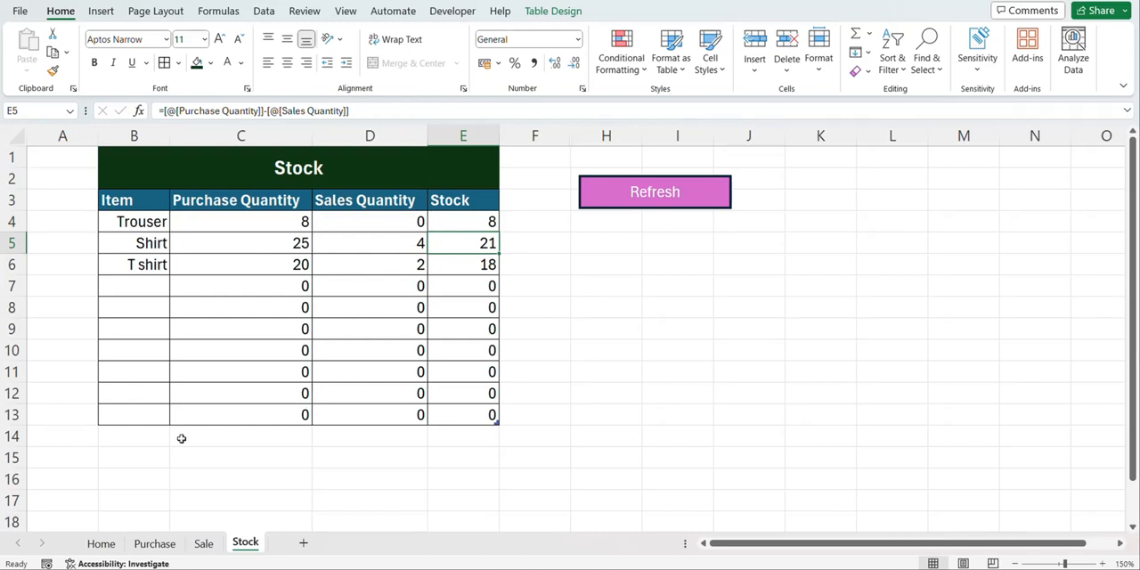
left_click(100, 545)
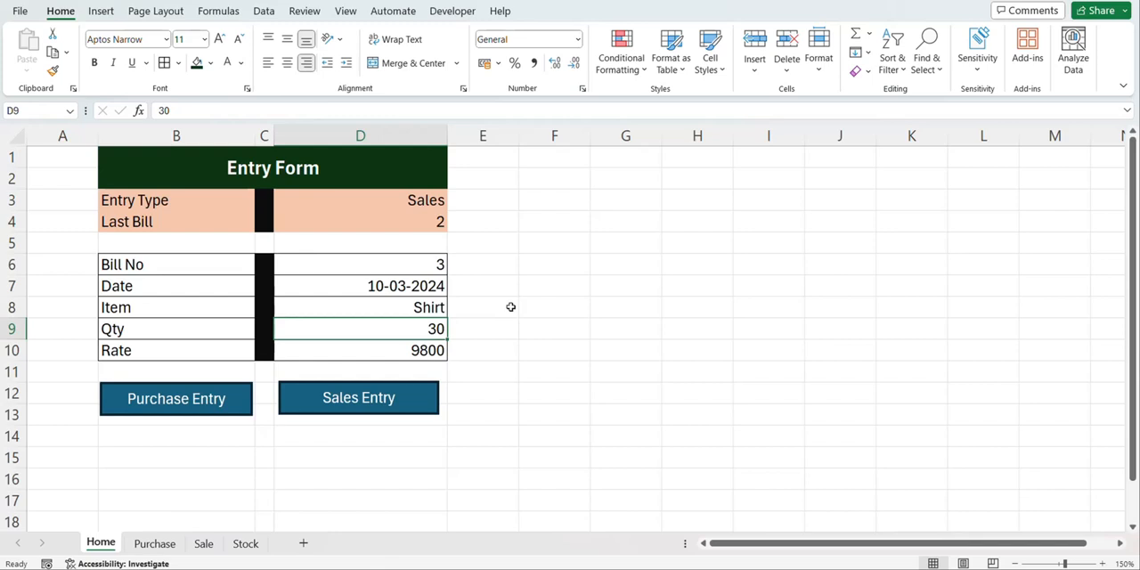
Enter =VLOOKUP(D8,Table3[#All],4,0) in cell E9 beside Qty to look up the item's available stock
left_click(426, 205)
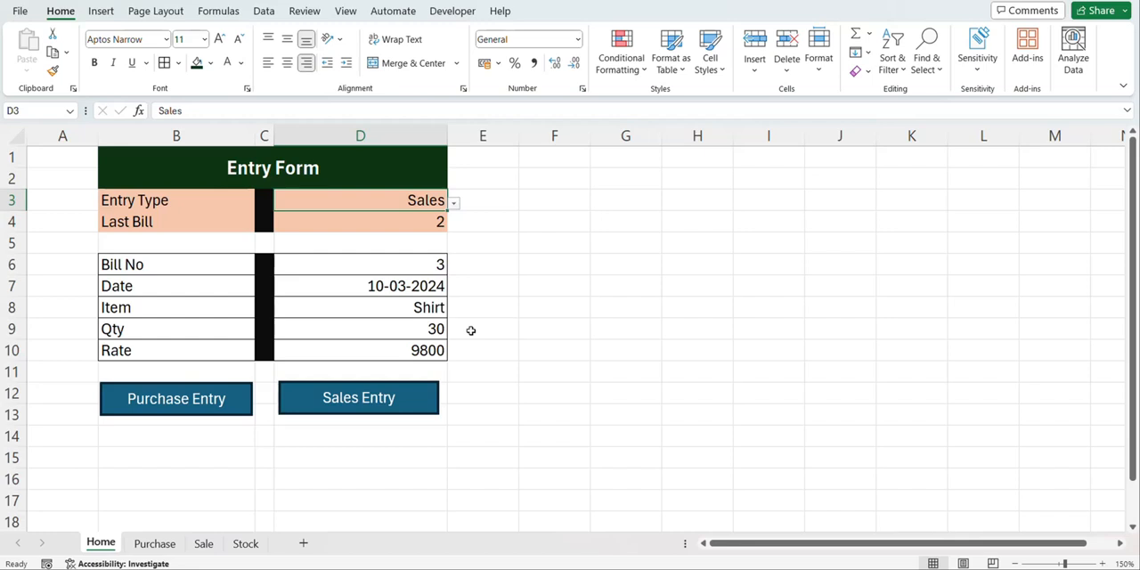
left_click(471, 330)
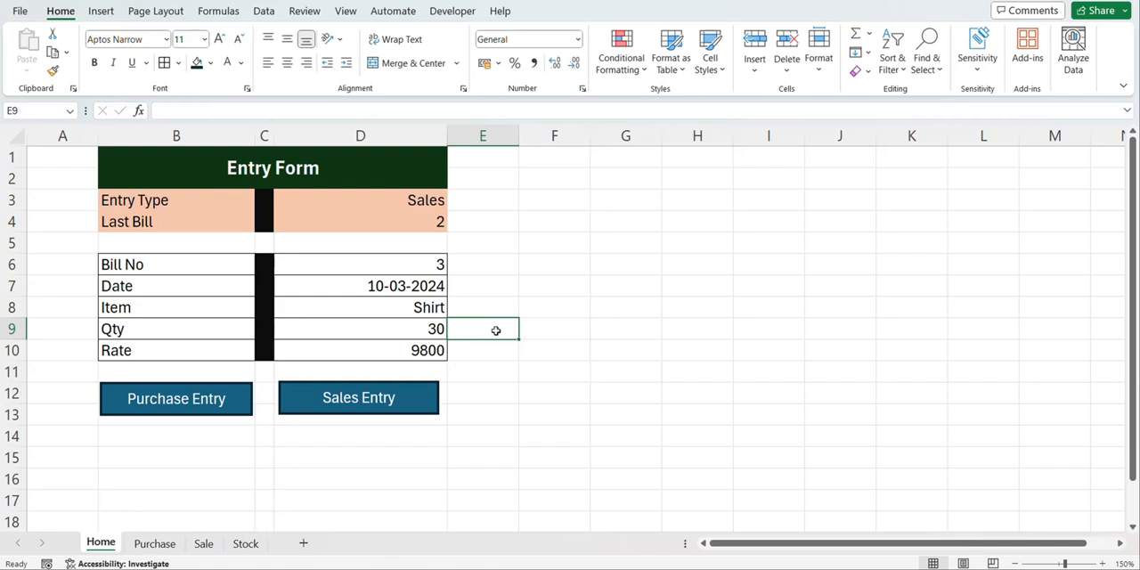
type("=vlo")
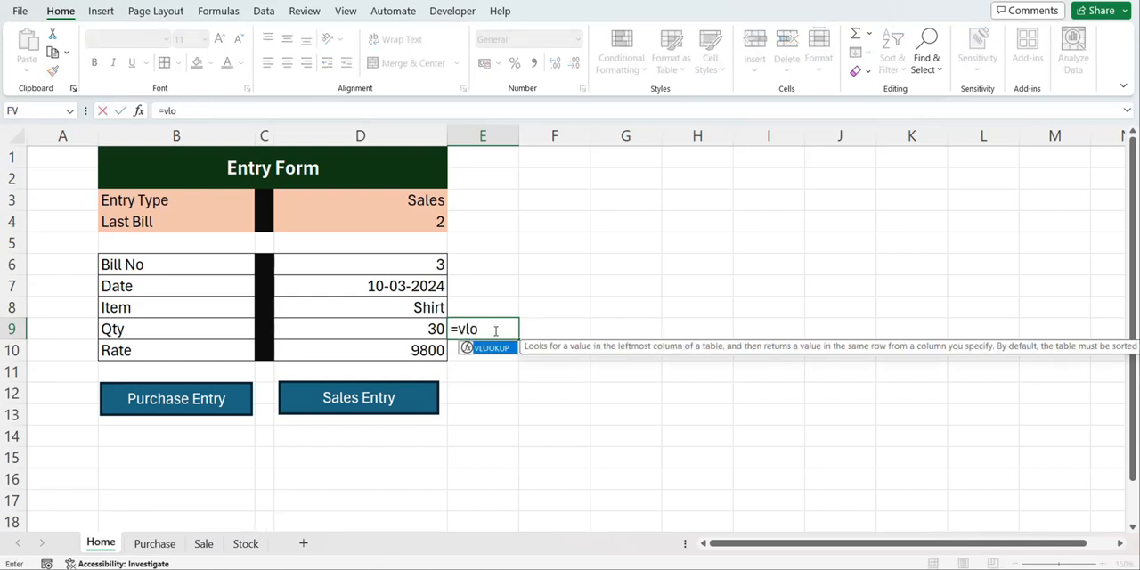
key("Tab")
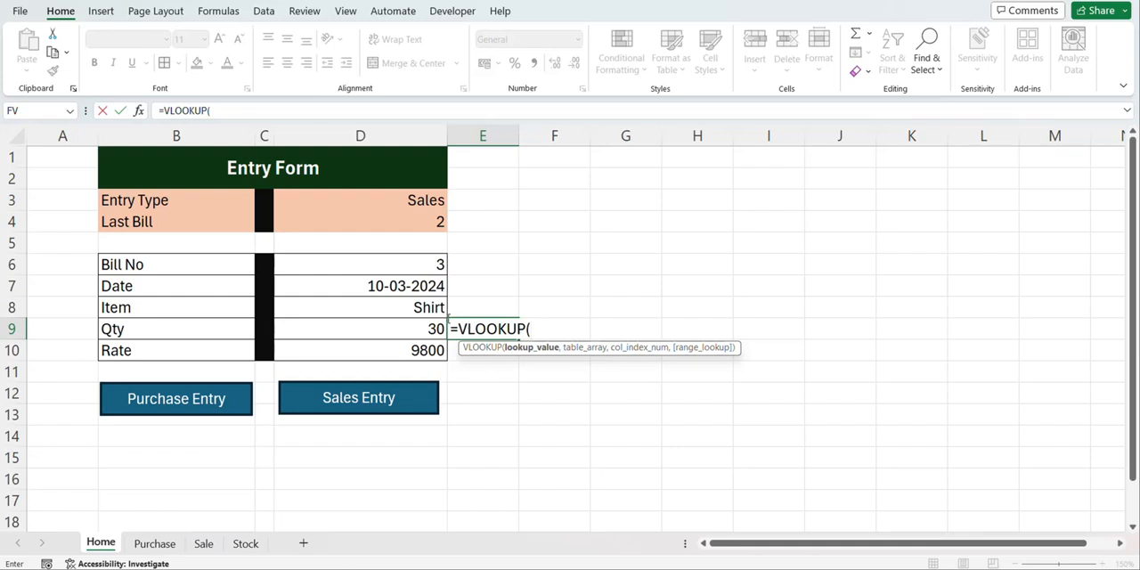
left_click(430, 307)
type(",")
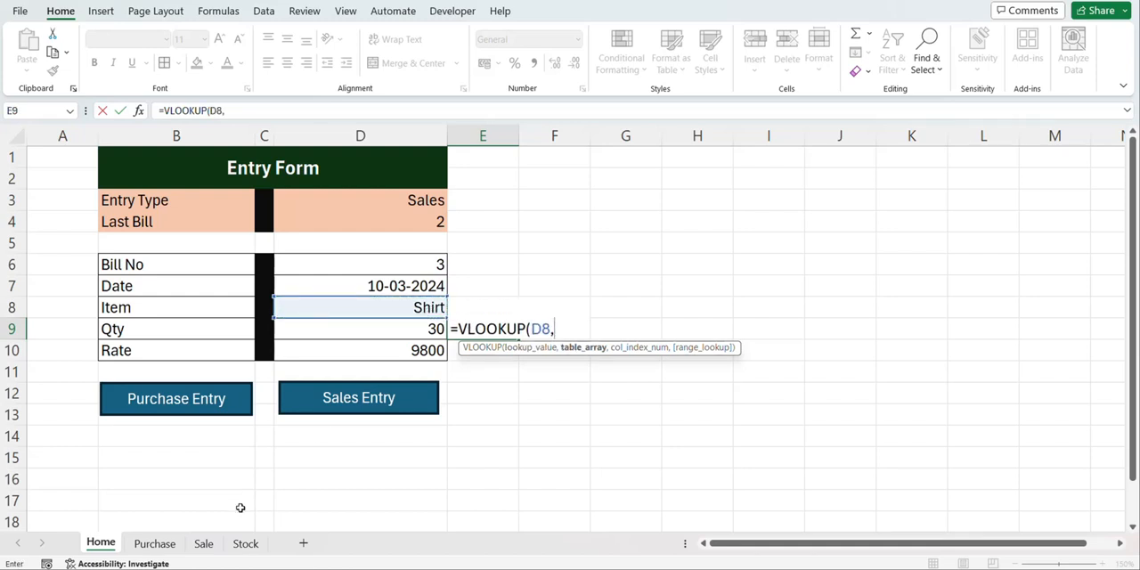
left_click(245, 544)
left_click_drag(116, 200, 490, 415)
type(",4,")
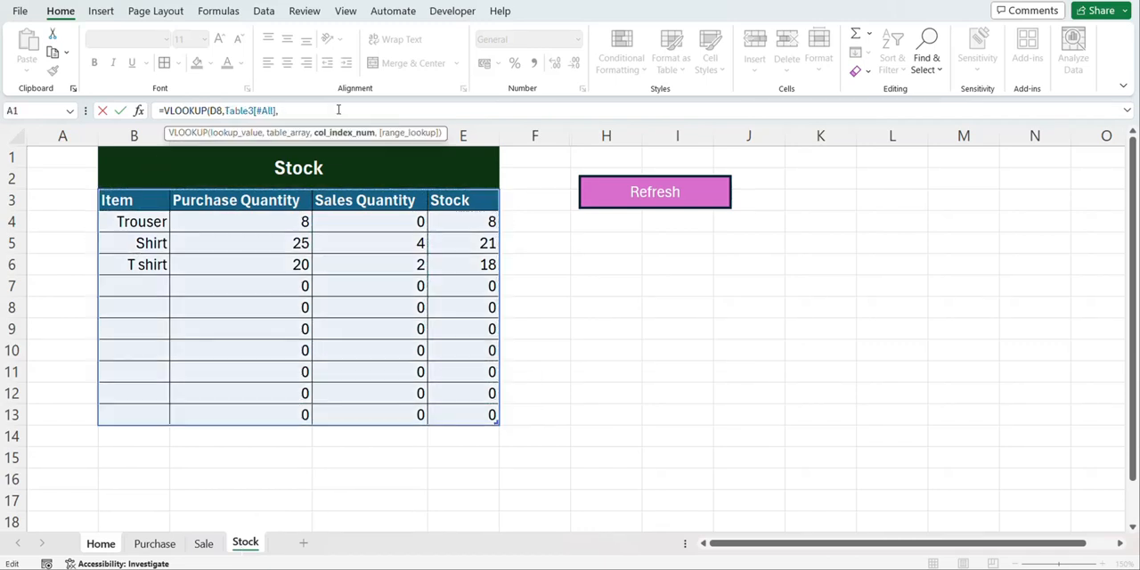
type("0)")
key("Return")
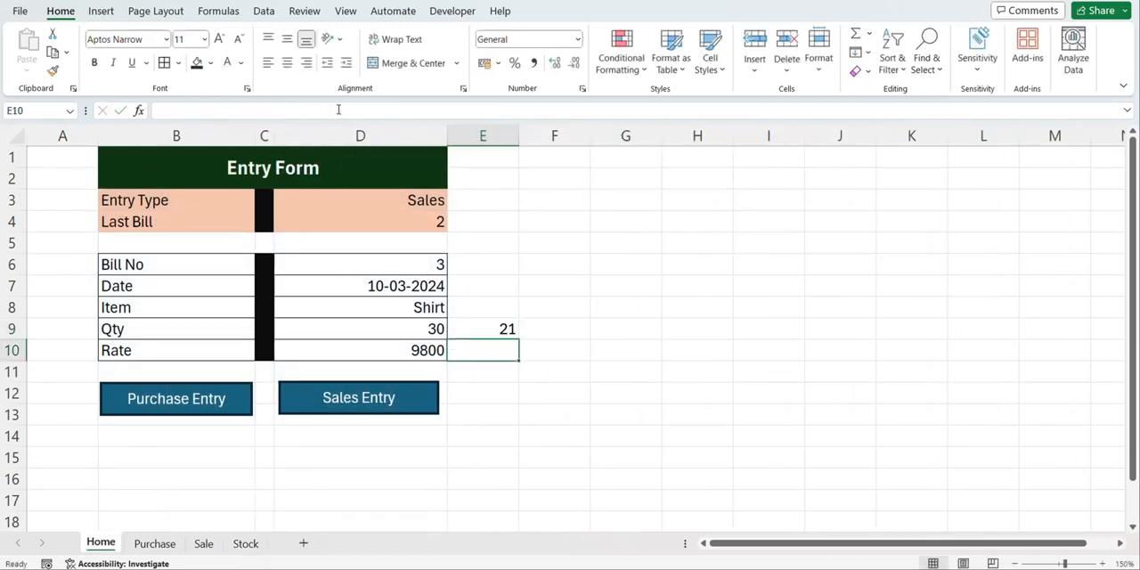
Wrap the E9 stock lookup in an IF whose condition tests whether it is less than the quantity in D9
left_click(478, 329)
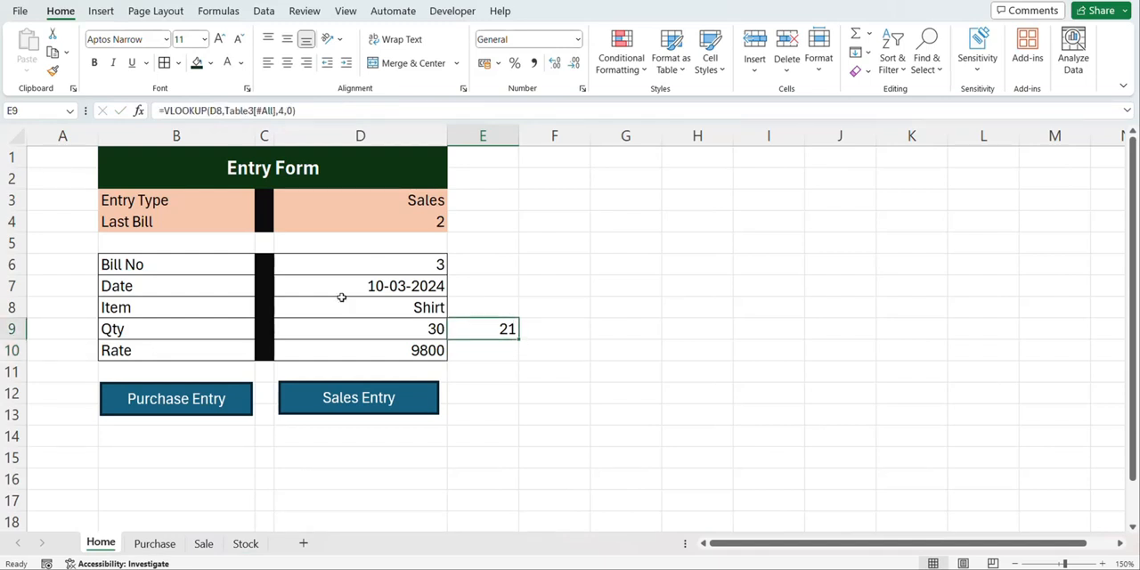
left_click(163, 111)
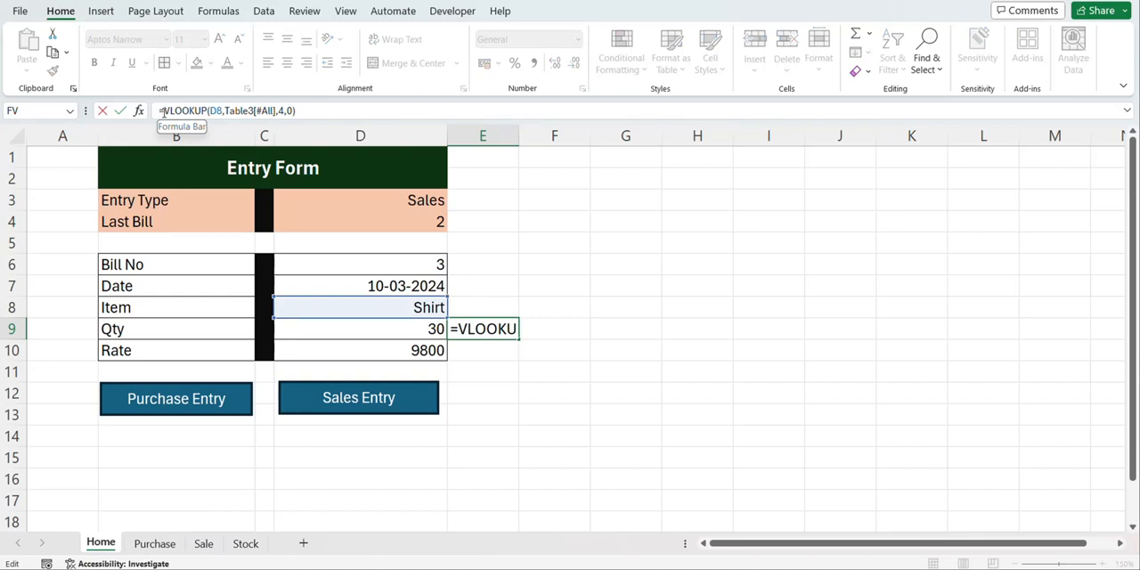
type("IF(")
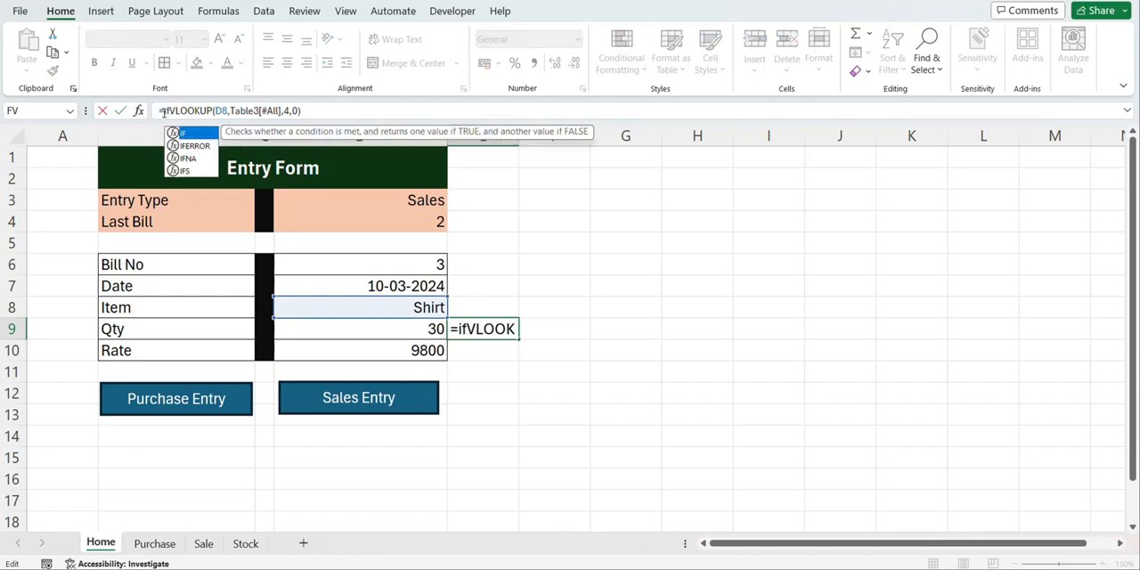
left_click(347, 106)
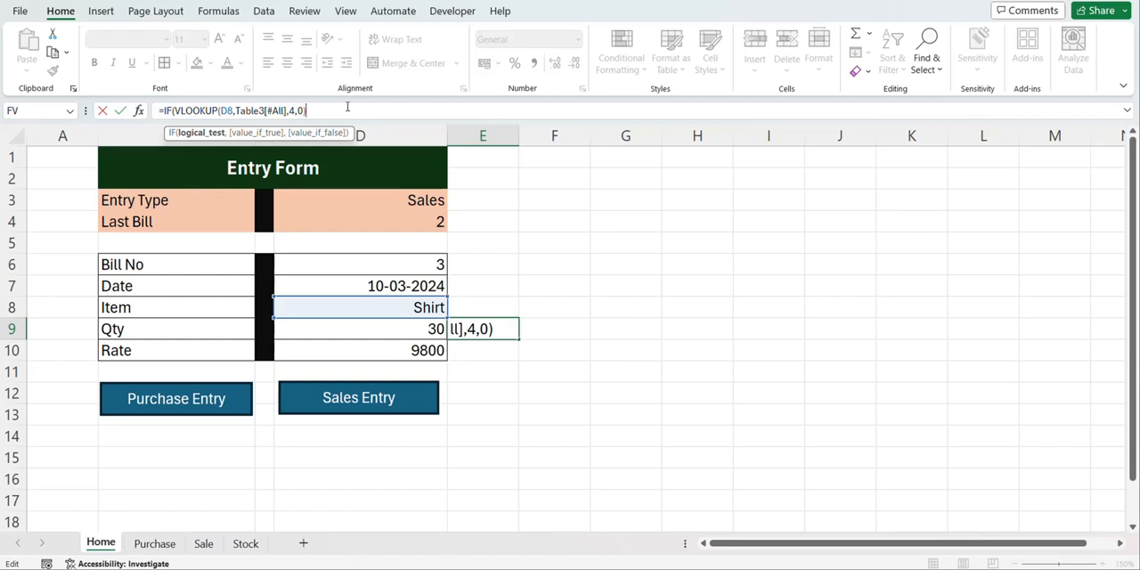
type("<")
left_click(307, 331)
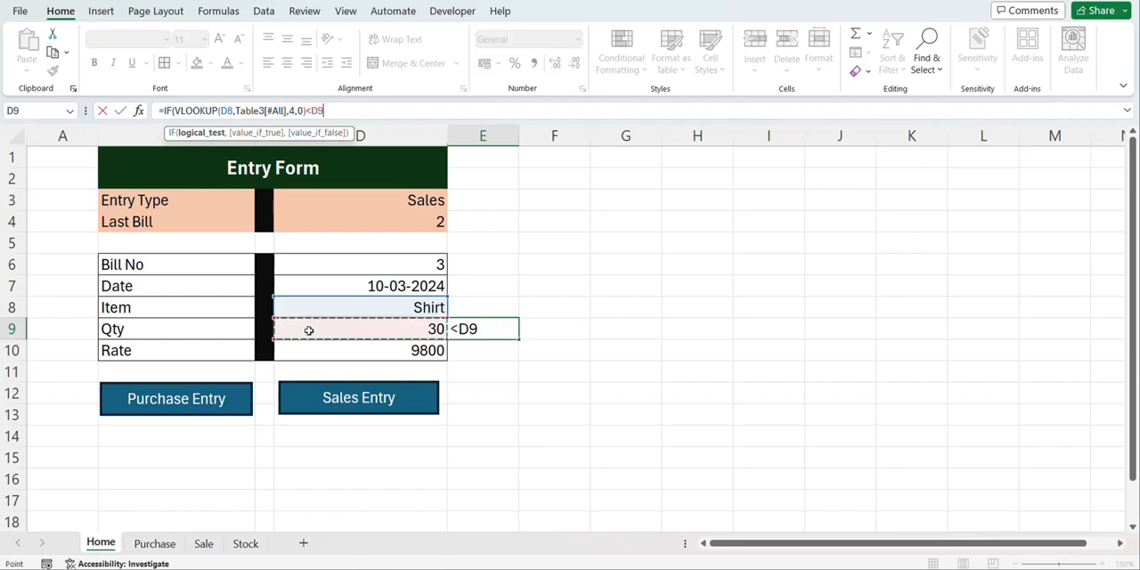
Complete the E9 IF formula to return "Stock Not Available" when true and an empty string otherwise
type(",\"")
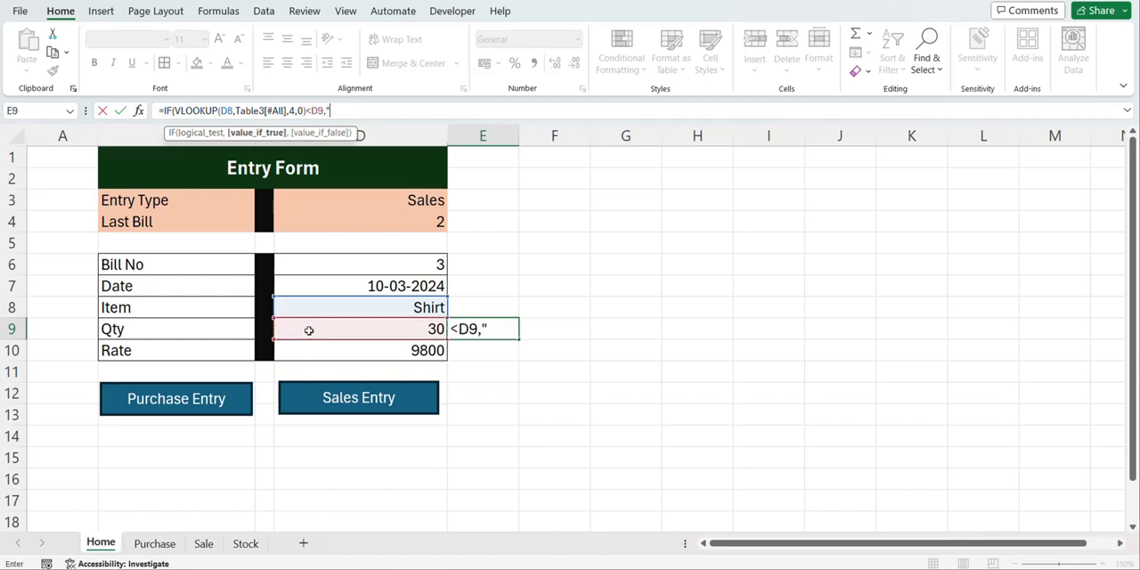
type("Stock")
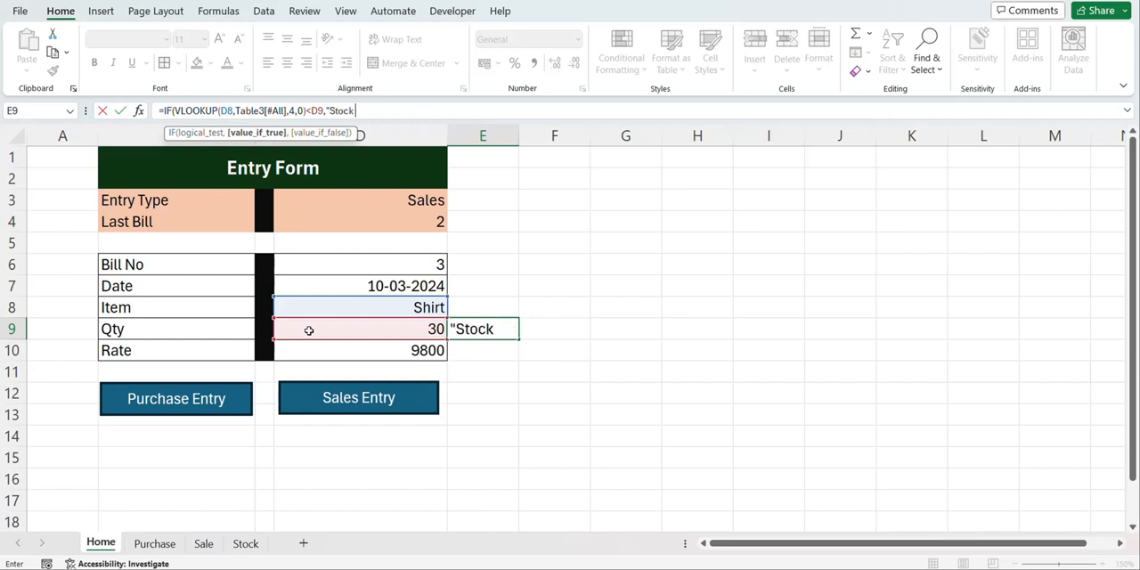
type(" Not Available\"")
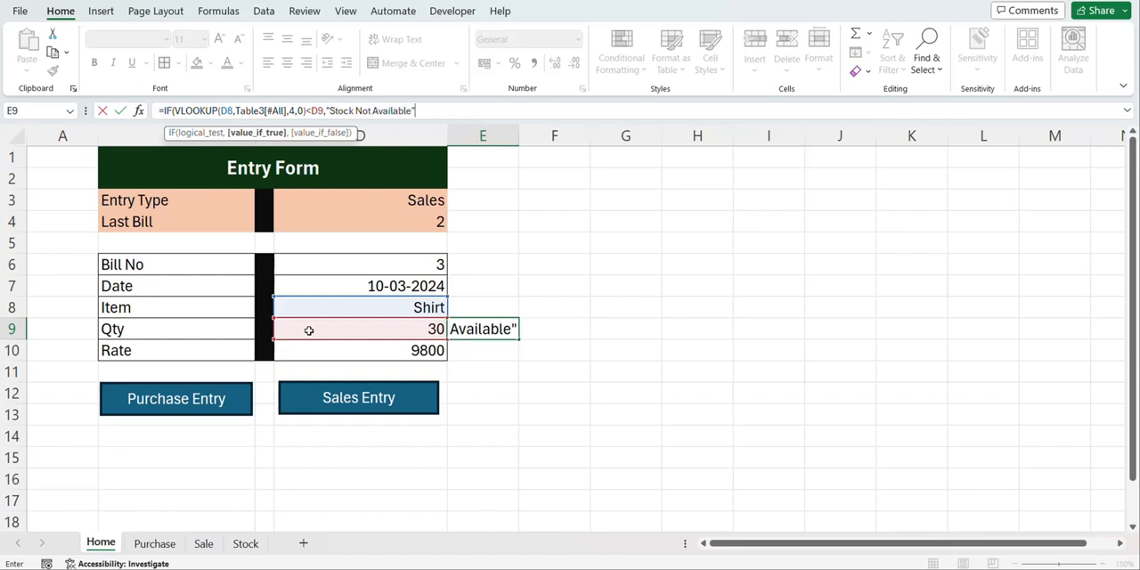
type(",")
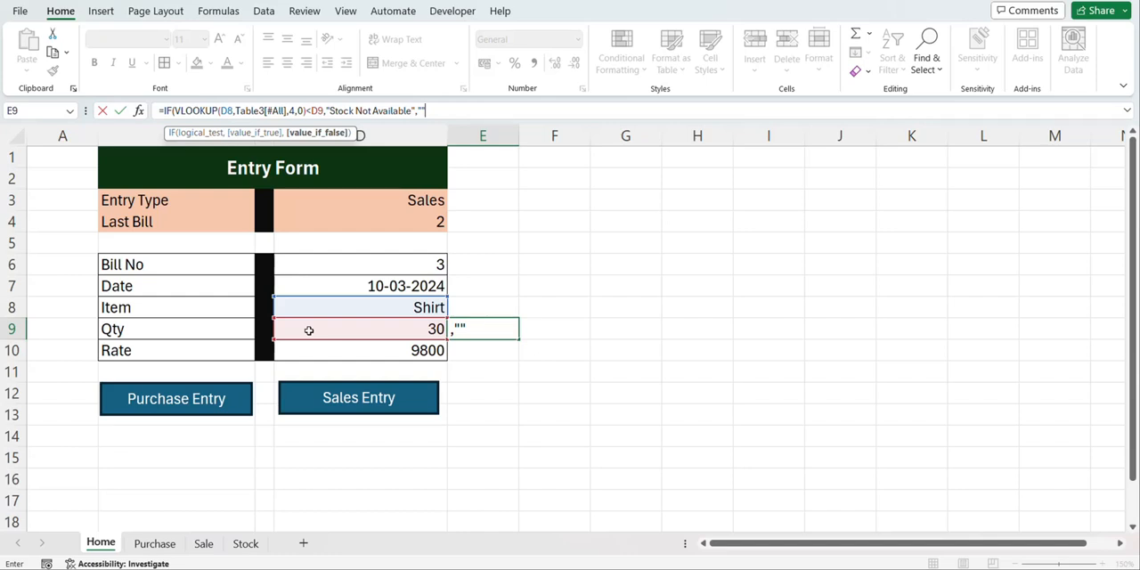
type(")")
key("Return")
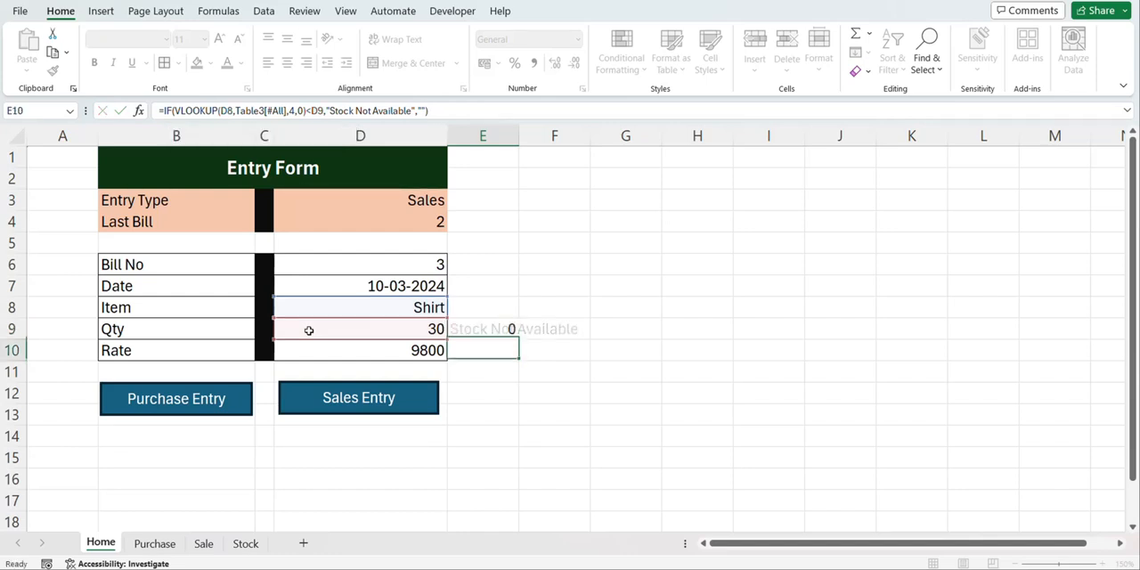
Set the entry form's Qty to 10 and check the stock message formula in E9
left_click(423, 329)
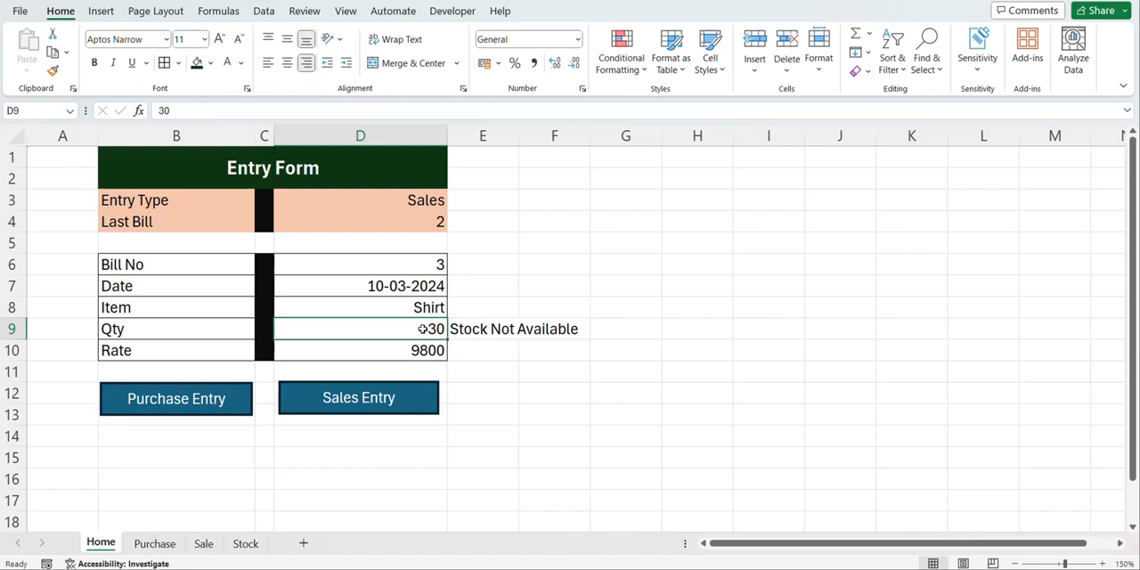
type("10")
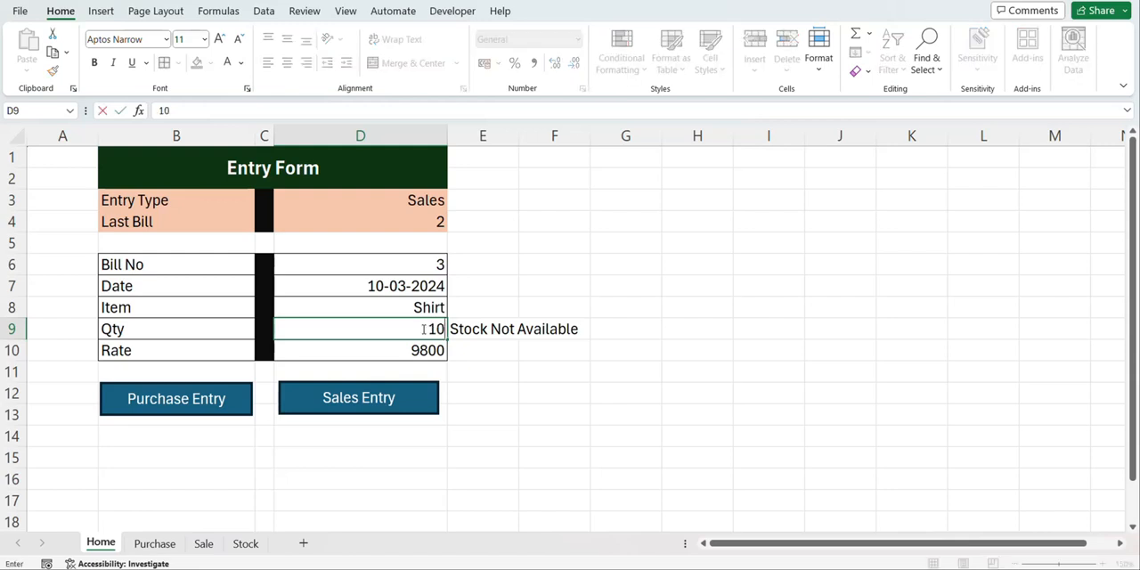
key("Return")
left_click(492, 329)
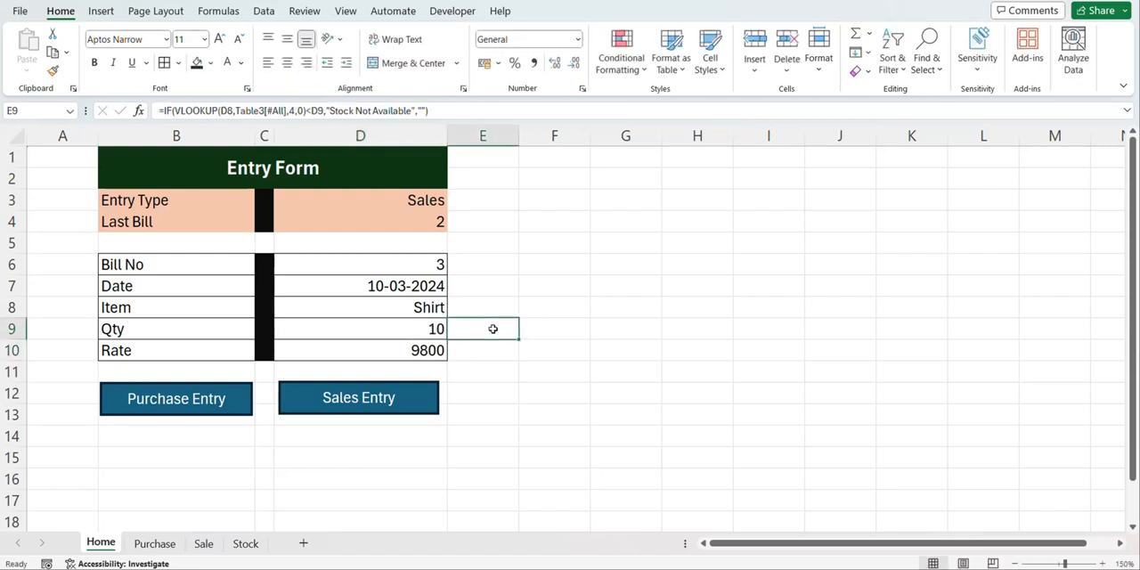
Change the form's Entry Type to Purchase and set Qty to 30 to test the stock message
left_click(425, 199)
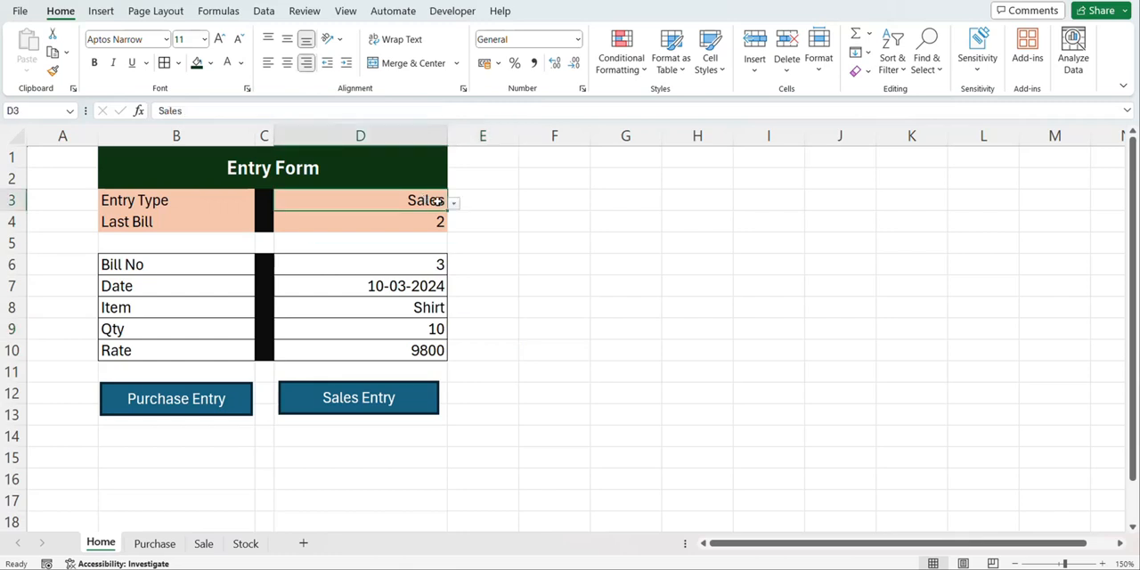
left_click(455, 204)
left_click(430, 231)
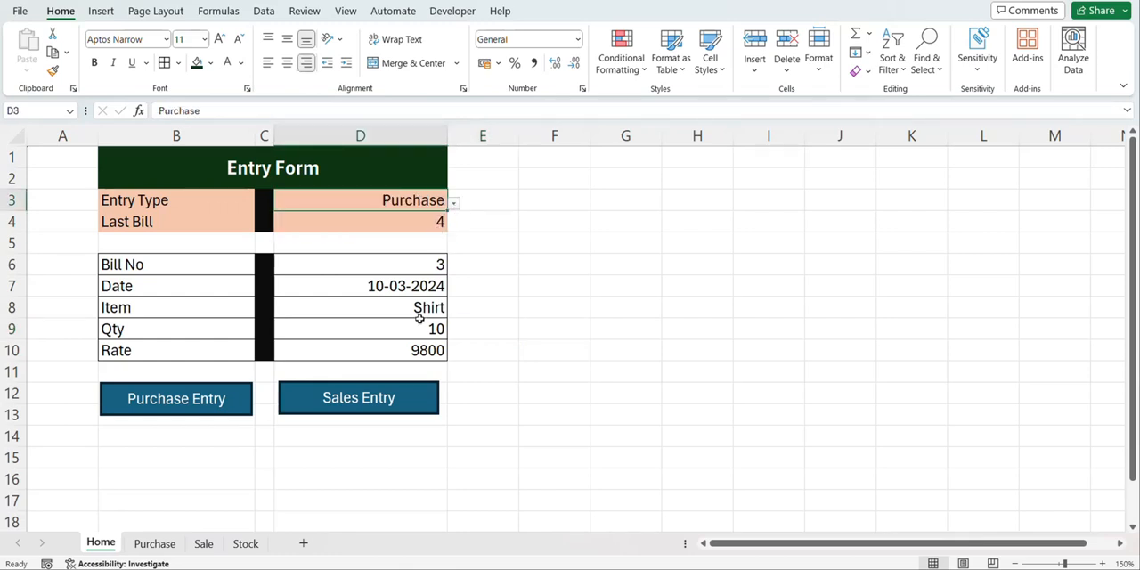
left_click(418, 328)
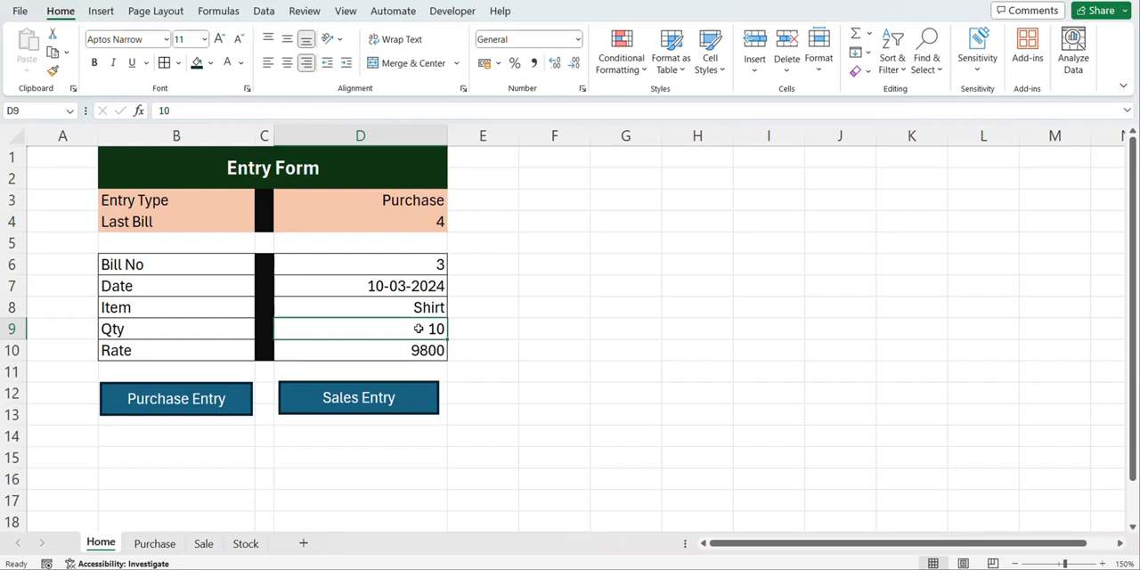
type("30")
key("Return")
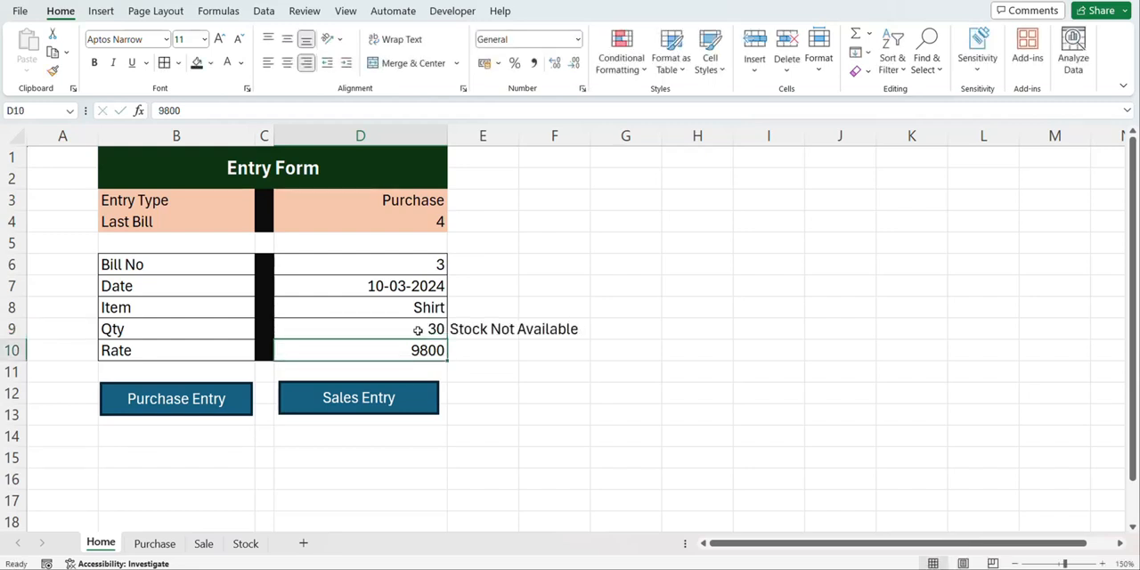
left_click(417, 331)
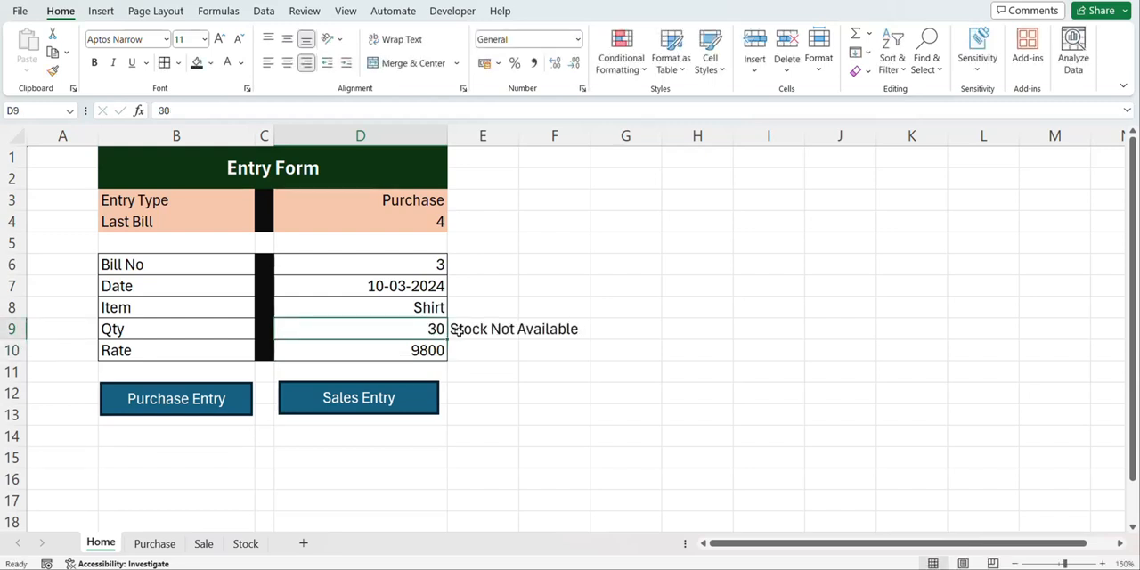
Nest the E9 formula inside an outer IF so the stock check runs only when D3="Sales"
left_click(463, 329)
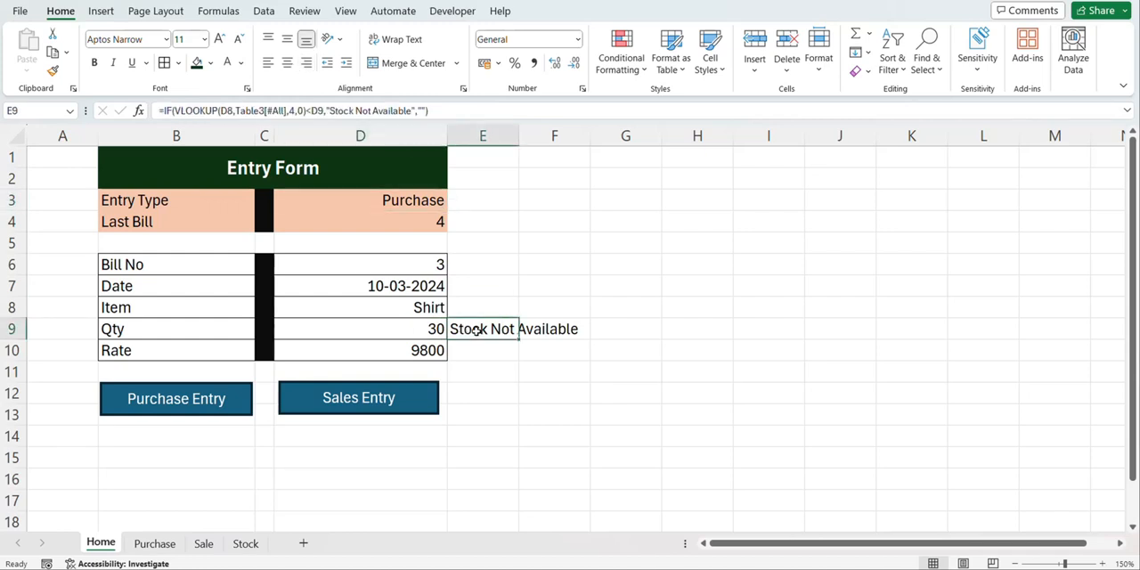
left_click(164, 110)
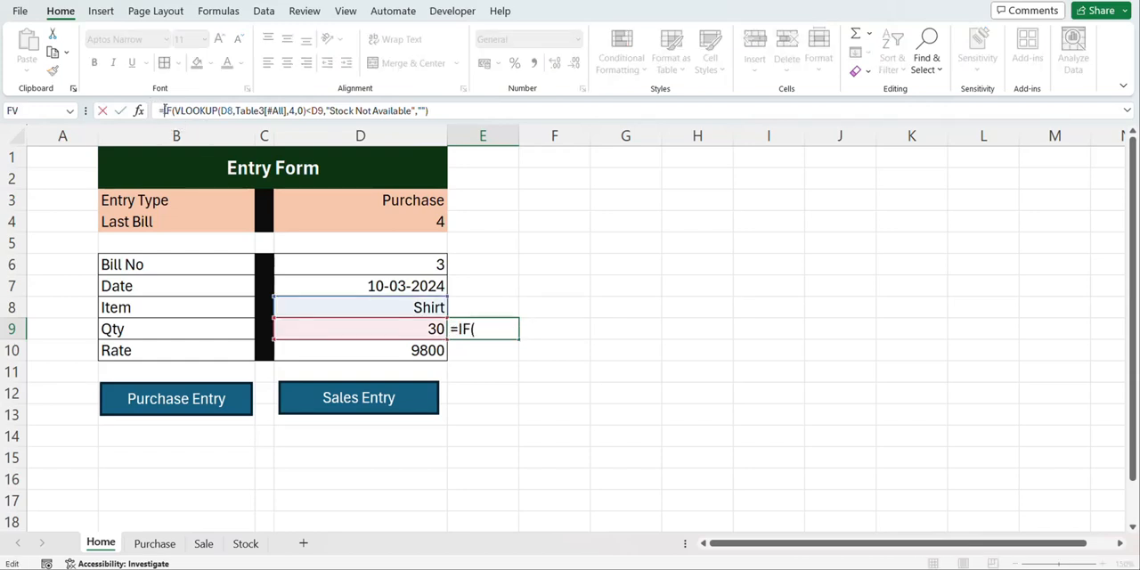
type("if")
key("Tab")
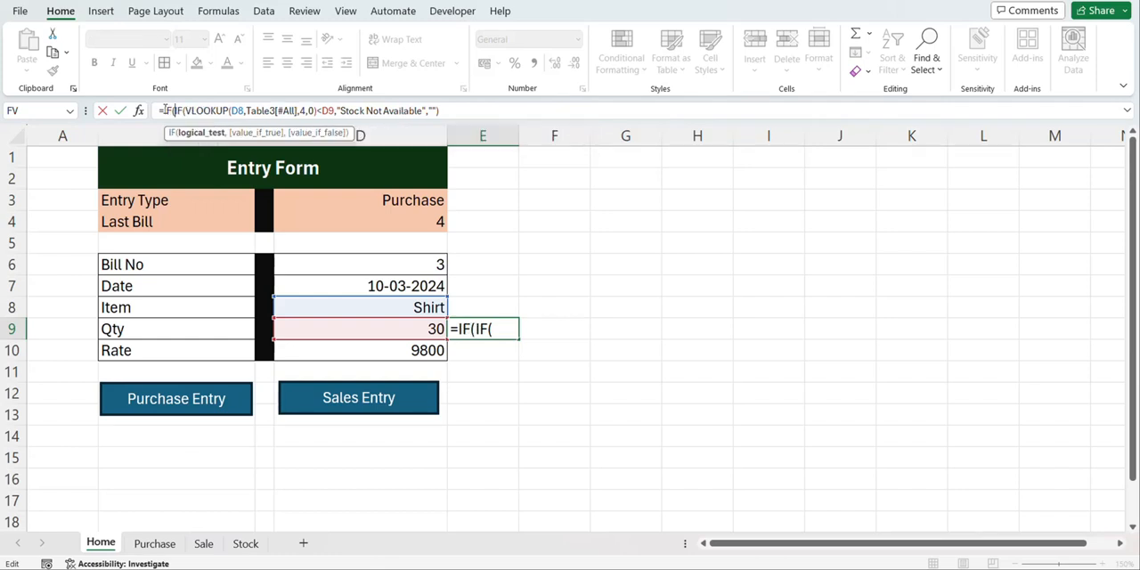
left_click(315, 199)
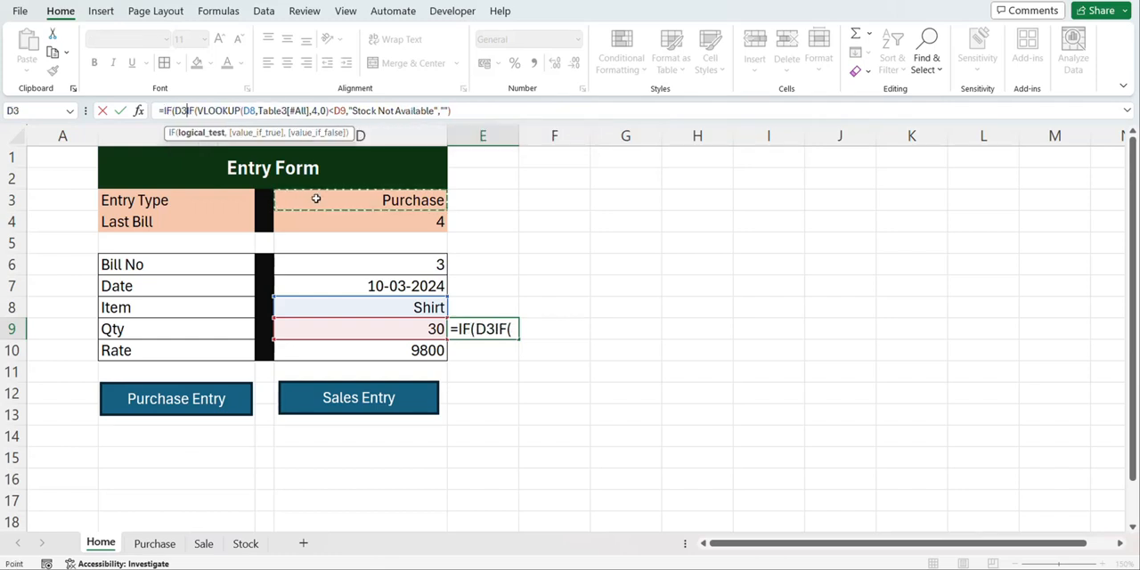
type("=\"Sales")
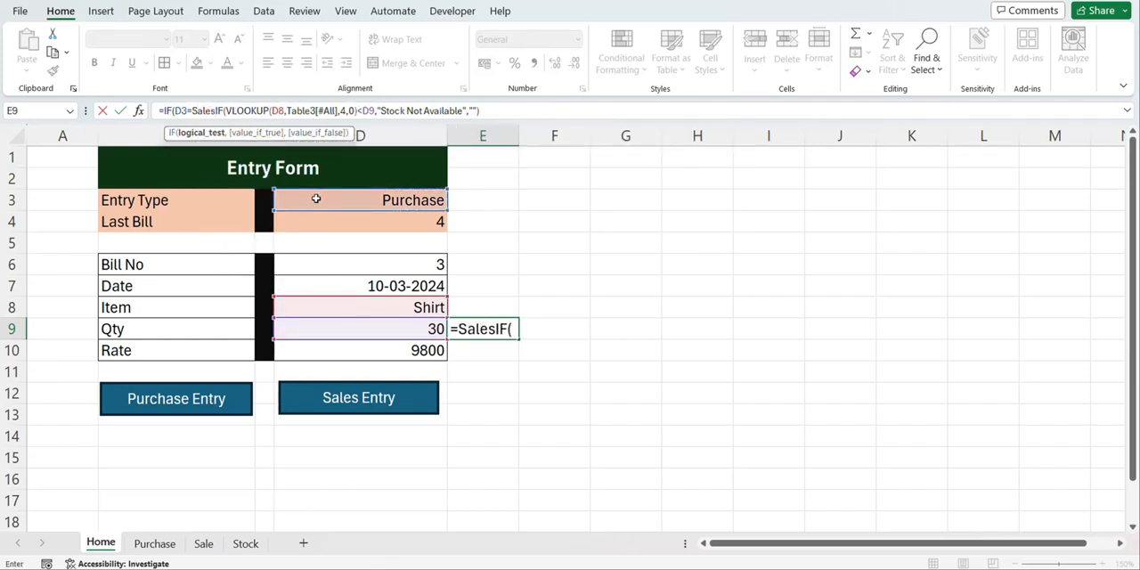
type("\"")
key("Return")
key("Return")
left_click(193, 110)
type("\"")
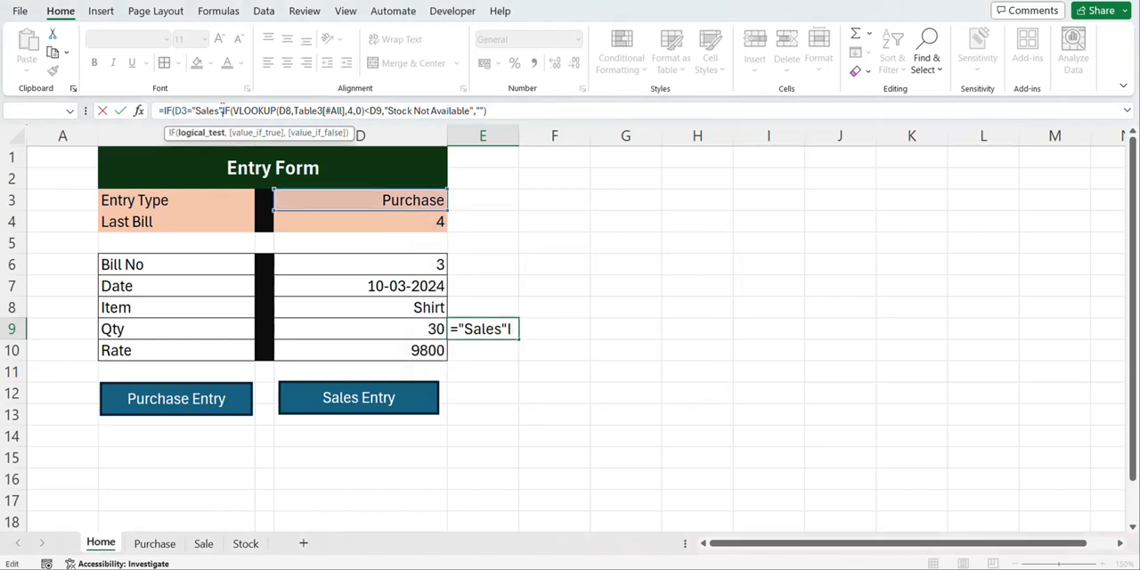
left_click(221, 111)
type(",")
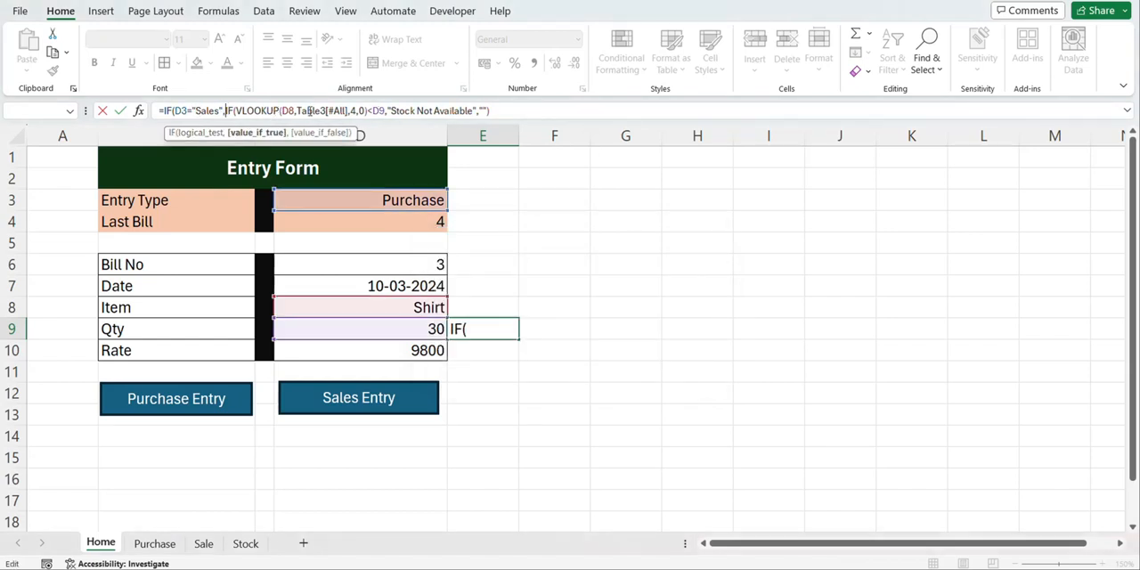
Finish the outer IF in E9 with an empty string for non-sales entries and check the resulting cell
left_click(501, 107)
type(",\"\"")
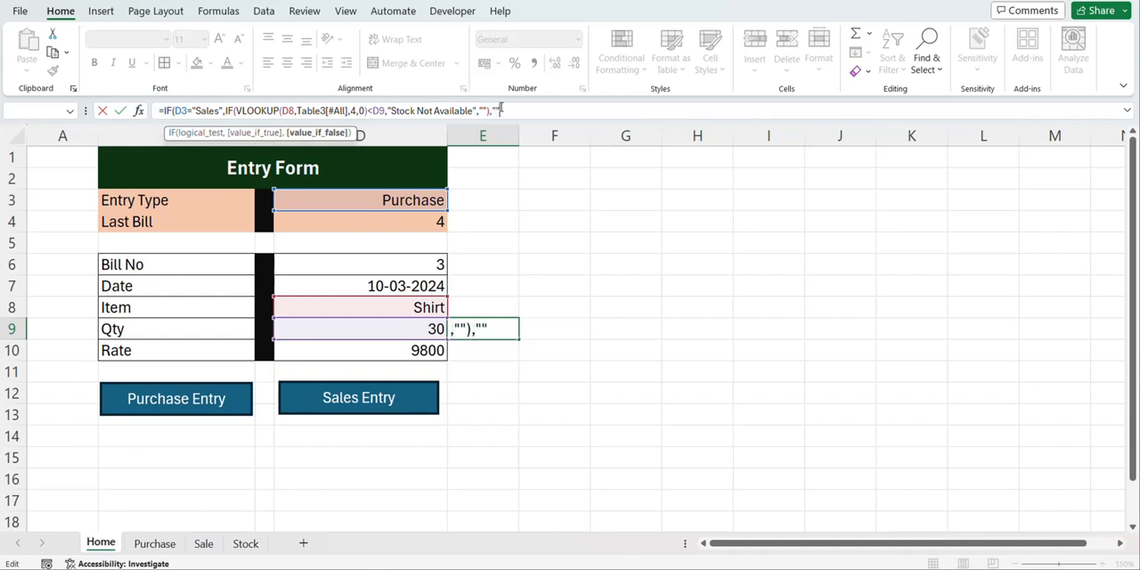
type(")")
key("Return")
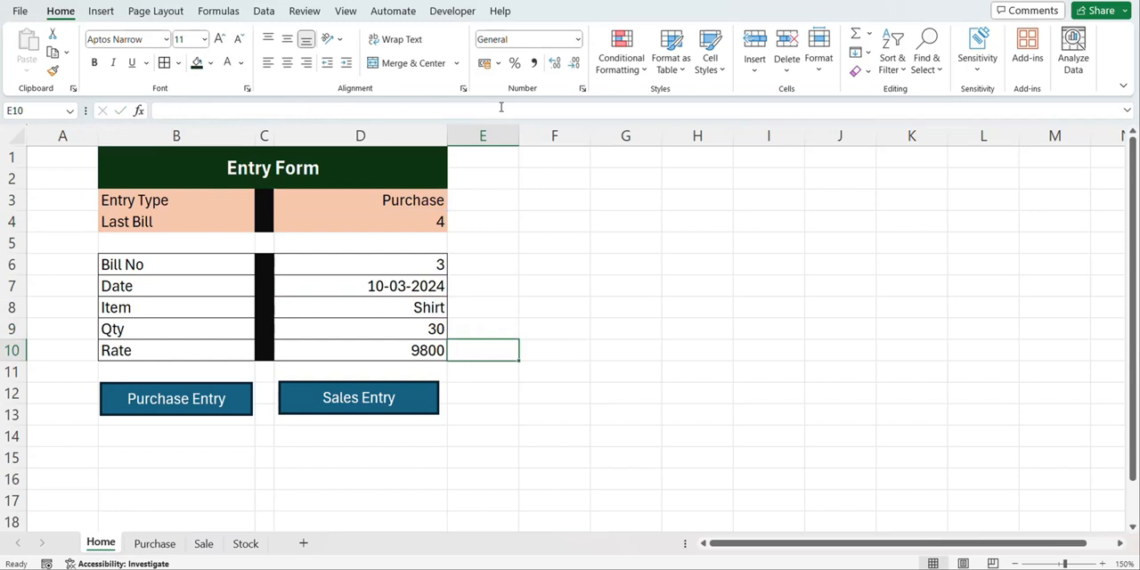
key("Up")
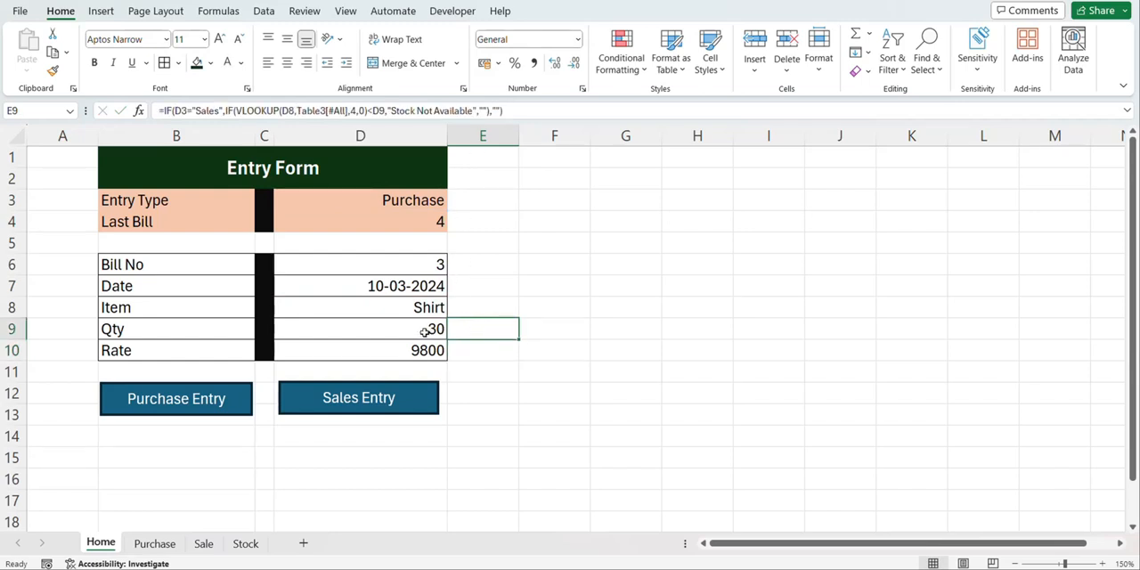
Check the items listed on the Stock sheet and change the entry form's Item to Pant
left_click(415, 305)
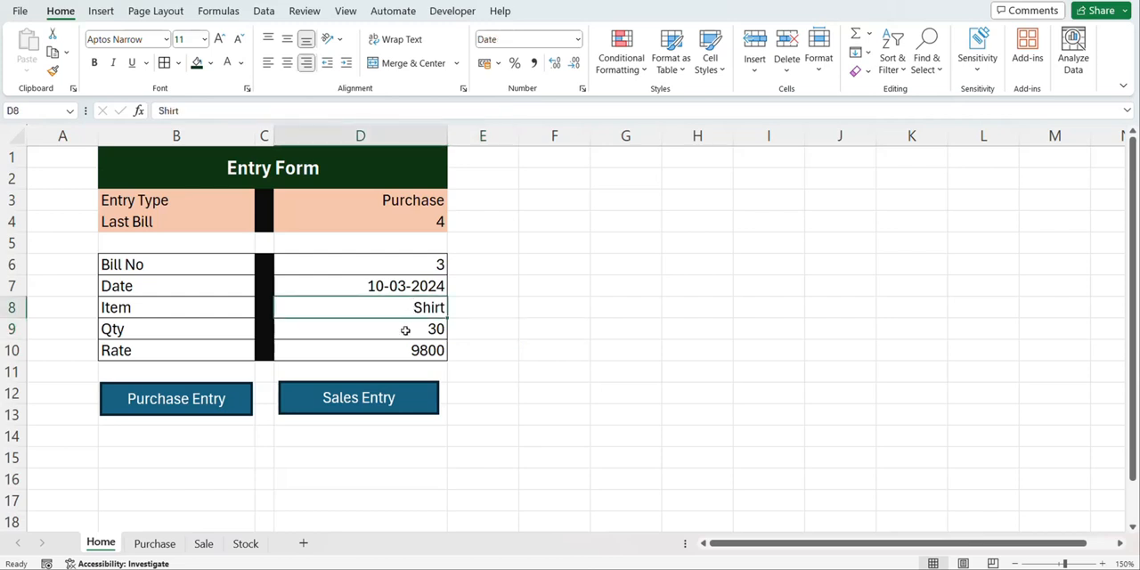
left_click(242, 544)
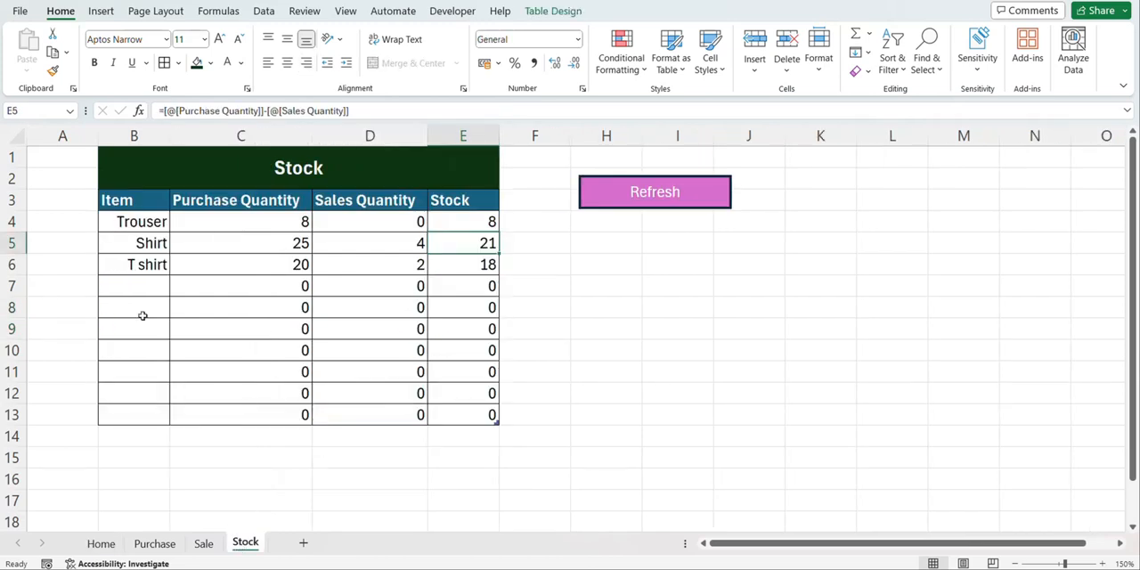
left_click(101, 543)
type("Pant")
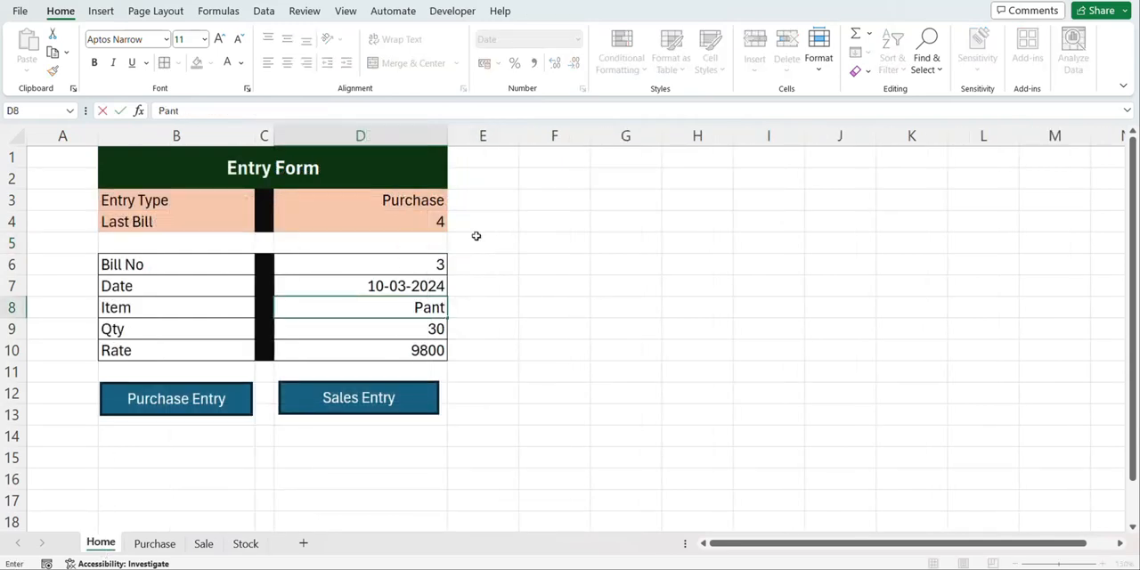
Switch the form's Entry Type to Sales to test the stock message for the unlisted item
left_click(448, 198)
left_click(460, 208)
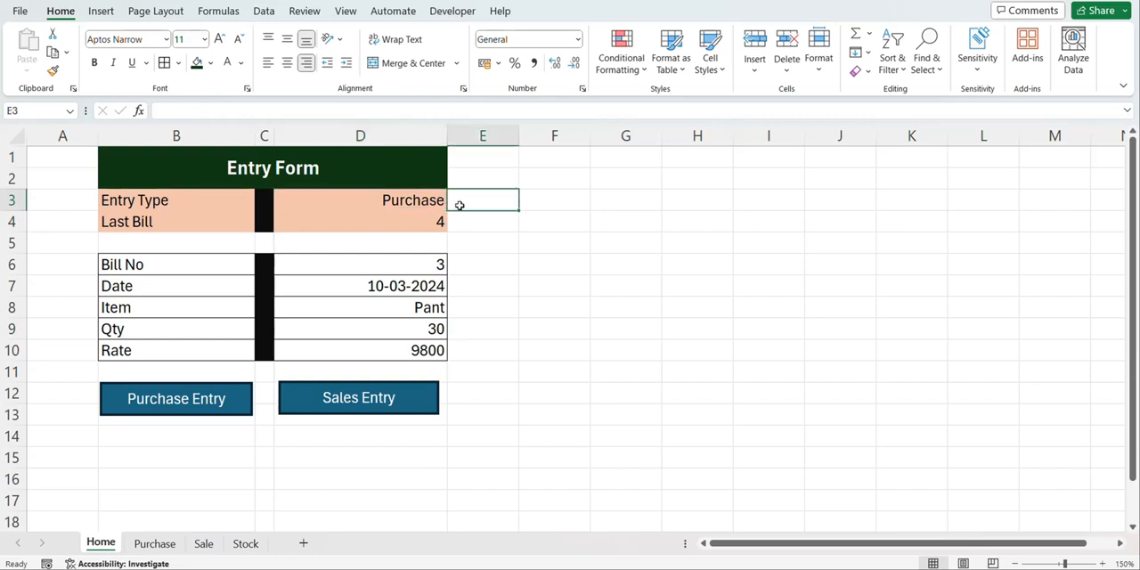
left_click(437, 204)
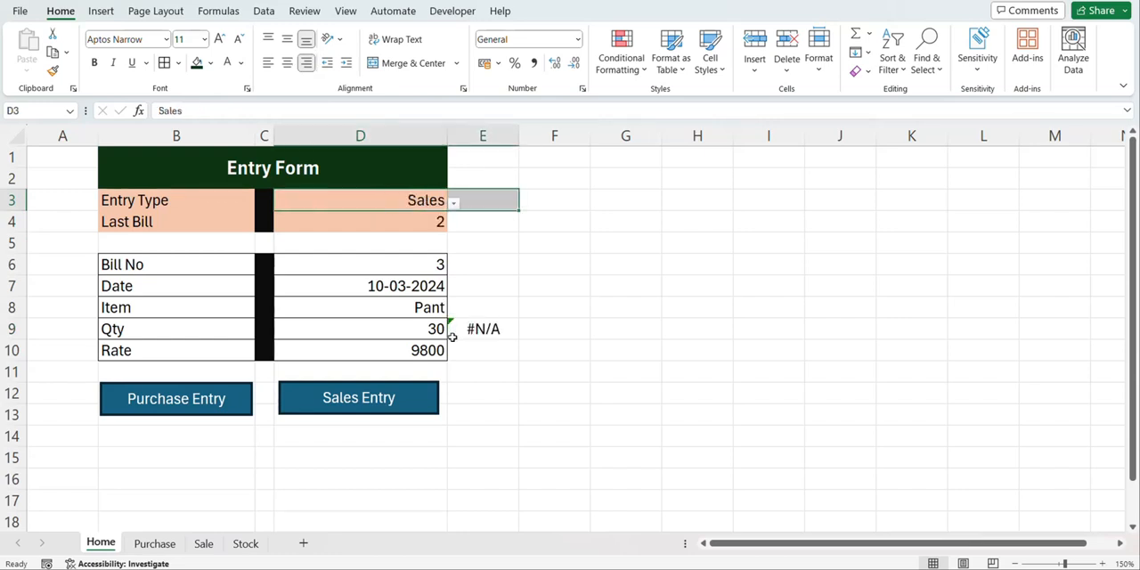
left_click(437, 338)
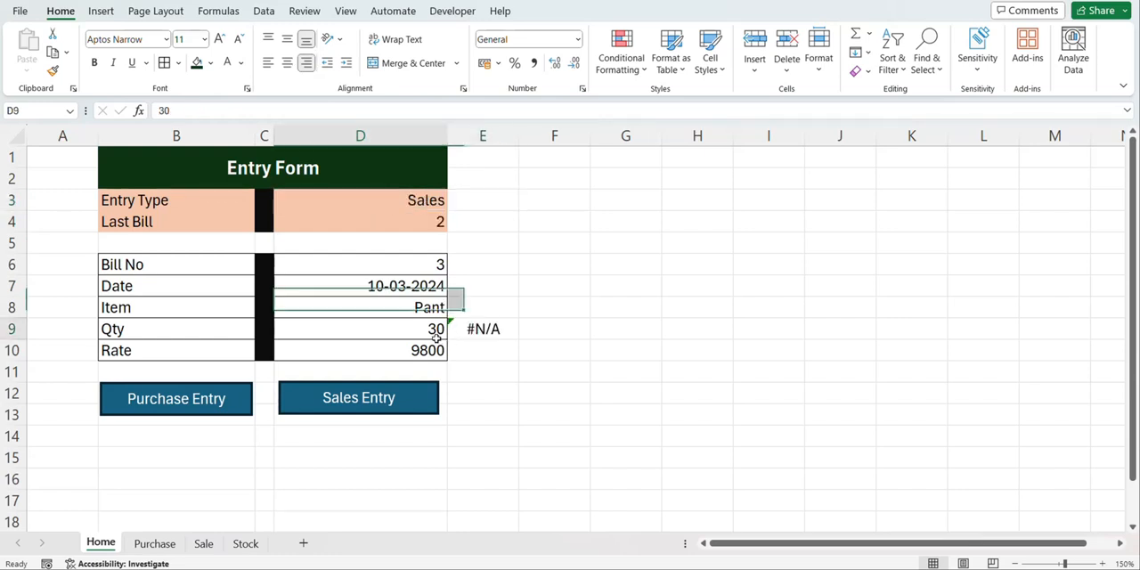
Wrap the whole E9 formula in IFERROR with an empty string as the fallback and check the resulting cell
key("Right")
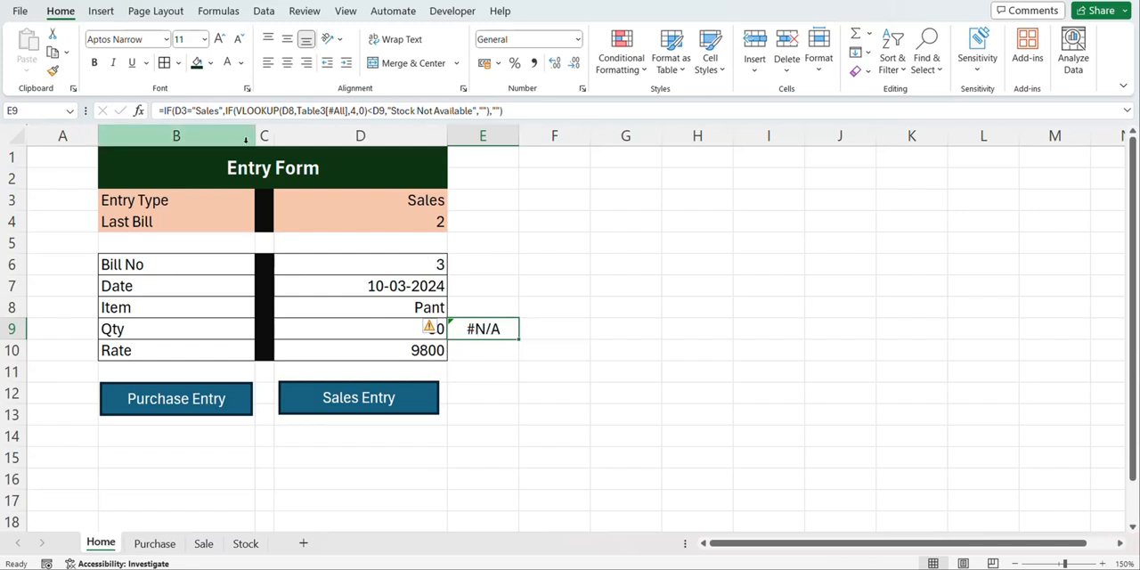
left_click(165, 109)
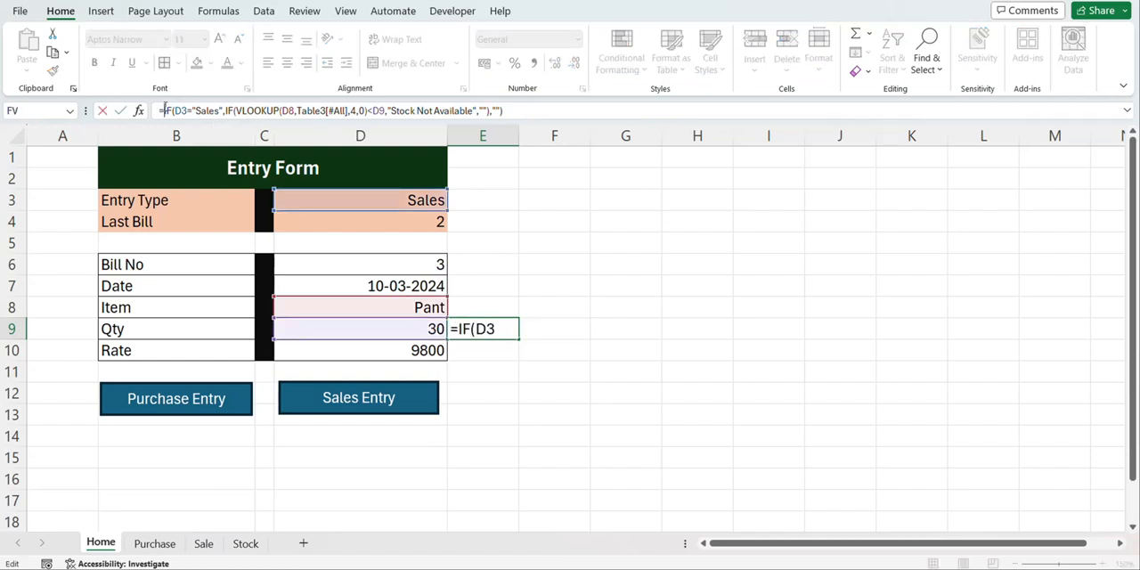
type("if")
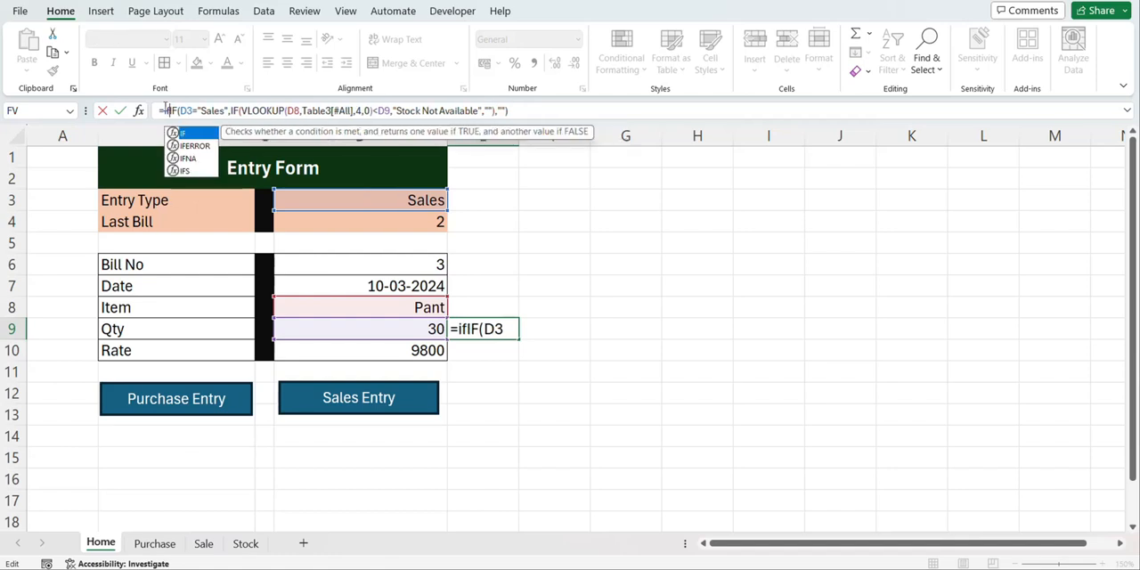
type("error")
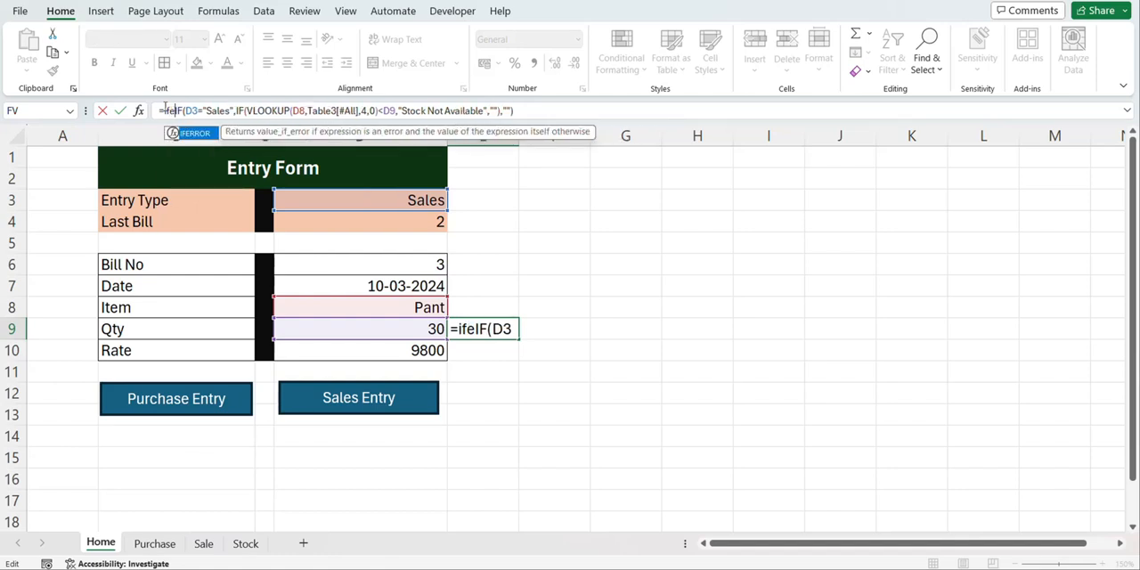
key("Tab")
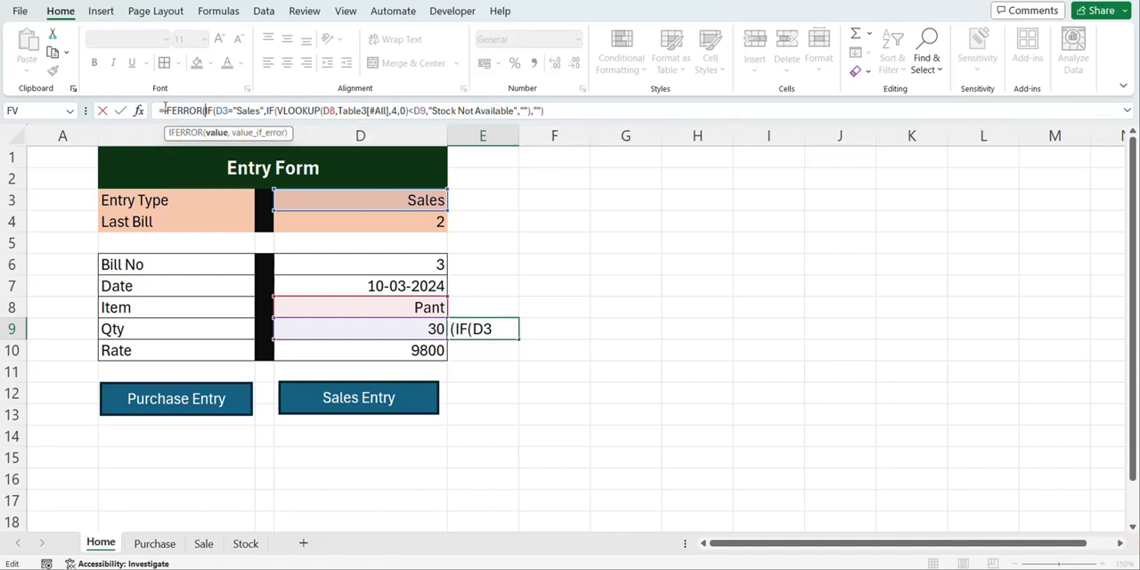
left_click(574, 114)
type(",")
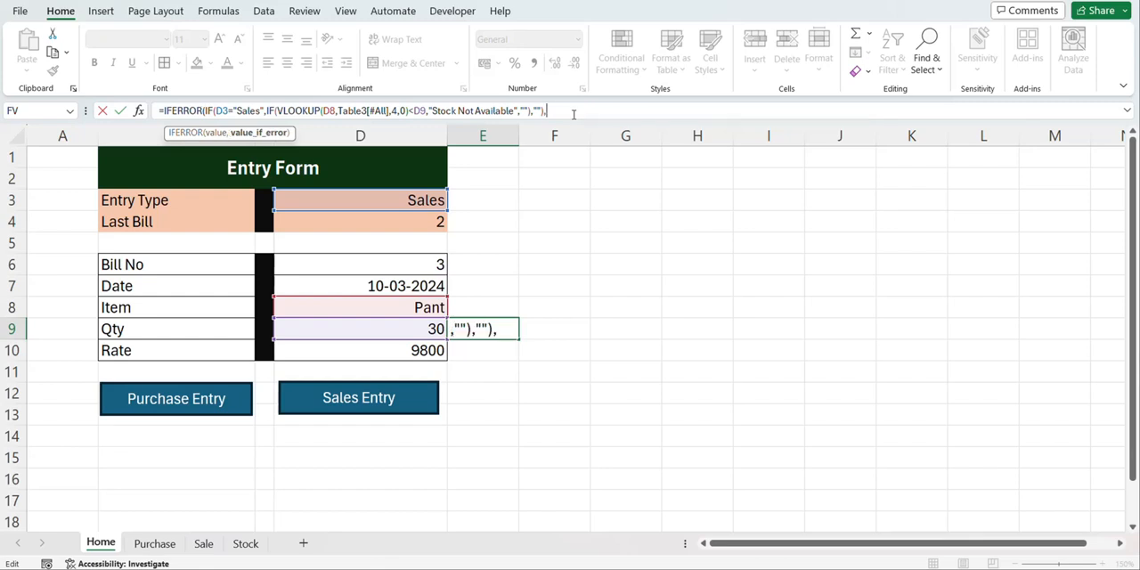
type("\"\")")
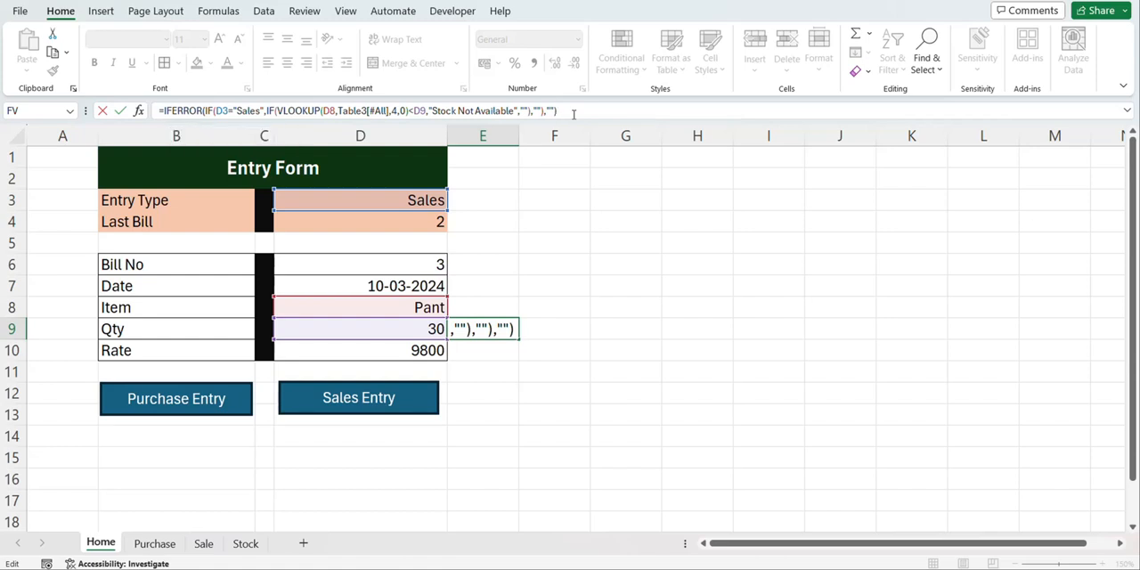
key("Return")
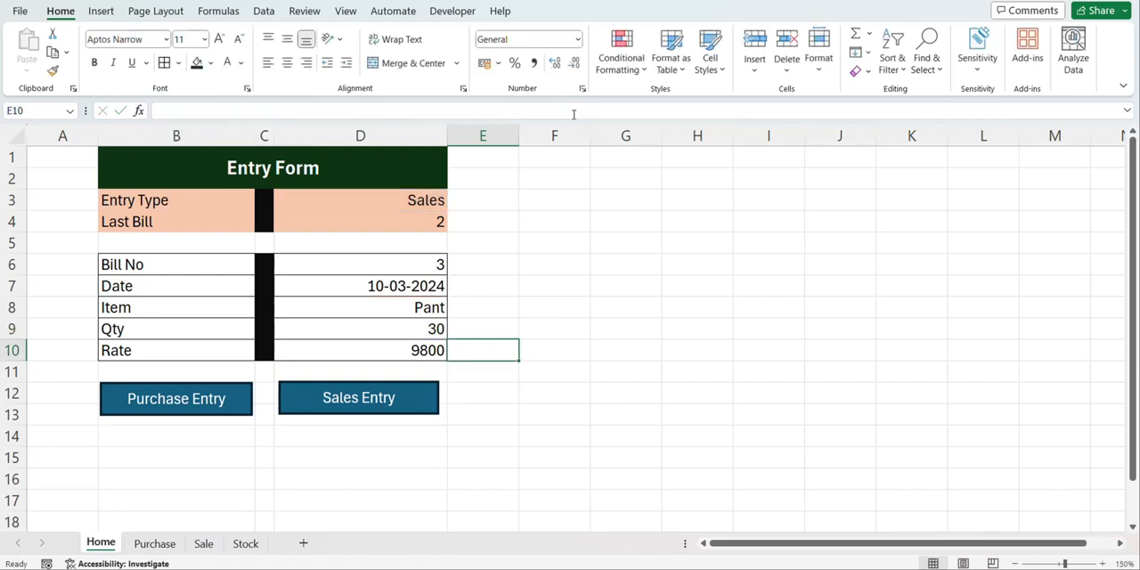
left_click(393, 310)
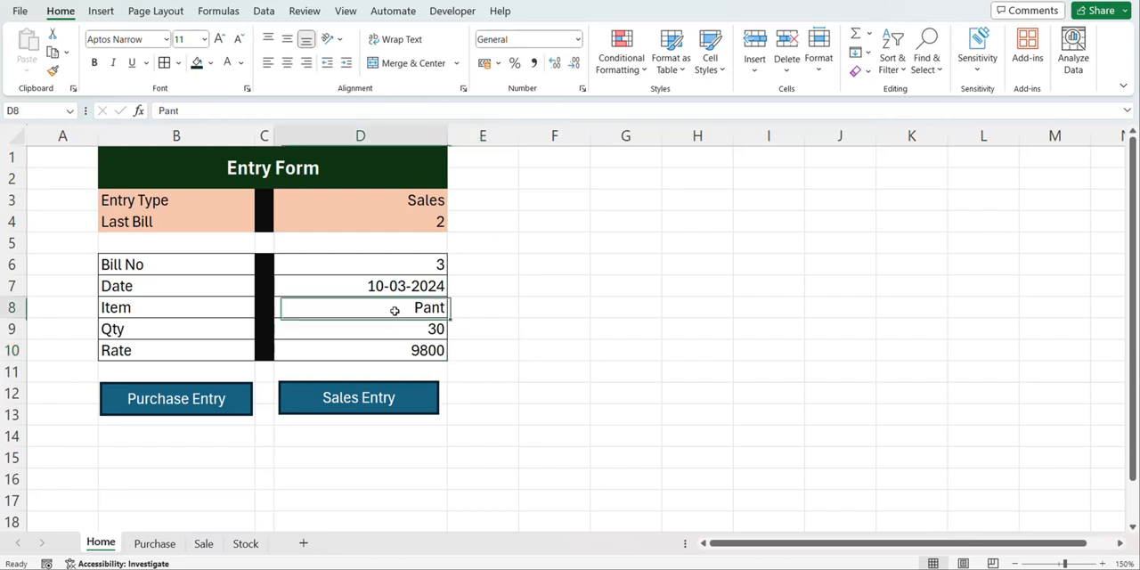
left_click(459, 332)
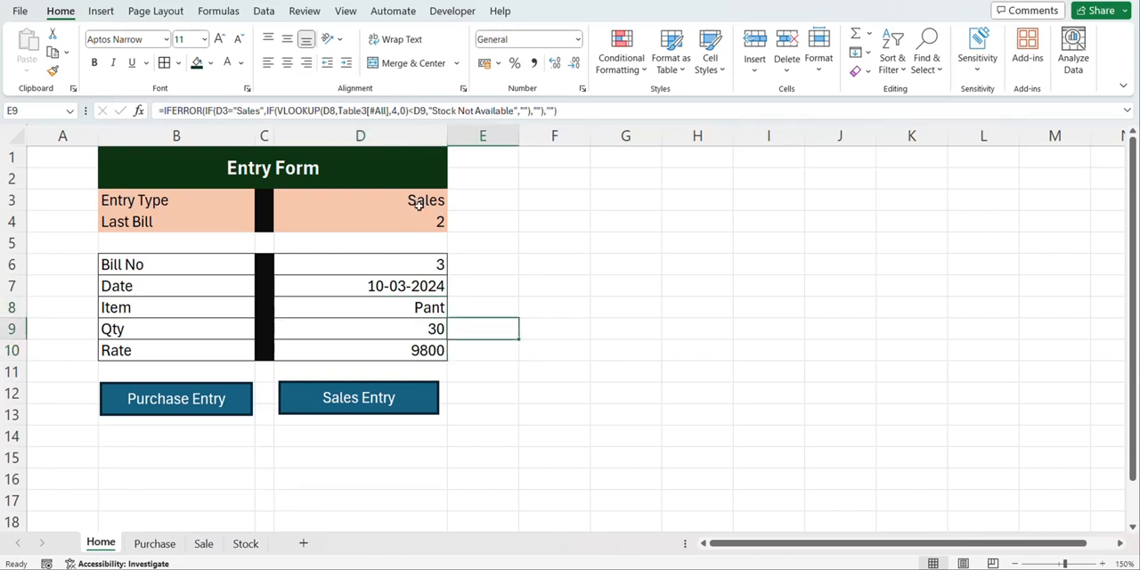
left_click(402, 308)
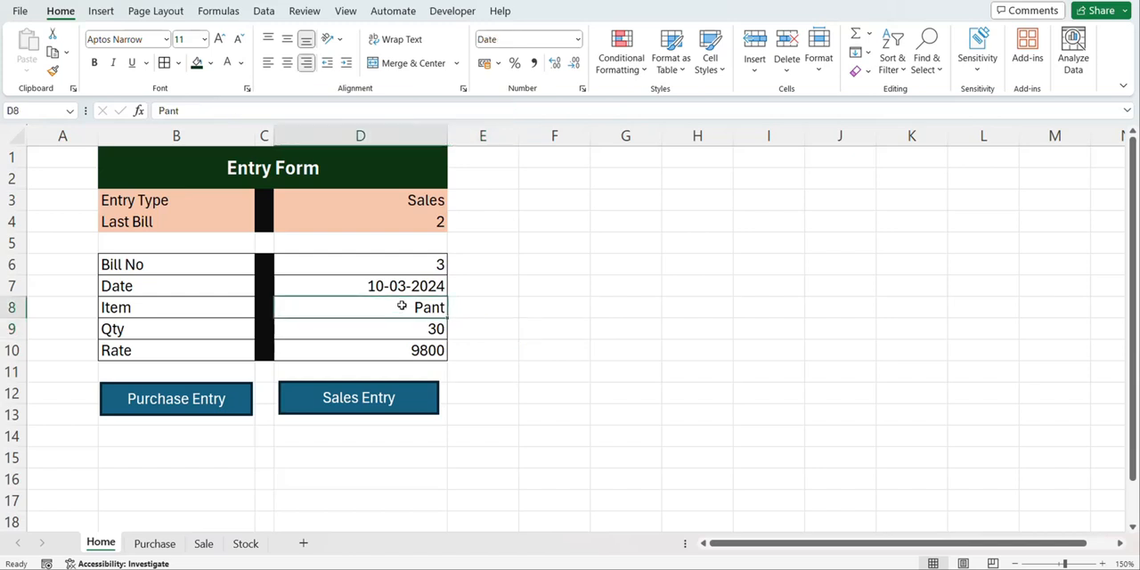
Set the Entry Type to Purchase with Bill No 5 and post the Pant purchase entry
left_click(432, 203)
left_click(455, 203)
left_click(434, 228)
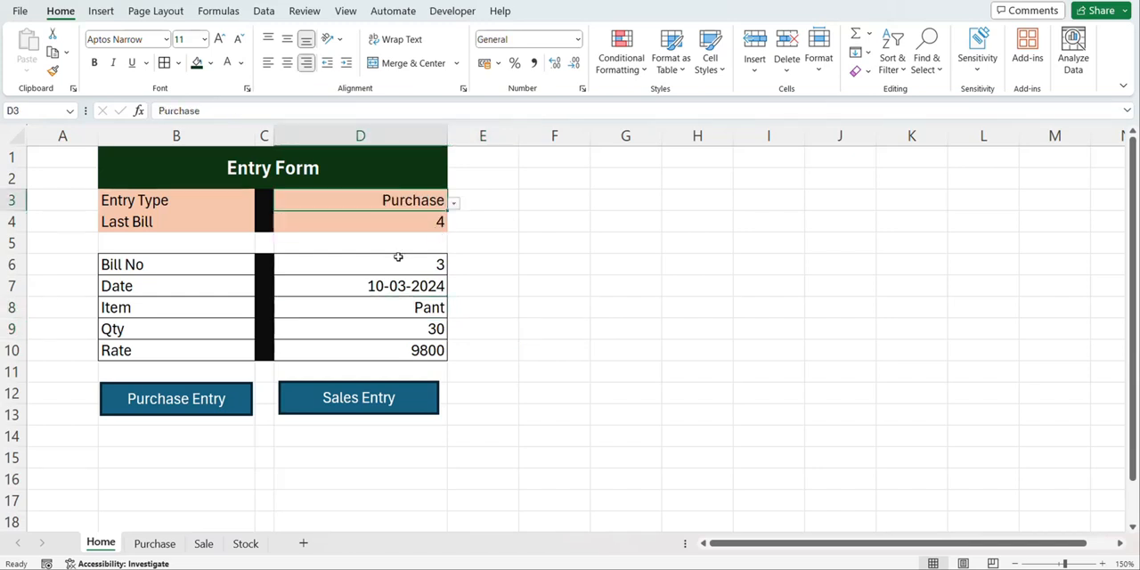
left_click(425, 264)
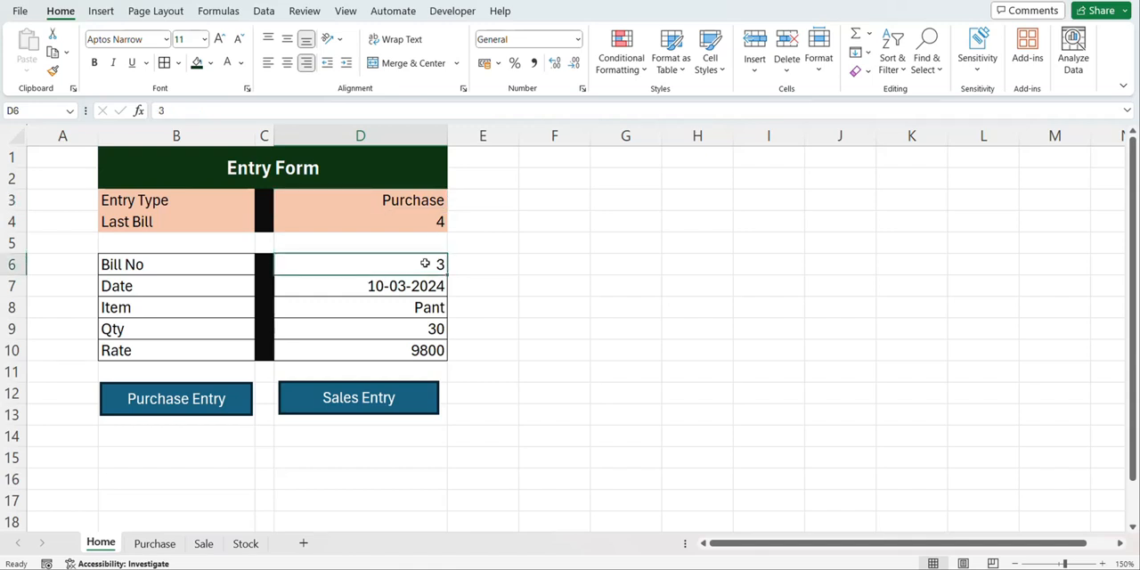
type("5")
key("Return")
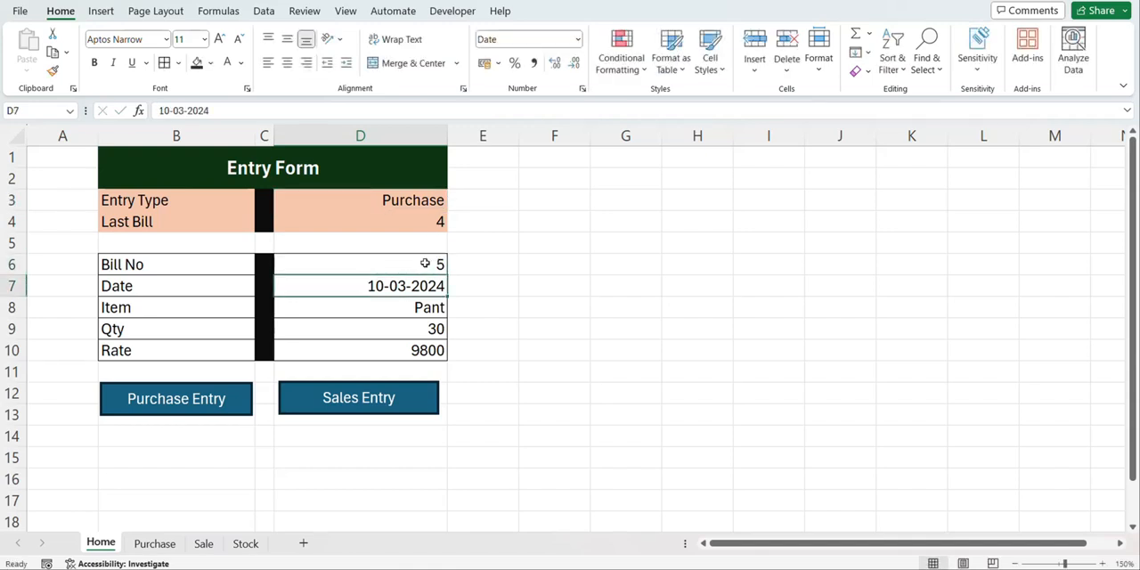
key("Return")
key("Return")
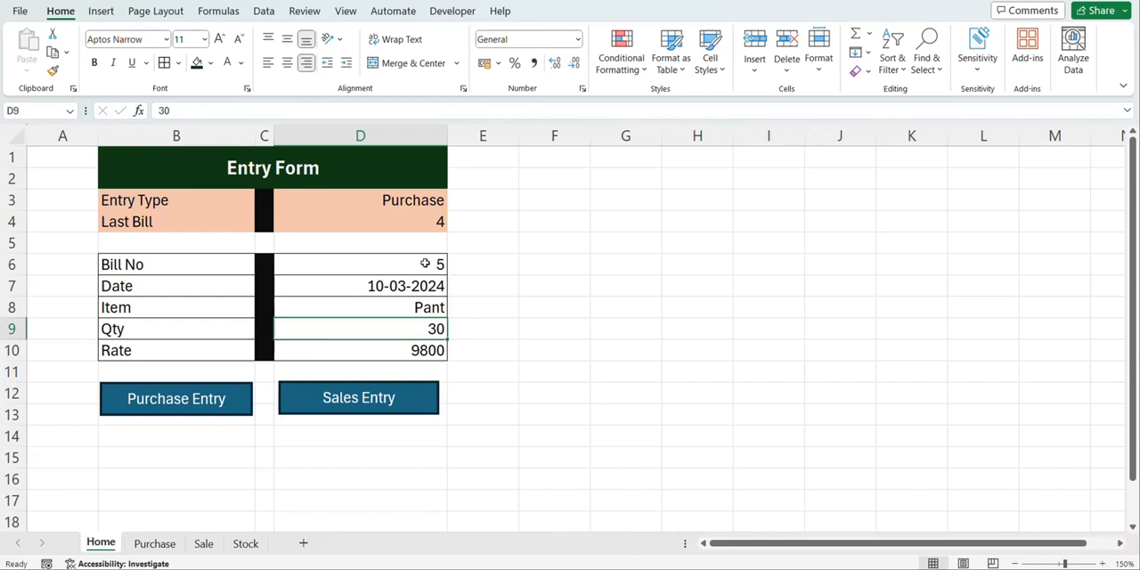
left_click(228, 397)
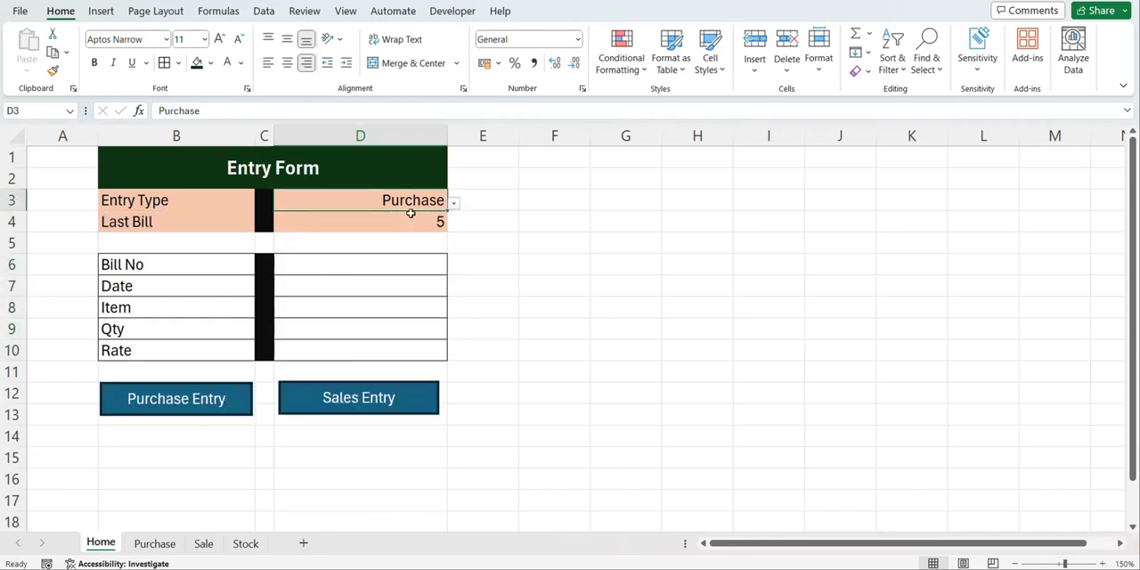
Set the Entry Type to Sales and fill in Bill No 3 and the date 10-03-2024
left_click(454, 205)
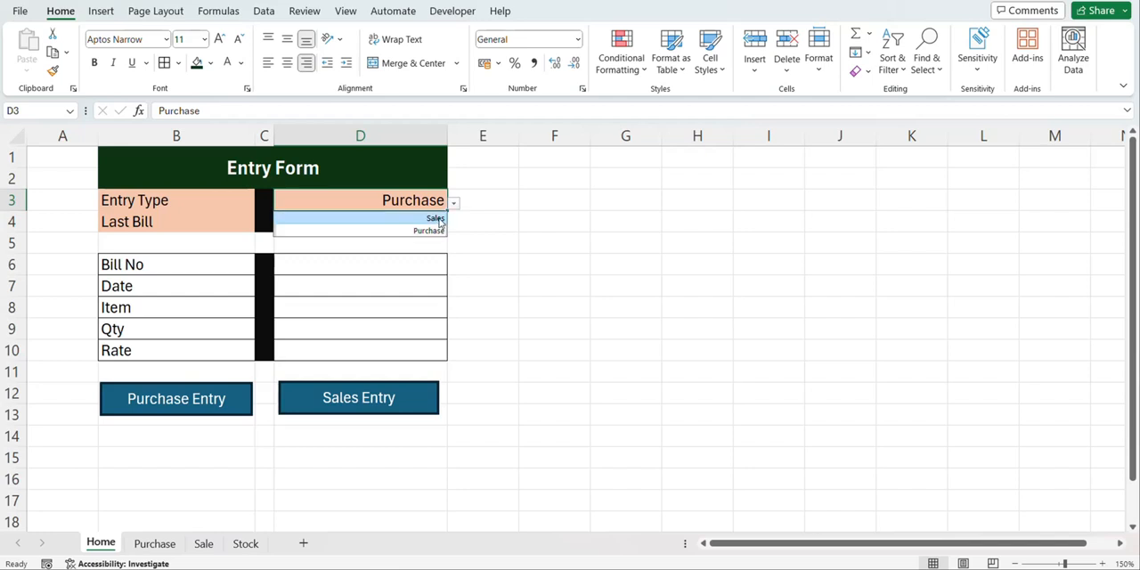
left_click(432, 218)
left_click(402, 266)
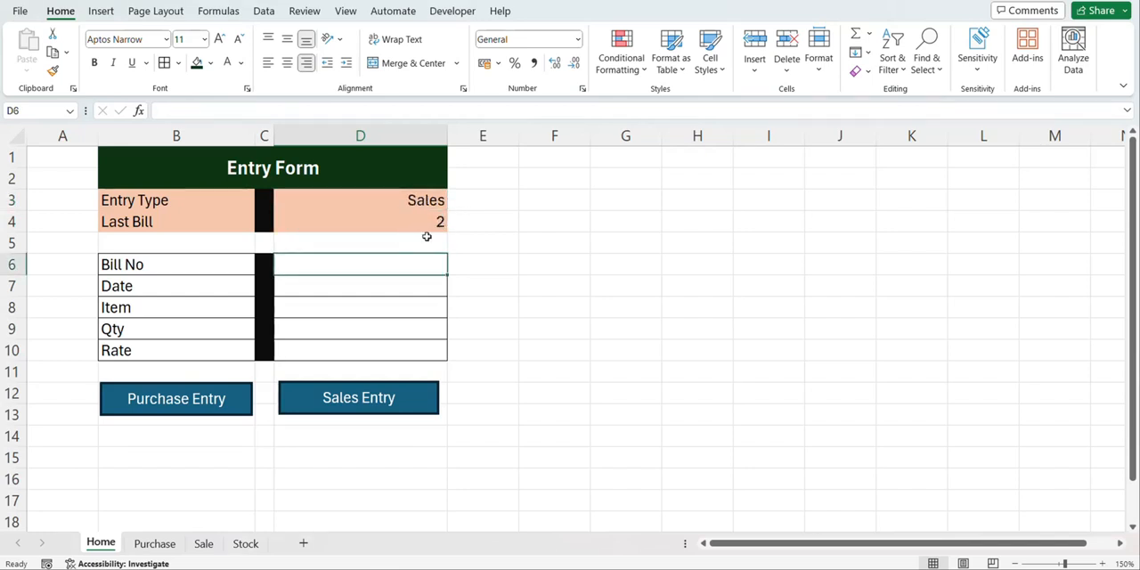
type("3")
key("Return")
type("10/")
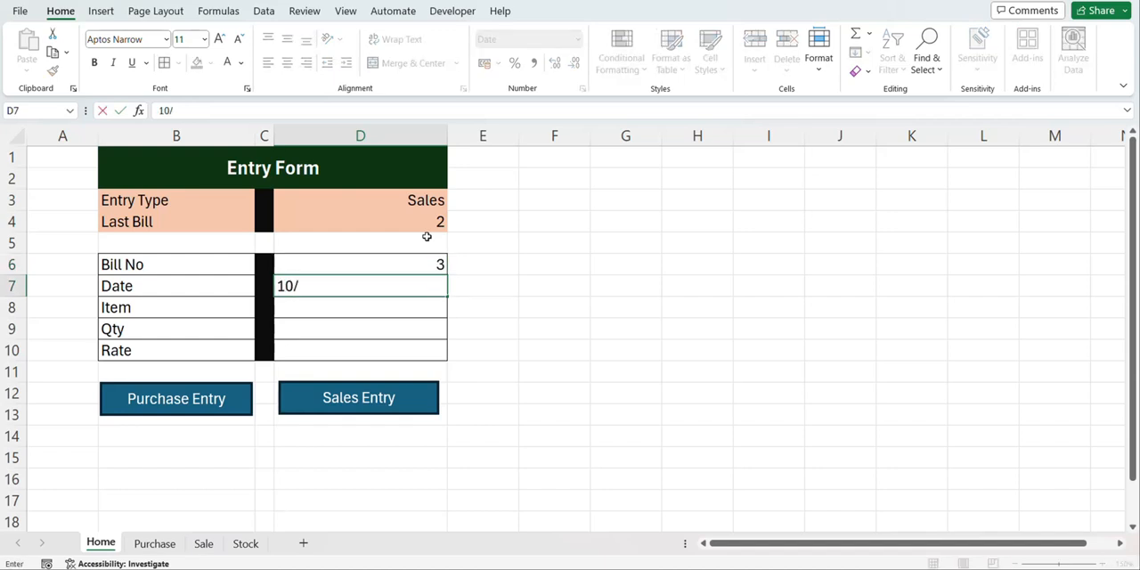
type("3/2024")
key("Return")
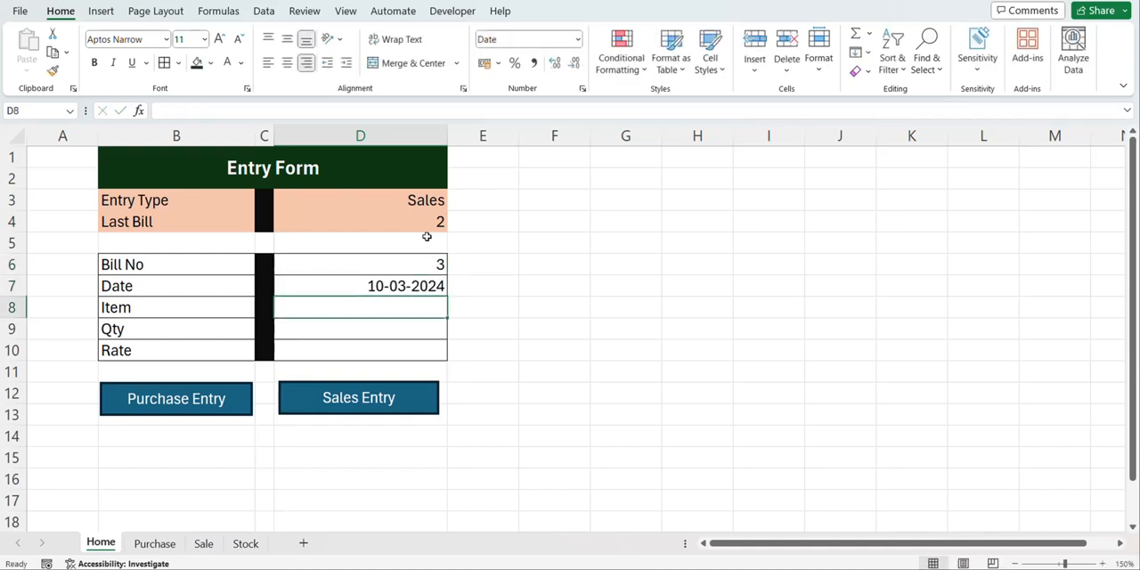
Enter Pant as the sale's Item with a Qty of 31
type("Pant")
key("Return")
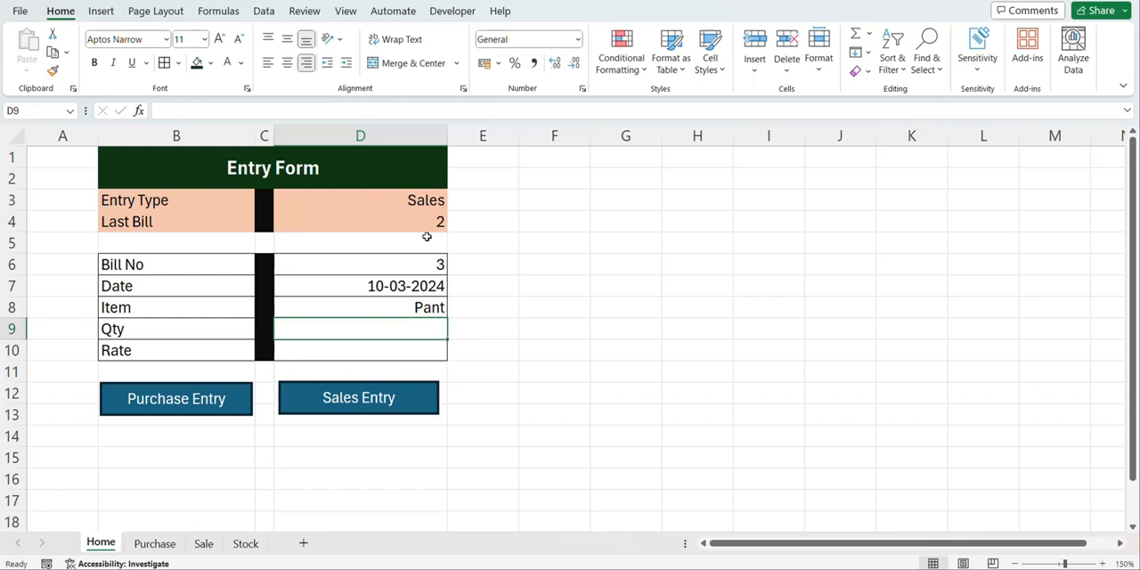
type("31")
key("Return")
Refresh the item list on the Stock sheet and check the stock message on the Home entry form
left_click(245, 543)
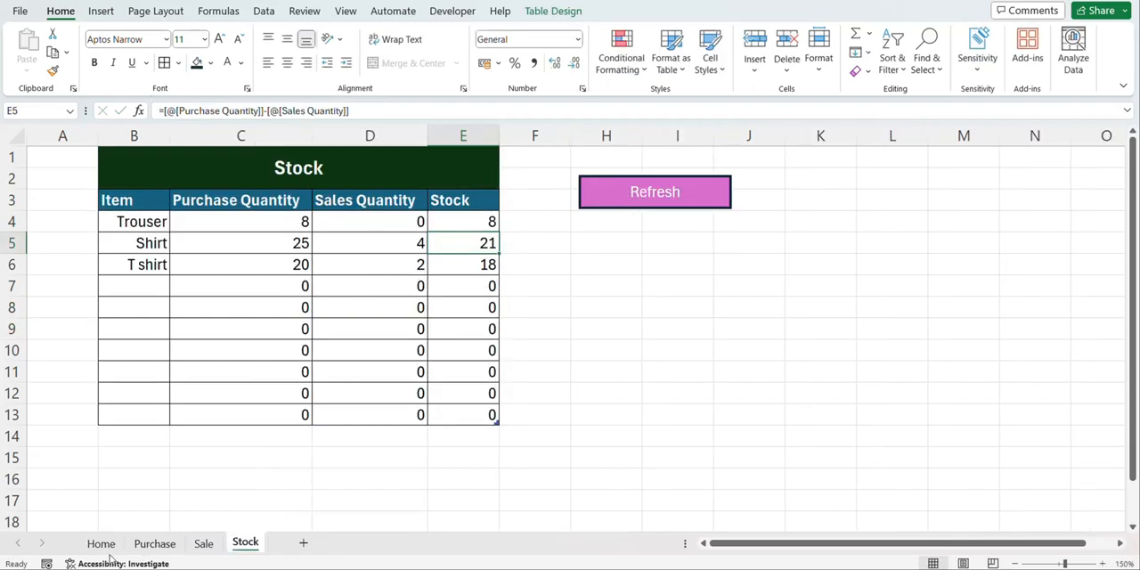
left_click(101, 543)
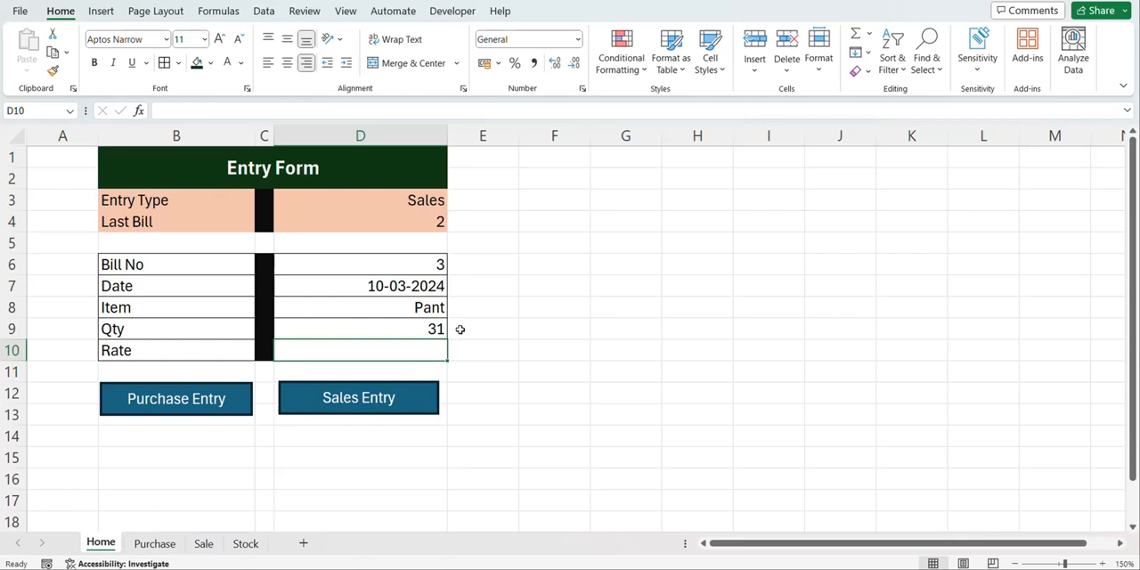
left_click(245, 544)
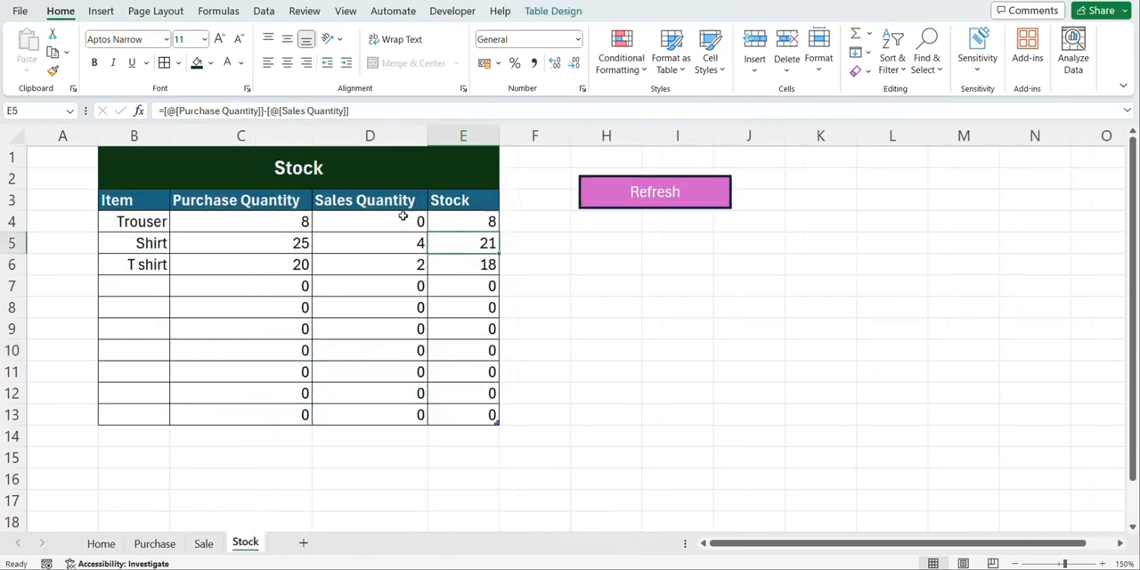
left_click(687, 196)
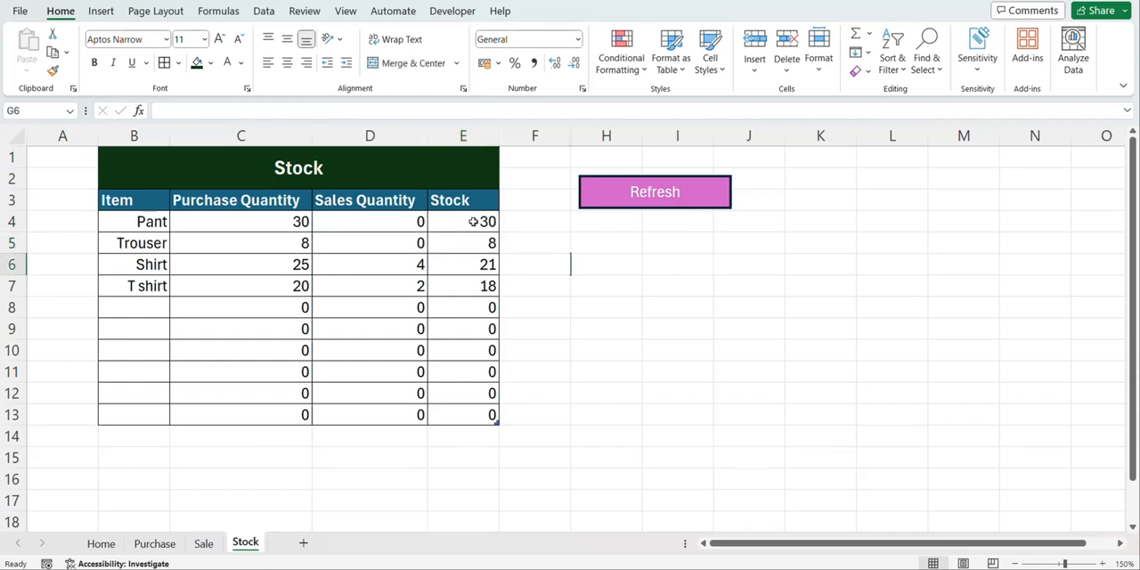
left_click(100, 542)
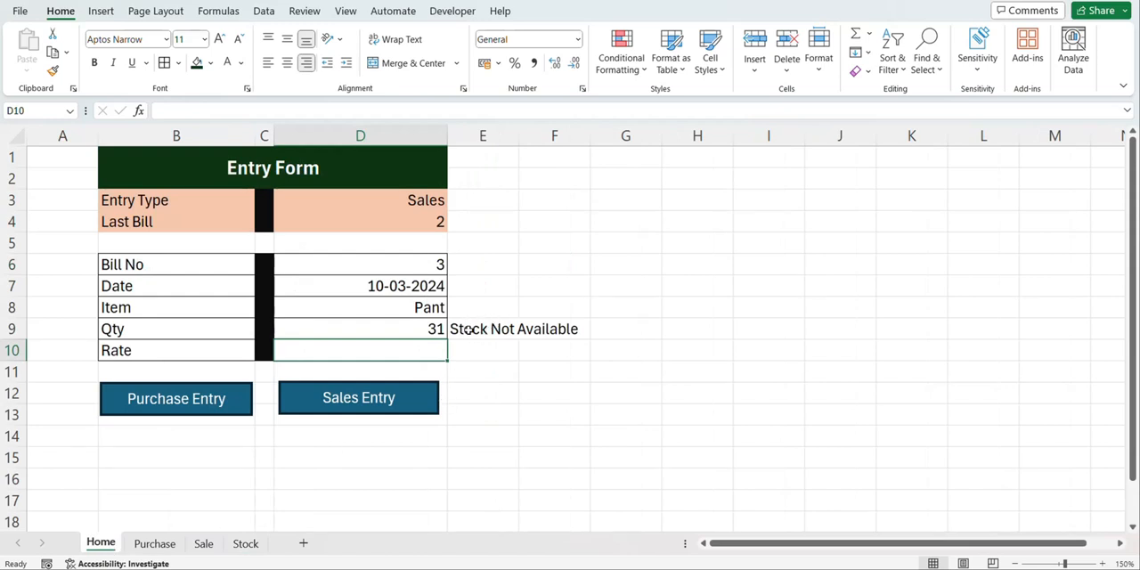
Set the sale's Qty to 29 and Rate to 11000, and post the Pant sales entry
left_click(415, 328)
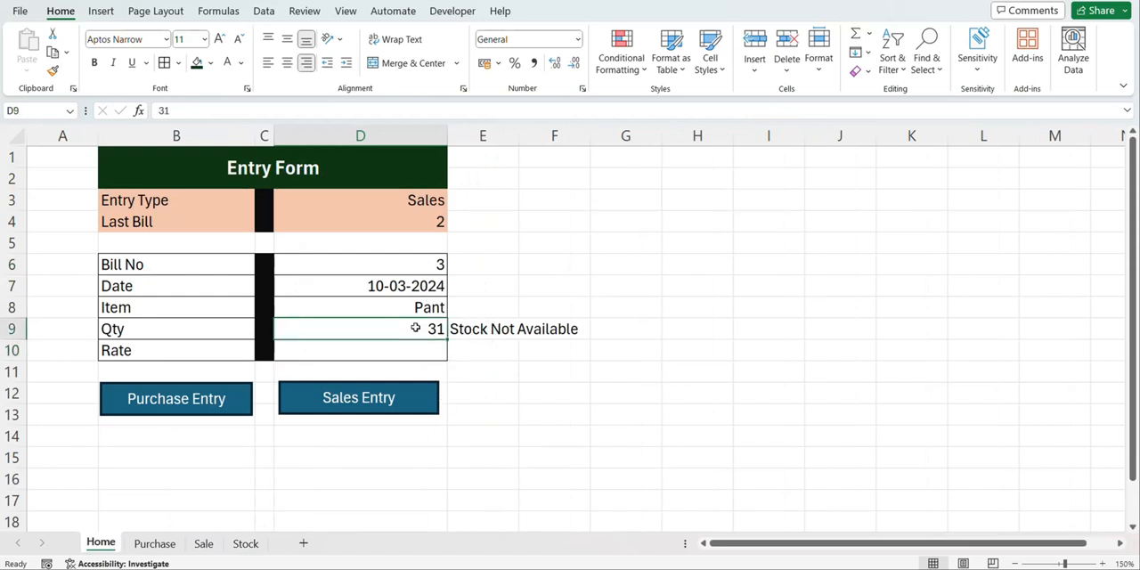
type("29")
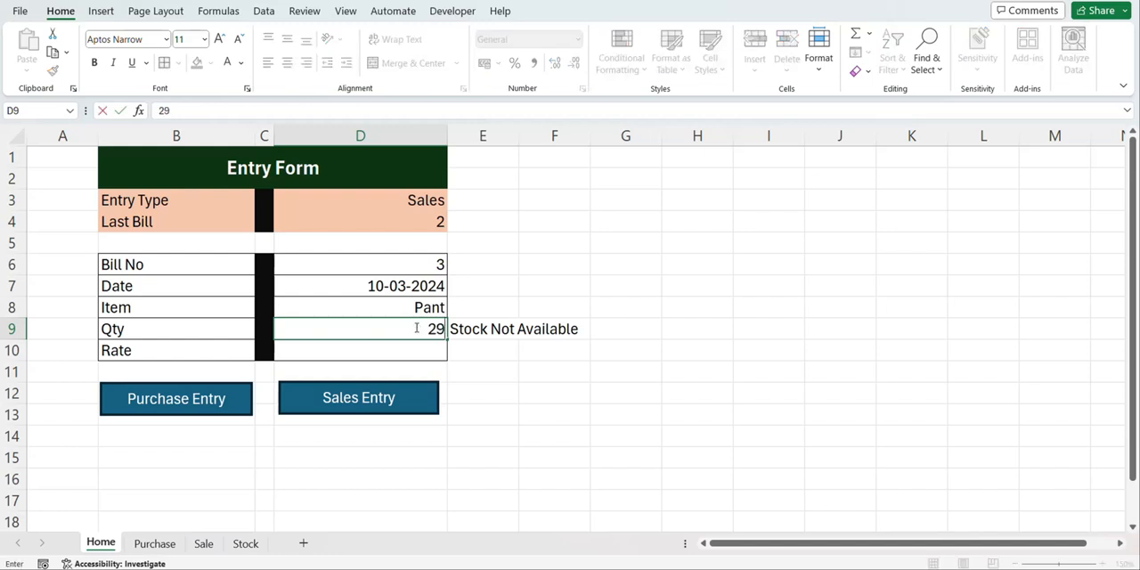
key("Return")
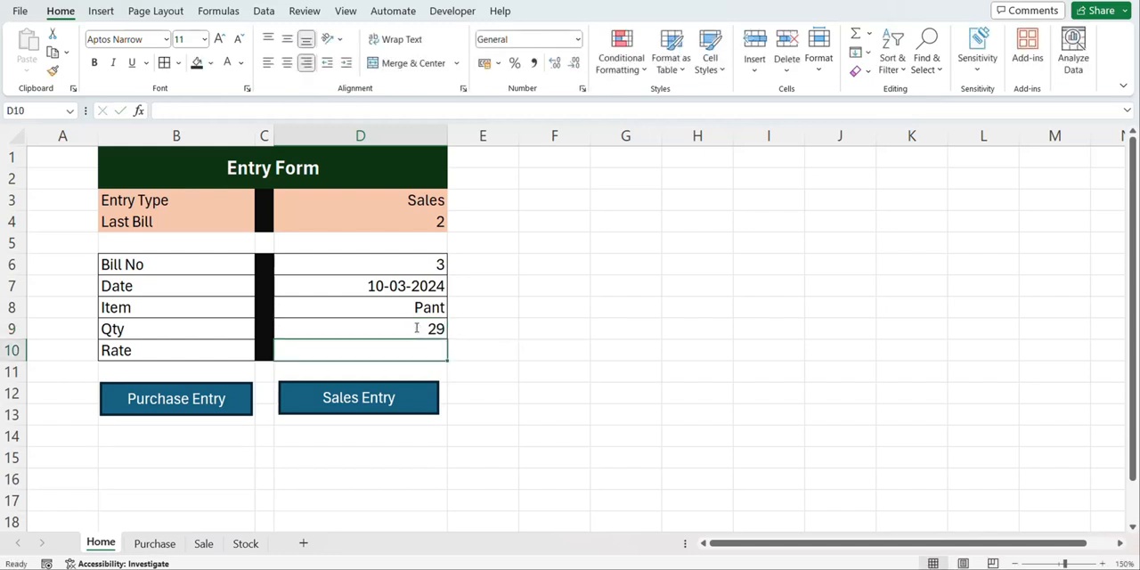
type("10")
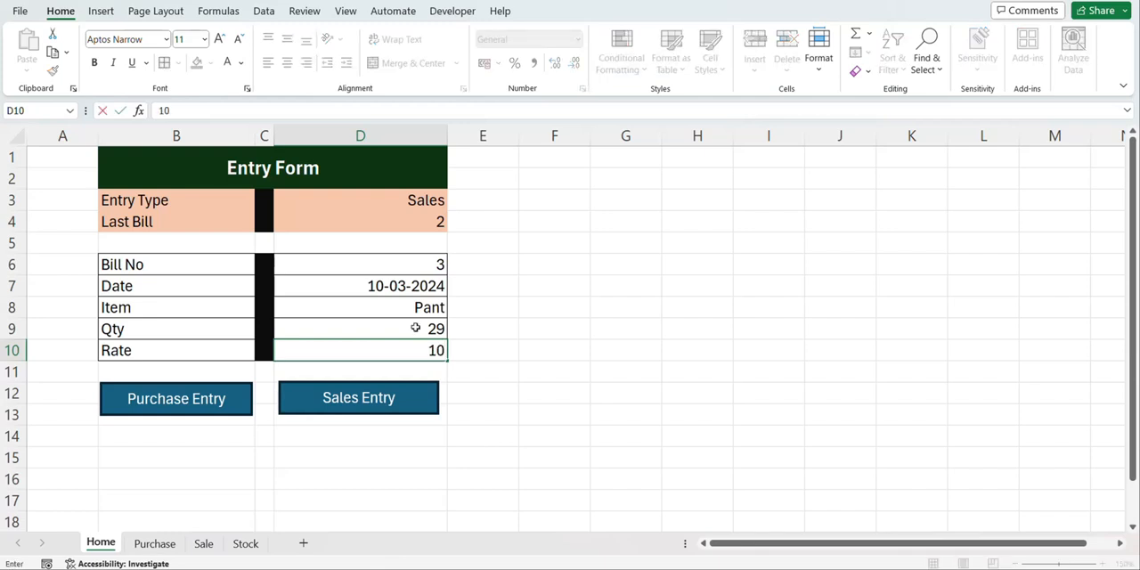
type("1000")
left_click(389, 402)
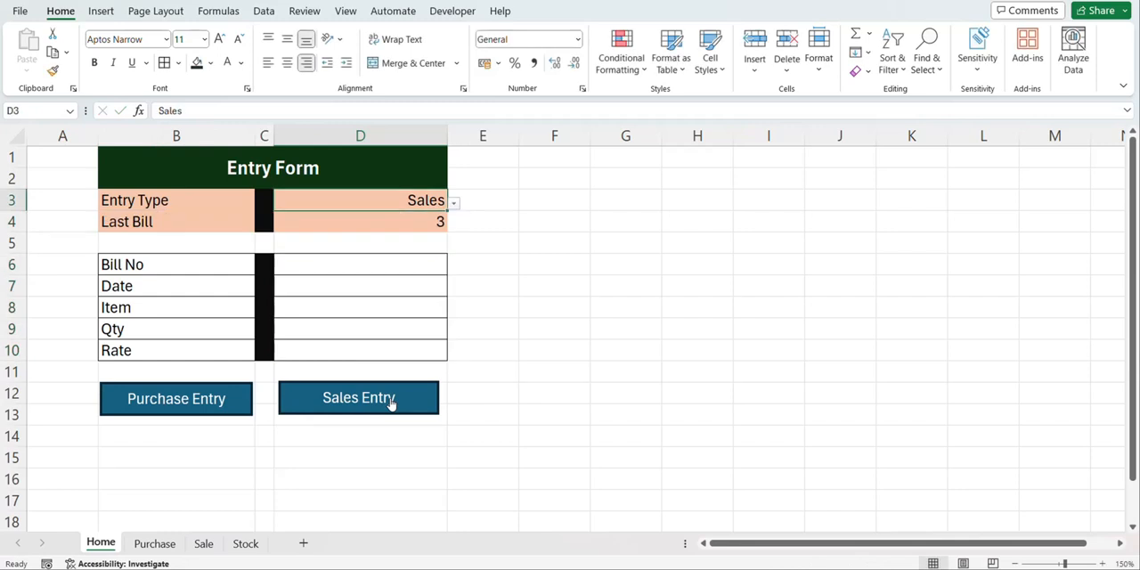
Check the posted Pant sale on the Sale sheet and the item's quantities on the Stock sheet
left_click(201, 544)
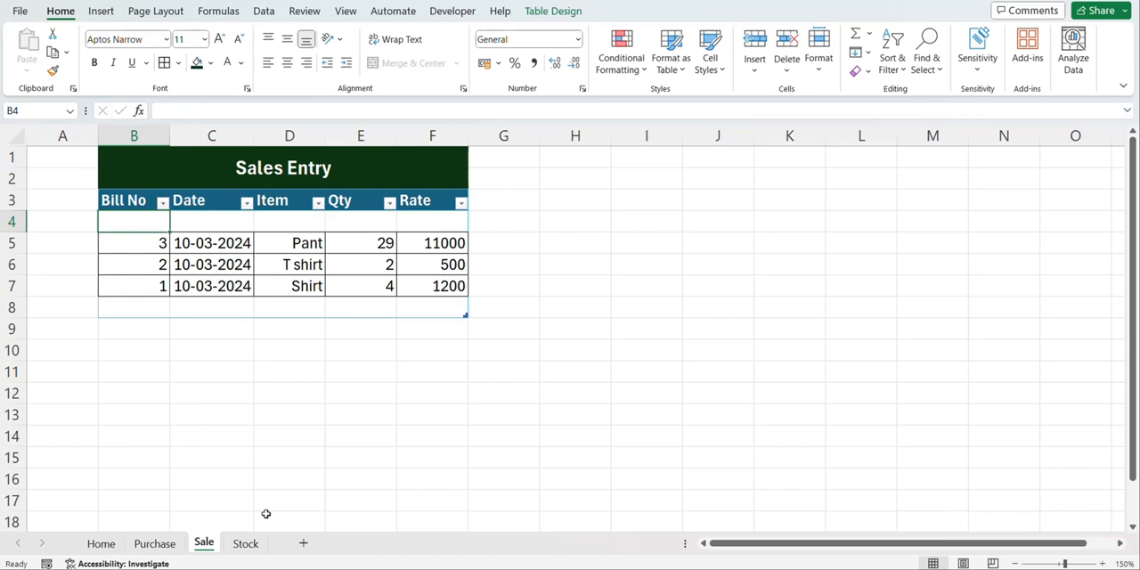
left_click(248, 543)
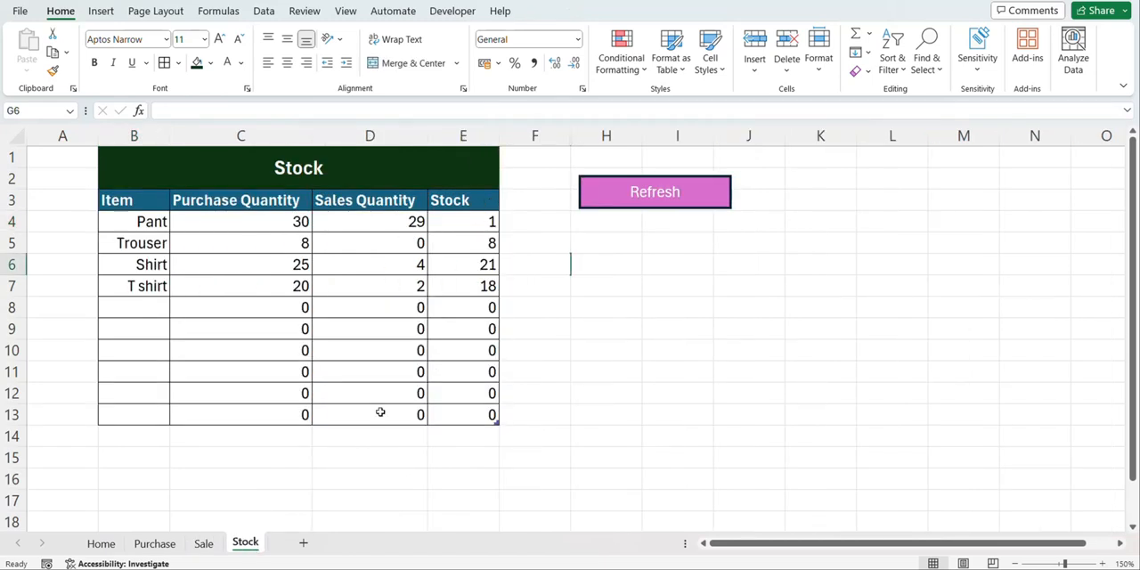
left_click(103, 546)
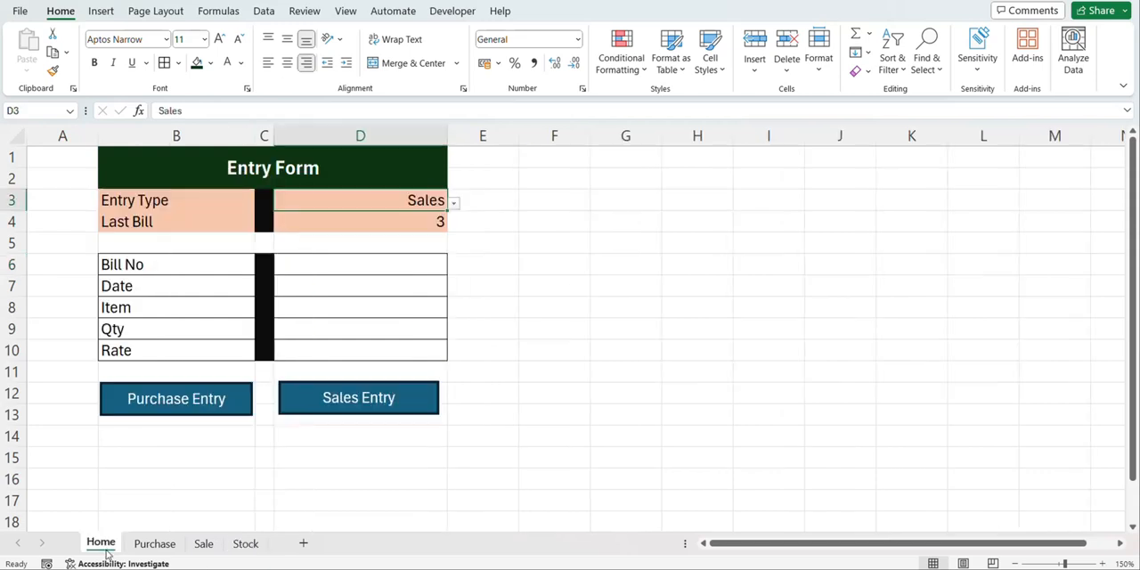
Place a copy of the Purchase Entry button beside the entry form at cell H2
left_click(232, 388, "ctrl")
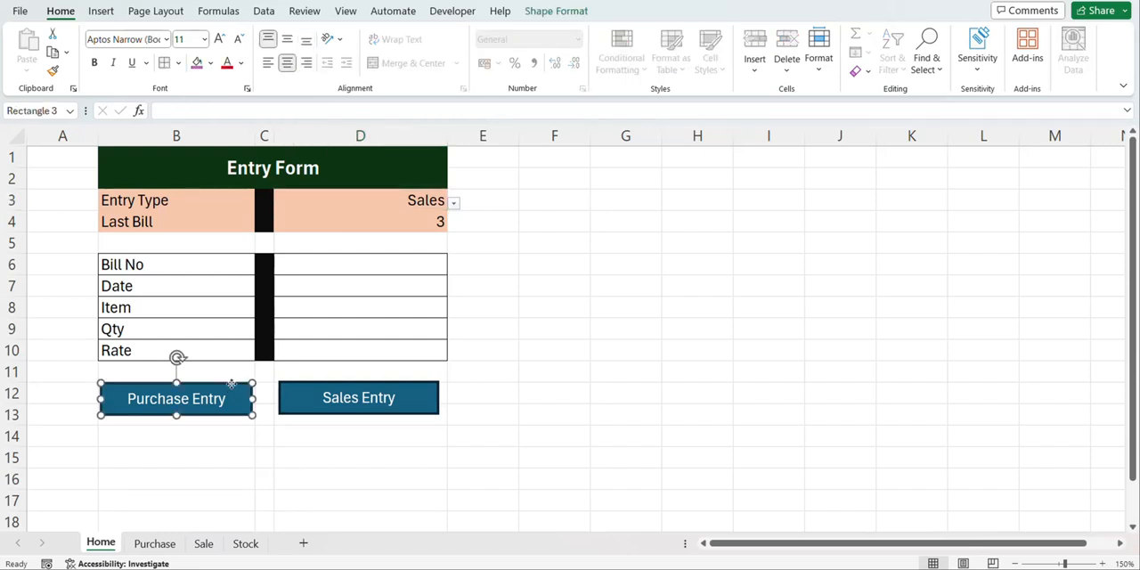
left_click(677, 182)
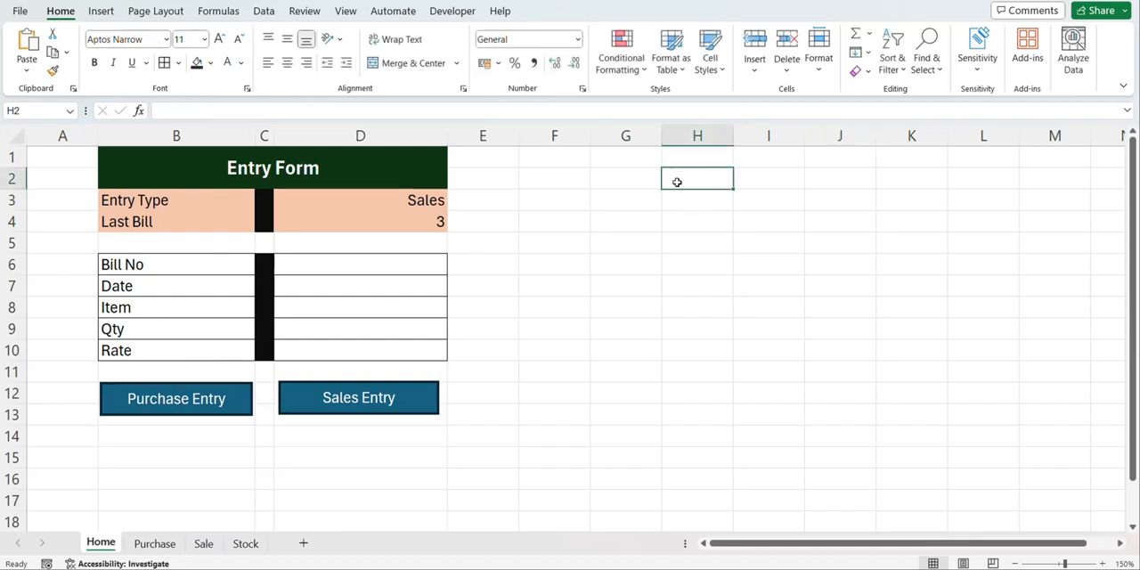
key("ctrl+v")
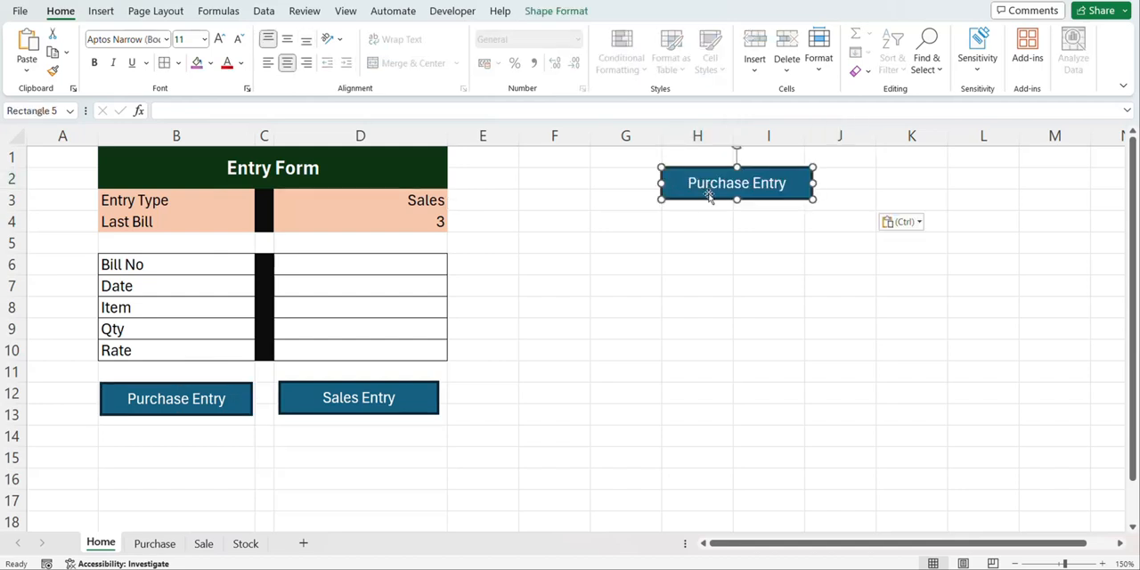
Link the copied button to cell A1 of the Purchase sheet in this document
right_click(794, 183)
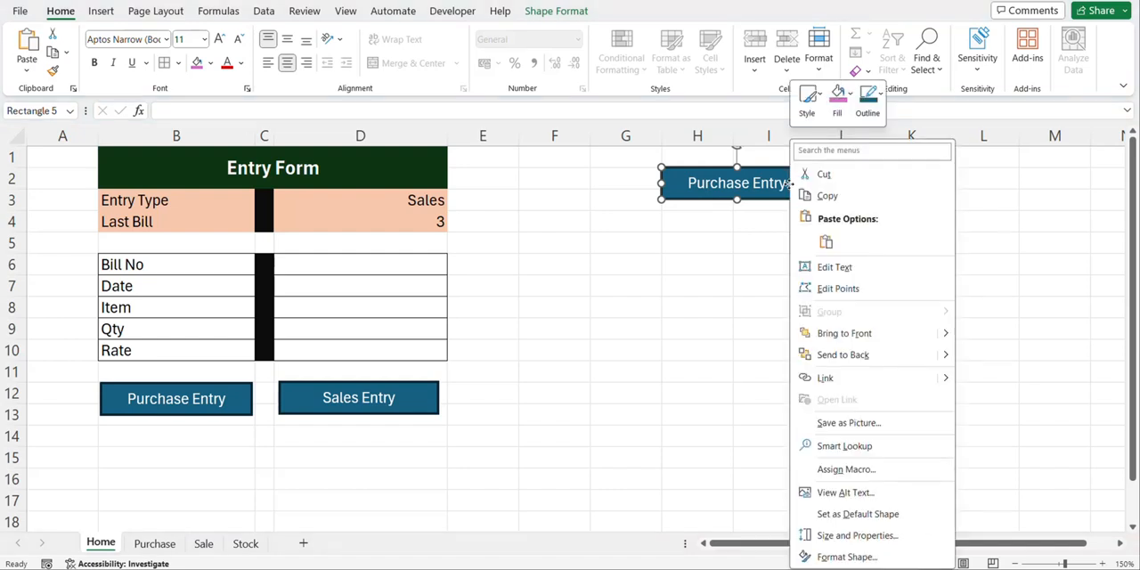
left_click(825, 378)
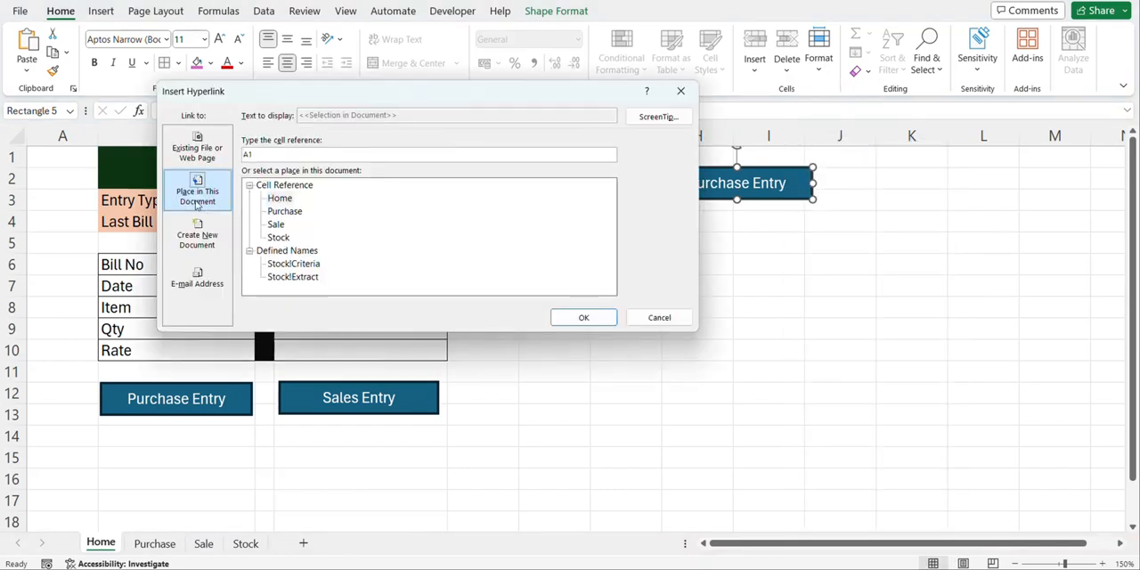
left_click(285, 211)
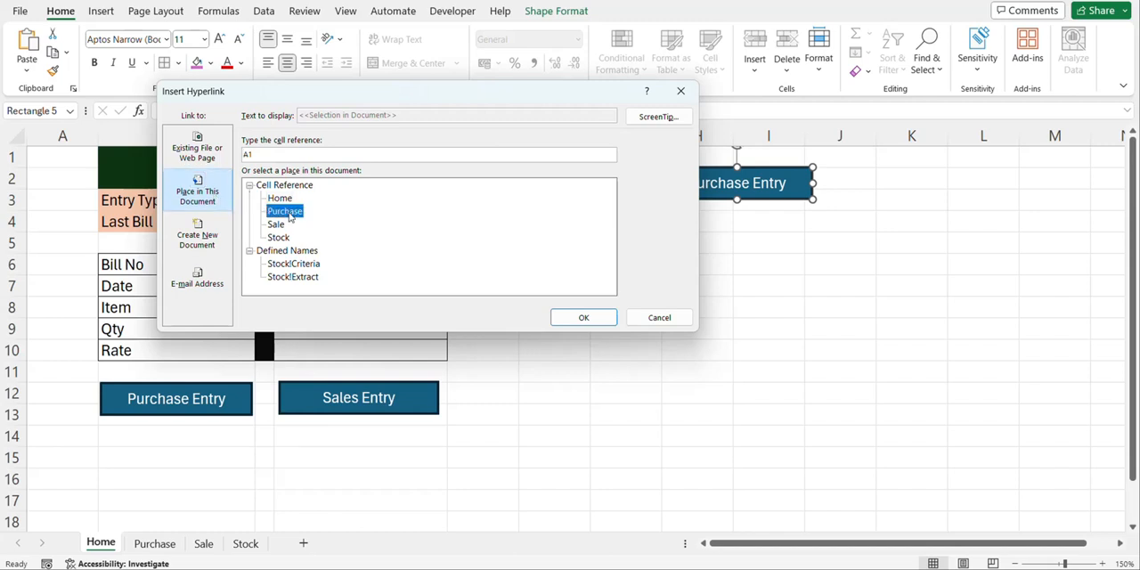
left_click(591, 318)
Shorten the copied button's label to Purchase and test its link to the Purchase sheet
key("BackSpace")
key("BackSpace")
key("BackSpace")
key("BackSpace")
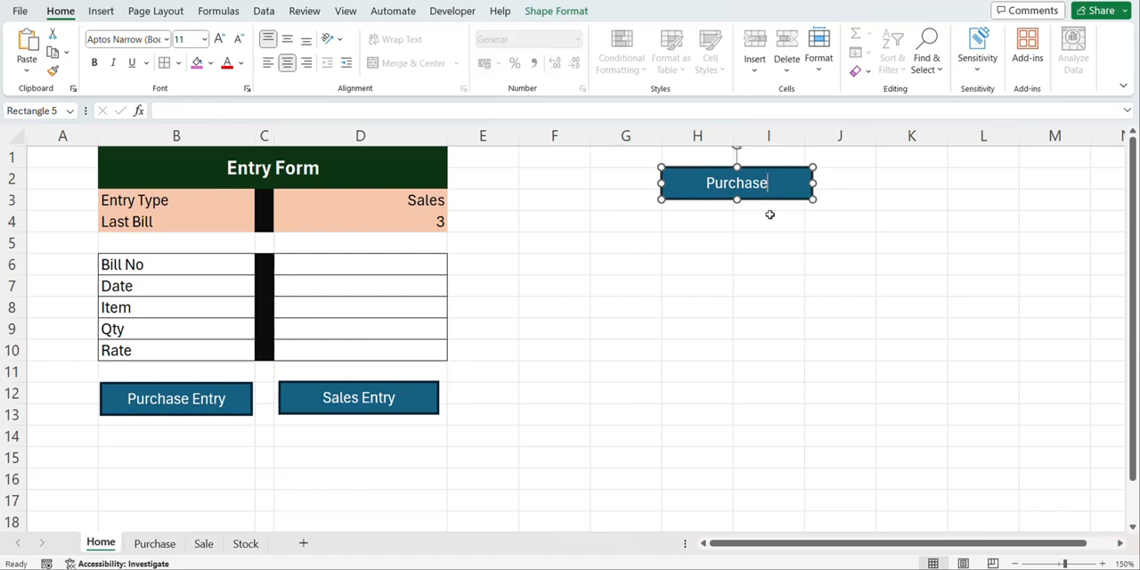
left_click(806, 295)
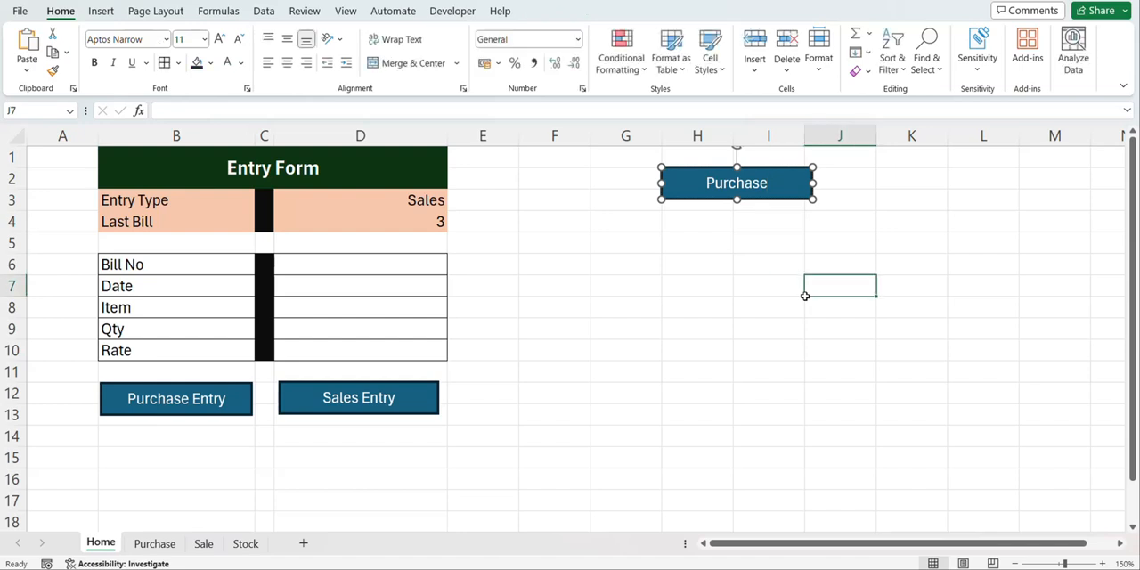
left_click(684, 198)
left_click(108, 544)
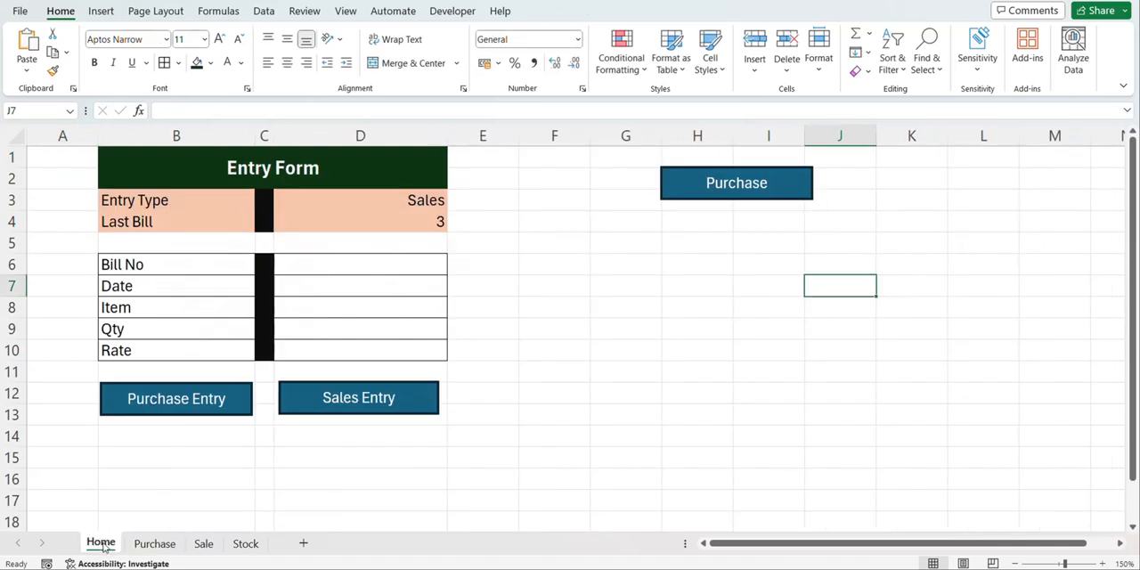
Duplicate the Purchase navigation button, align the copy directly beneath it, and label it Sales
left_click(759, 199, "ctrl")
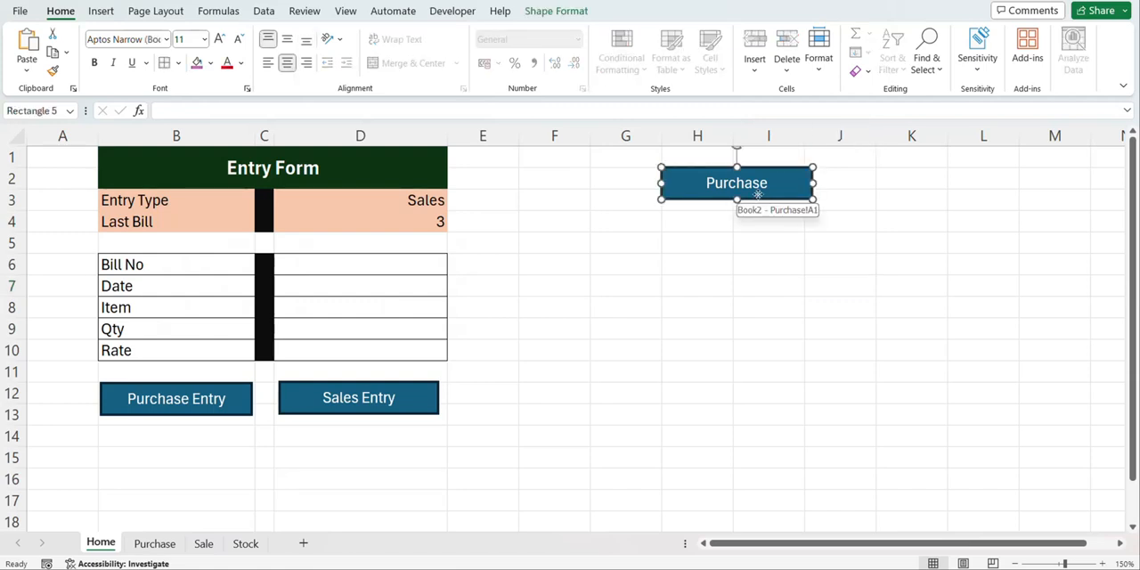
key("ctrl+d")
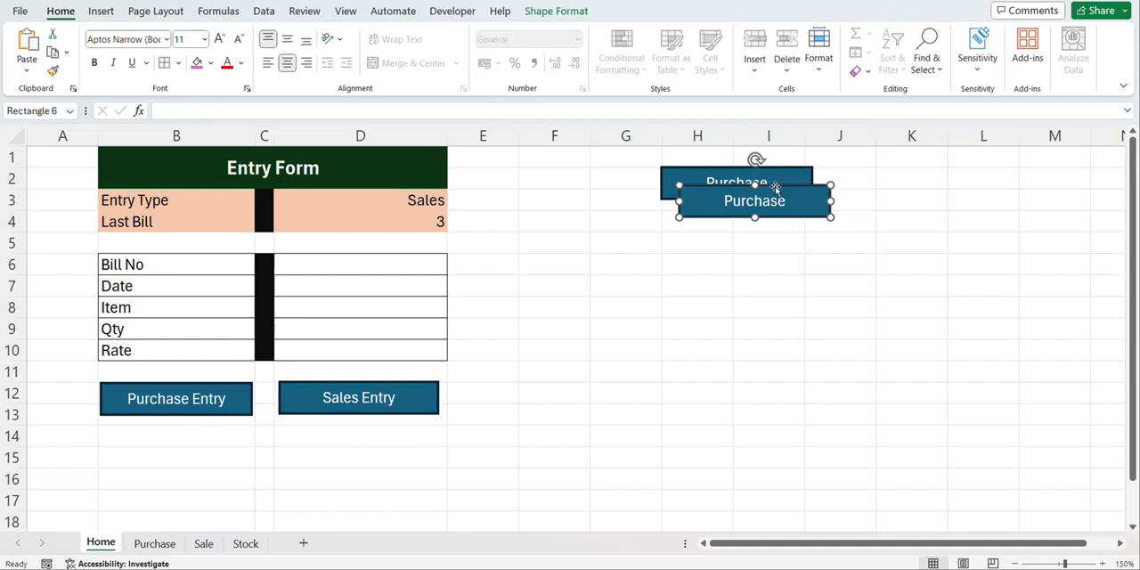
left_click_drag(774, 189, 758, 210)
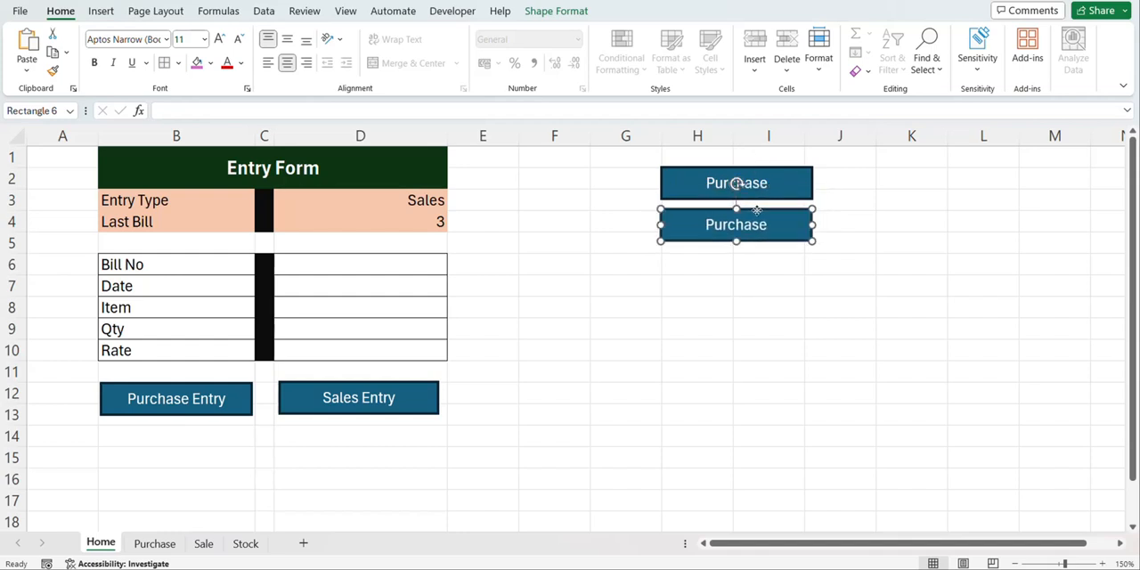
key("F2")
key("ctrl+a")
type("Sales")
Paste another button copy, align it beneath the Sales button, and label it Stock
left_click(751, 264)
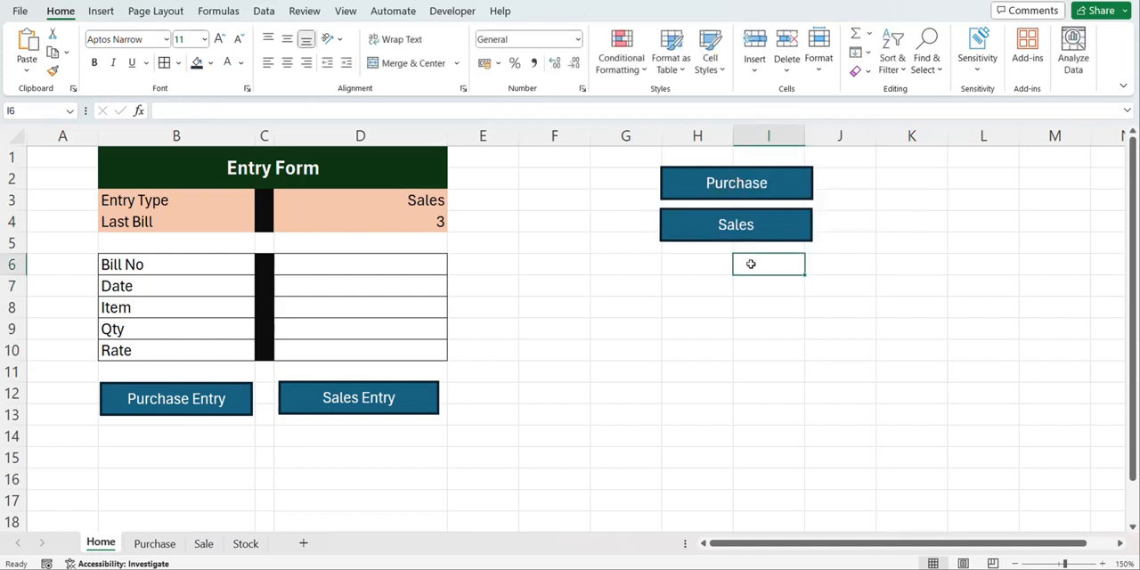
key("ctrl+v")
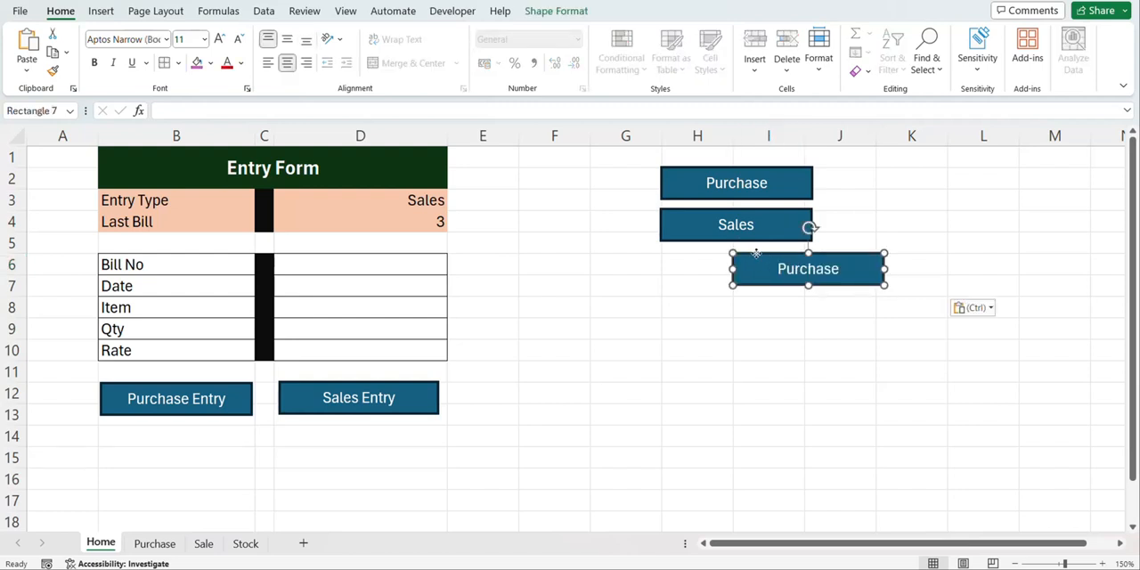
left_click_drag(762, 256, 690, 258)
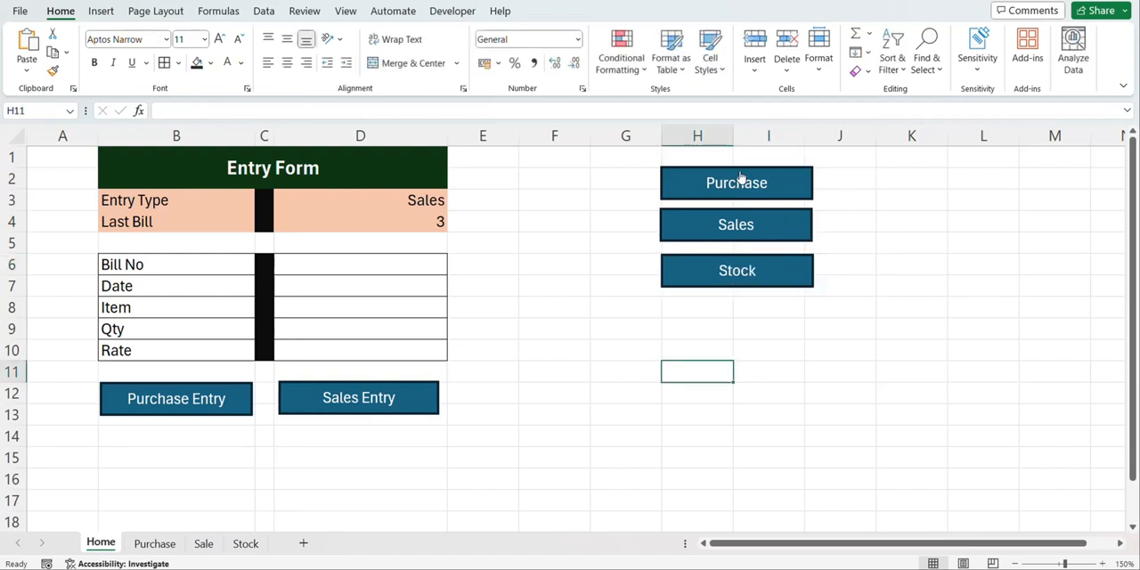
Copy the Purchase, Sales and Stock navigation buttons to the Purchase sheet and place them beside the table at column H
left_click(740, 173, "ctrl")
left_click(740, 221, "ctrl")
left_click(740, 270, "ctrl")
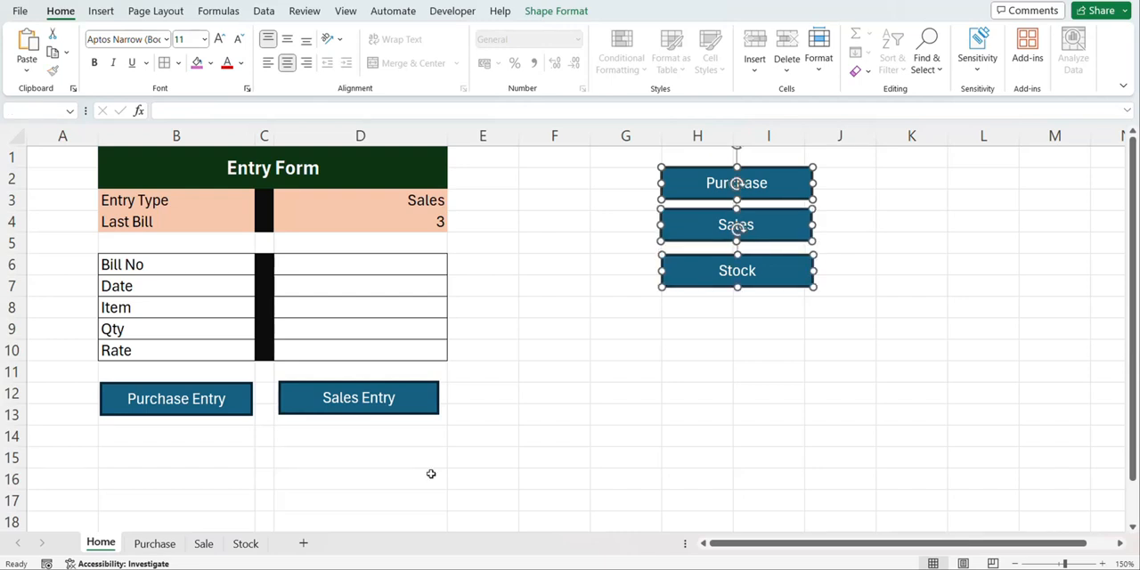
left_click(174, 541)
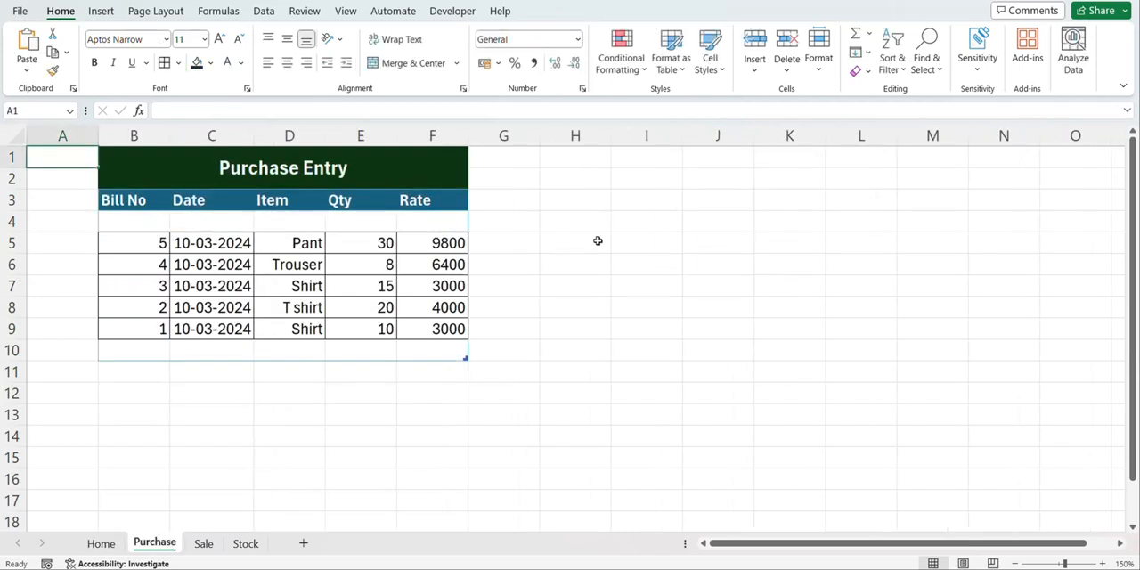
key("ctrl+v")
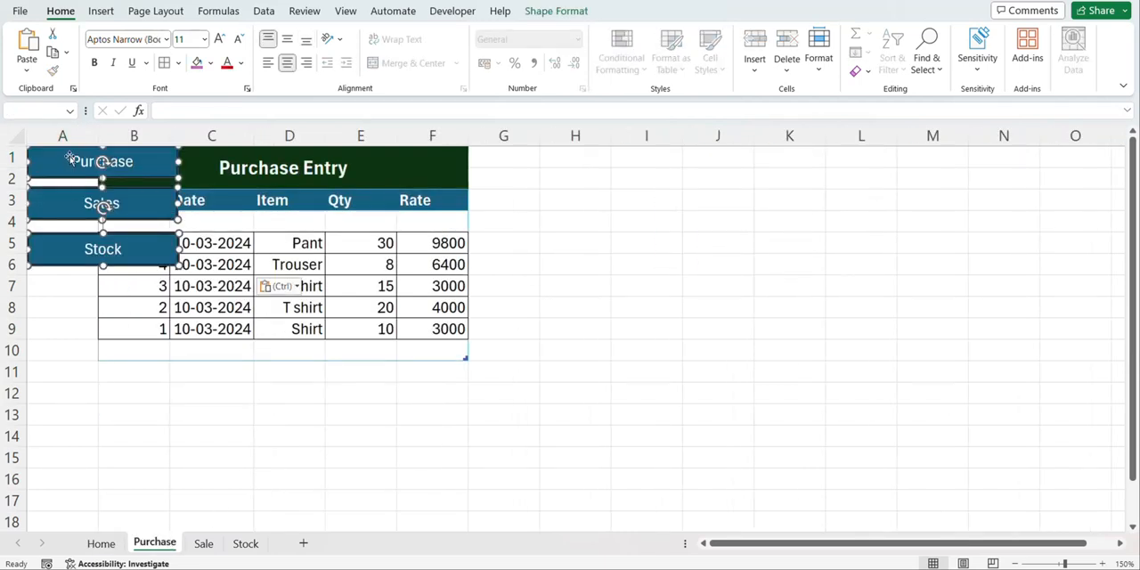
left_click_drag(70, 156, 579, 163)
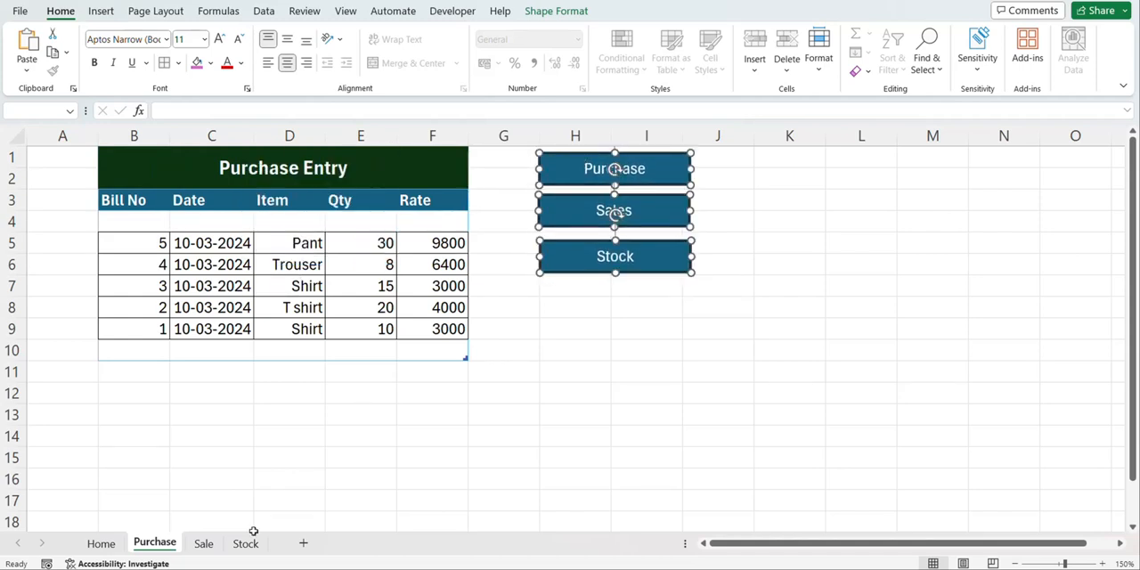
Paste the three navigation buttons on the Sale sheet and place them beside the Sales Entry table at column H
left_click(203, 543)
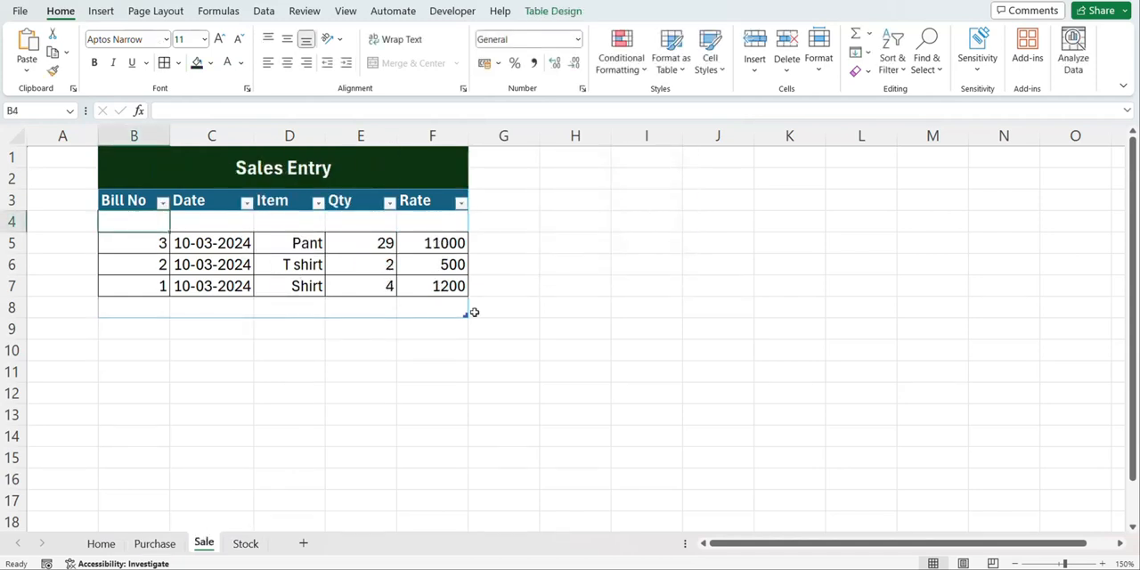
key("ctrl+v")
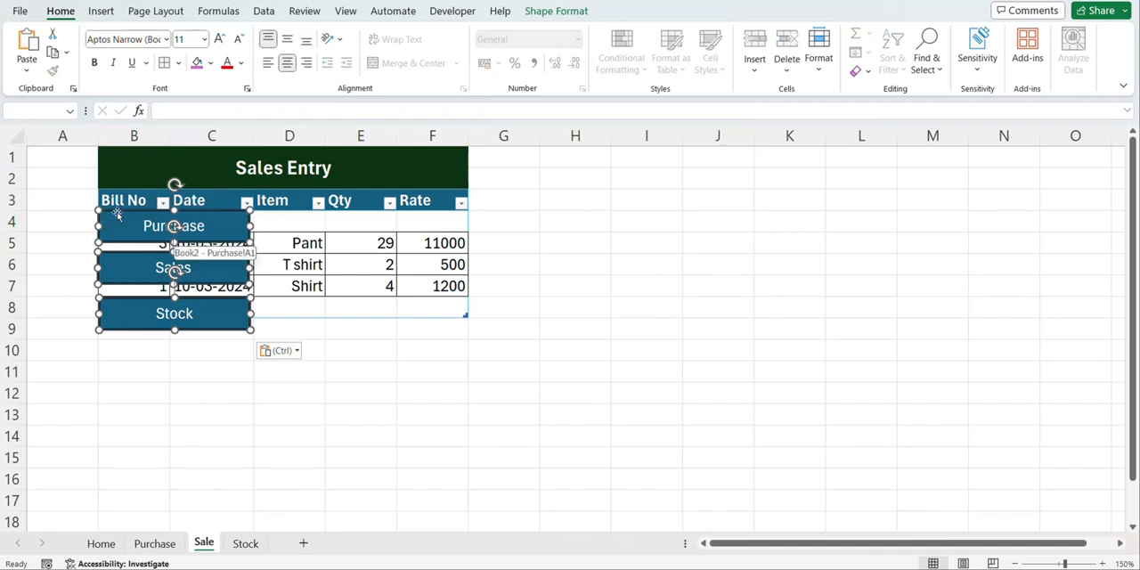
left_click_drag(129, 214, 559, 159)
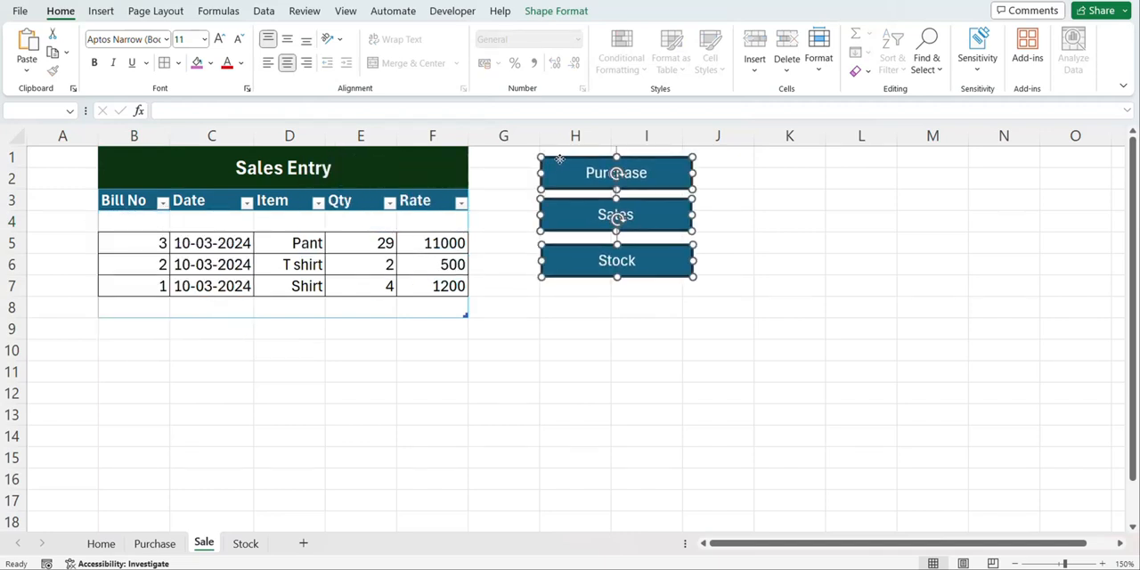
Paste the navigation buttons below Refresh on the Stock sheet and delete the Stock button there
left_click(245, 543)
key("ctrl+v")
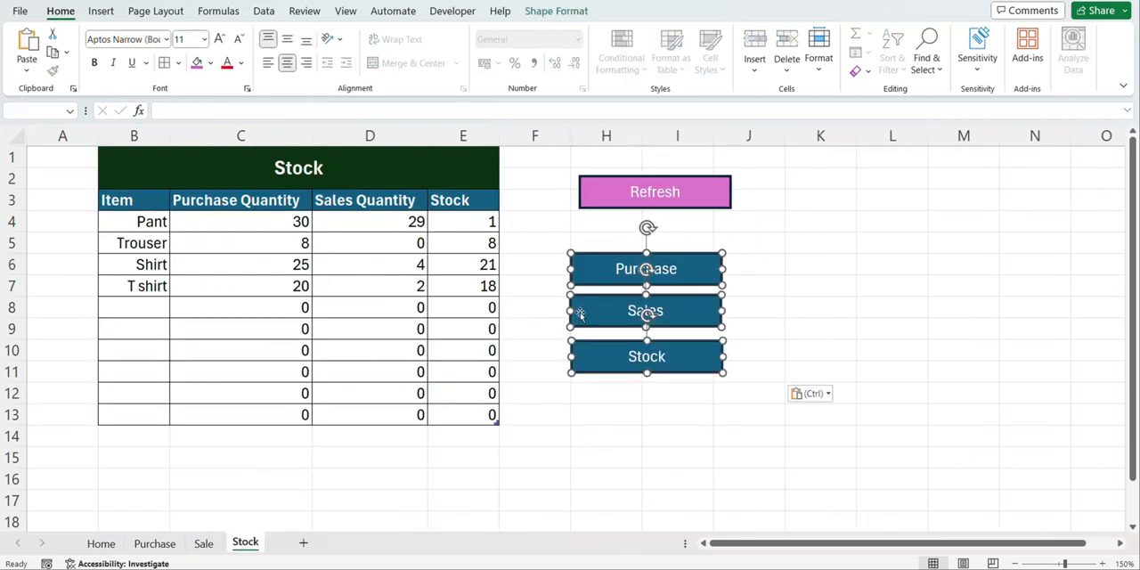
left_click(614, 389)
left_click(636, 323, "ctrl")
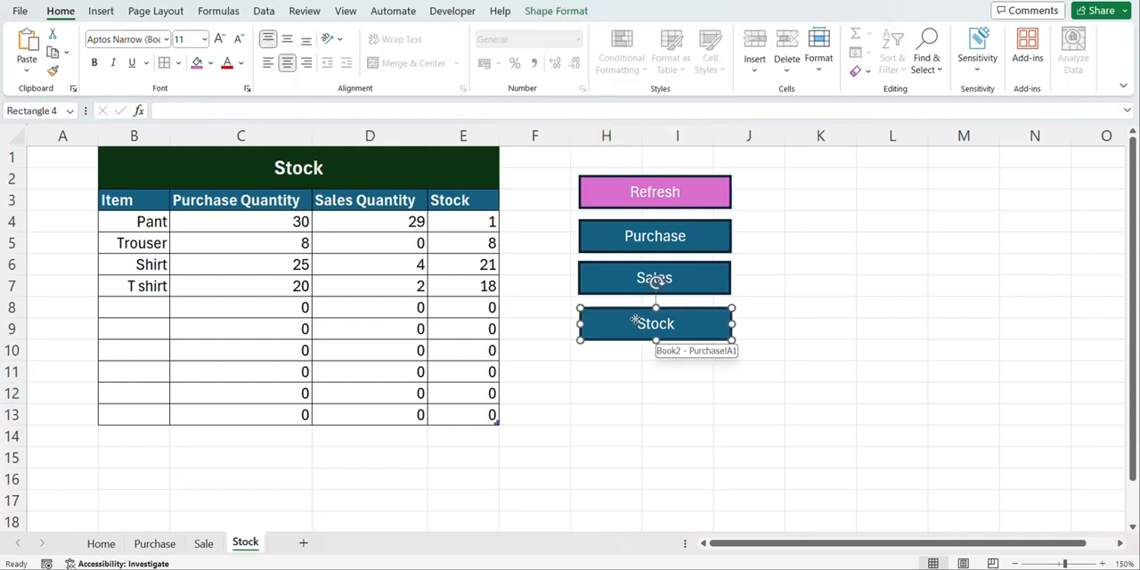
key("Delete")
Delete the Sales button on the Sale sheet and move the Stock button up into its place
left_click(203, 544)
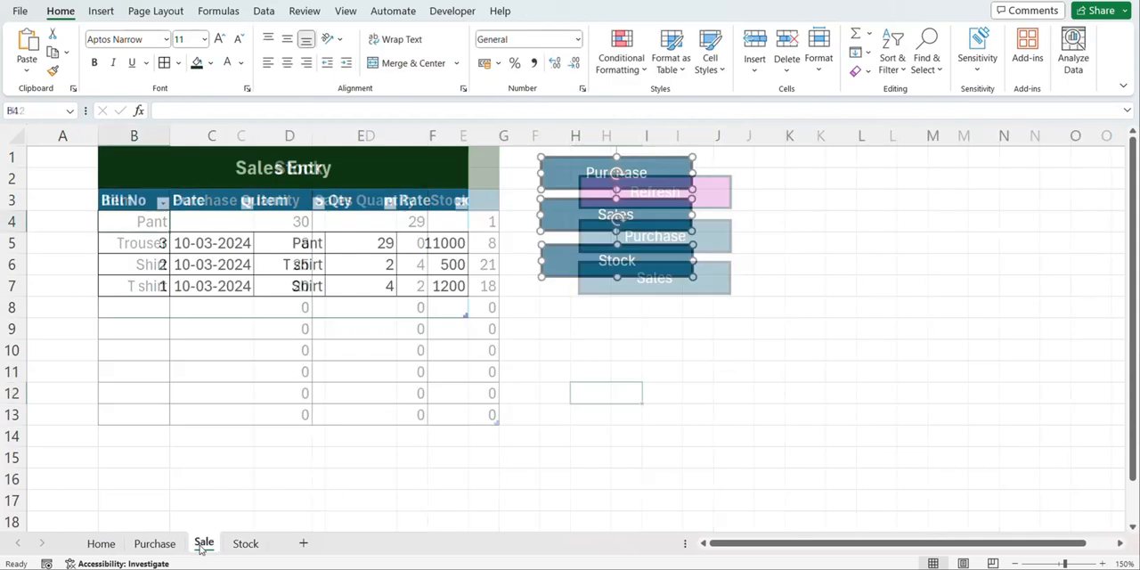
left_click(616, 216, "ctrl")
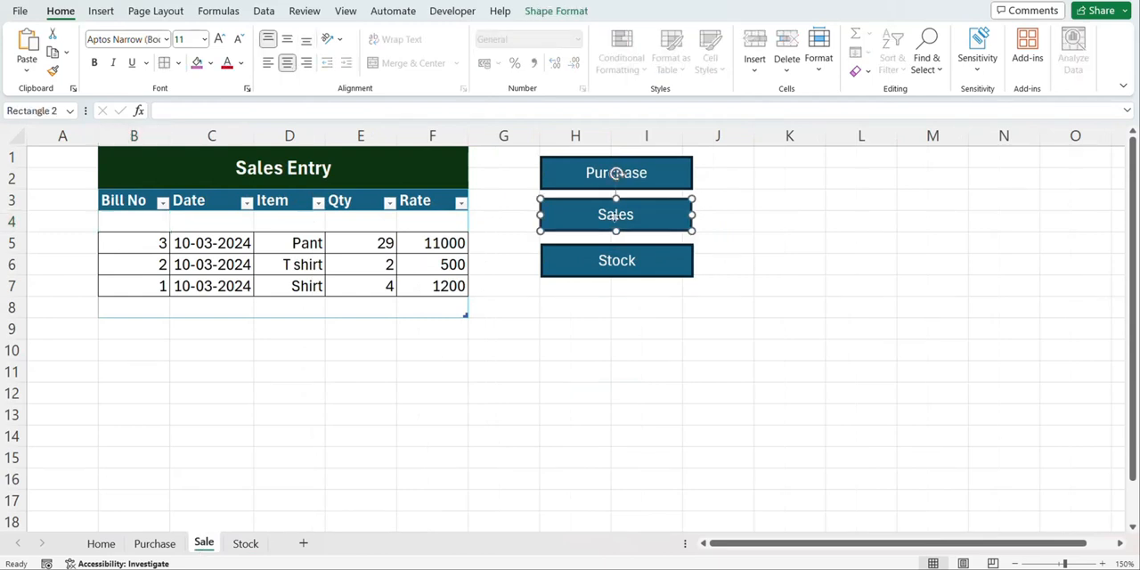
key("Delete")
left_click_drag(611, 245, 609, 205)
Delete the Purchase navigation button from the Purchase sheet
left_click(153, 543)
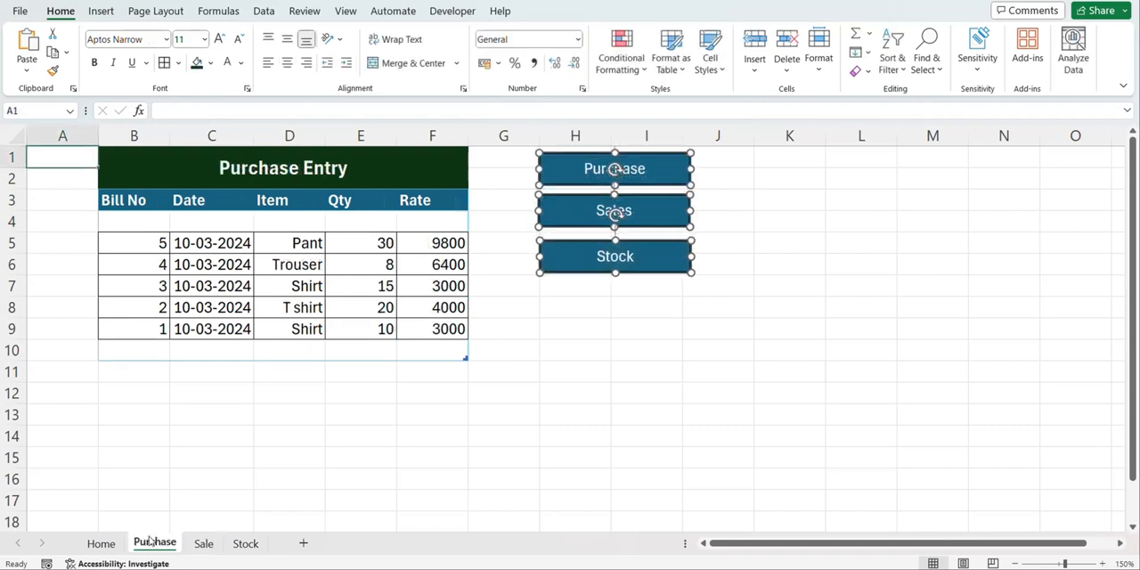
left_click(645, 157, "ctrl")
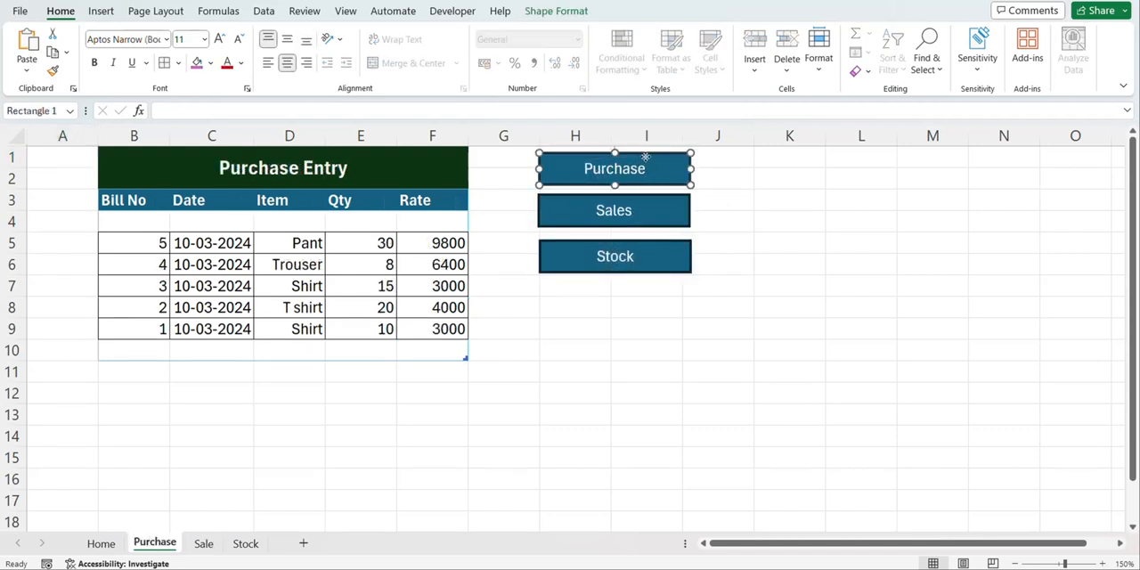
key("Delete")
Set the Entry Type in the Home sheet's Entry Form to Purchase
left_click(99, 545)
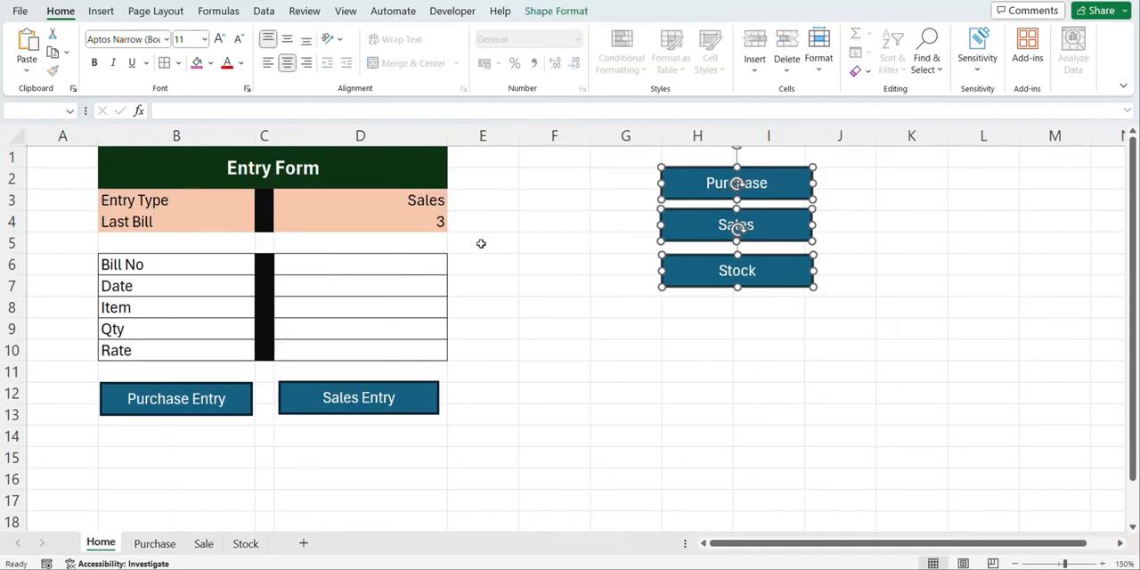
left_click(427, 204)
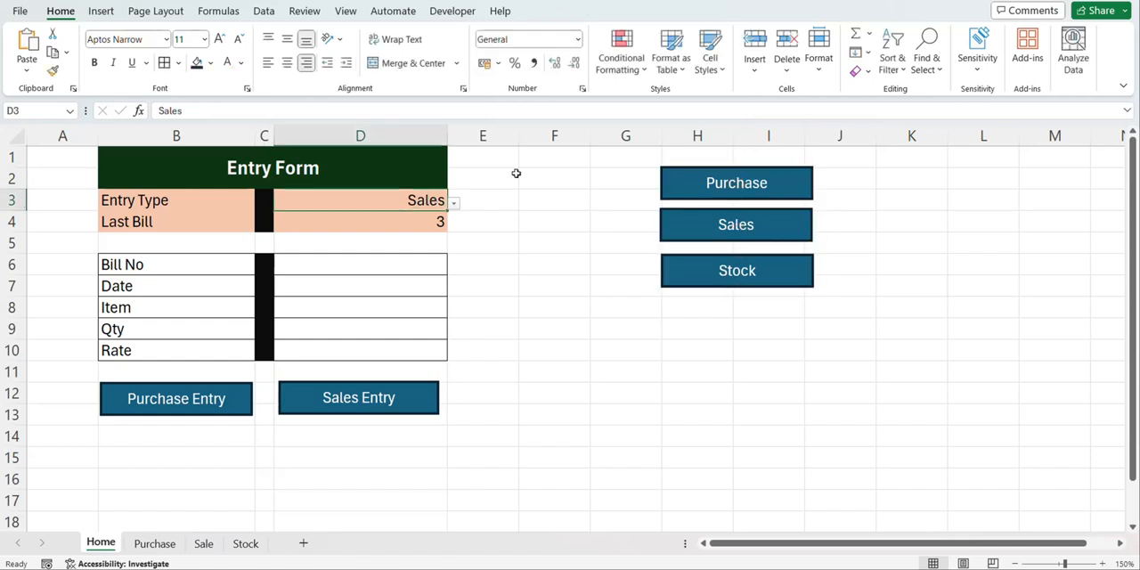
left_click(455, 204)
left_click(426, 236)
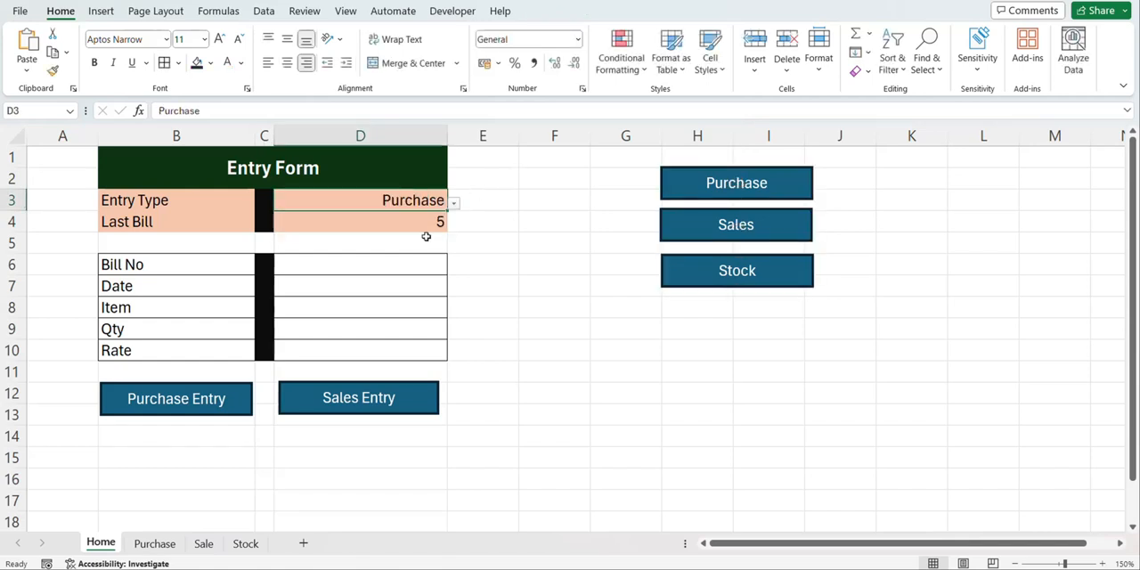
Enter Bill No 6 and the date 10/3/2024 in the Entry Form
left_click(405, 264)
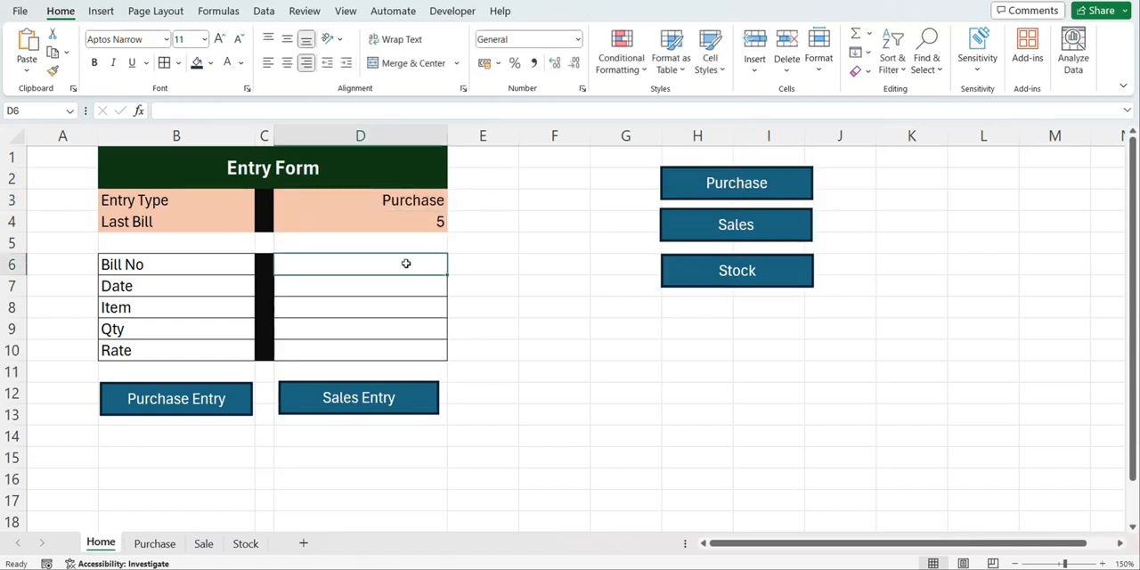
type("6")
key("Return")
type("10")
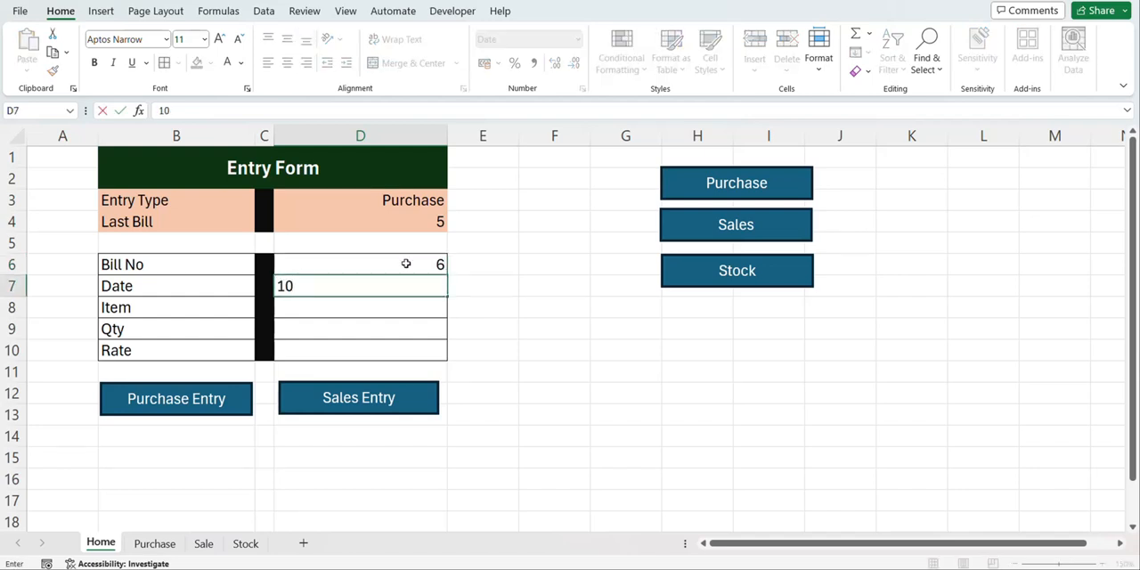
type("/3/2024")
key("Return")
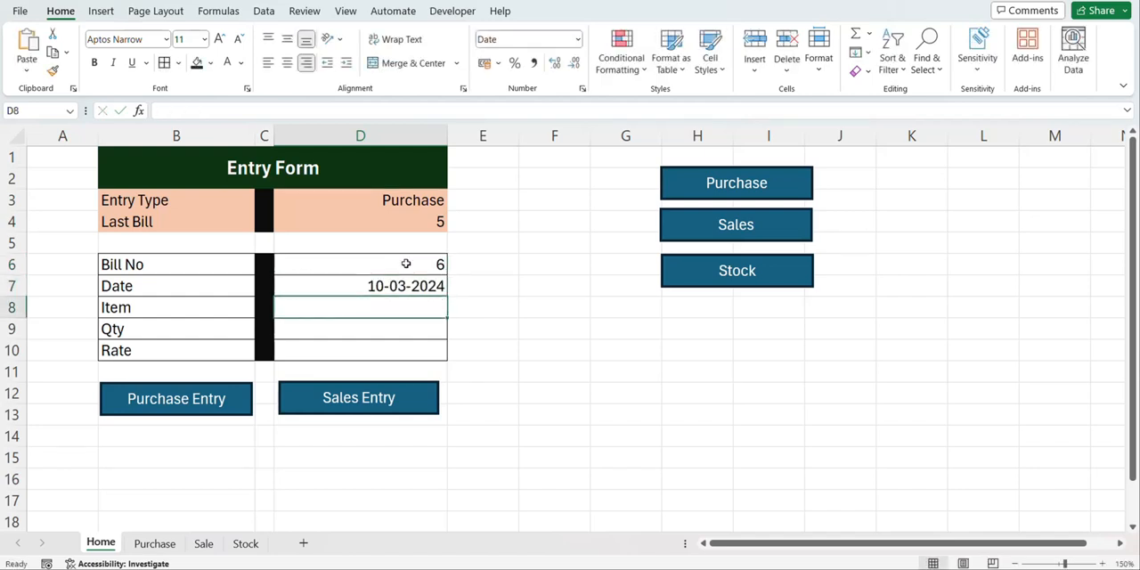
Fill in item Belt, quantity 25 and rate 9000, and post the record as a purchase entry
type("Be")
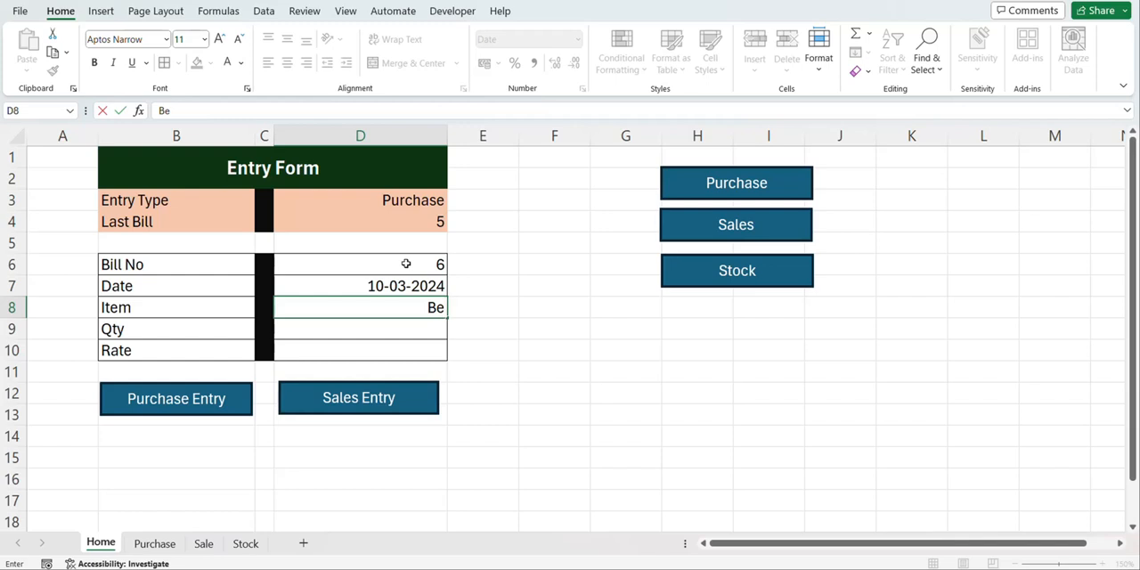
type("lt")
key("Return")
type("25")
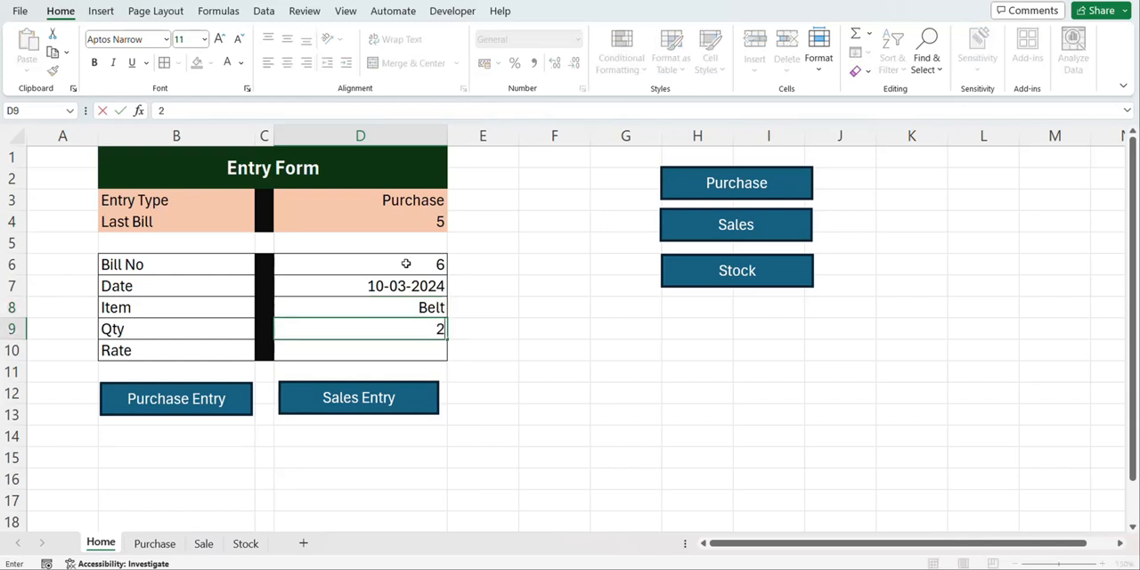
key("Return")
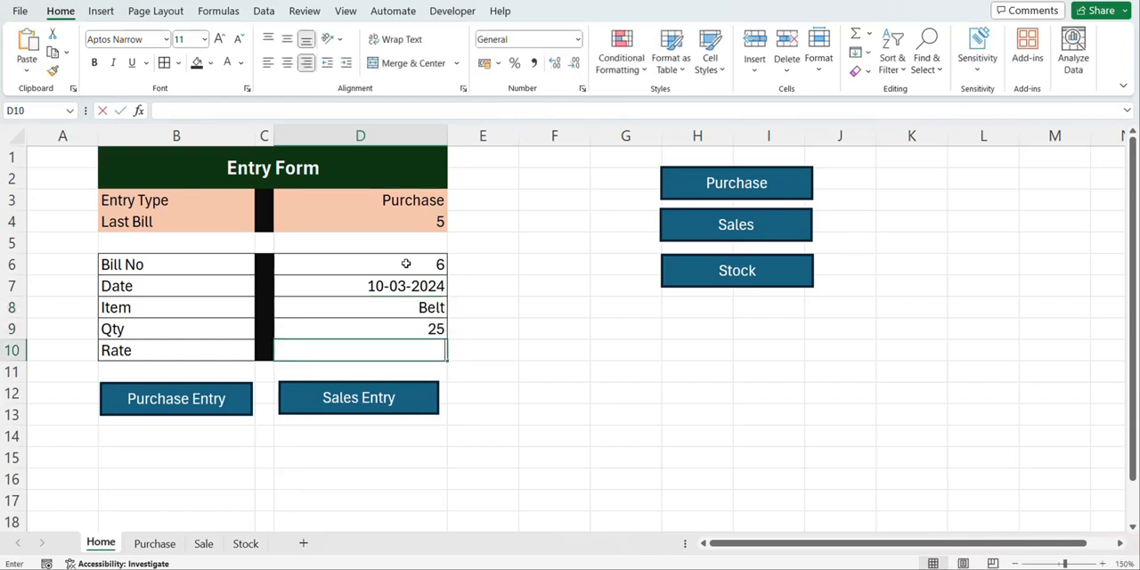
type("9000")
left_click(554, 285)
left_click(177, 410)
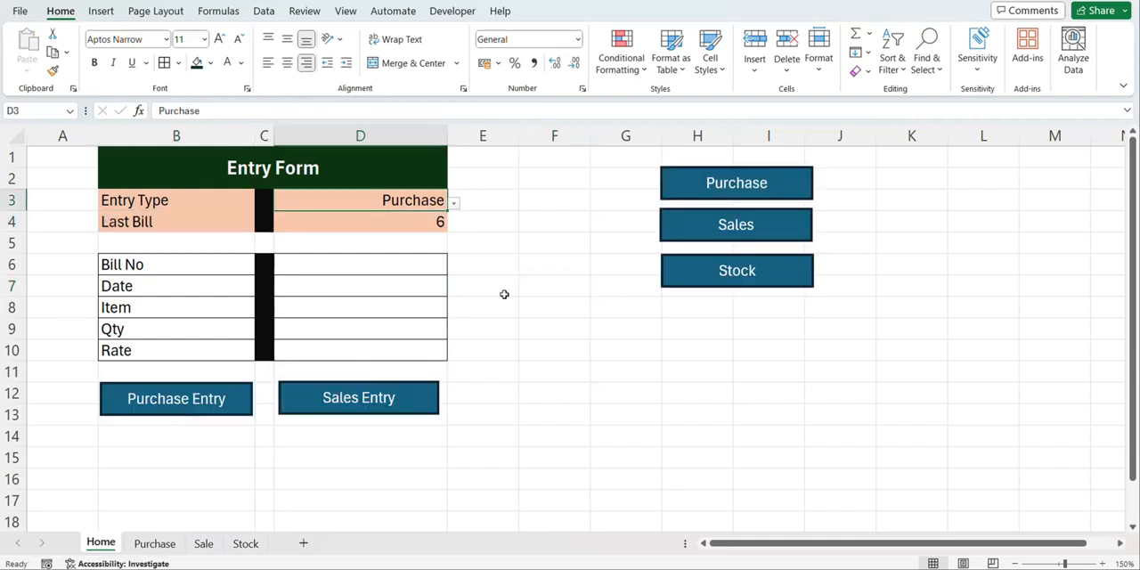
Follow the Purchase link to the Purchase sheet and change its Stock button's hyperlink to cell A1 of the Stock sheet
left_click(700, 181)
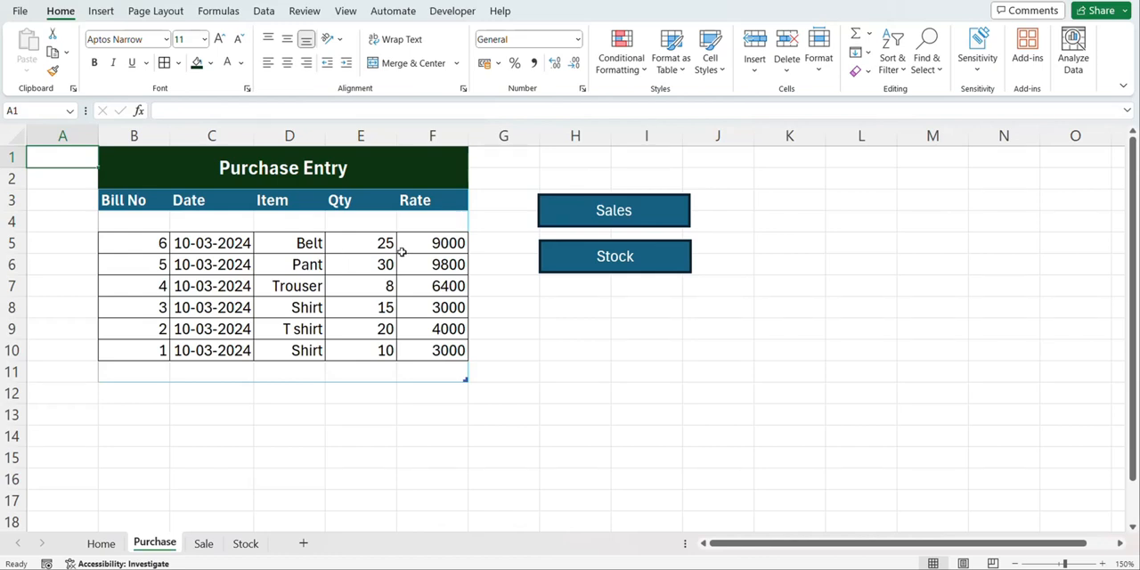
right_click(567, 272)
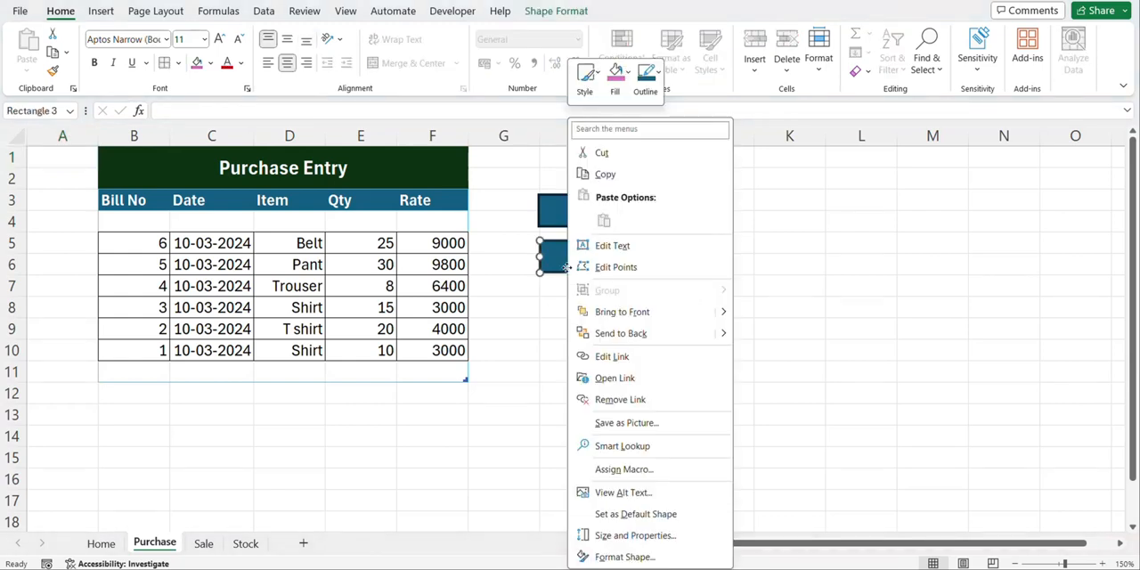
left_click(613, 356)
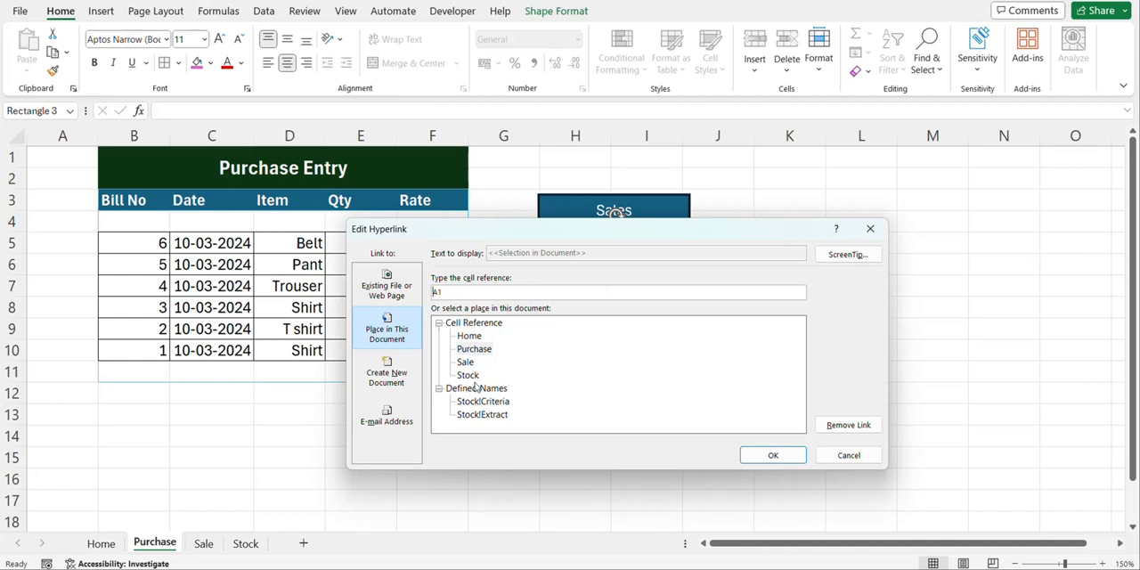
left_click(469, 375)
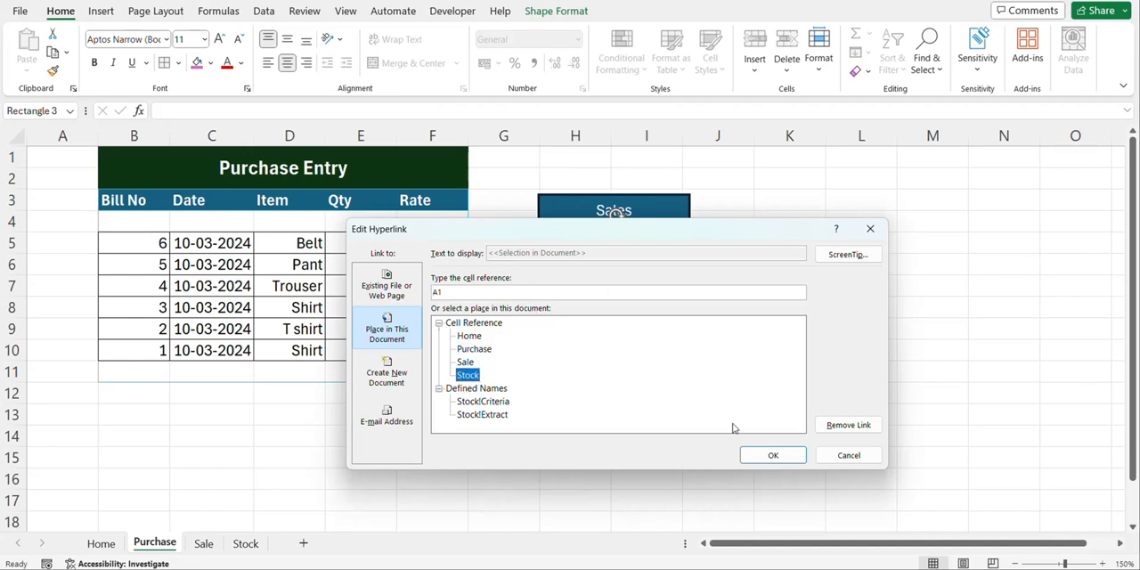
left_click(772, 456)
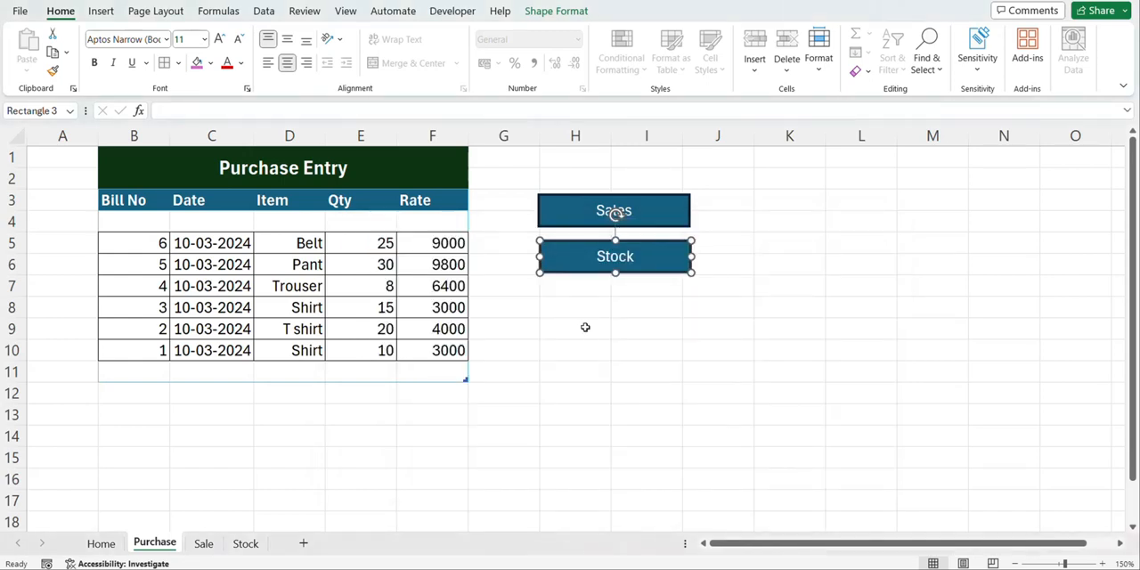
Follow the Stock button's link to the Stock sheet and refresh the stock table before returning to the Home sheet
left_click(586, 327)
left_click(614, 255)
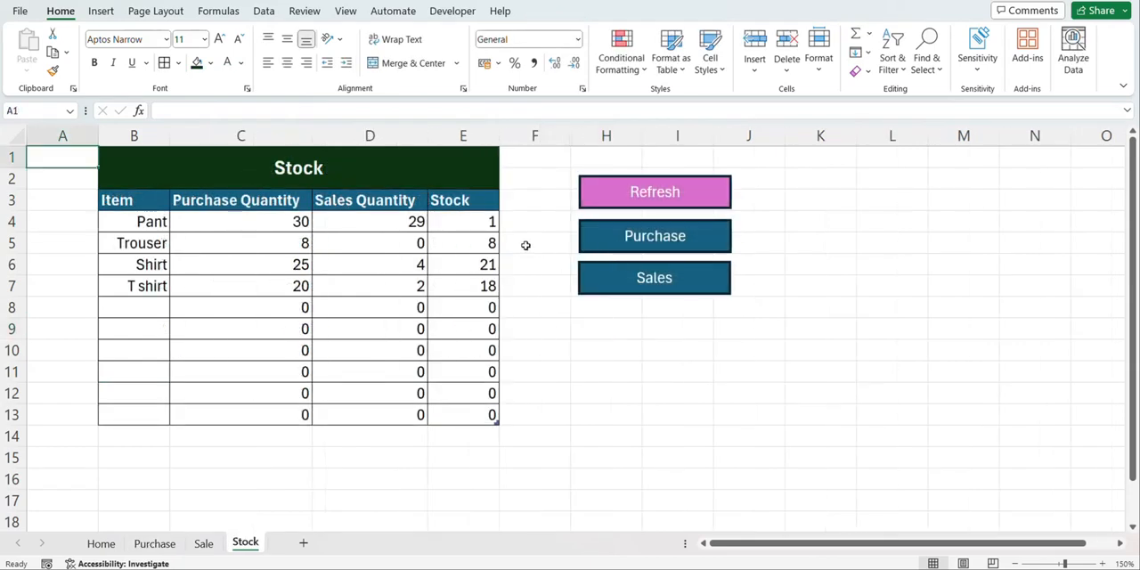
left_click(629, 202)
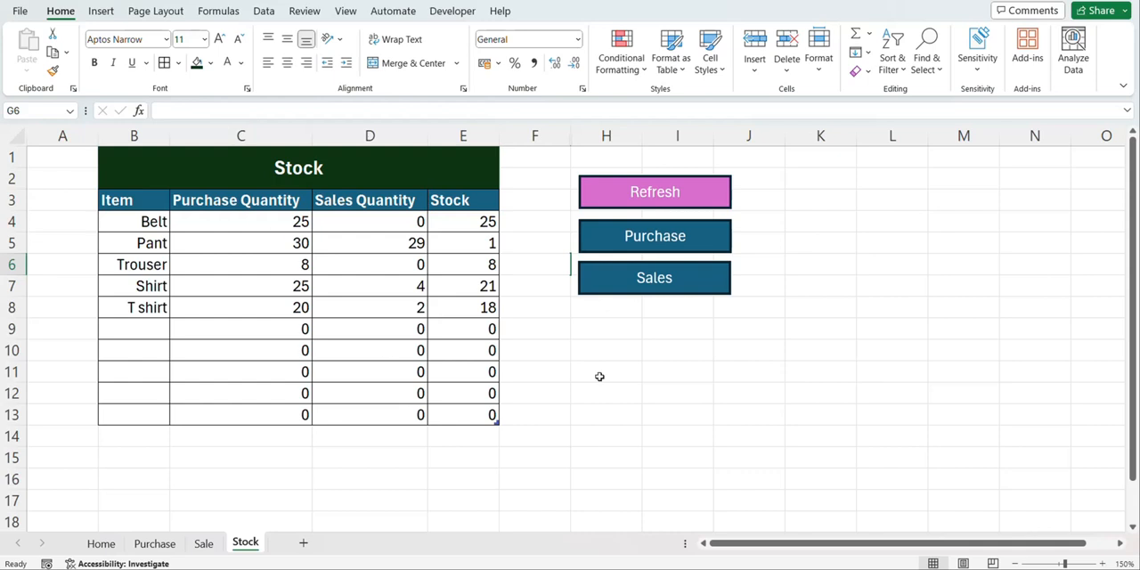
left_click(110, 544)
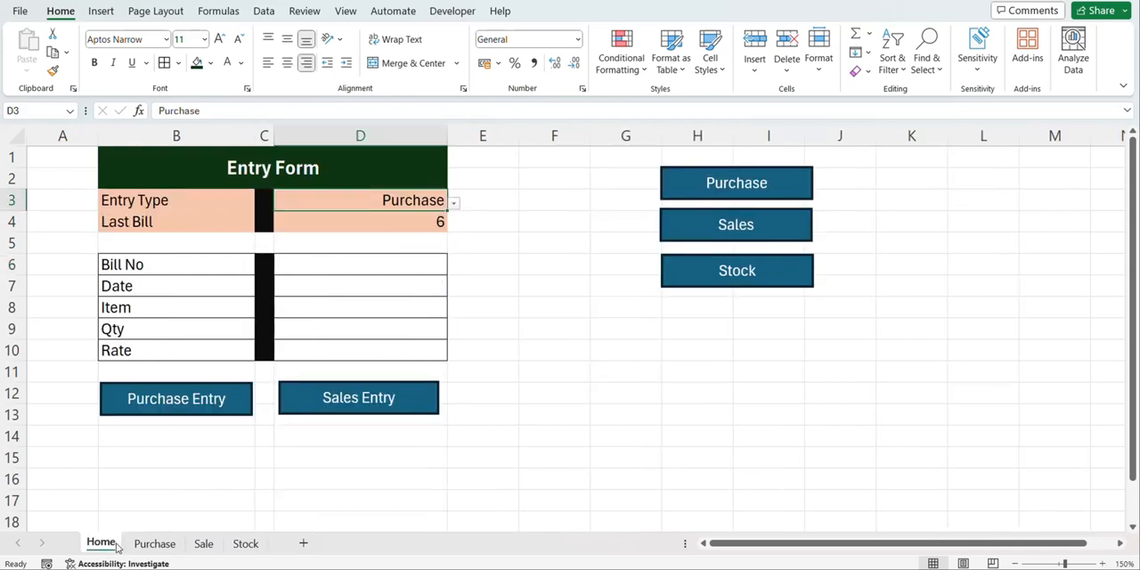